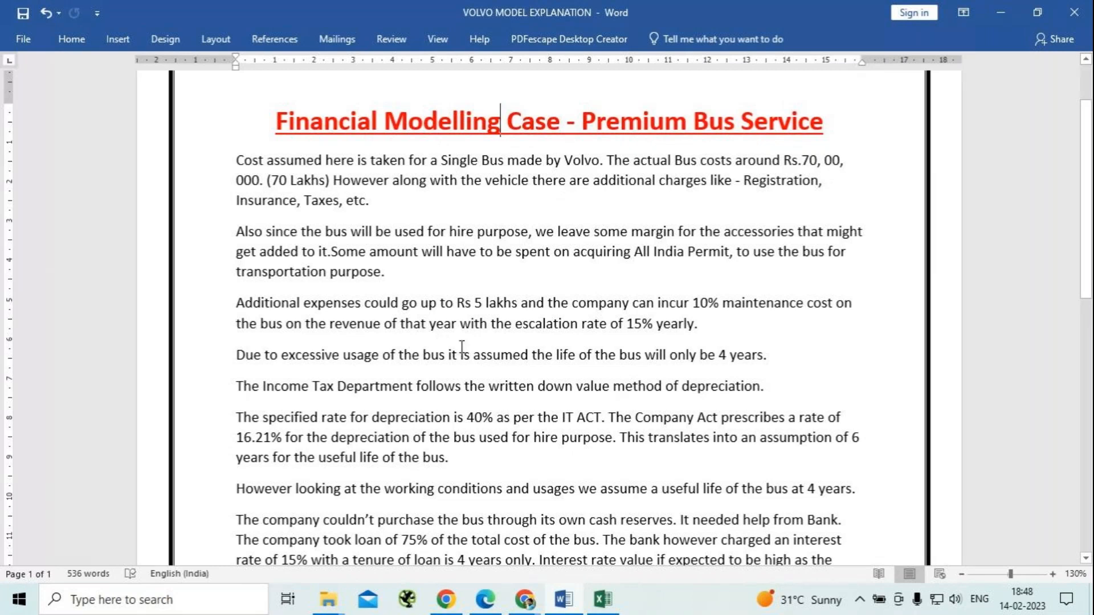
Enclose the Income Tax and Company Act depreciation paragraphs in one pair of parentheses and add a comma after "However" in the following paragraph.
{"action": "scroll", "coordinate": [461, 346], "scroll_direction": "down", "scroll_amount": 1}
{"action": "scroll", "coordinate": [462, 347], "scroll_direction": "down", "scroll_amount": 1}
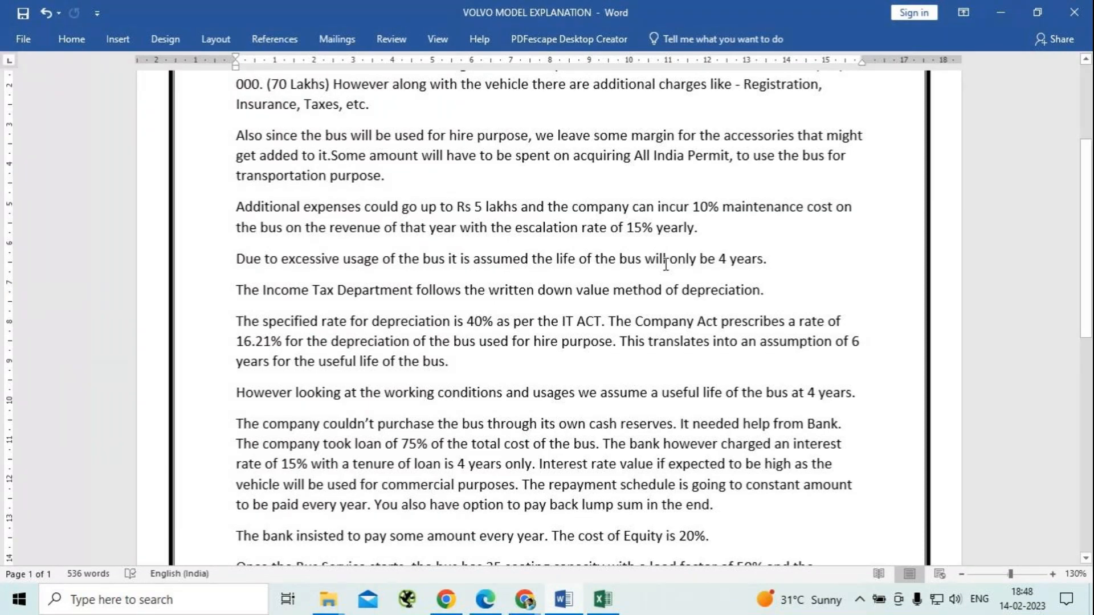
{"action": "left_click", "coordinate": [465, 363]}
{"action": "type", "text": ")"}
{"action": "left_click", "coordinate": [237, 292]}
{"action": "type", "text": "("}
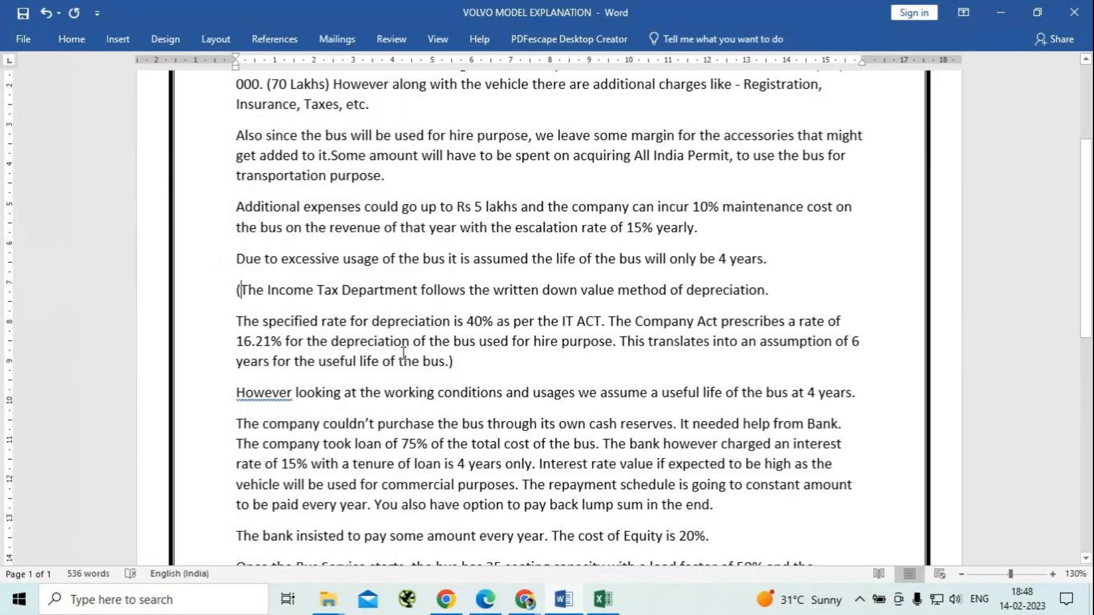
{"action": "left_click", "coordinate": [292, 394]}
{"action": "type", "text": ","}
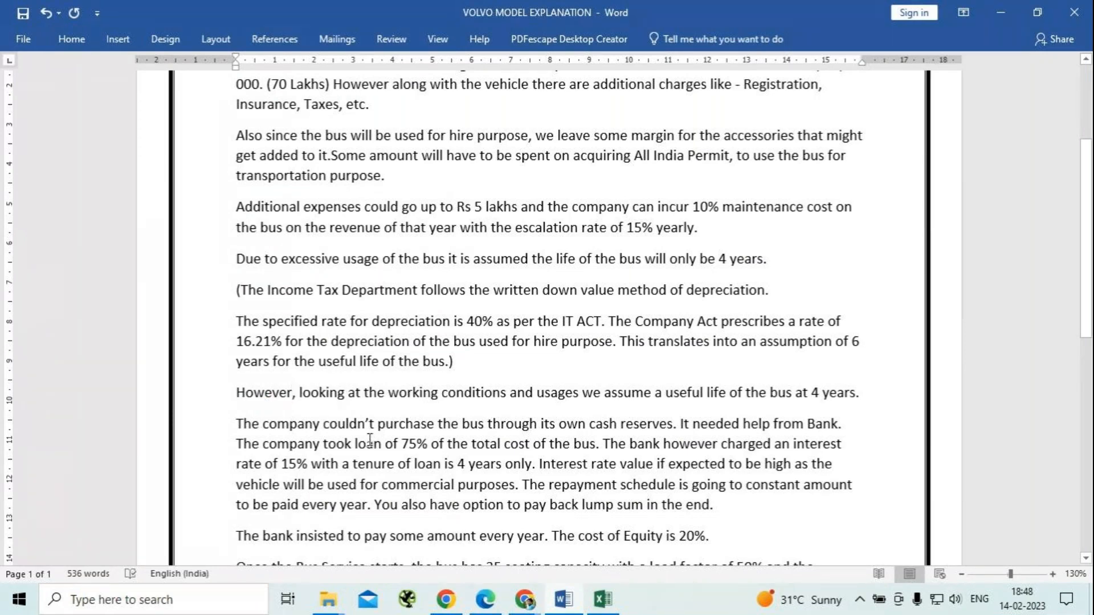
Read the rest of the bus case for its loan, operating, trip cost, ticket price, diesel and tax assumptions.
{"action": "scroll", "coordinate": [373, 352], "scroll_direction": "down", "scroll_amount": 3}
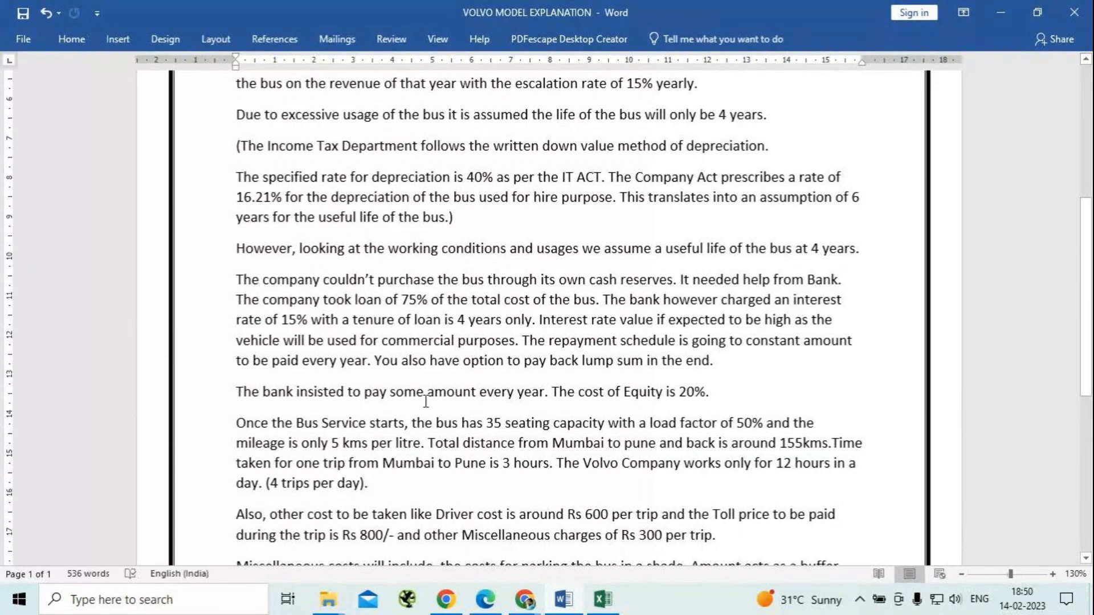
{"action": "scroll", "coordinate": [425, 401], "scroll_direction": "down", "scroll_amount": 2}
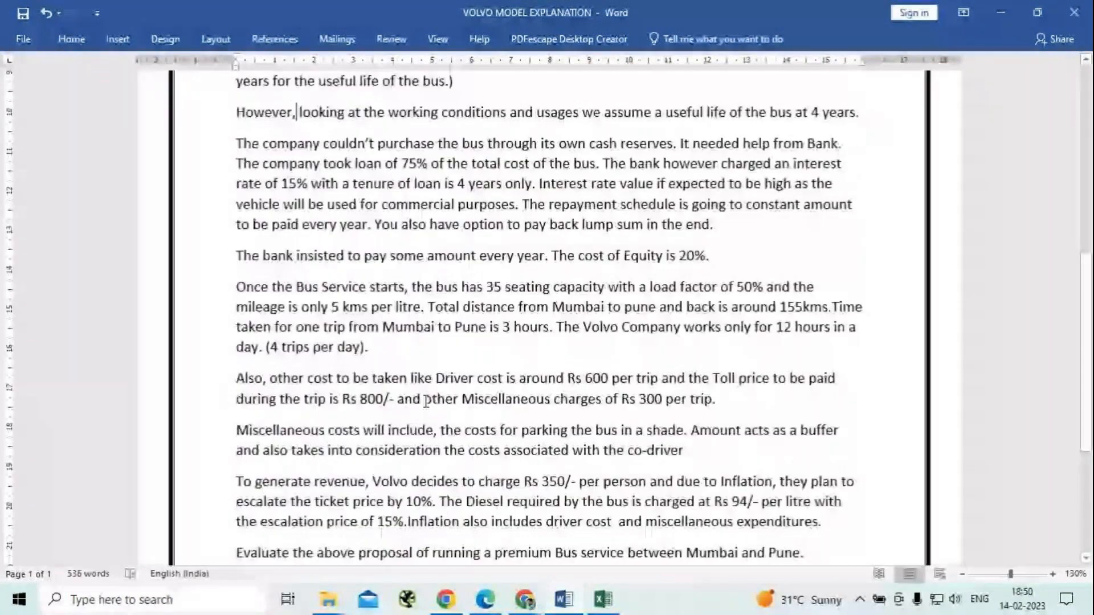
{"action": "scroll", "coordinate": [426, 402], "scroll_direction": "down", "scroll_amount": 2}
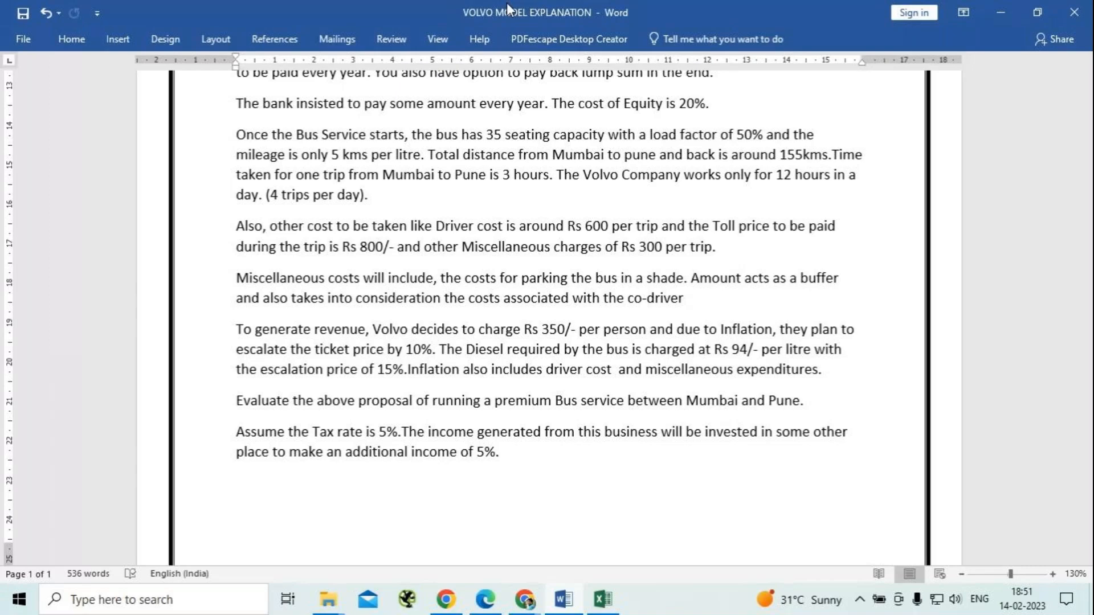
{"action": "left_click", "coordinate": [550, 333]}
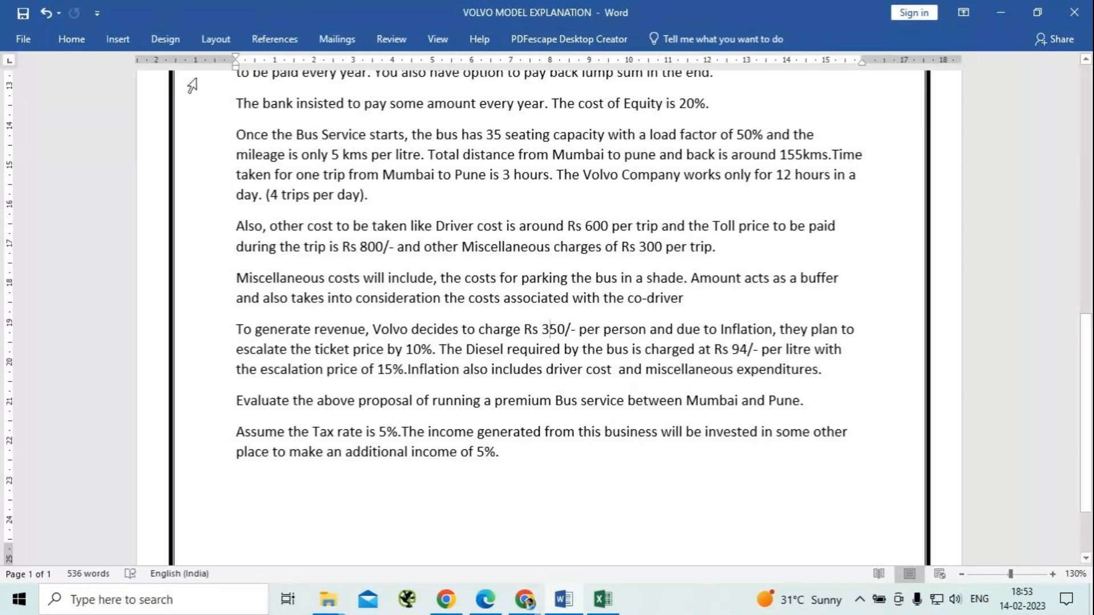
{"action": "scroll", "coordinate": [194, 97], "scroll_direction": "down", "scroll_amount": 2}
{"action": "scroll", "coordinate": [200, 101], "scroll_direction": "up", "scroll_amount": 7}
{"action": "scroll", "coordinate": [200, 100], "scroll_direction": "up", "scroll_amount": 1}
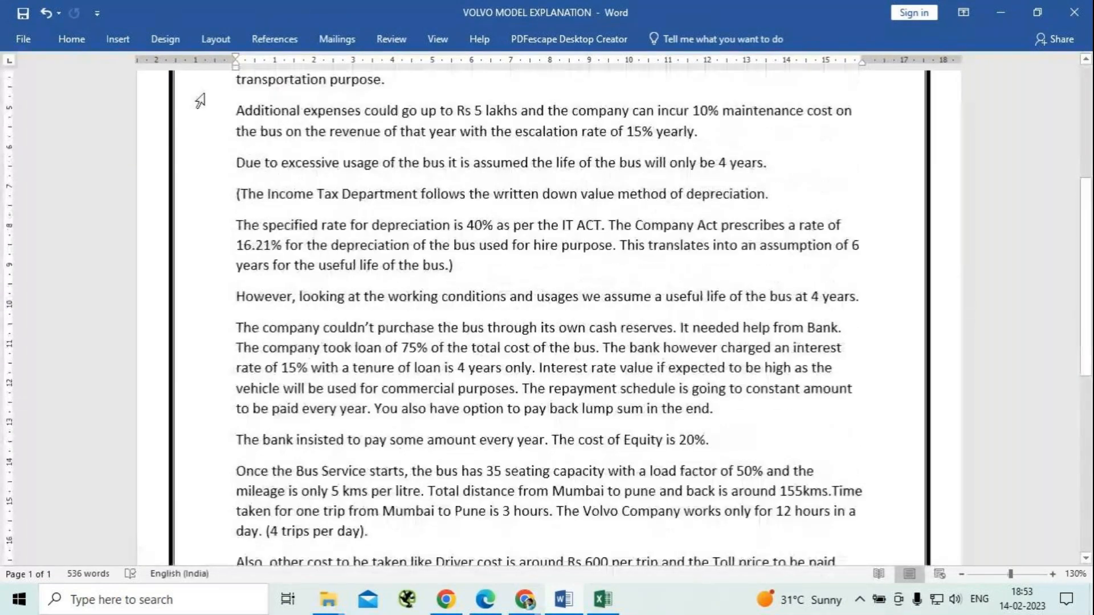
{"action": "scroll", "coordinate": [199, 100], "scroll_direction": "up", "scroll_amount": 5}
Switch to the VOLVO MODEL SOLUTION workbook in Excel and enter 7500000 as the Cost of Bus, checking it against the Word case text.
{"action": "left_click", "coordinate": [999, 14]}
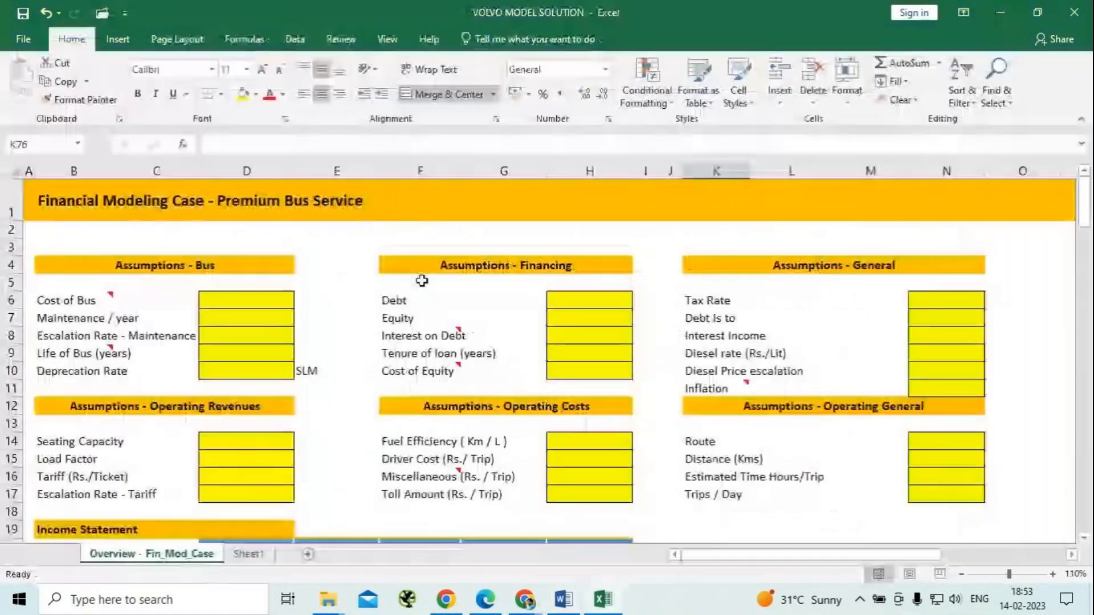
{"action": "left_click", "coordinate": [256, 302]}
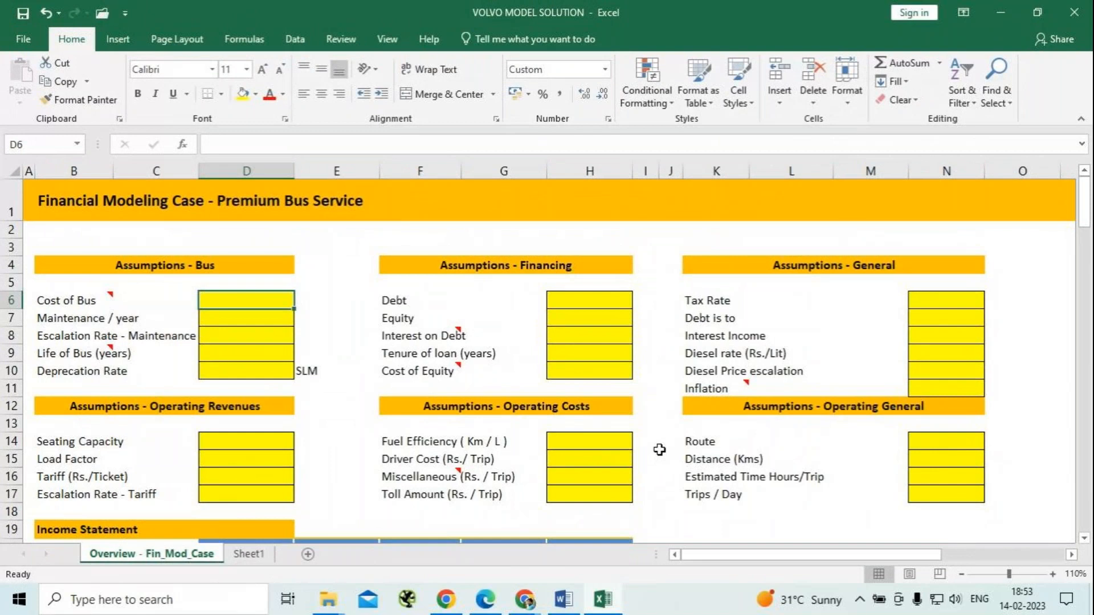
{"action": "key", "text": "alt+Tab"}
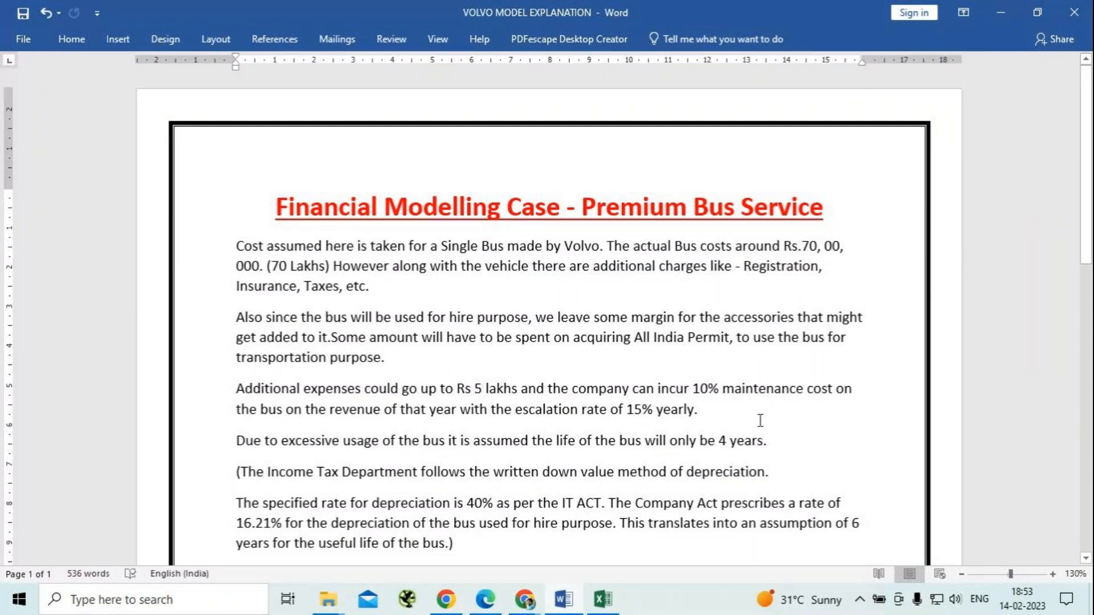
{"action": "key", "text": "alt+Tab"}
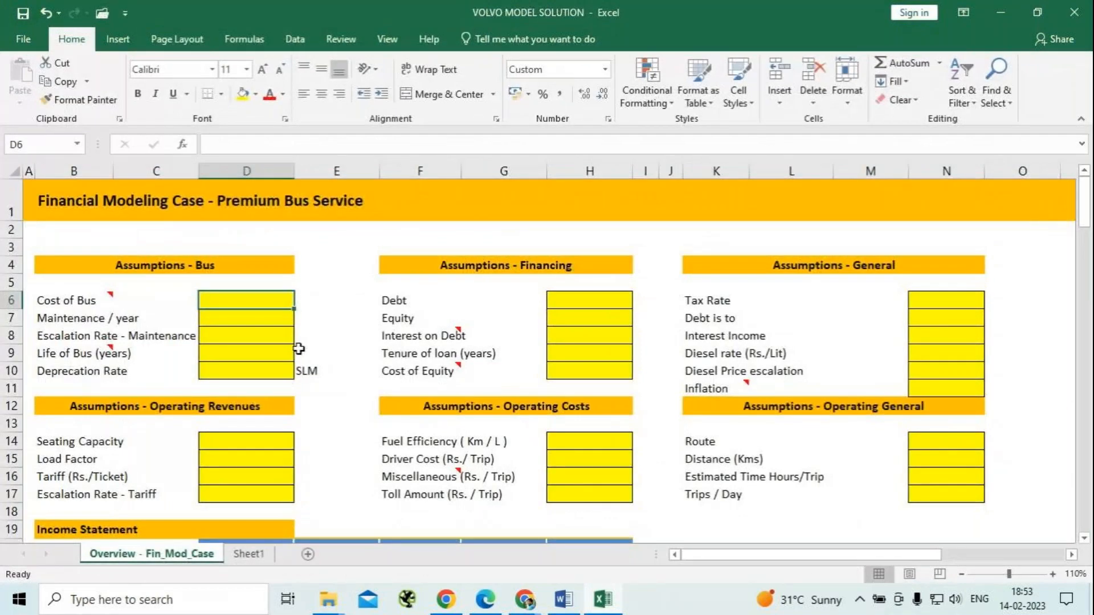
{"action": "type", "text": "7500000"}
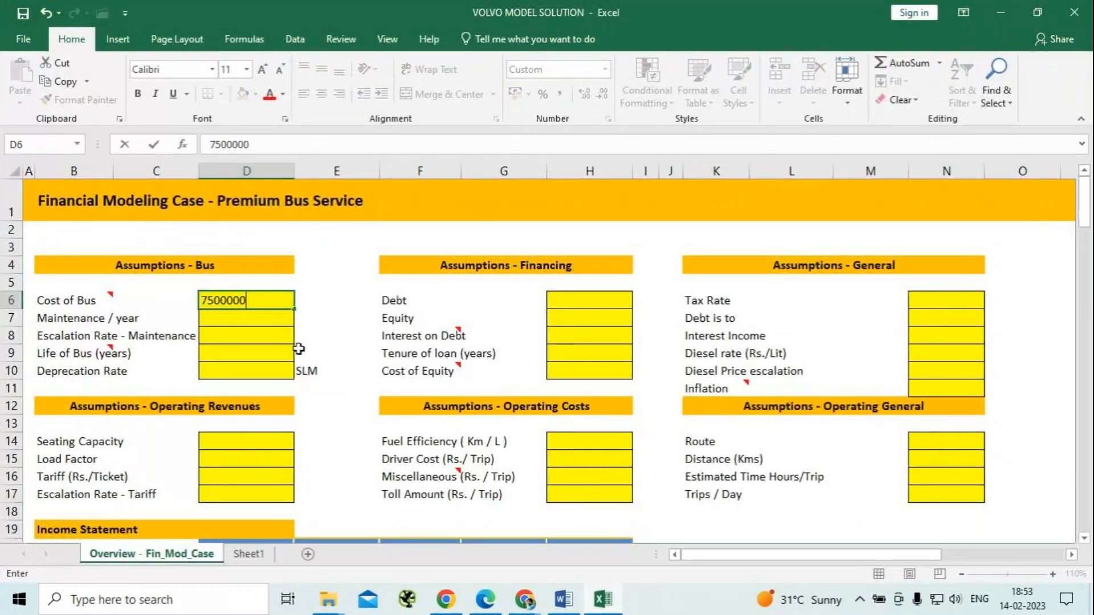
{"action": "key", "text": "Return"}
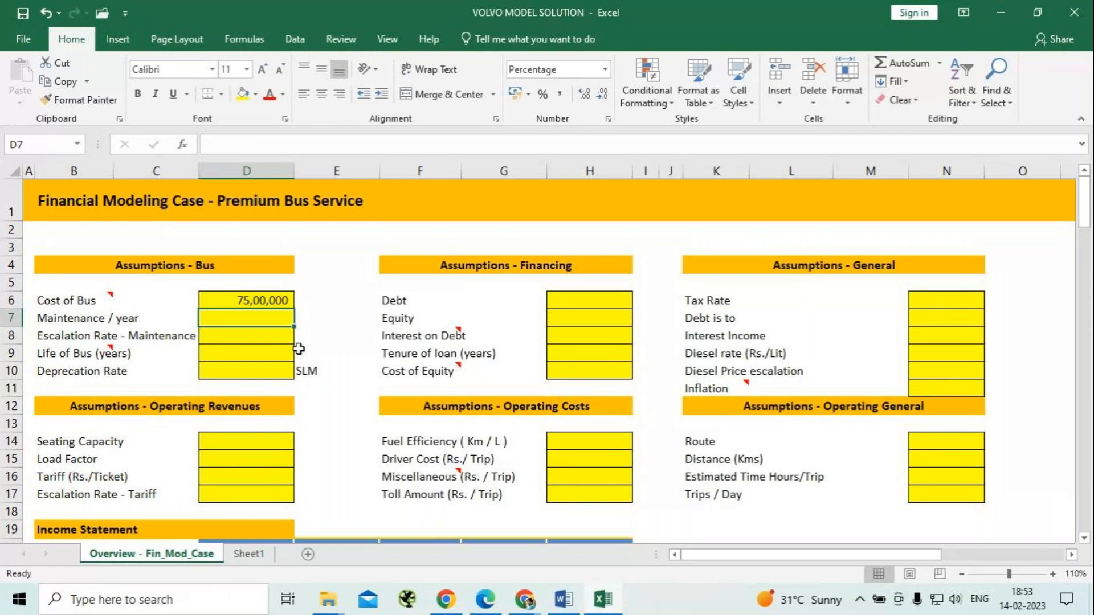
Check the case text in Word, then in the bus assumptions set yearly maintenance to 10% and its escalation rate to 15%.
{"action": "key", "text": "alt+Tab"}
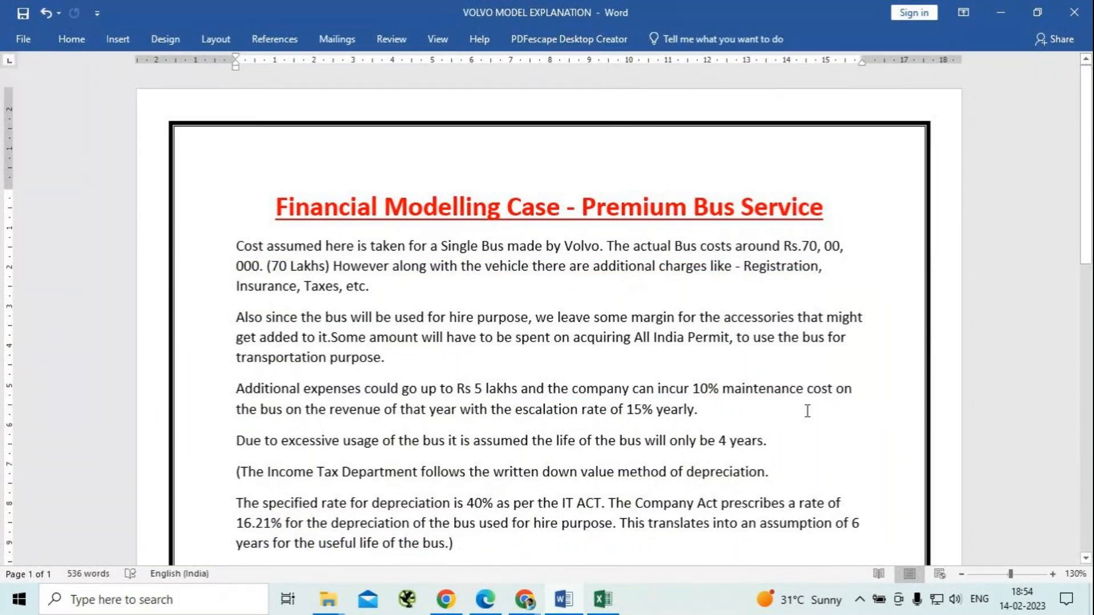
{"action": "key", "text": "alt+Tab"}
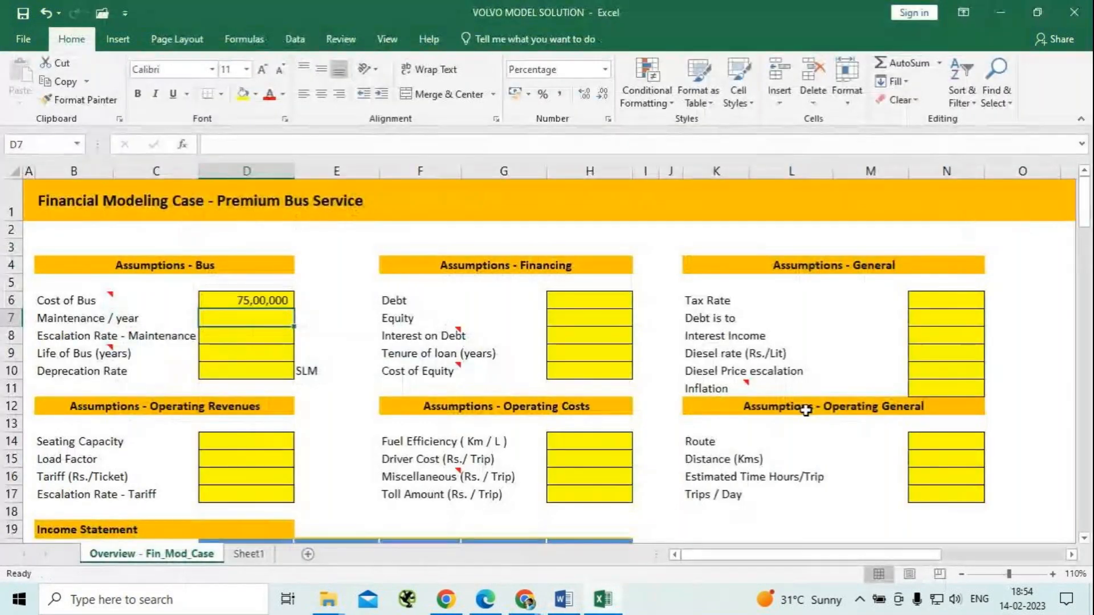
{"action": "type", "text": "10%"}
{"action": "key", "text": "Return"}
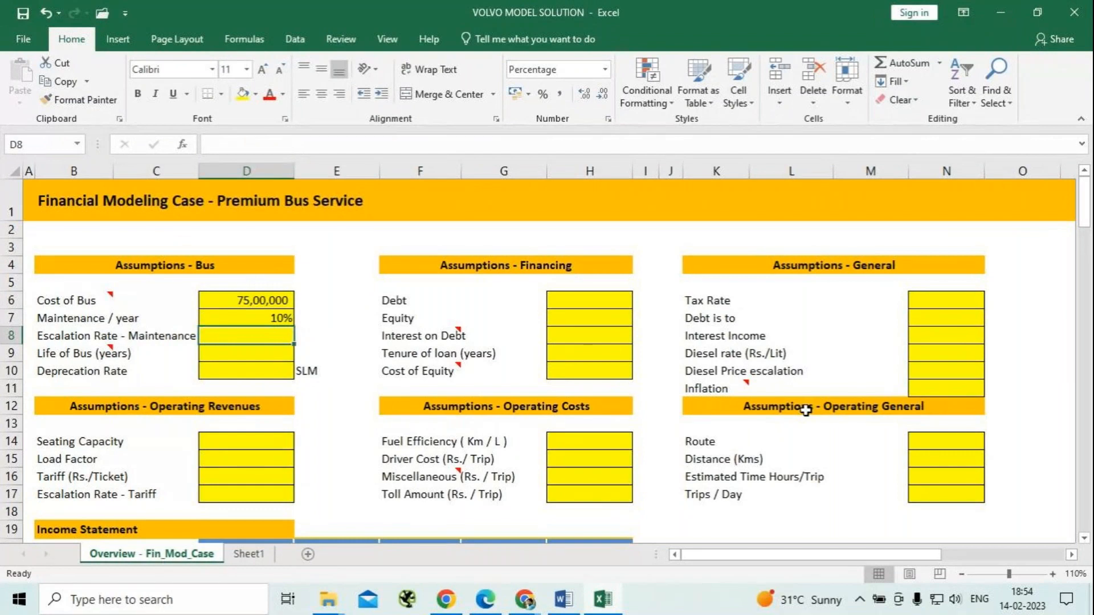
{"action": "type", "text": "15"}
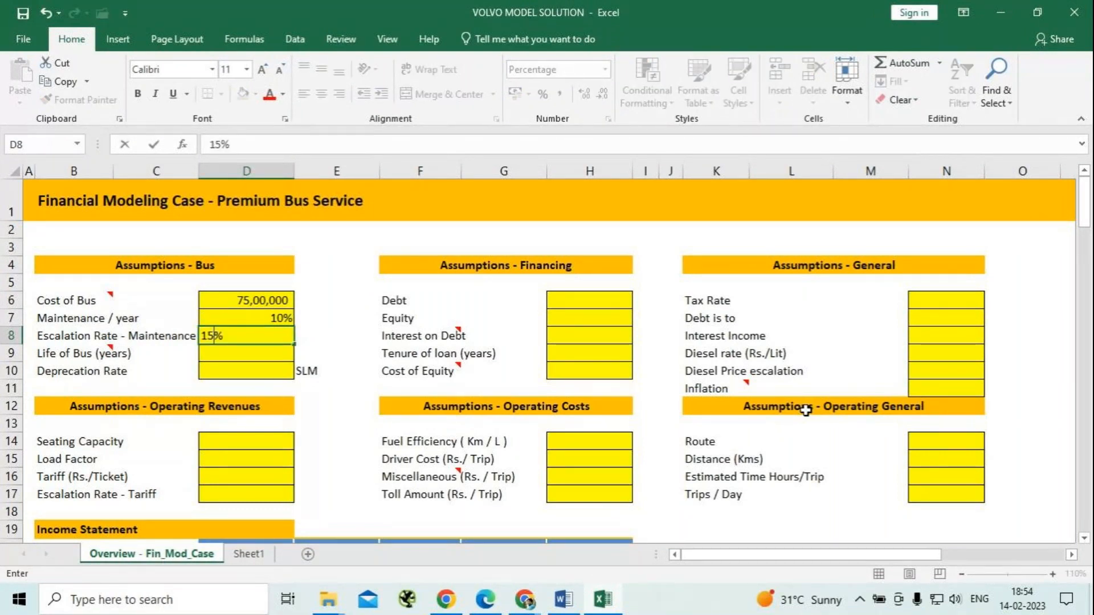
{"action": "key", "text": "Return"}
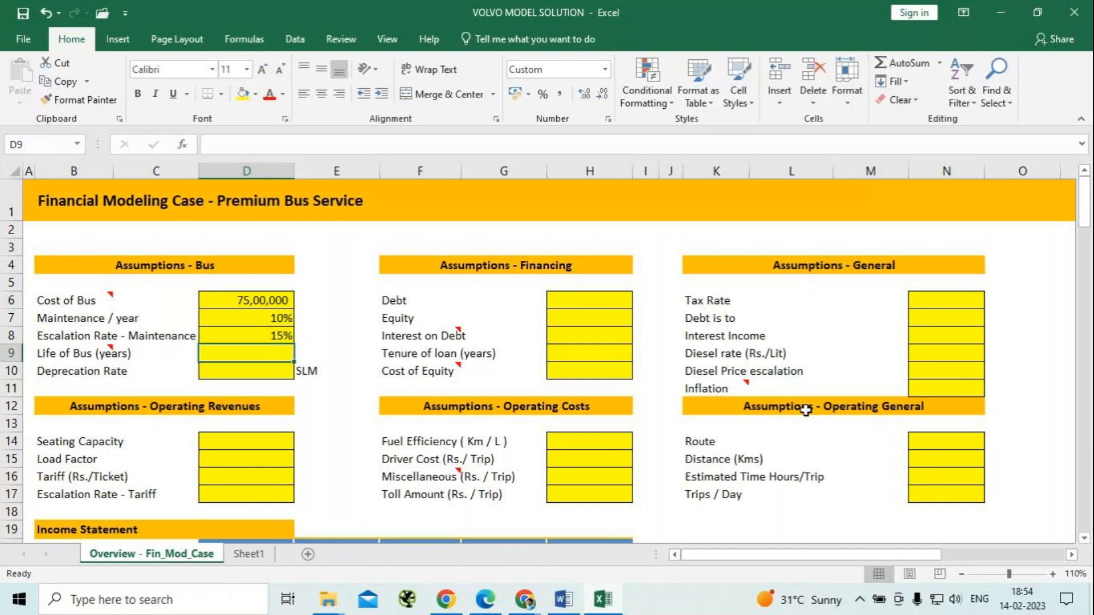
Set the life of the bus to 4 years and the depreciation rate to 25% in the bus assumptions.
{"action": "type", "text": "4"}
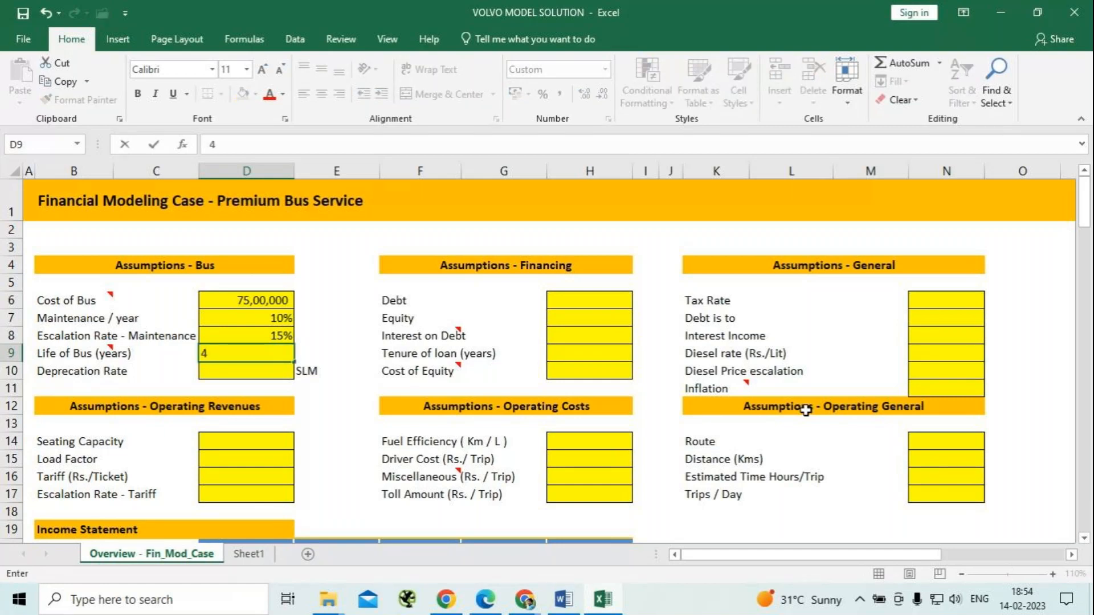
{"action": "key", "text": "Return"}
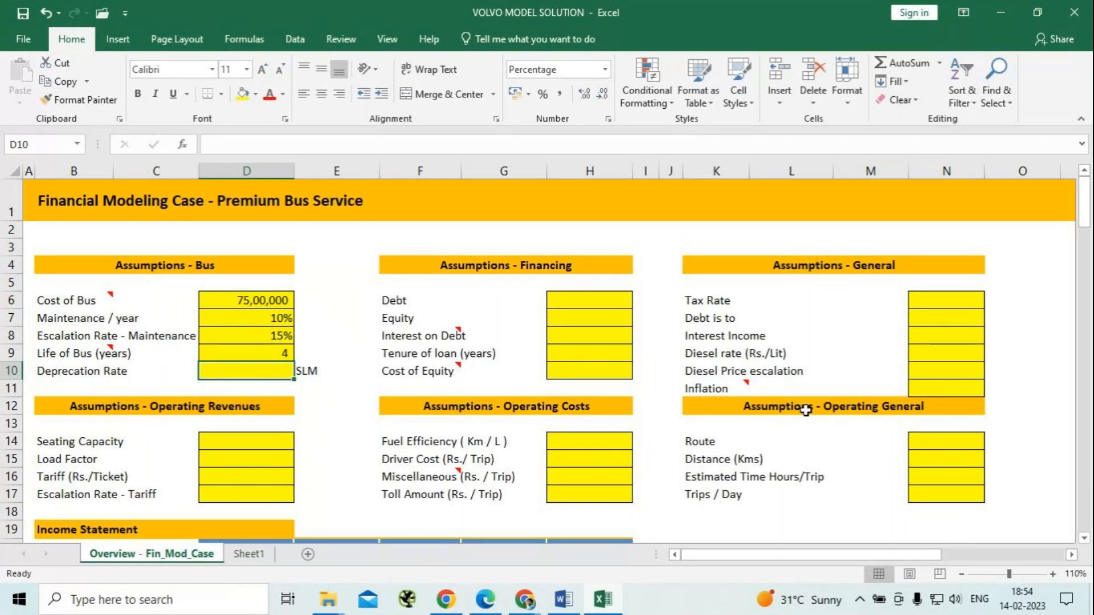
{"action": "type", "text": "25"}
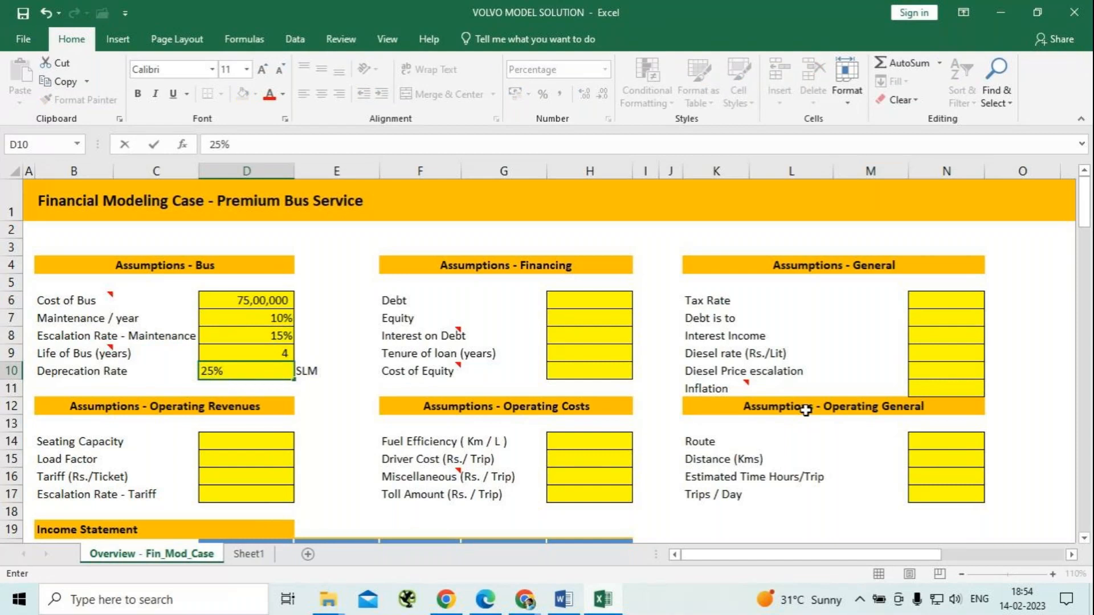
{"action": "key", "text": "Tab"}
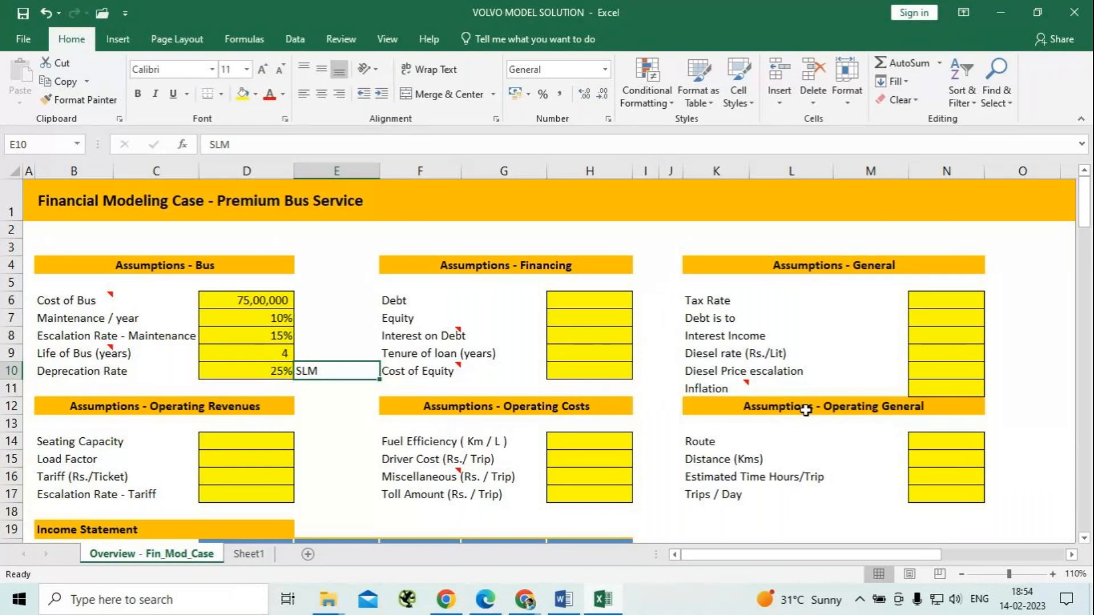
Switch to the GoTo meeting window in Chrome, show its participant list and mute everybody.
{"action": "left_click", "coordinate": [529, 604]}
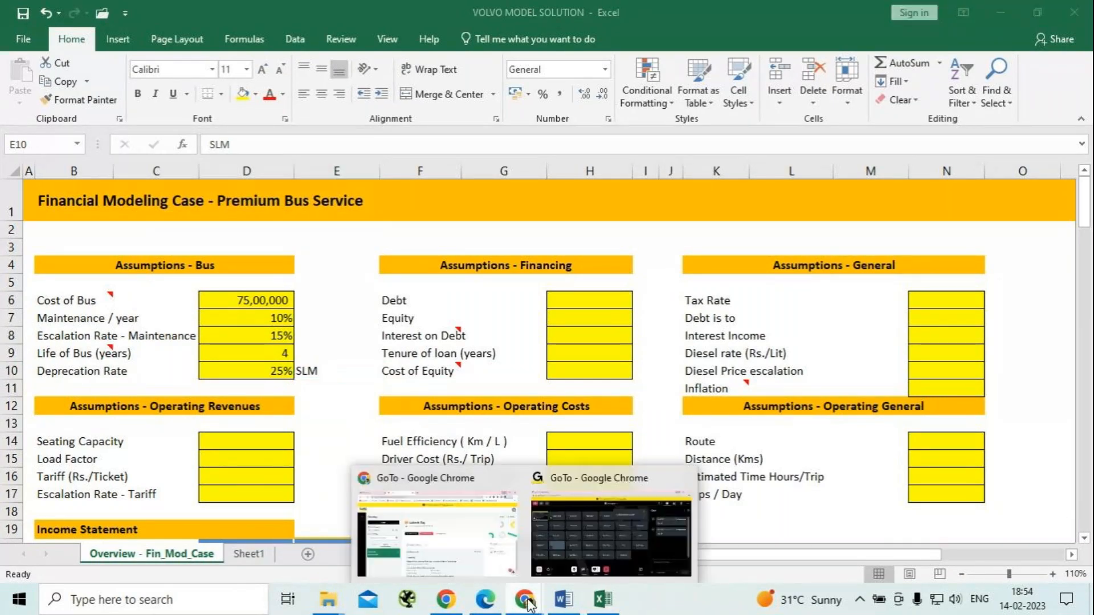
{"action": "left_click", "coordinate": [658, 544]}
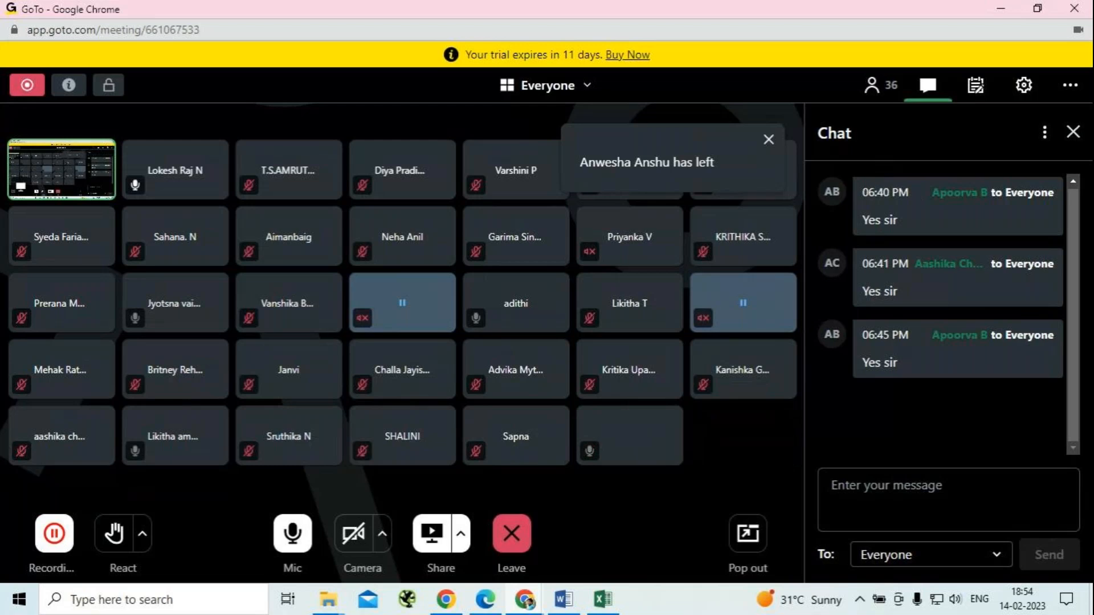
{"action": "left_click", "coordinate": [1044, 140]}
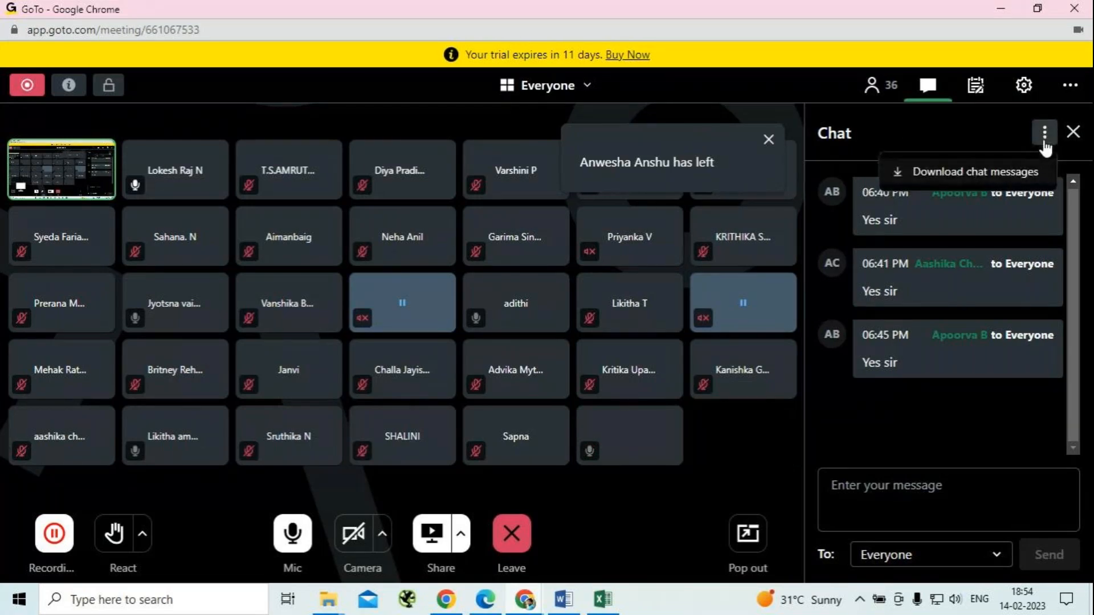
{"action": "left_click", "coordinate": [872, 86]}
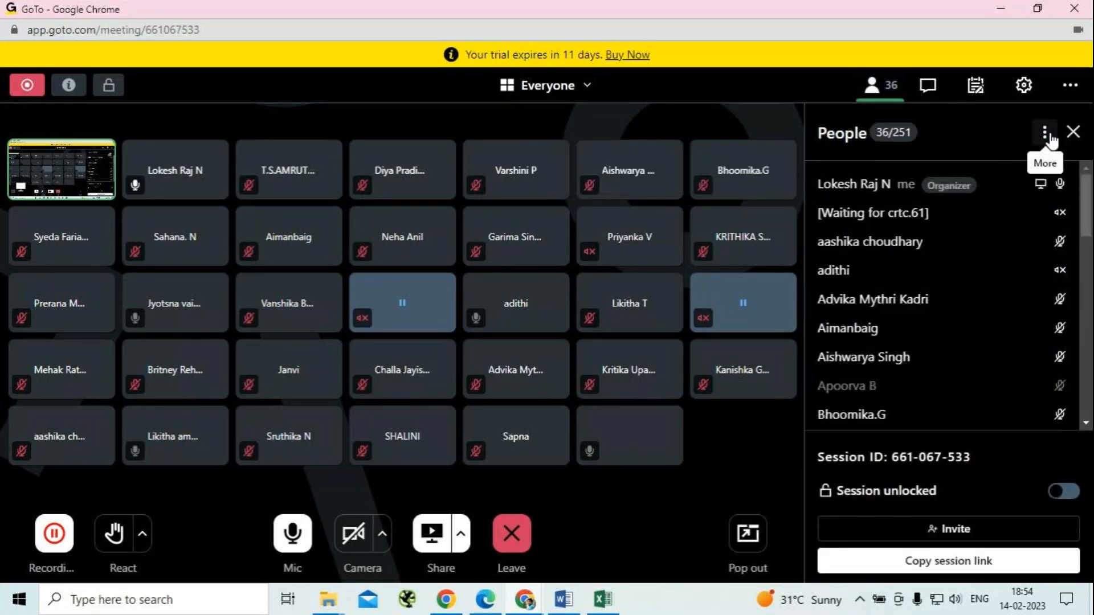
{"action": "left_click", "coordinate": [1045, 133]}
{"action": "left_click", "coordinate": [962, 174]}
{"action": "left_click", "coordinate": [673, 354]}
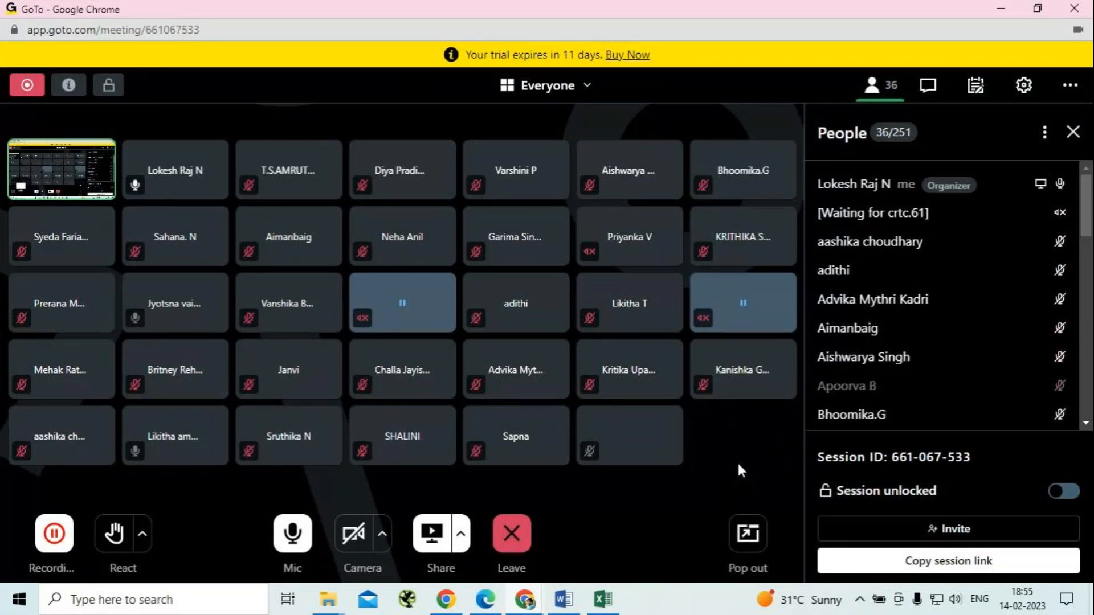
Mute all current and new participants once more, with everybody still allowed to unmute, and return to the Excel workbook.
{"action": "left_click", "coordinate": [1044, 132]}
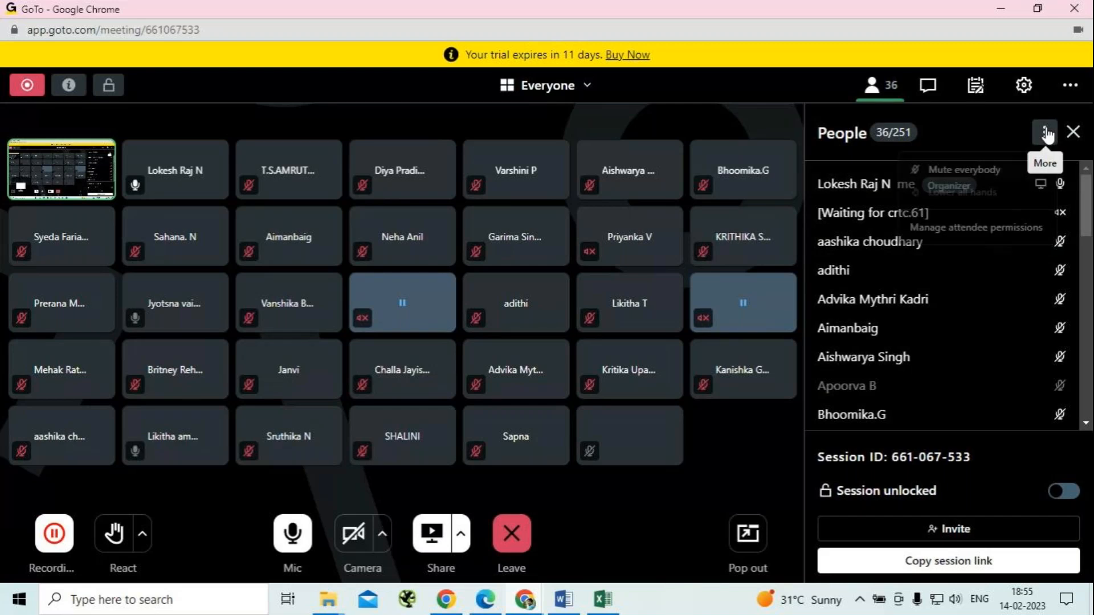
{"action": "left_click", "coordinate": [952, 171]}
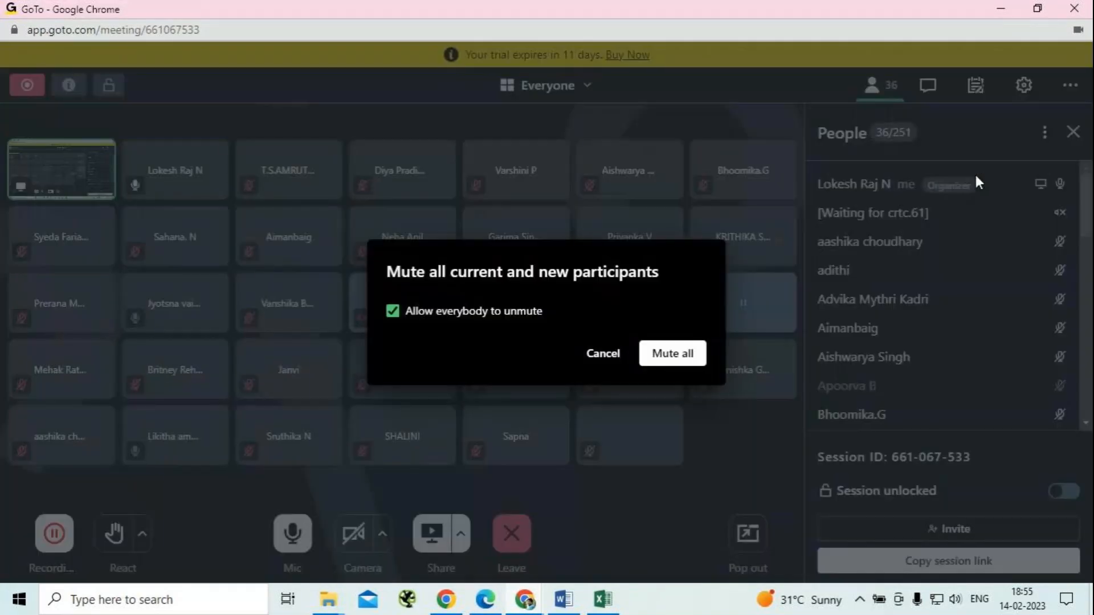
{"action": "left_click", "coordinate": [678, 357]}
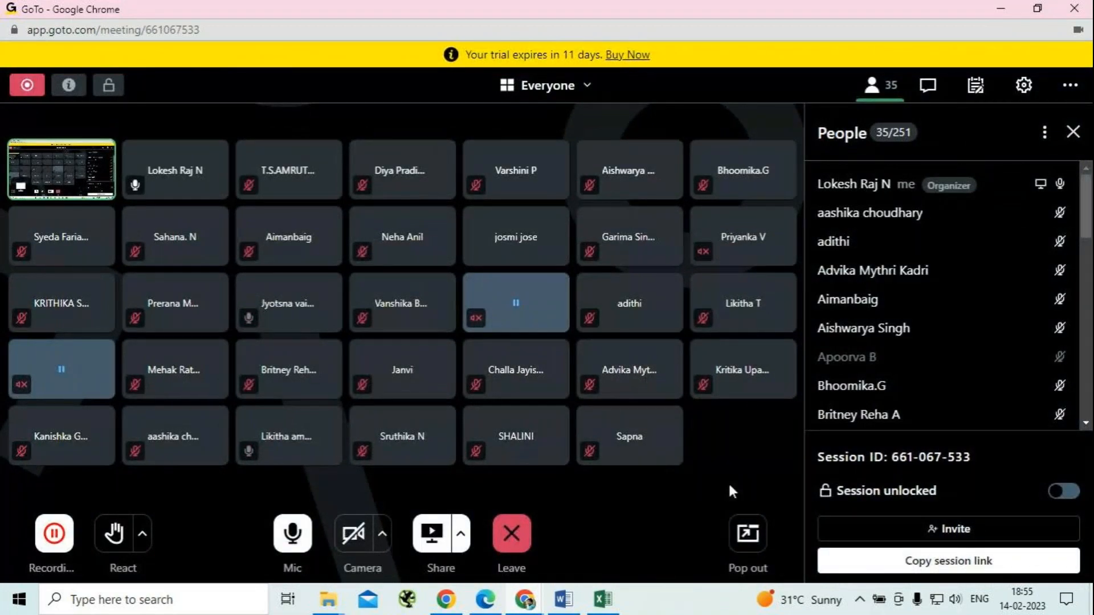
{"action": "left_click", "coordinate": [1001, 12]}
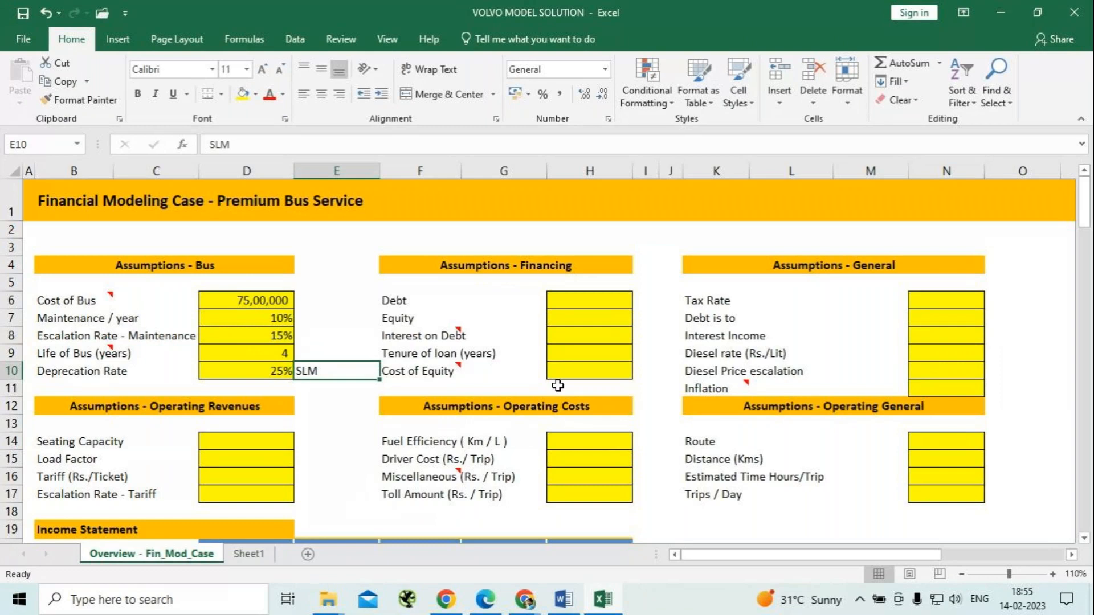
Set the debt share in the financing assumptions to 75%.
{"action": "left_click", "coordinate": [587, 298]}
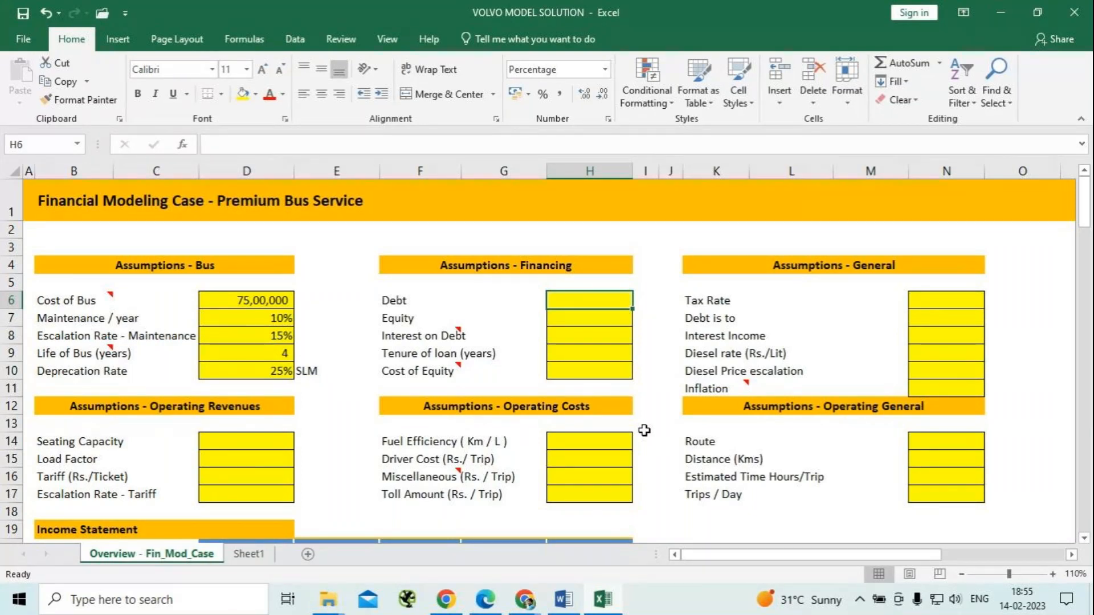
{"action": "type", "text": "50"}
{"action": "key", "text": "Return"}
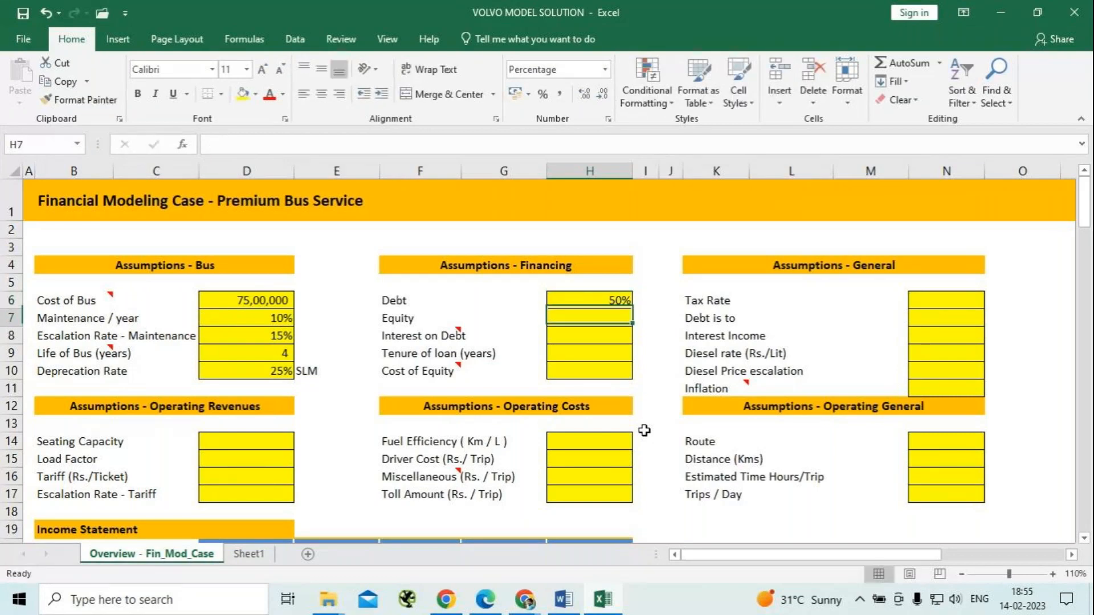
{"action": "key", "text": "Up"}
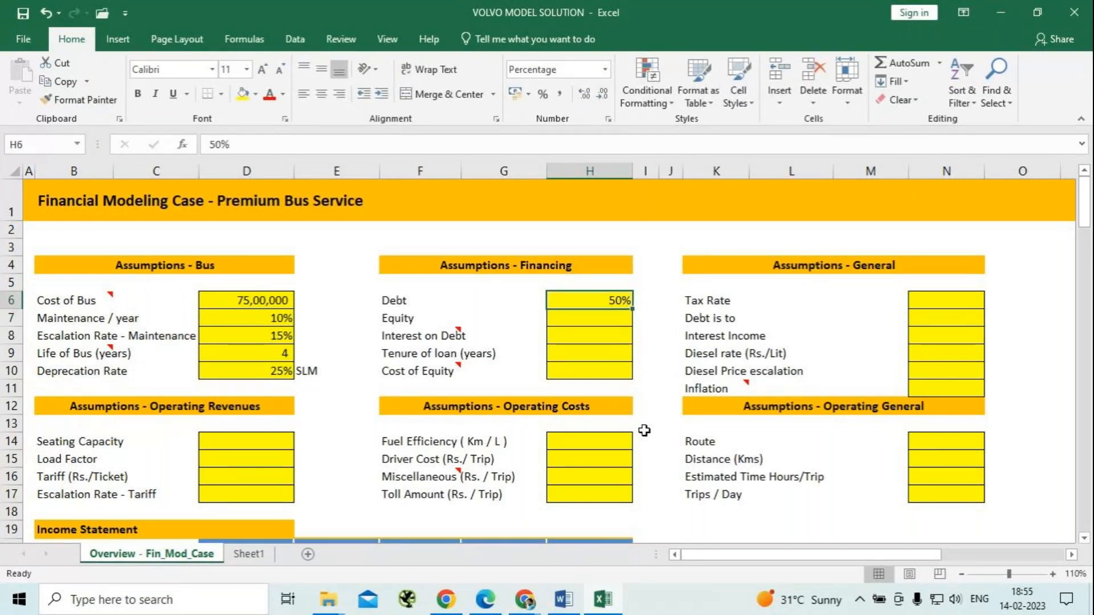
{"action": "type", "text": "75"}
{"action": "key", "text": "Return"}
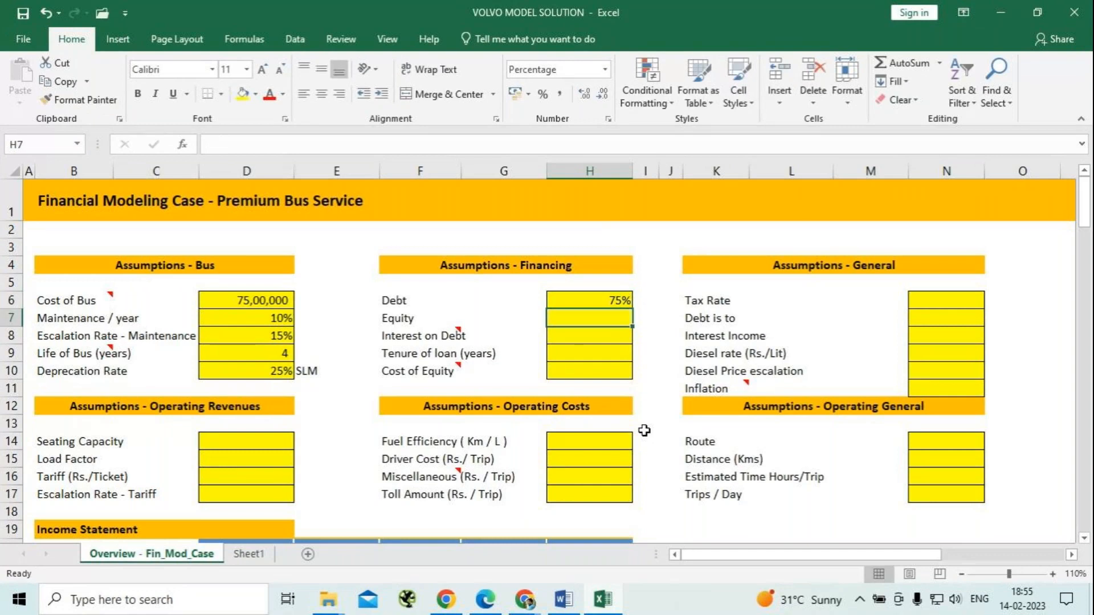
Switch to the case text in Word and highlight the passage stating the loan's share of the bus cost.
{"action": "key", "text": "alt+Tab"}
{"action": "key", "text": "alt+Tab"}
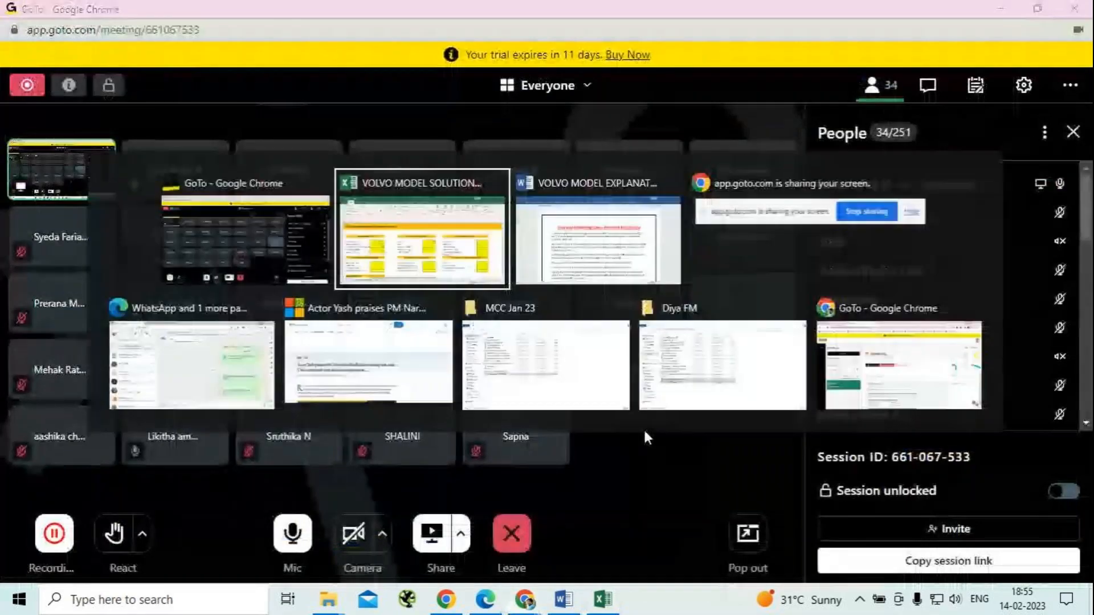
{"action": "key", "text": "alt+Tab"}
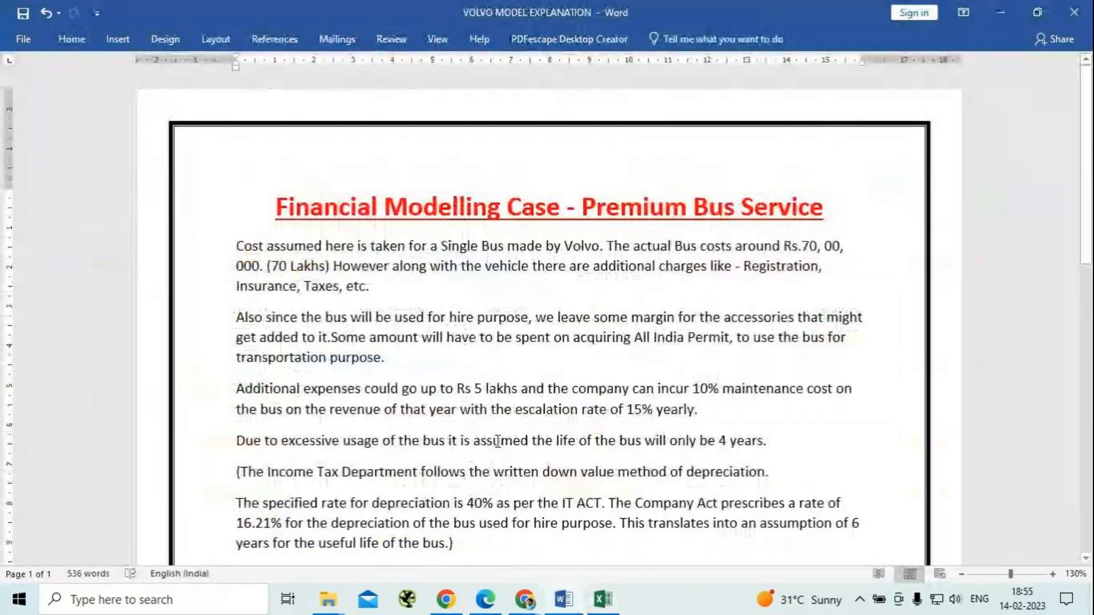
{"action": "scroll", "coordinate": [517, 388], "scroll_direction": "down", "scroll_amount": 5}
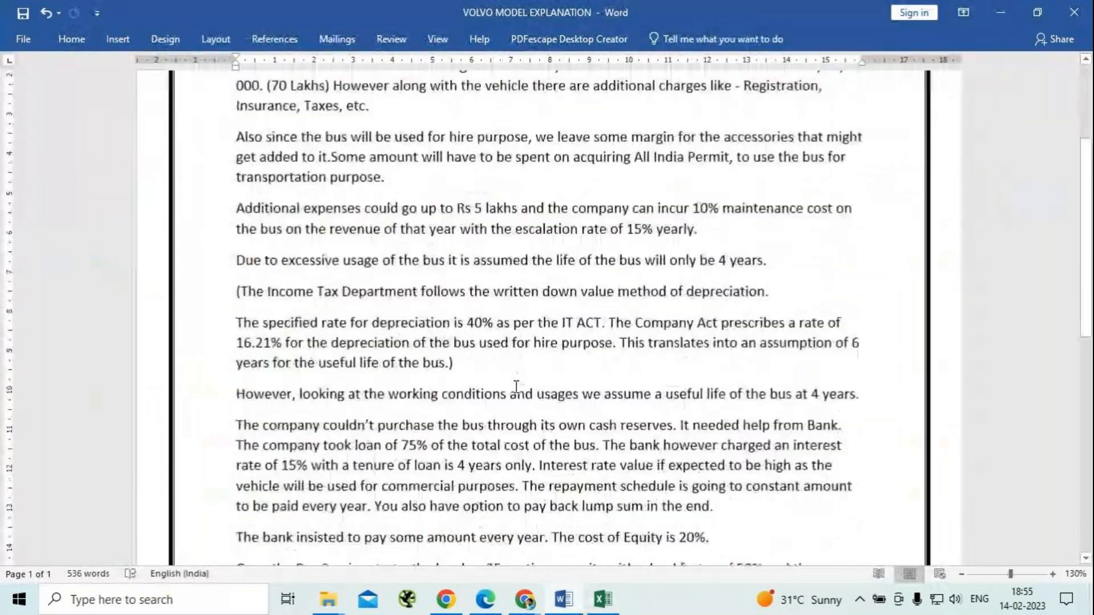
{"action": "scroll", "coordinate": [516, 387], "scroll_direction": "down", "scroll_amount": 1}
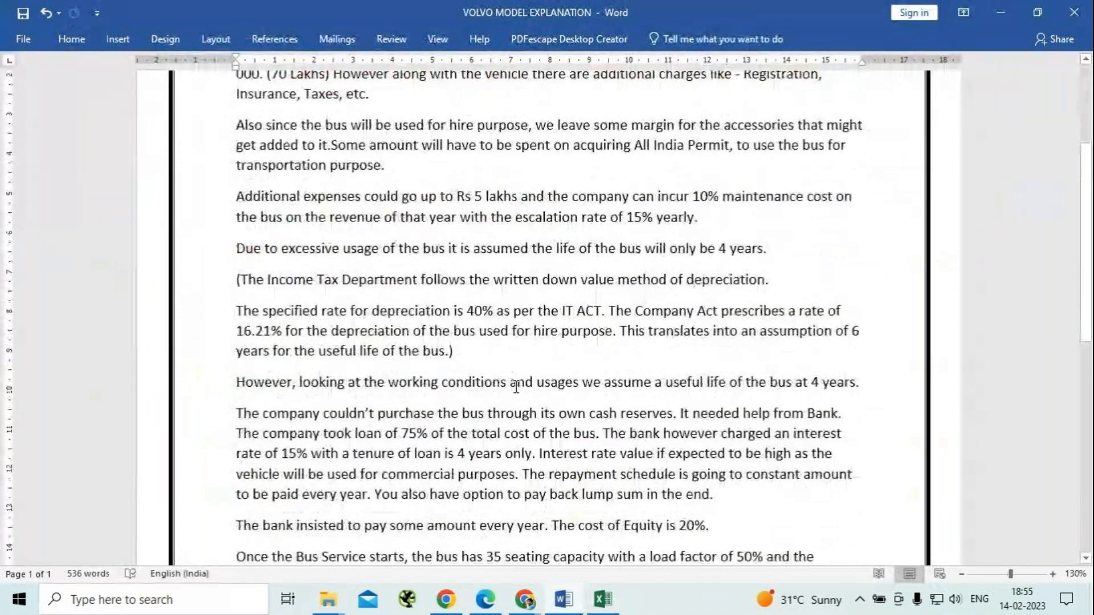
{"action": "scroll", "coordinate": [518, 386], "scroll_direction": "down", "scroll_amount": 3}
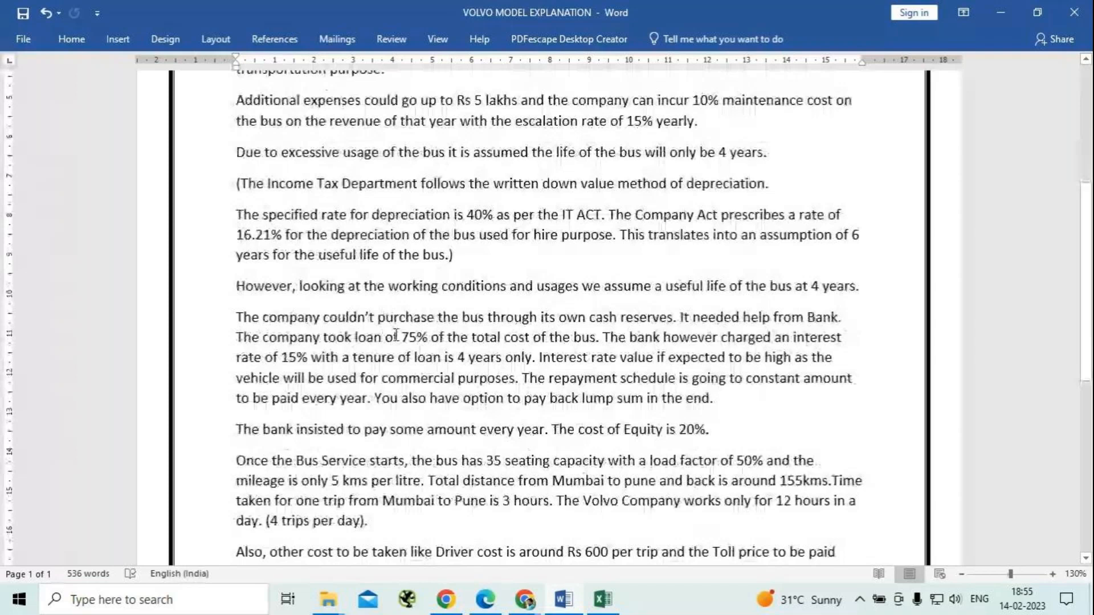
{"action": "left_click_drag", "start_coordinate": [352, 338], "coordinate": [431, 338]}
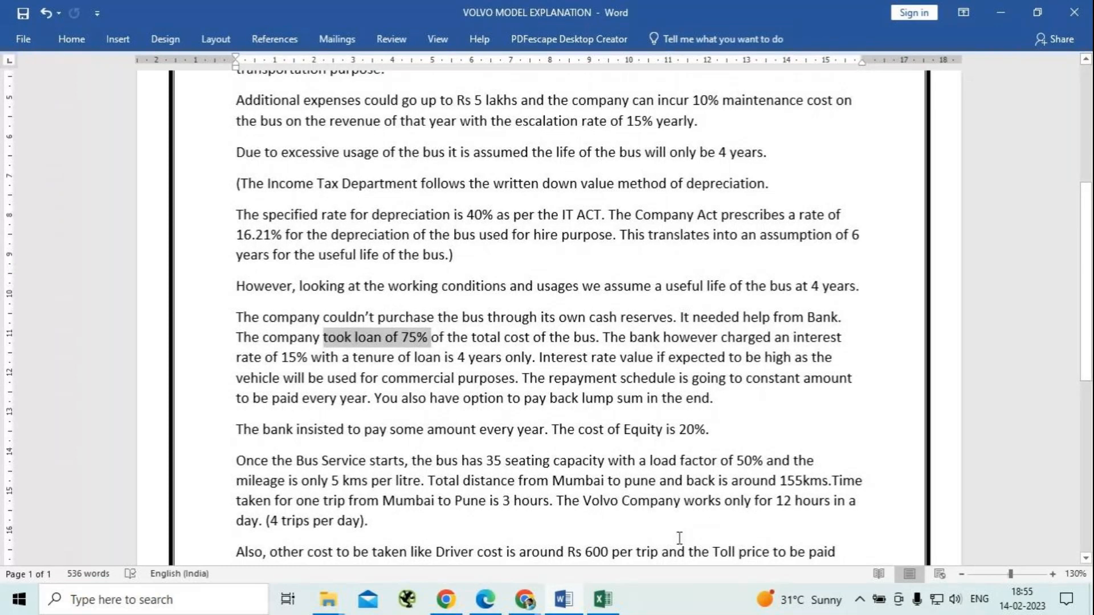
Return to the Excel workbook and set the equity share in the financing assumptions to 25%.
{"action": "key", "text": "alt+Tab"}
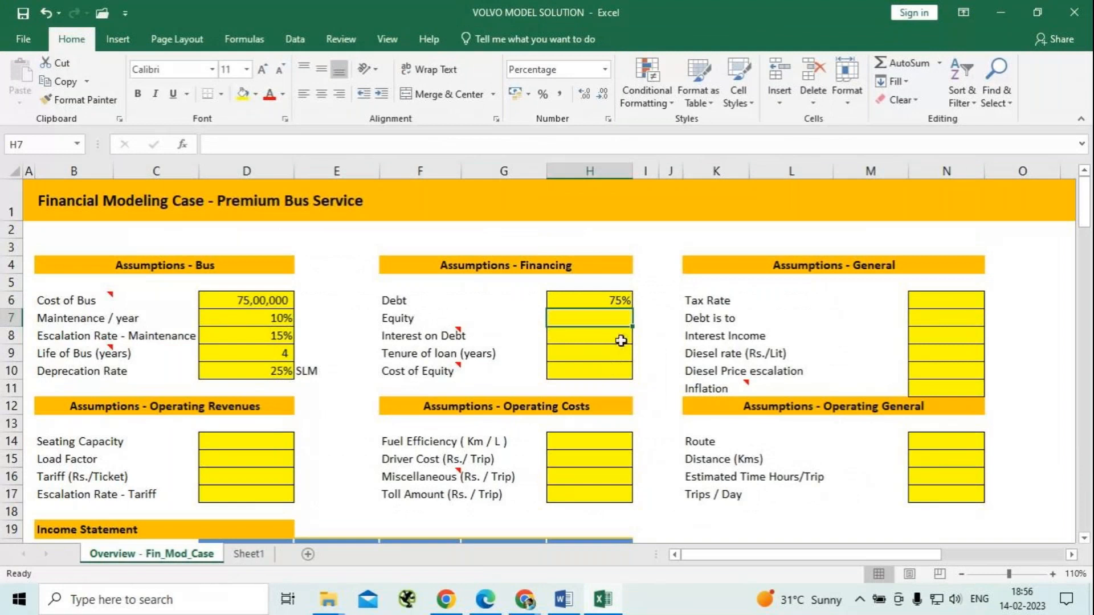
{"action": "type", "text": "25"}
{"action": "key", "text": "Return"}
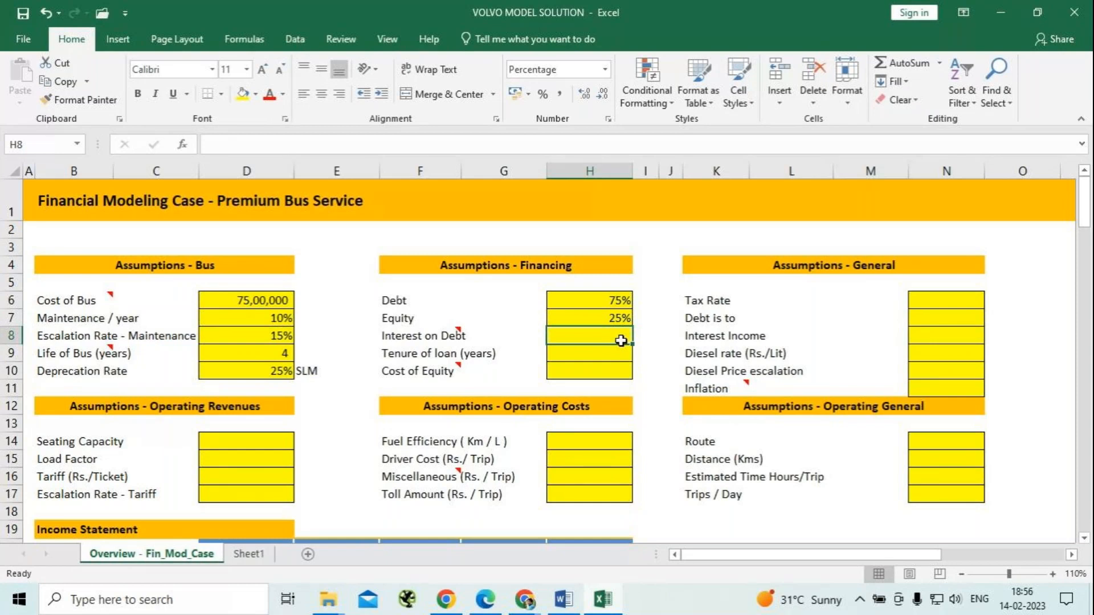
Highlight the bank's interest rate in the Word case text, then set the interest on debt in the Excel financing assumptions to 15%.
{"action": "key", "text": "alt+Tab"}
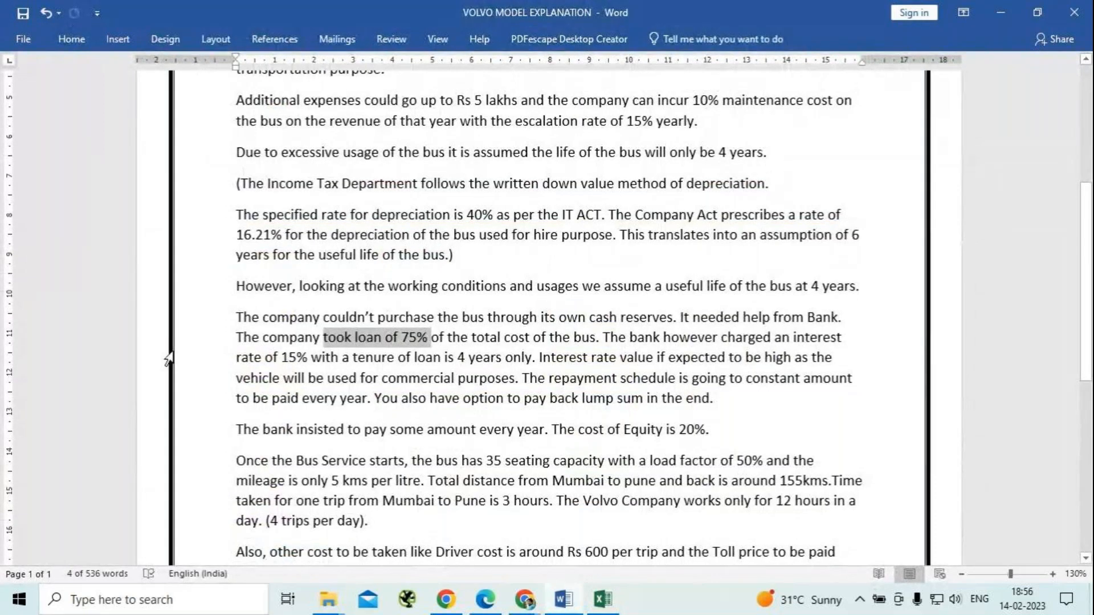
{"action": "left_click_drag", "start_coordinate": [235, 357], "coordinate": [310, 357]}
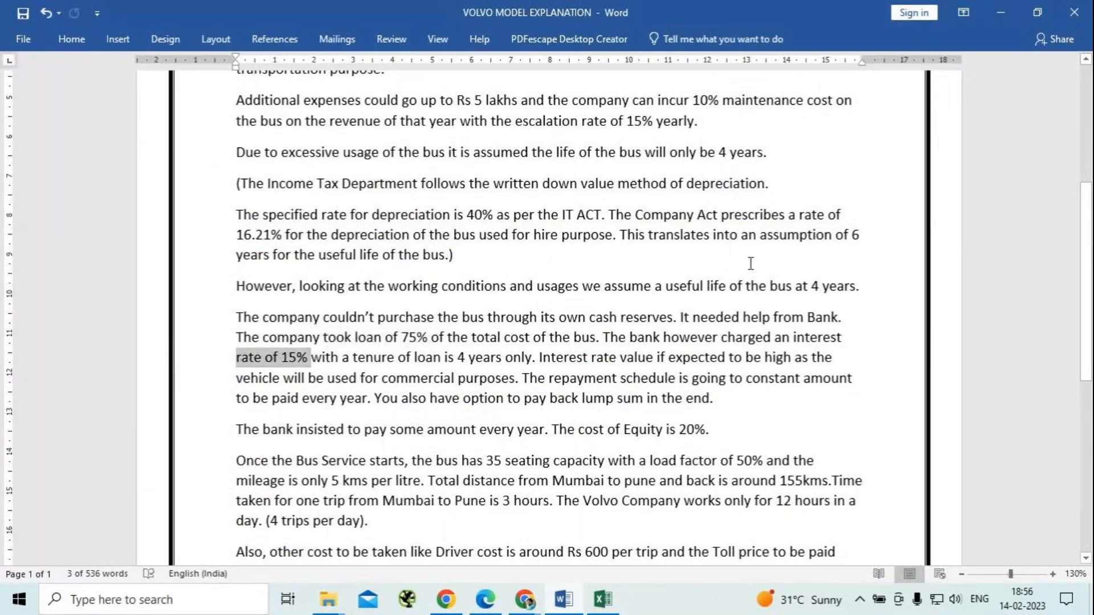
{"action": "key", "text": "alt+Tab"}
{"action": "key", "text": "Return"}
{"action": "type", "text": "15%"}
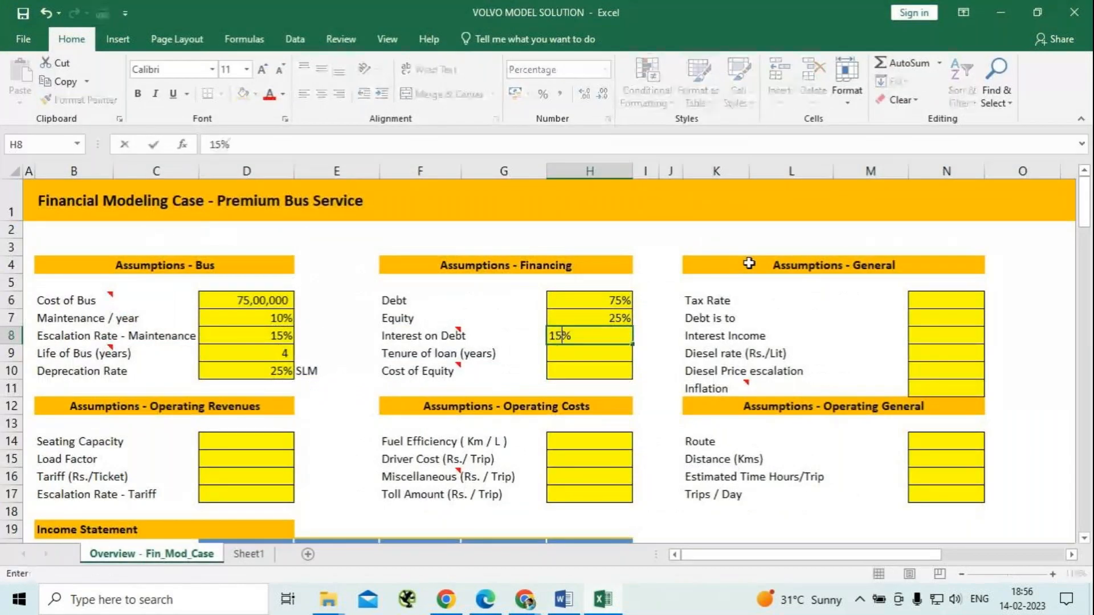
{"action": "key", "text": "Return"}
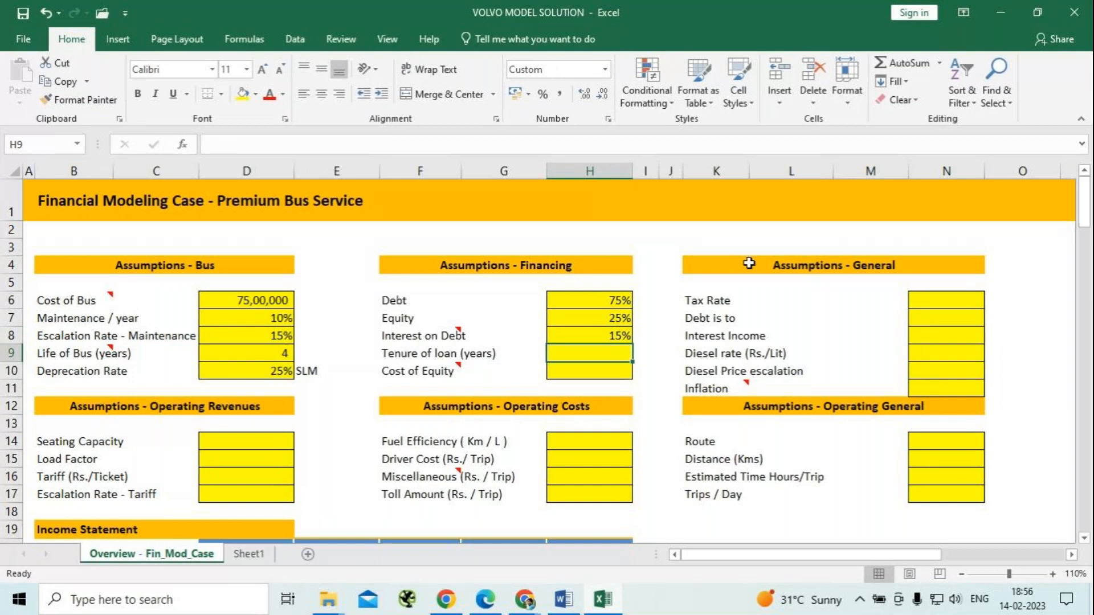
Set the tenure of the loan to 4 years and the cost of equity to 20% in the financing assumptions.
{"action": "type", "text": "4"}
{"action": "key", "text": "Return"}
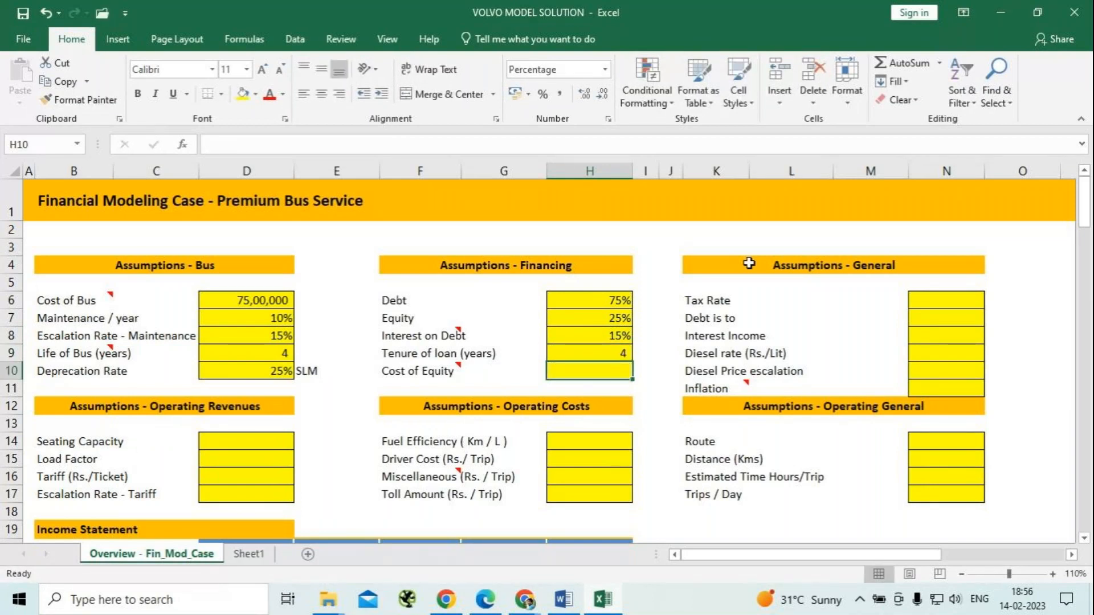
{"action": "type", "text": "20%"}
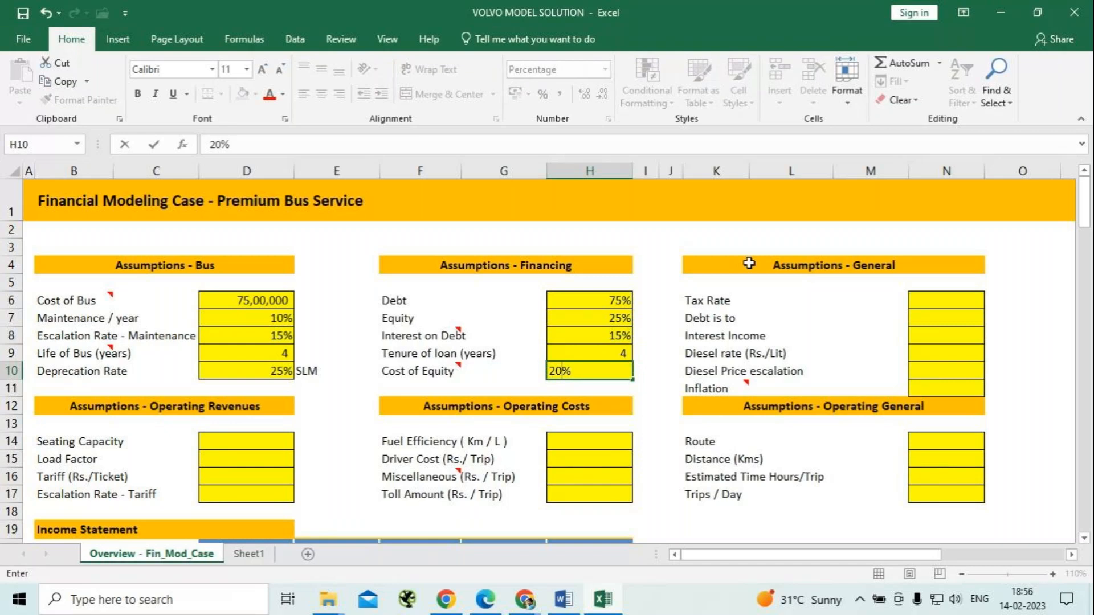
{"action": "key", "text": "Tab"}
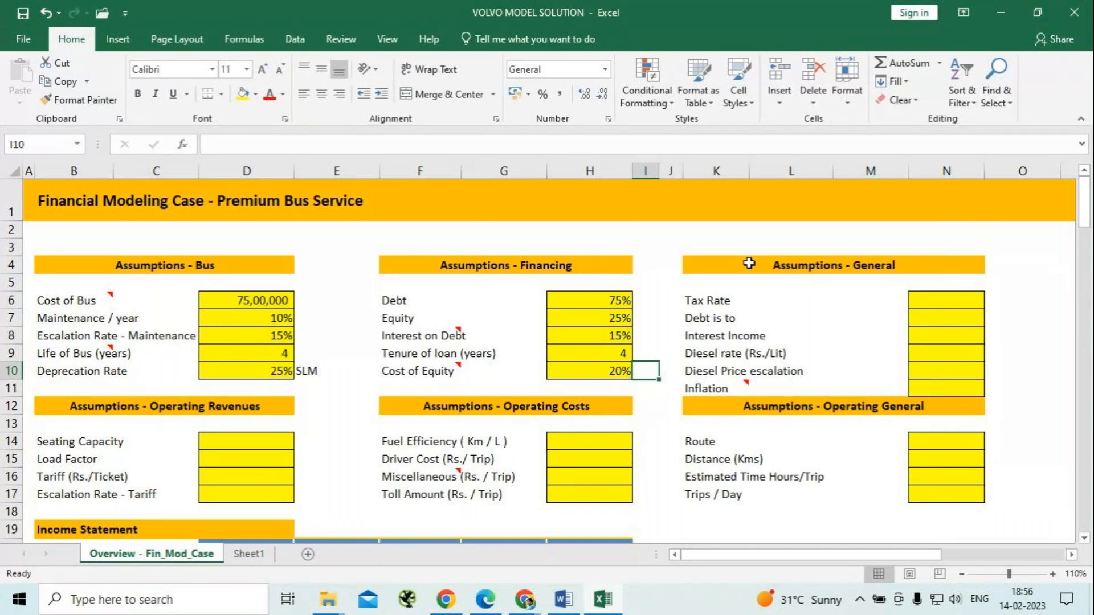
Set the tax rate in the general assumptions to 5%.
{"action": "left_click", "coordinate": [960, 308]}
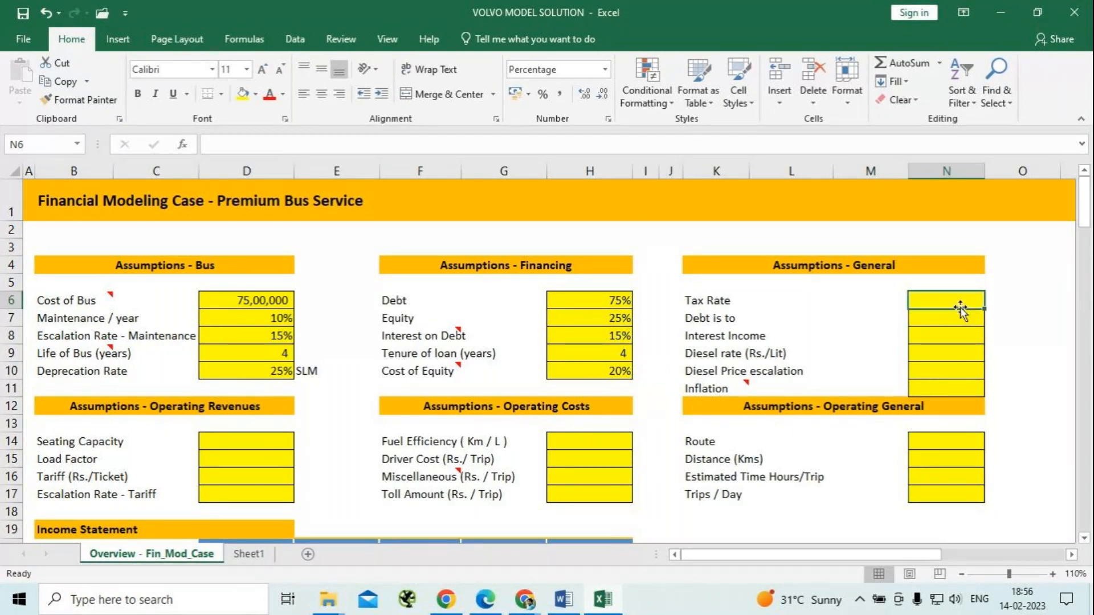
{"action": "type", "text": "5"}
{"action": "key", "text": "Return"}
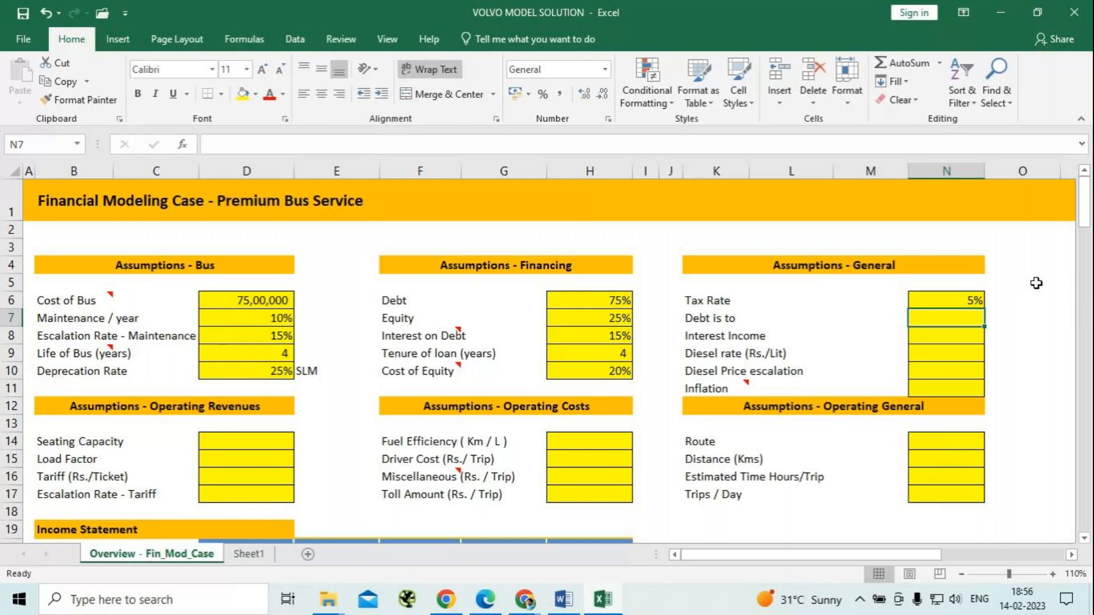
Calculate the "Debt is to" amount in the general assumptions as bus cost times debt share, with the formula =D6*H6.
{"action": "type", "text": "="}
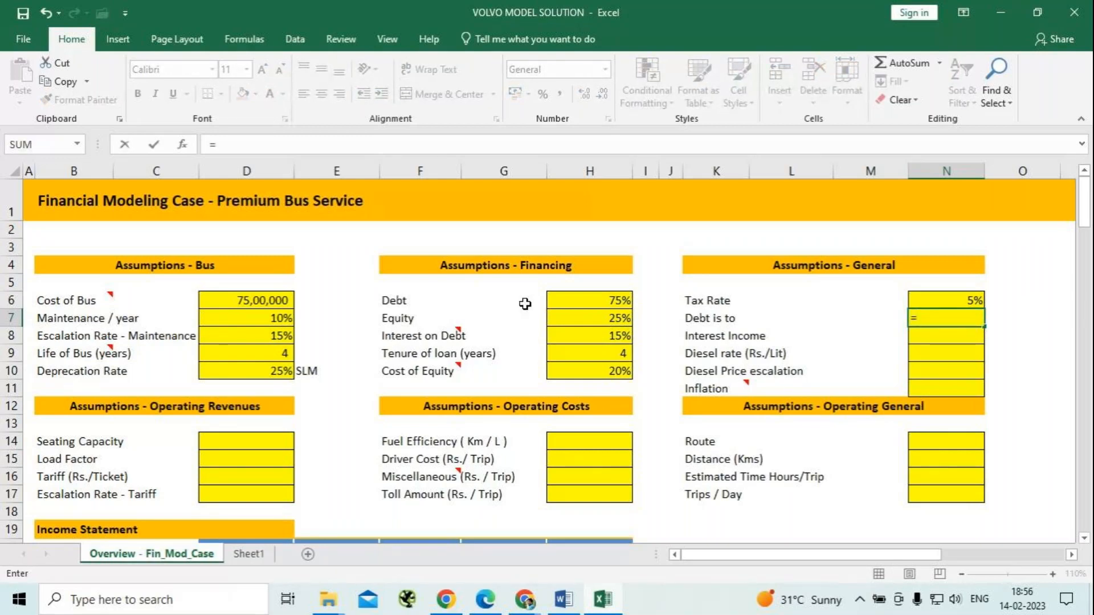
{"action": "left_click", "coordinate": [231, 303]}
{"action": "type", "text": "*"}
{"action": "left_click", "coordinate": [612, 302]}
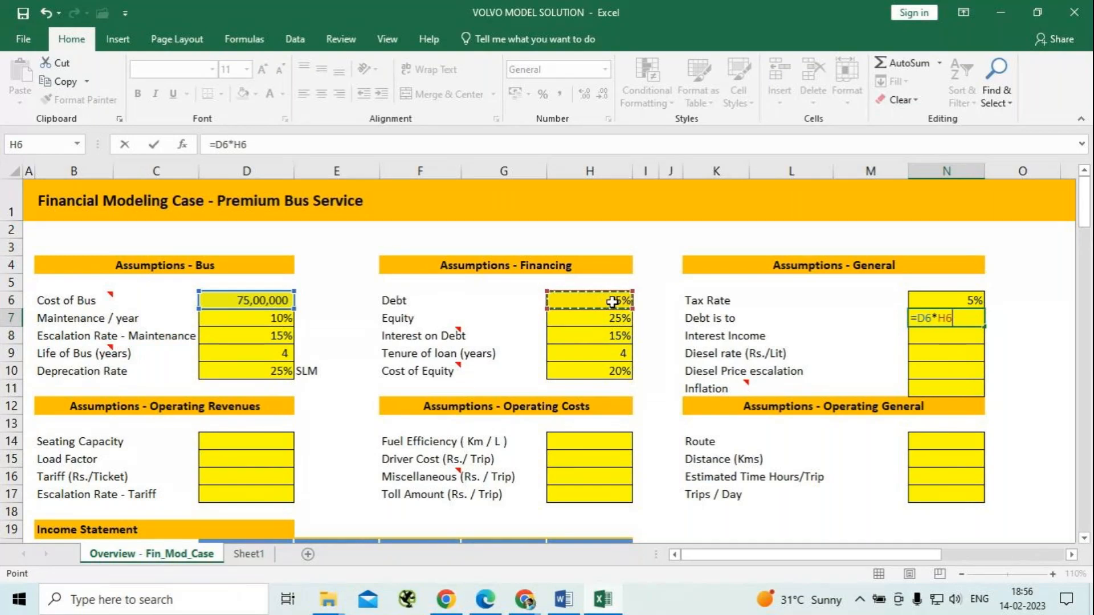
{"action": "key", "text": "Return"}
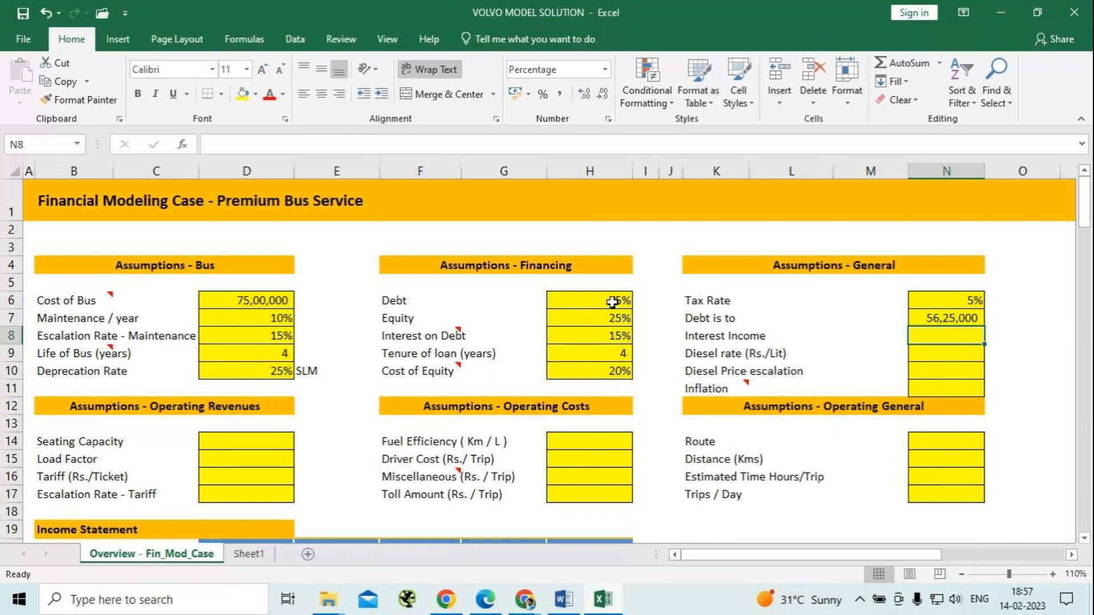
Set interest income to 5% and the diesel rate to 94 Rs. per litre in the general assumptions.
{"action": "type", "text": "5%"}
{"action": "key", "text": "Return"}
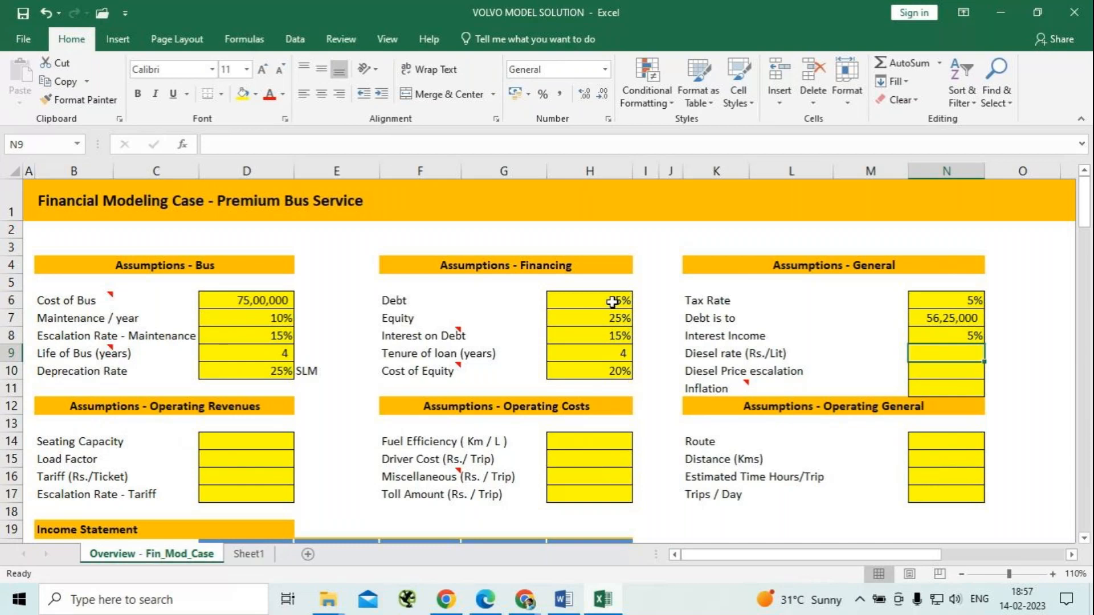
{"action": "type", "text": "94"}
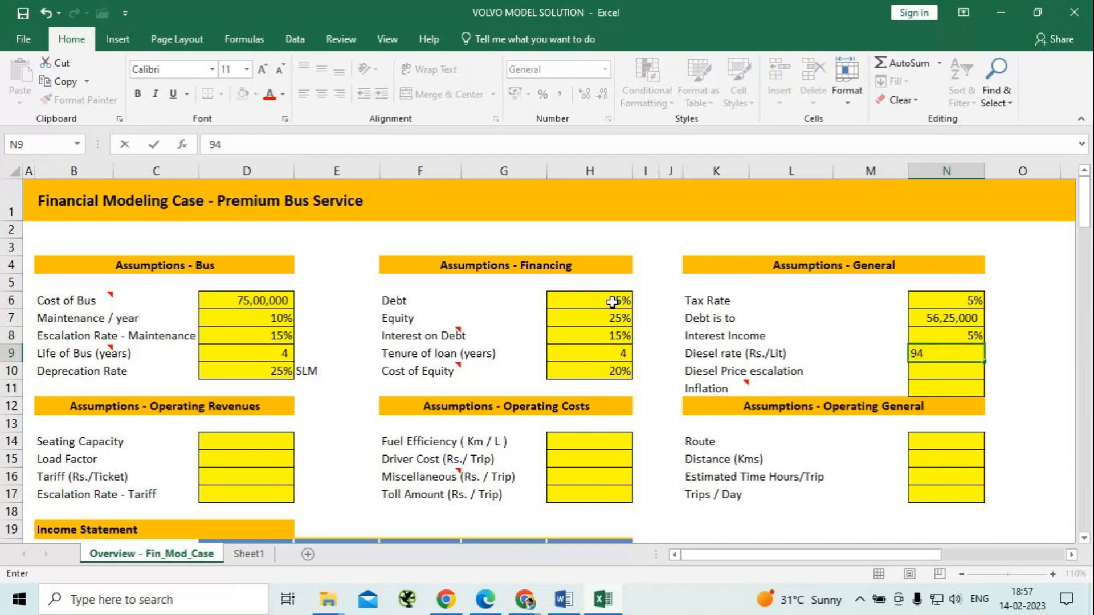
{"action": "key", "text": "Return"}
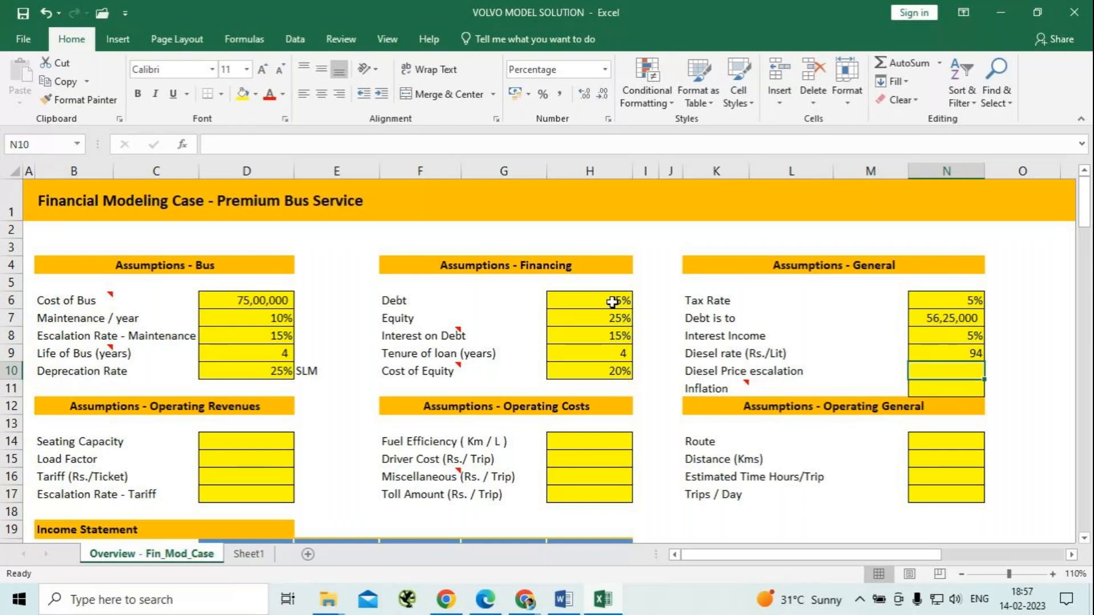
Check the escalation passage in the Word case text and set both diesel price escalation and inflation in the Excel general assumptions to 15%.
{"action": "type", "text": "15"}
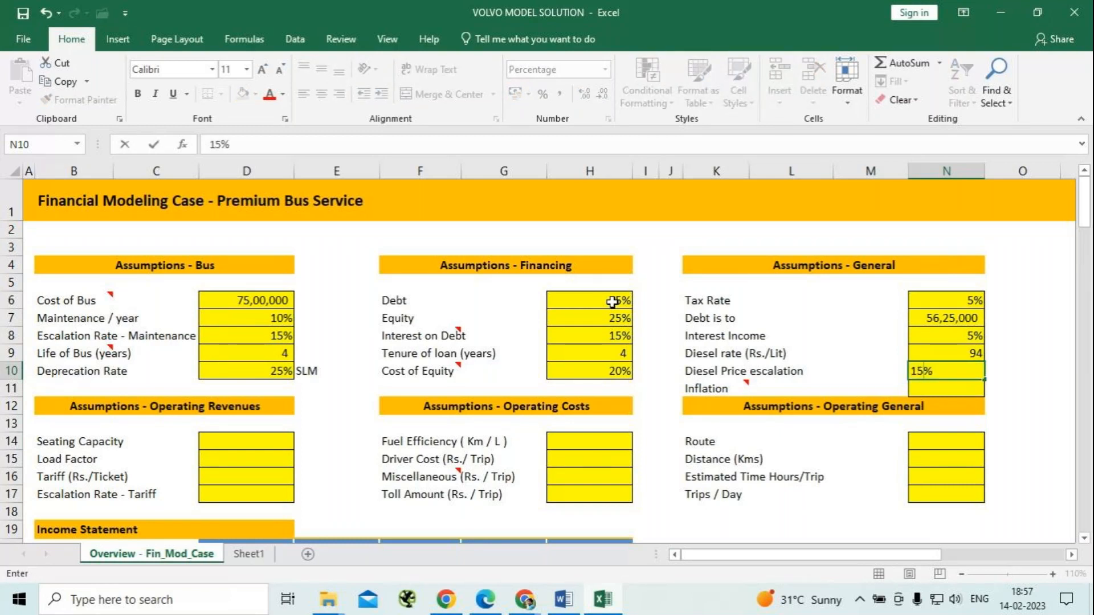
{"action": "key", "text": "alt+Tab"}
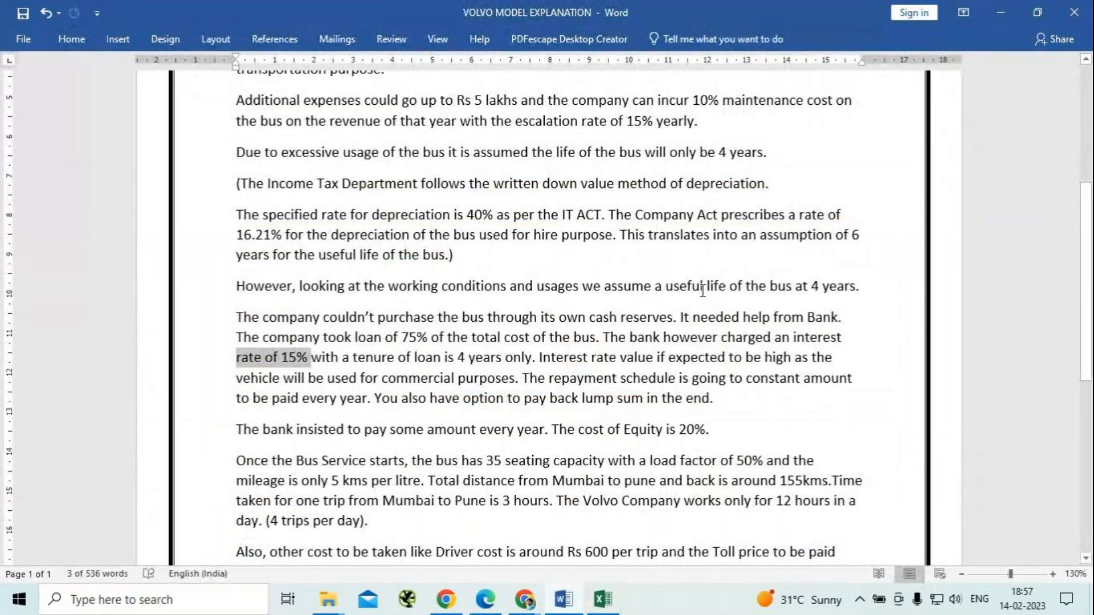
{"action": "scroll", "coordinate": [703, 291], "scroll_direction": "down", "scroll_amount": 5}
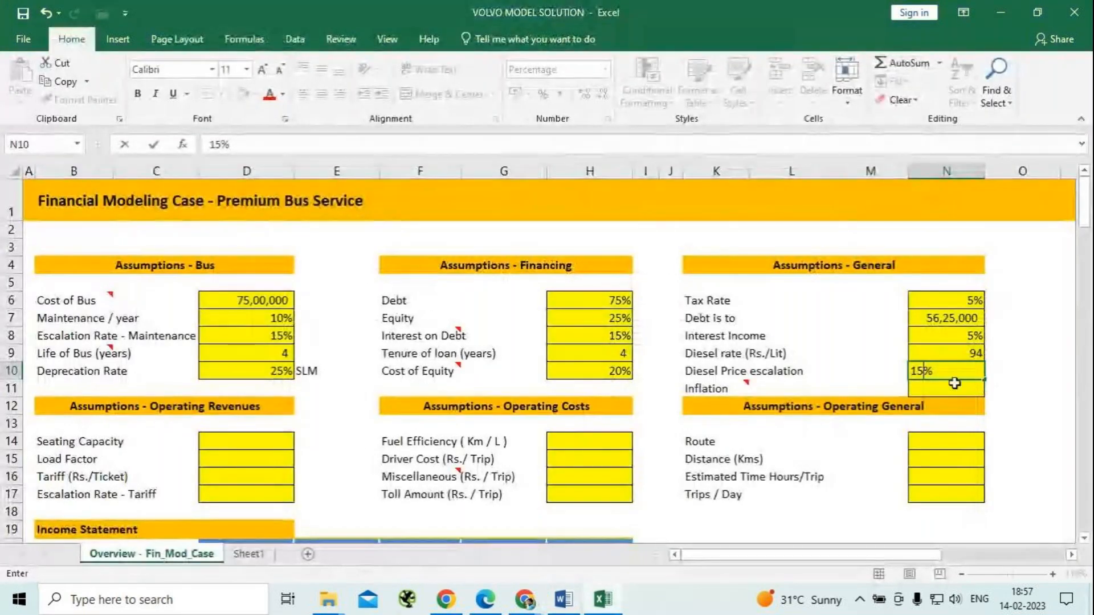
{"action": "key", "text": "Return"}
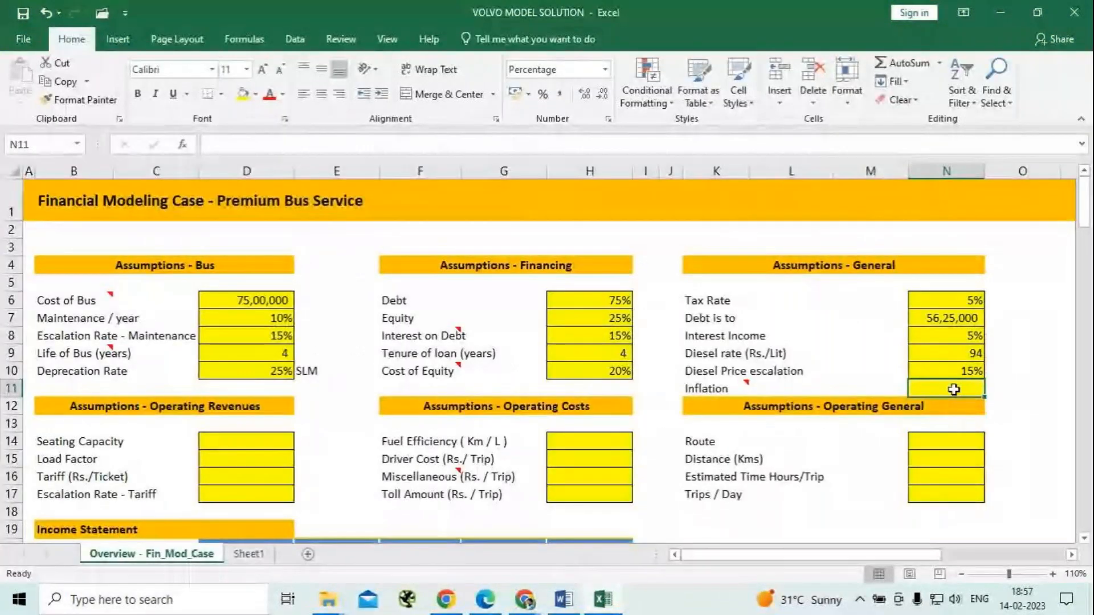
{"action": "type", "text": "15%"}
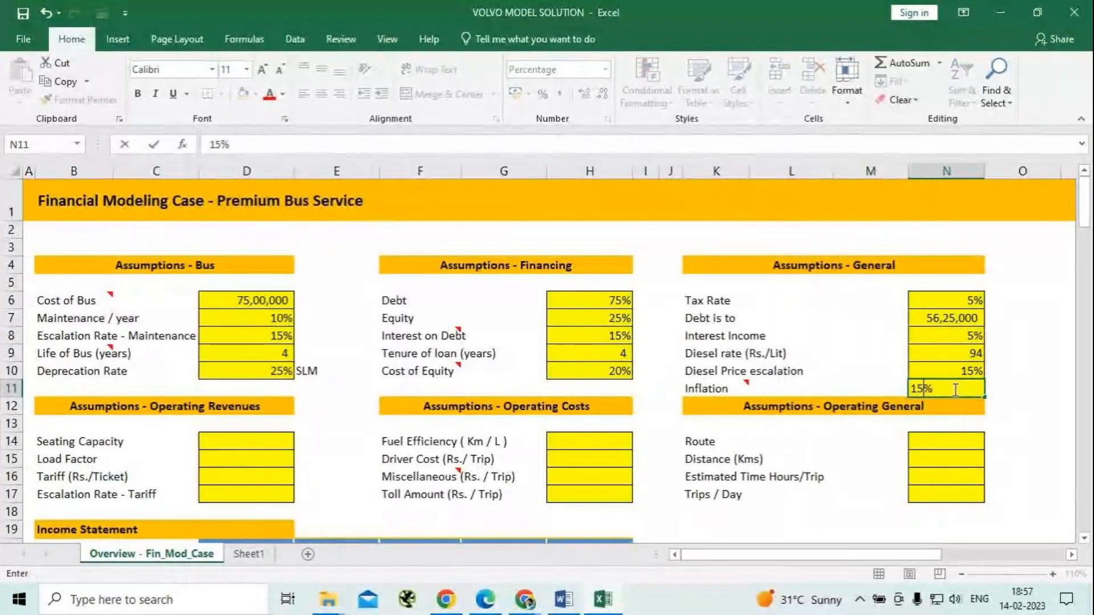
{"action": "left_click", "coordinate": [830, 413]}
{"action": "left_click", "coordinate": [826, 426]}
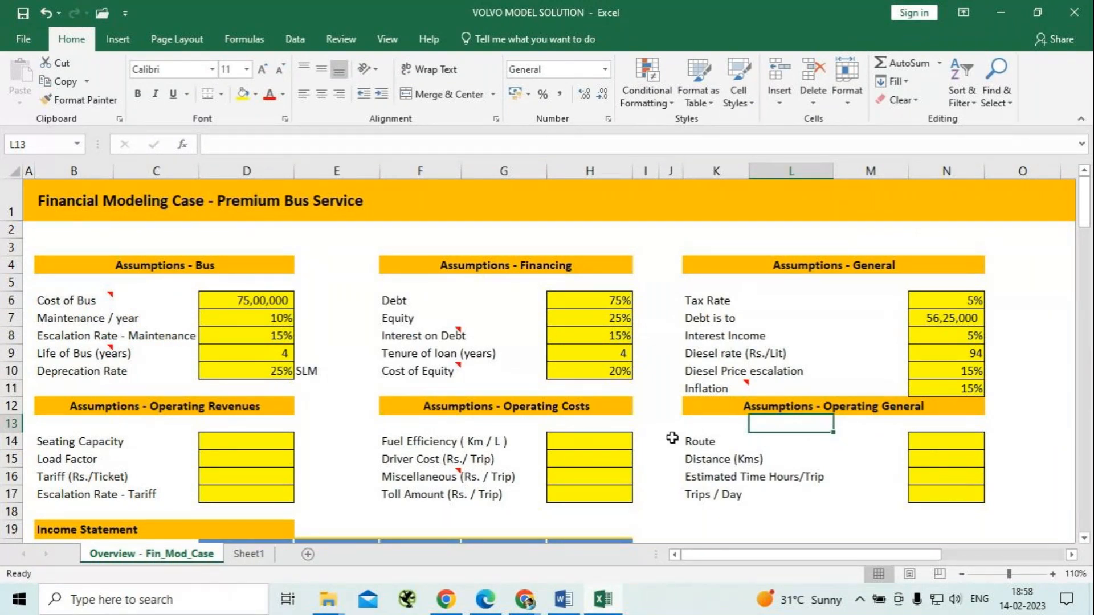
Set the seating capacity to 35 and the load factor to 50% in the operating revenues assumptions.
{"action": "left_click", "coordinate": [237, 440]}
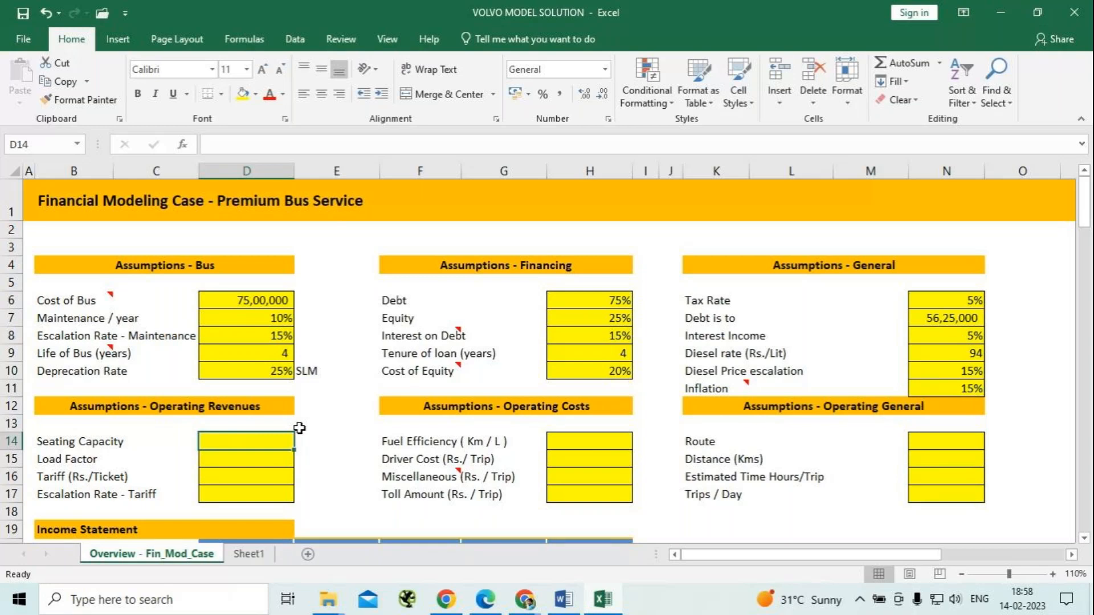
{"action": "type", "text": "35"}
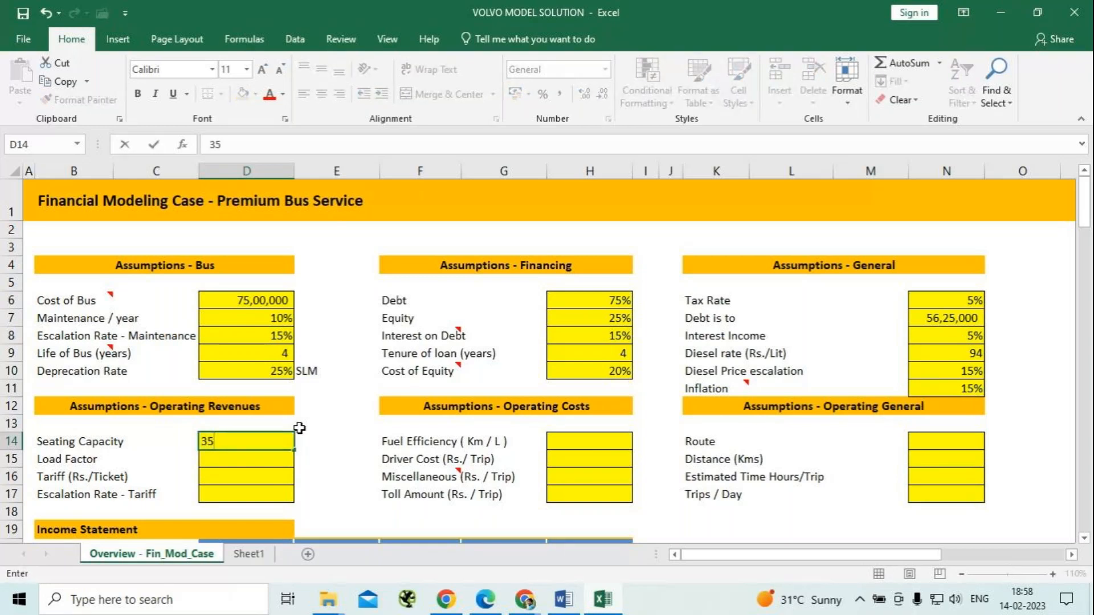
{"action": "key", "text": "Return"}
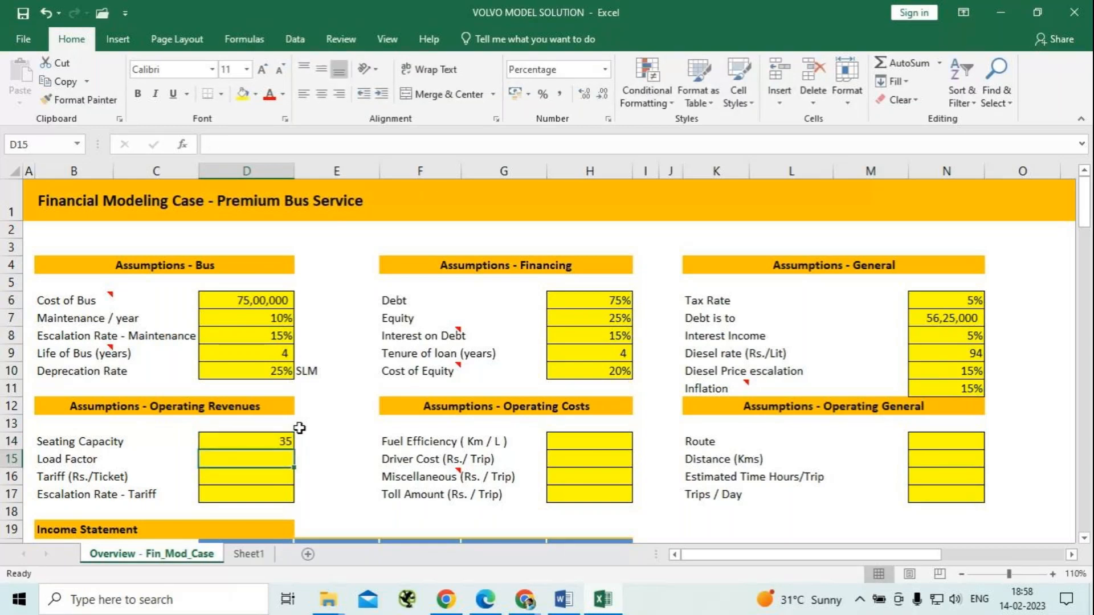
{"action": "type", "text": "50%"}
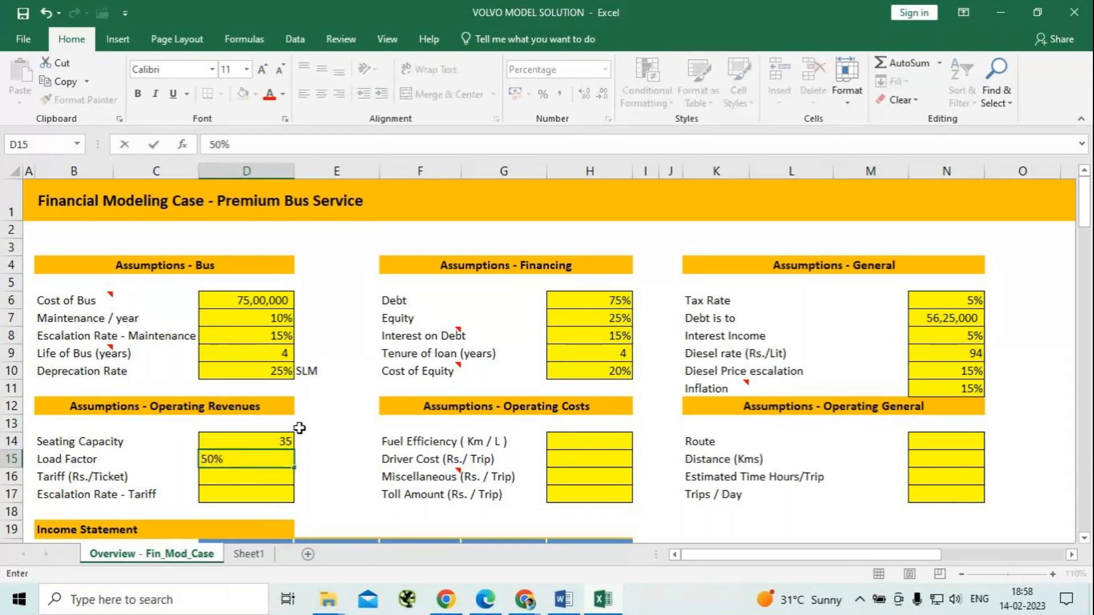
{"action": "key", "text": "Return"}
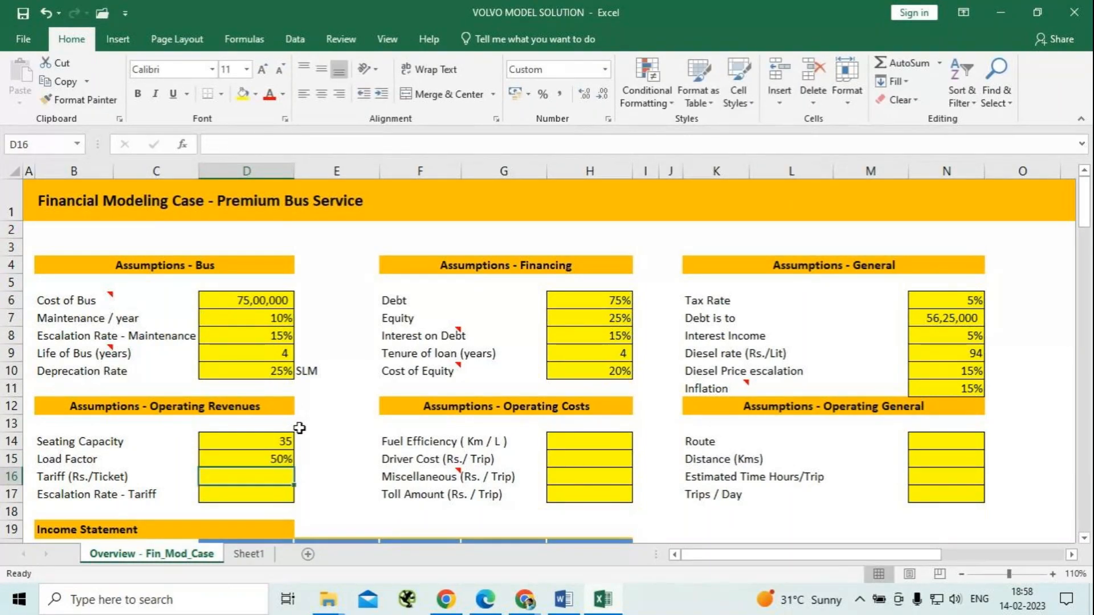
Set the tariff per ticket to 350 Rs. in the operating revenues assumptions.
{"action": "type", "text": "3"}
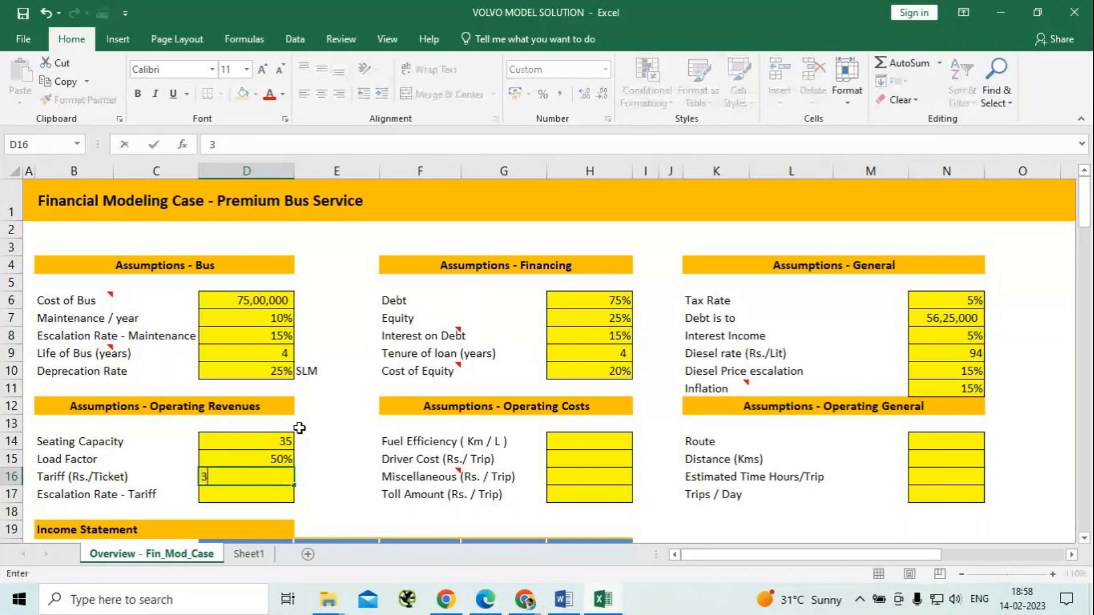
{"action": "type", "text": "50"}
{"action": "key", "text": "ctrl+Return"}
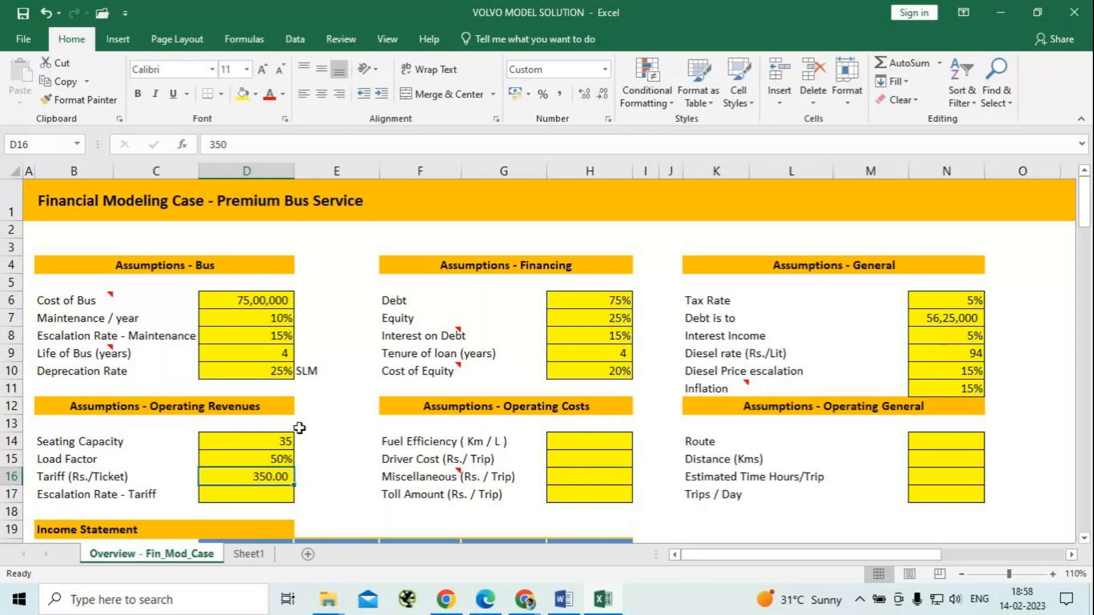
Check the ticket price escalation in the Word case text and set the tariff escalation rate in Excel to 10%.
{"action": "key", "text": "alt+Tab"}
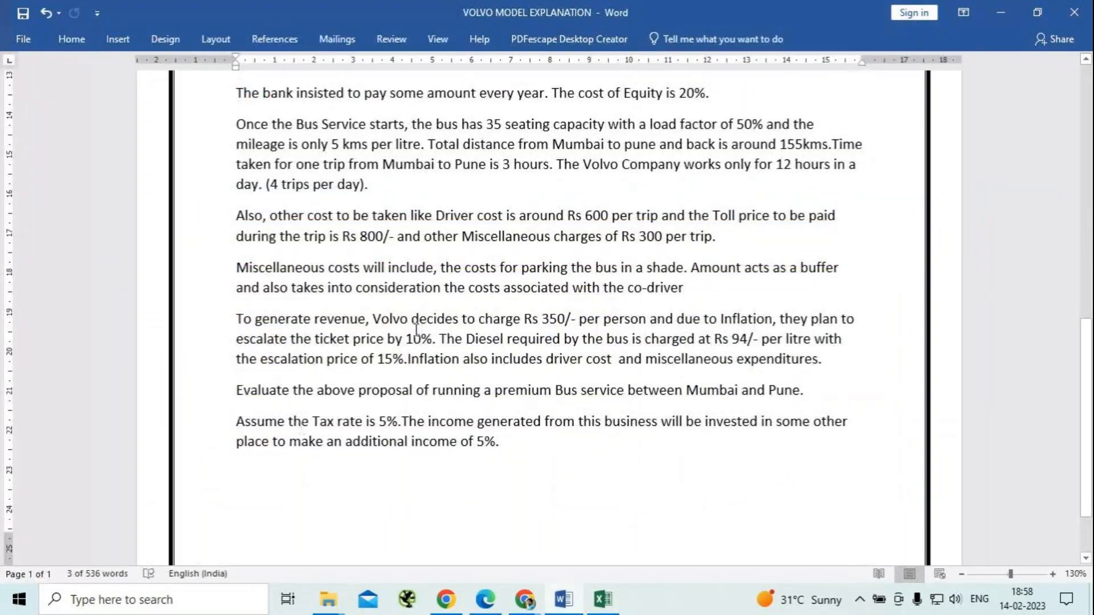
{"action": "left_click", "coordinate": [422, 339]}
{"action": "key", "text": "alt+Tab"}
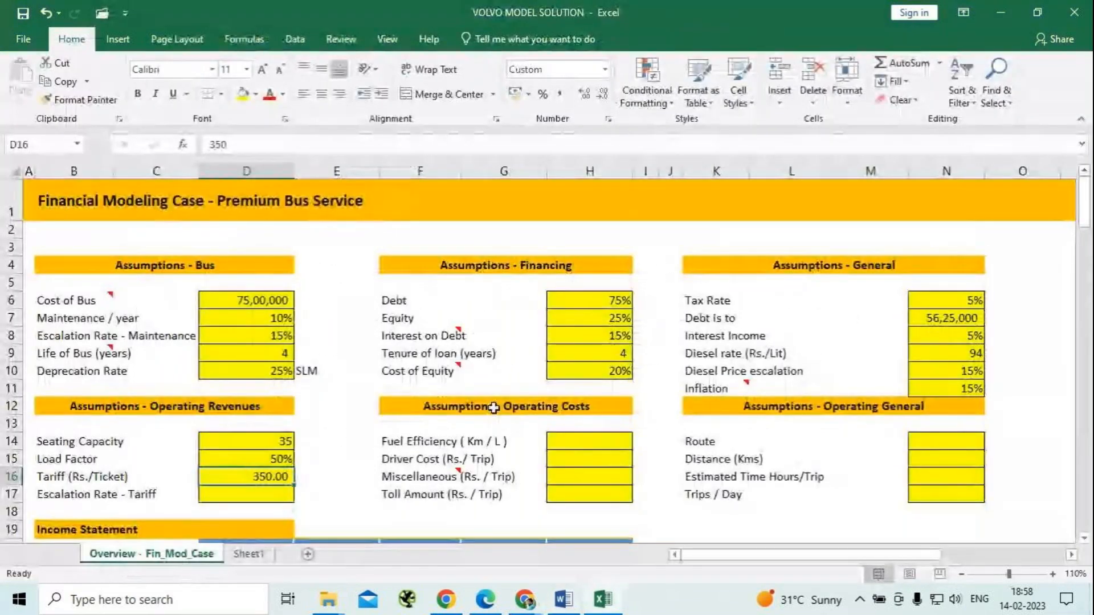
{"action": "key", "text": "Down"}
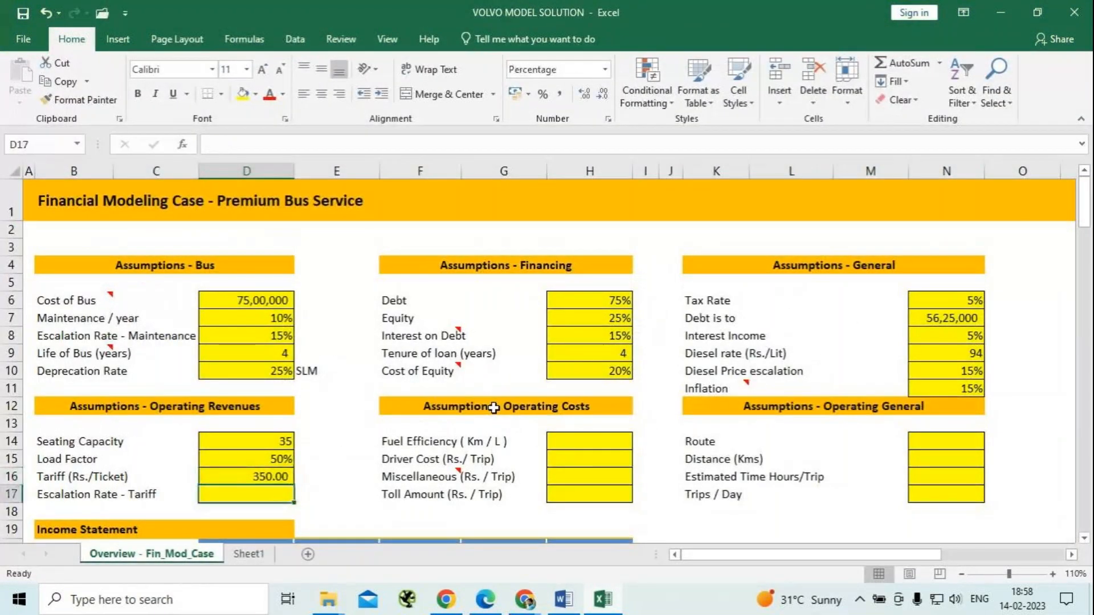
{"action": "type", "text": "10"}
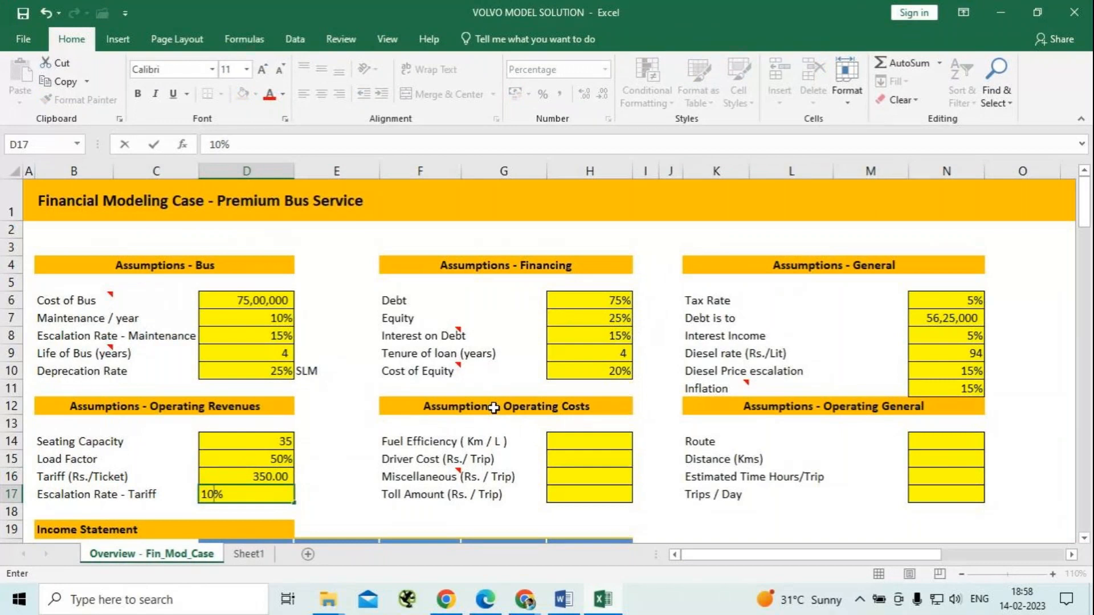
{"action": "key", "text": "Return"}
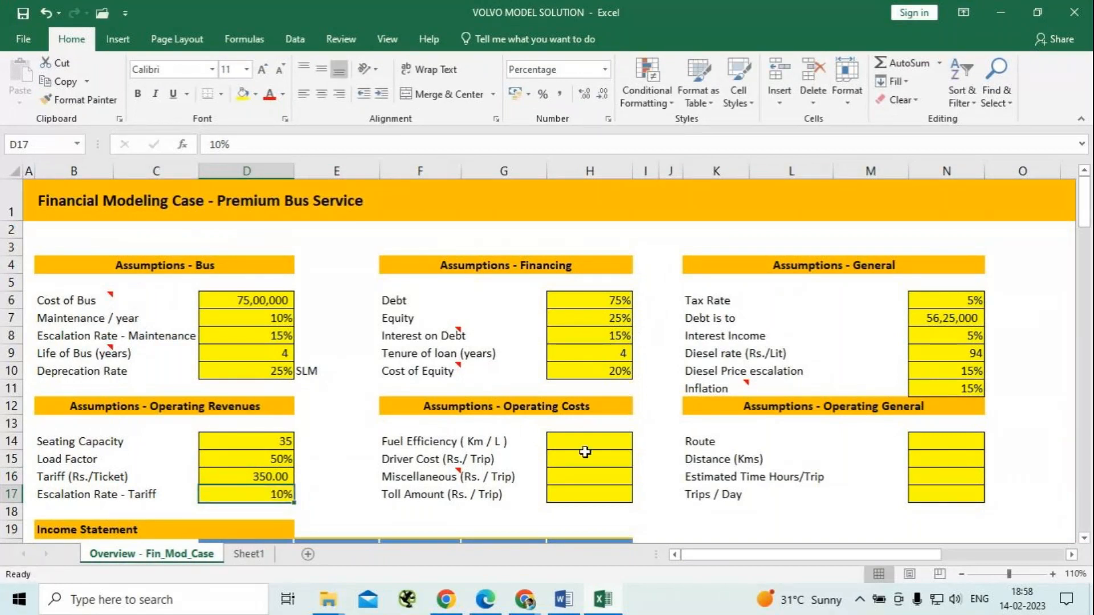
Set fuel efficiency to 5 km per litre and driver cost to 600 Rs. per trip in the operating costs assumptions.
{"action": "left_click", "coordinate": [592, 449]}
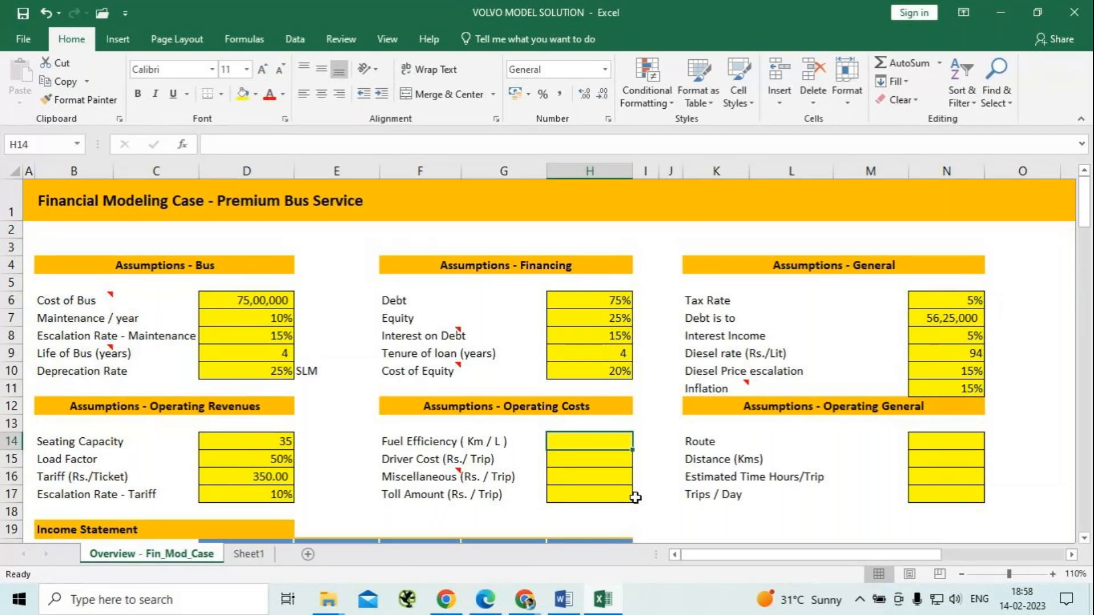
{"action": "type", "text": "5"}
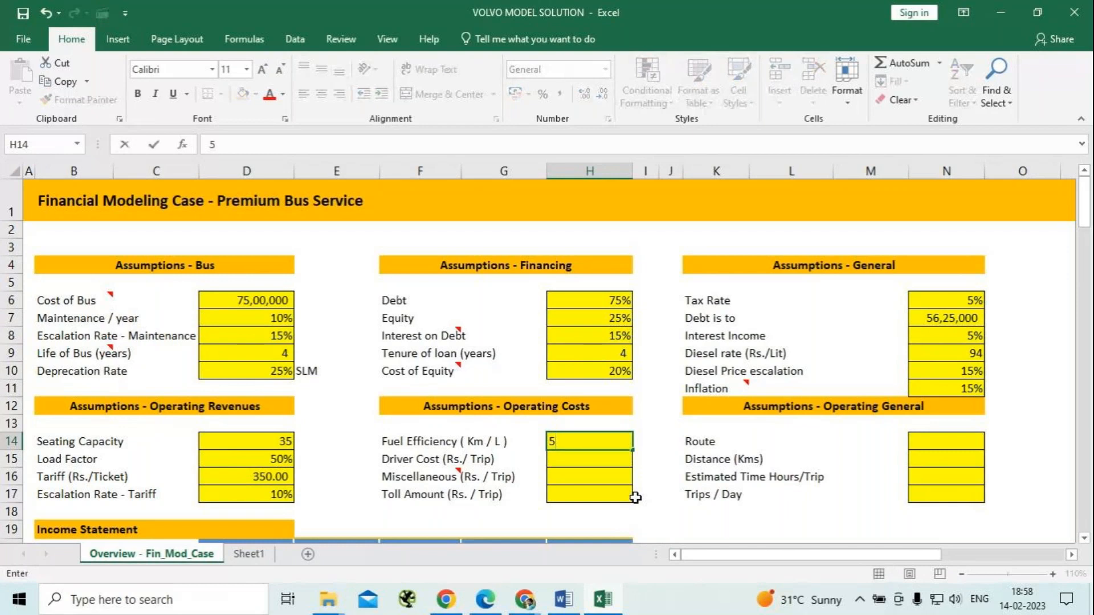
{"action": "key", "text": "Return"}
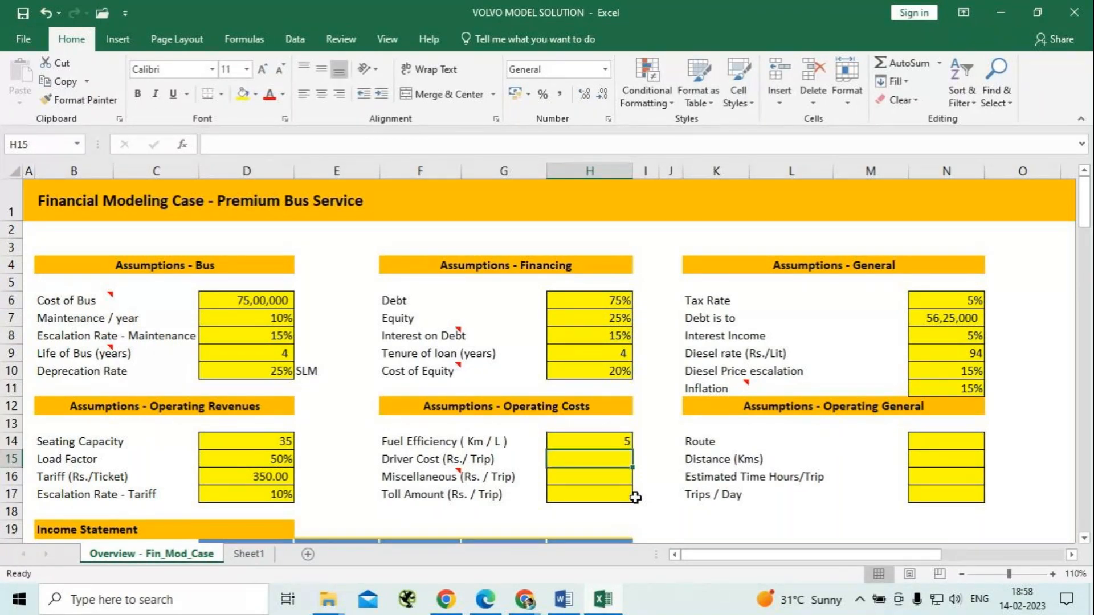
{"action": "type", "text": "60"}
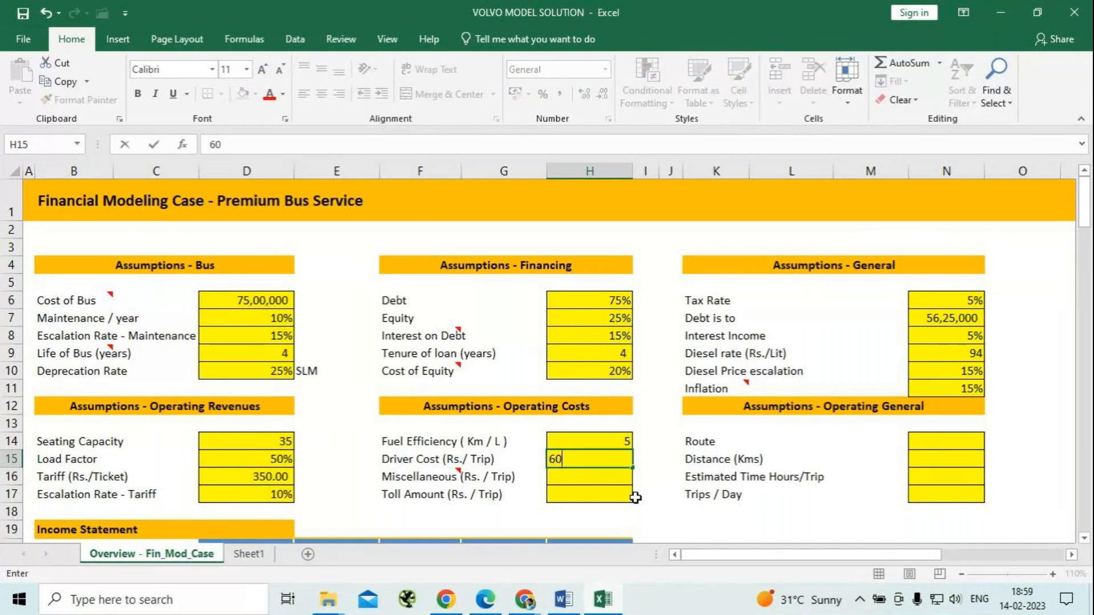
{"action": "type", "text": "0"}
{"action": "key", "text": "Return"}
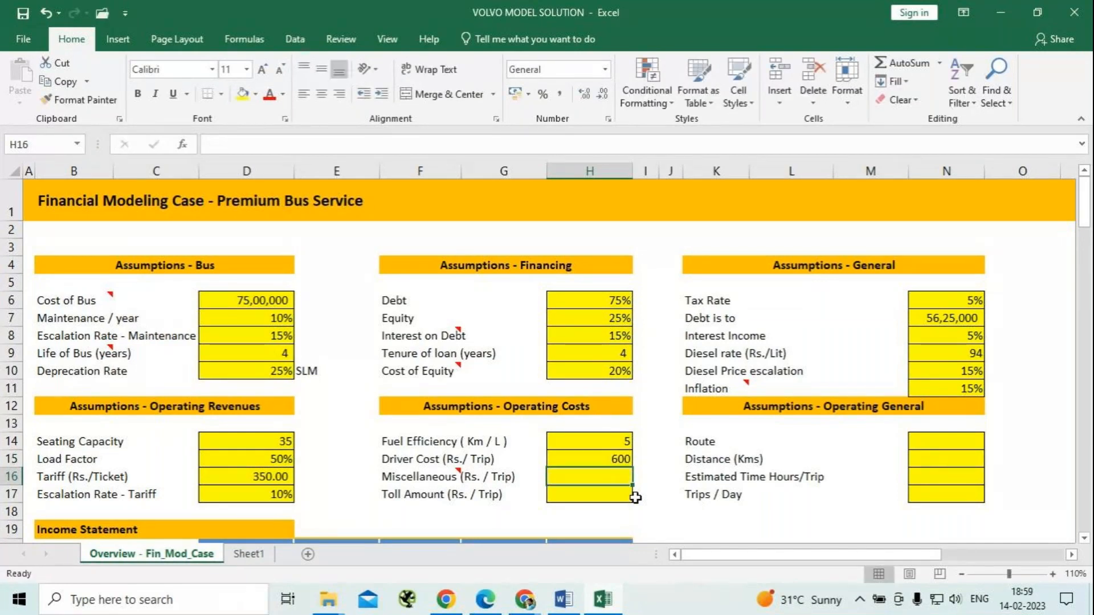
Set miscellaneous costs to 300 Rs. and the toll amount to 800 Rs. per trip in the operating costs assumptions.
{"action": "type", "text": "300"}
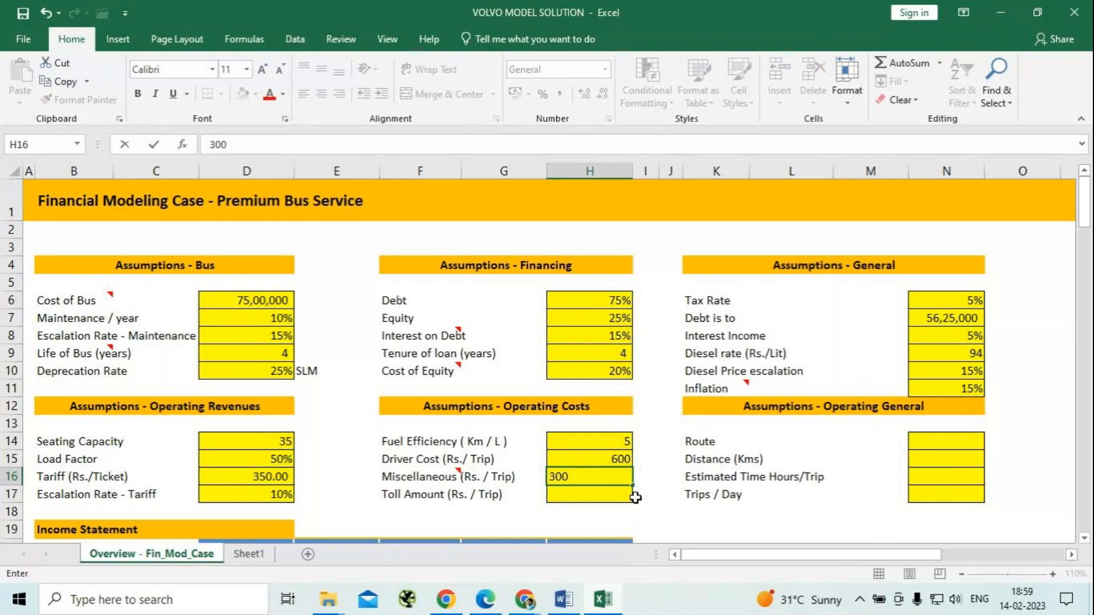
{"action": "key", "text": "Return"}
{"action": "type", "text": "800"}
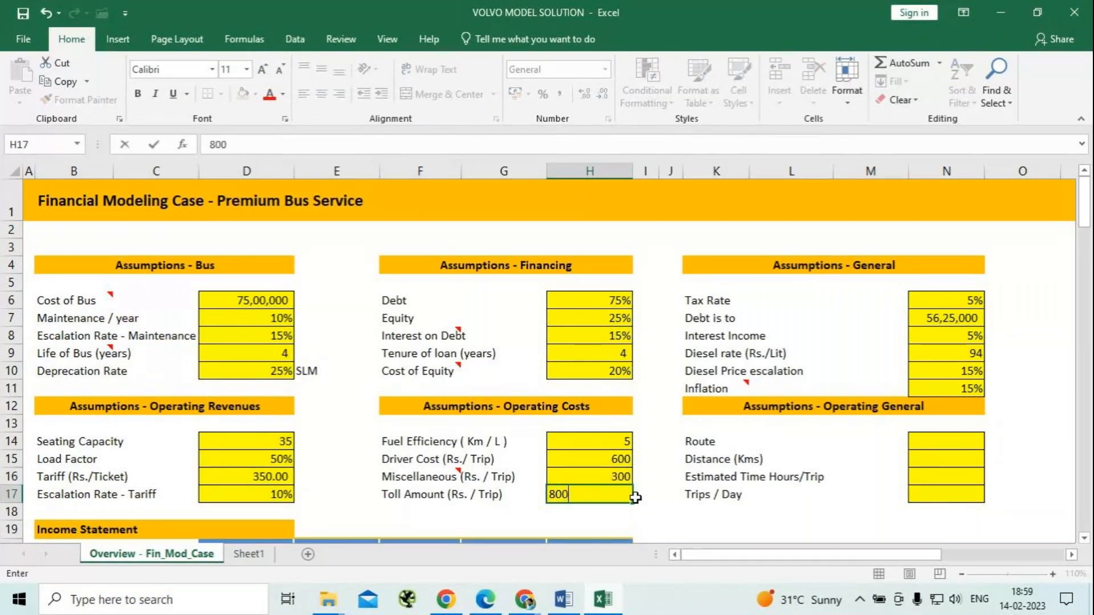
{"action": "key", "text": "Return"}
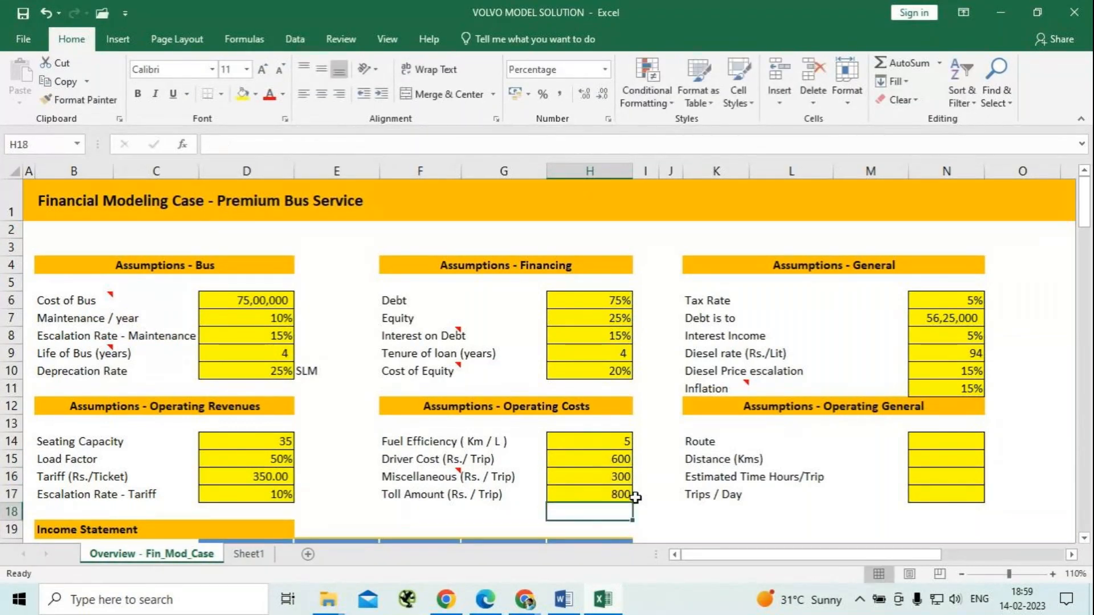
Check the operating details in the Word case text and enter "Mumbai - Pune" as the route in the Excel operating general assumptions.
{"action": "key", "text": "alt+Tab"}
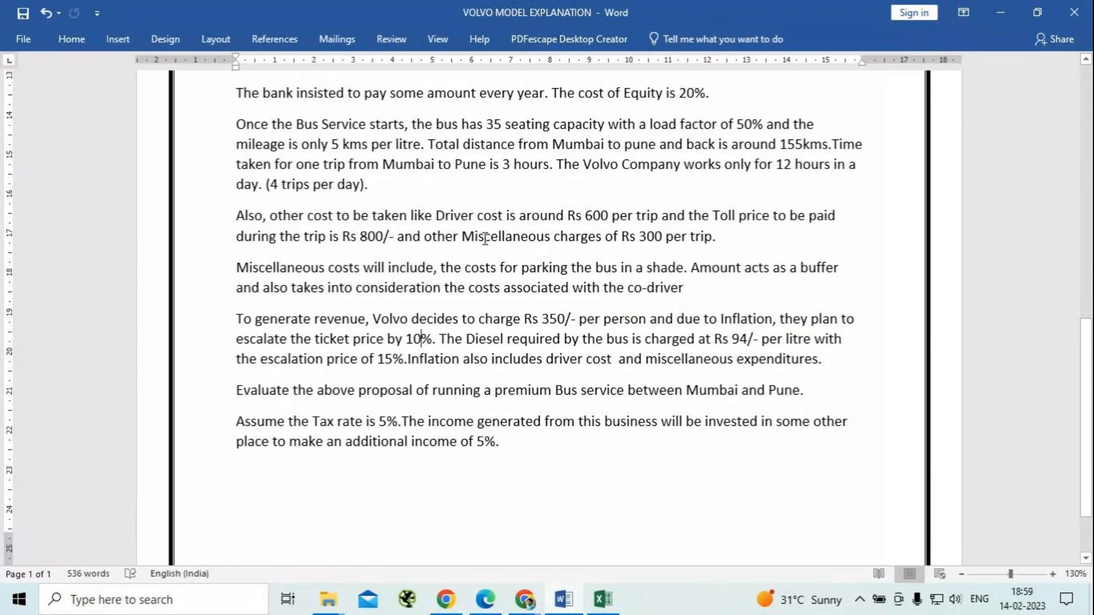
{"action": "key", "text": "alt+Tab"}
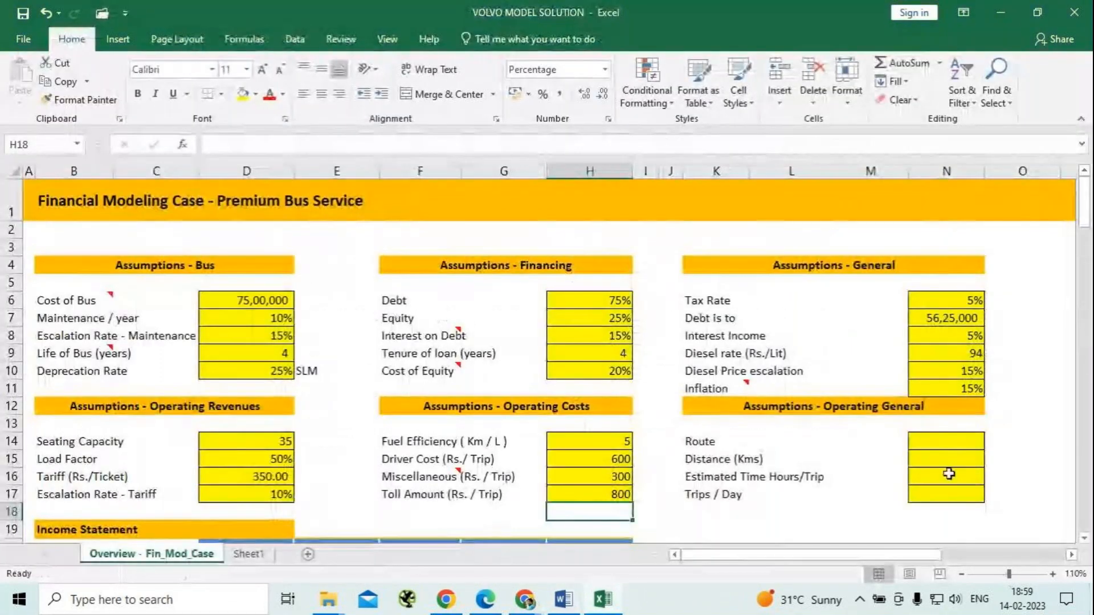
{"action": "left_click", "coordinate": [964, 442]}
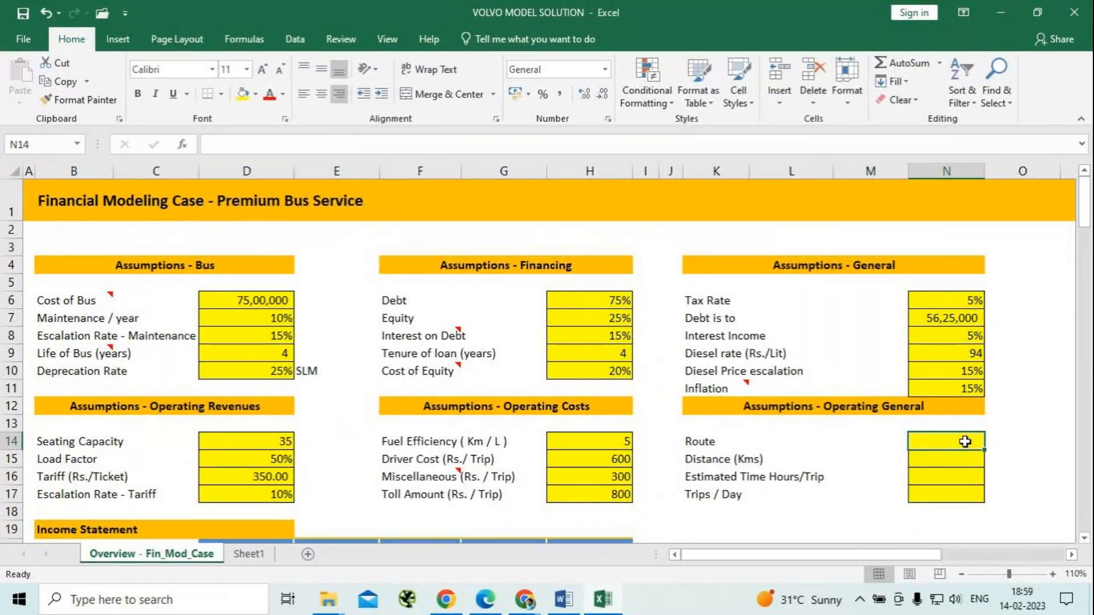
{"action": "type", "text": "u"}
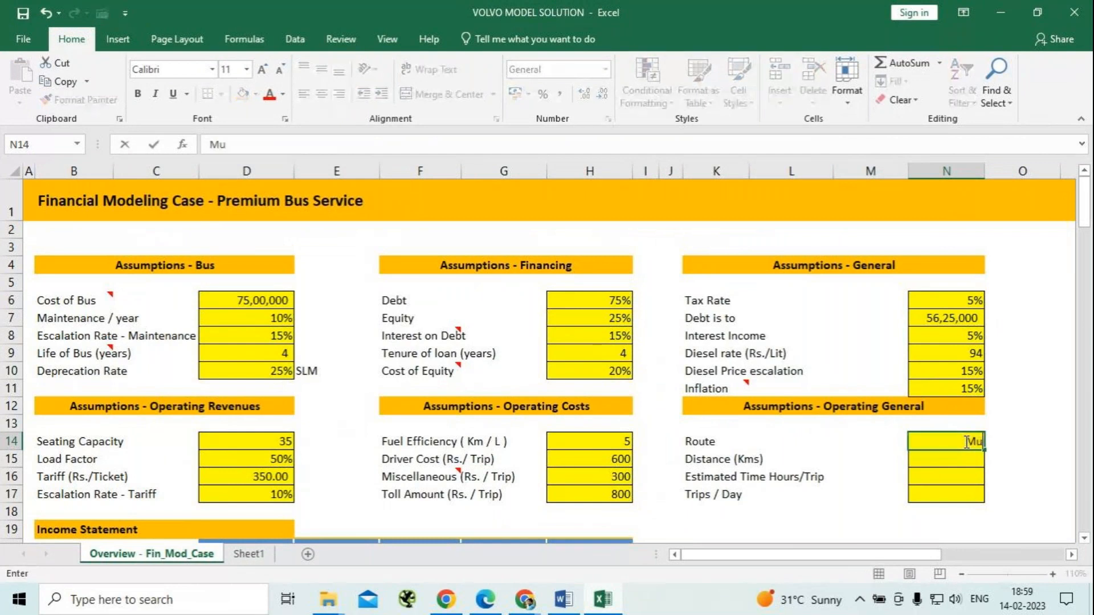
{"action": "type", "text": "mbai -  Pune"}
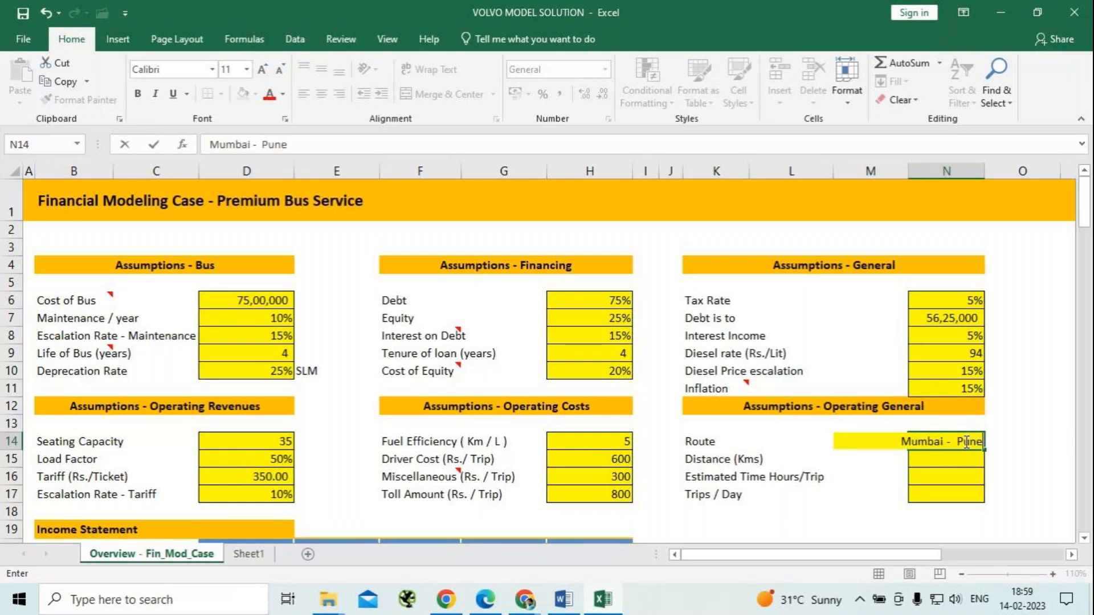
{"action": "key", "text": "Return"}
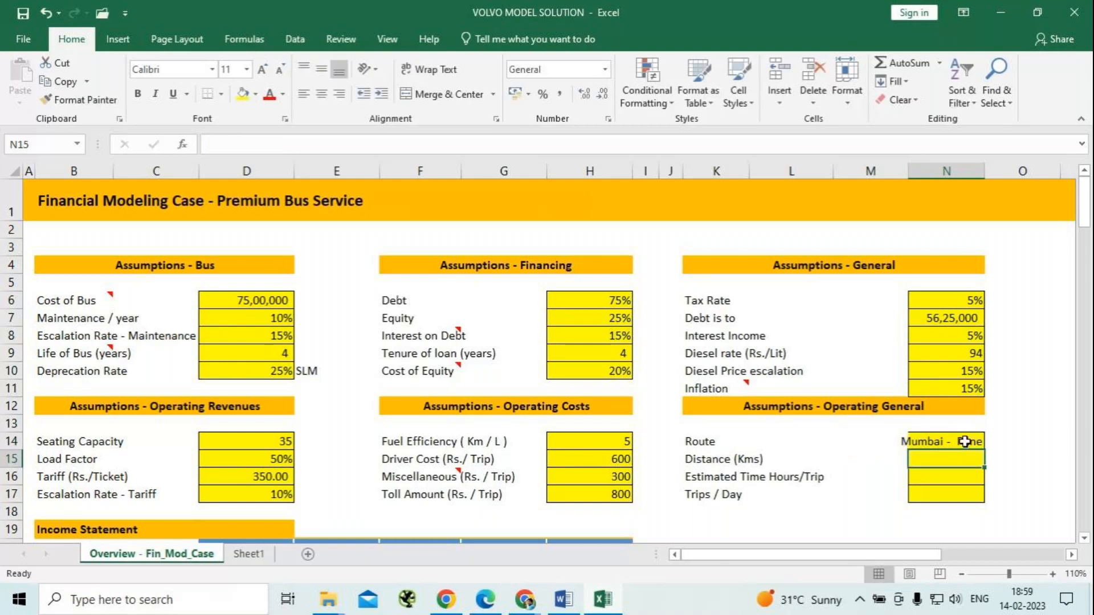
Fit columns M and N to their contents and set the distance in the operating general assumptions to 155 km.
{"action": "double_click", "coordinate": [908, 170]}
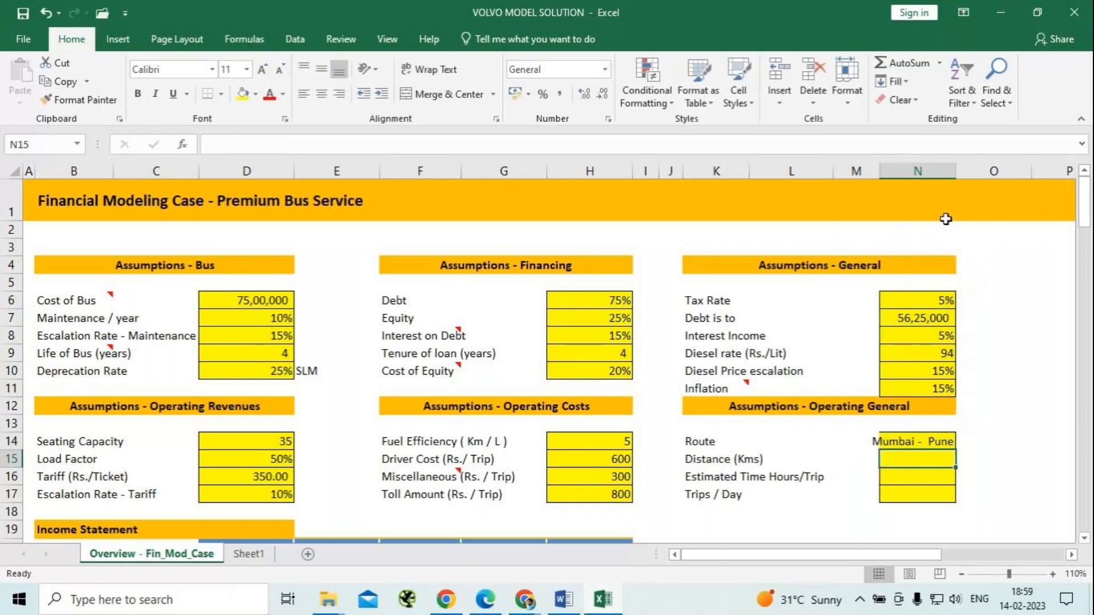
{"action": "double_click", "coordinate": [955, 170]}
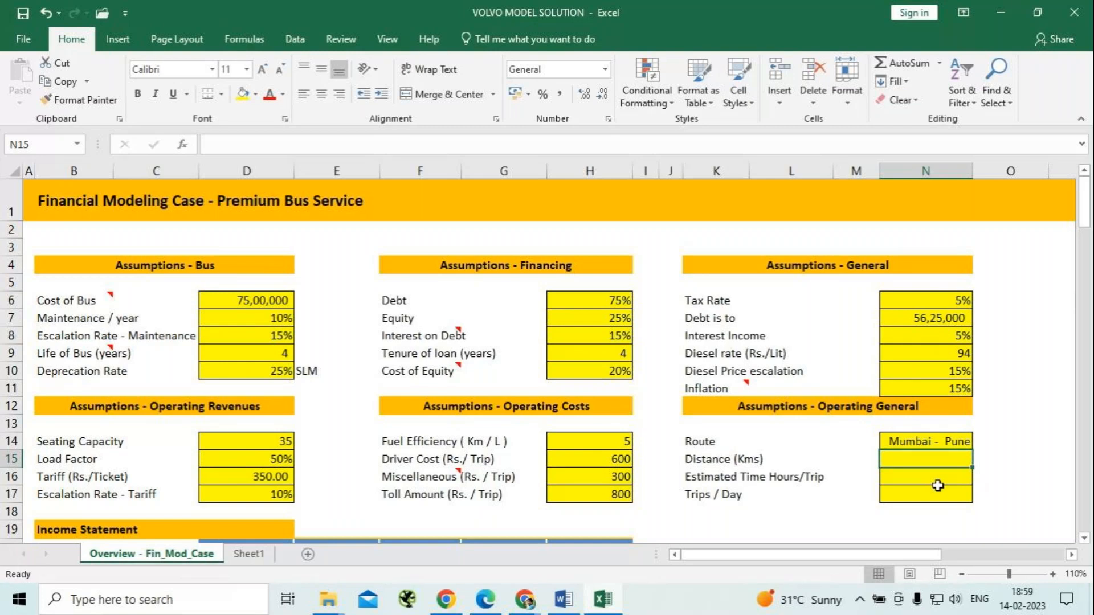
{"action": "type", "text": "155"}
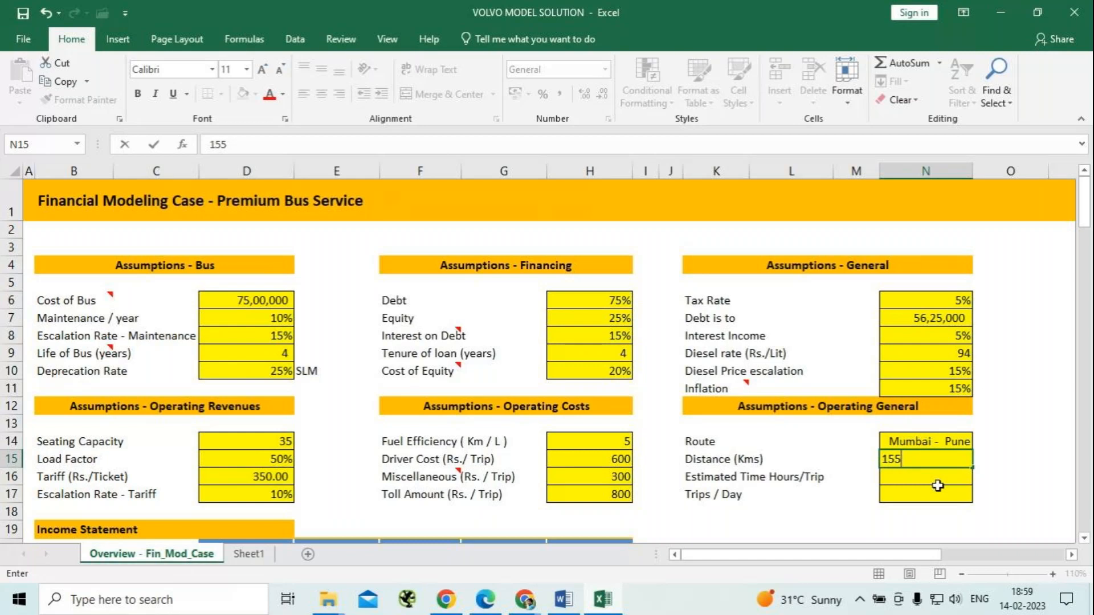
{"action": "key", "text": "Return"}
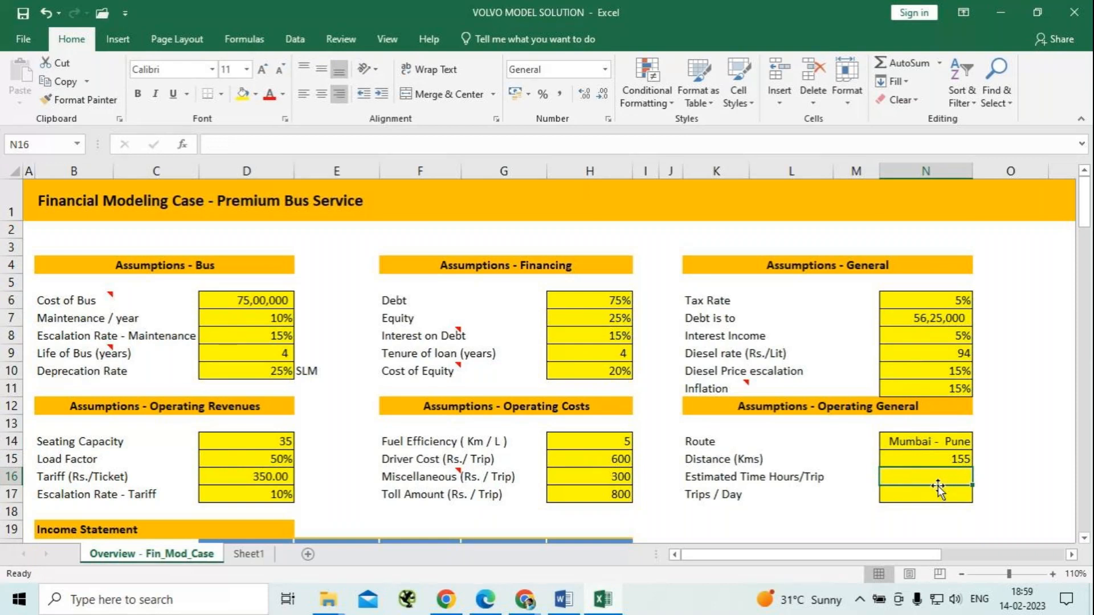
Set the estimated time to 3 hours per trip and the trips per day to 4 in the operating general assumptions.
{"action": "type", "text": "3"}
{"action": "key", "text": "Return"}
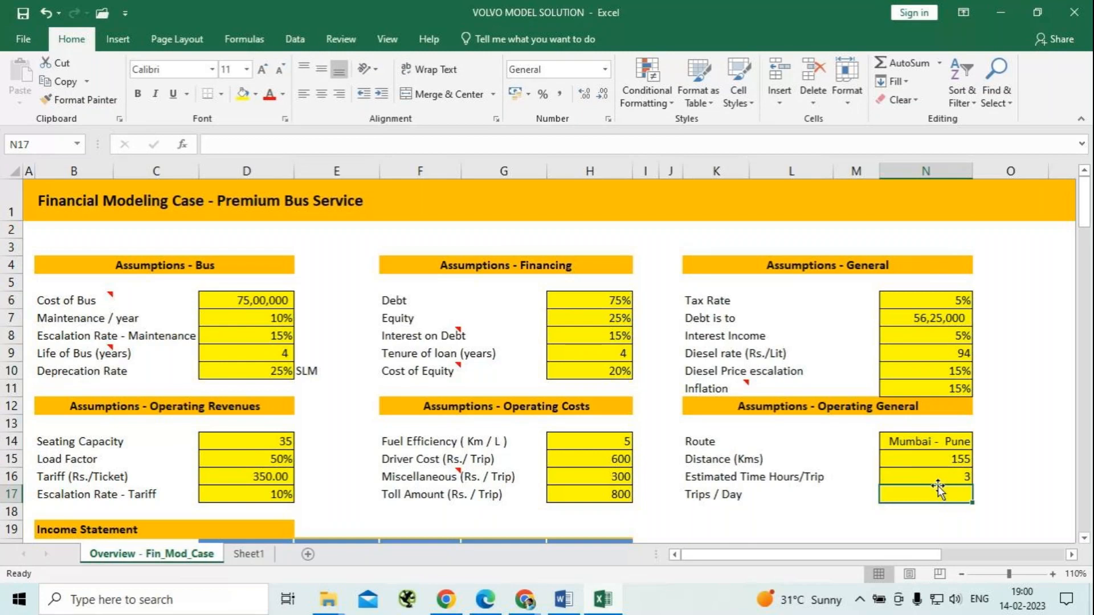
{"action": "type", "text": "4"}
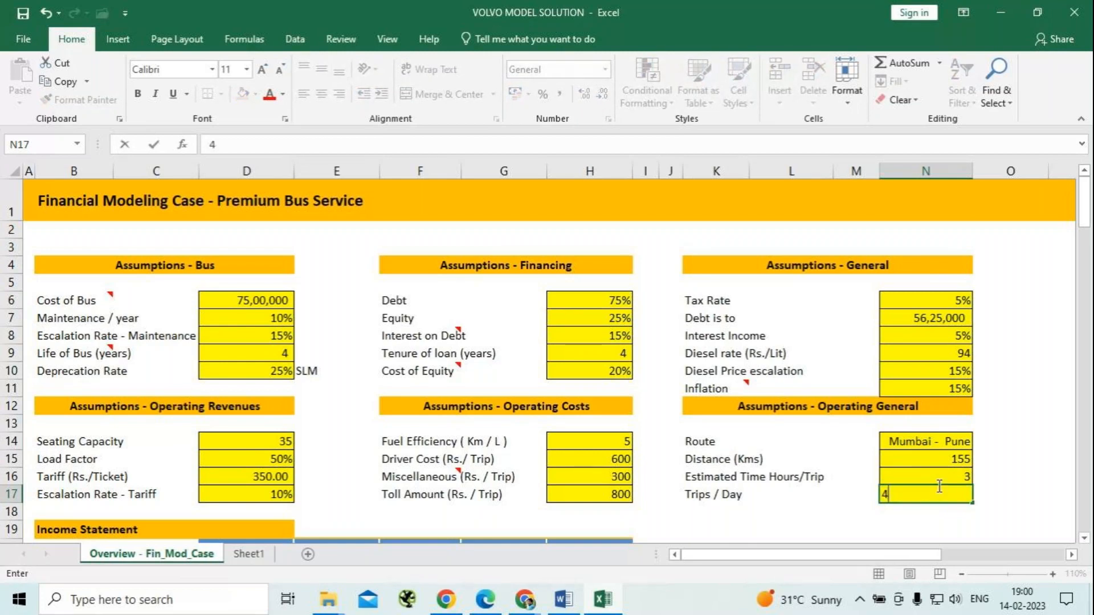
{"action": "left_click", "coordinate": [939, 483]}
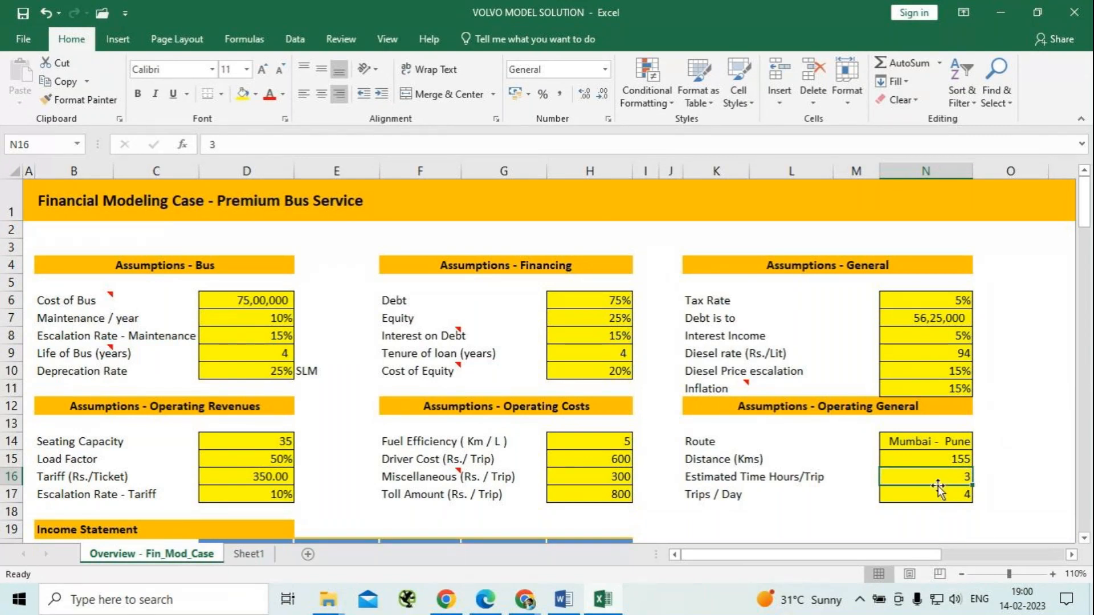
{"action": "left_click", "coordinate": [1023, 444]}
{"action": "scroll", "coordinate": [1023, 444], "scroll_direction": "down", "scroll_amount": 1}
{"action": "scroll", "coordinate": [1022, 444], "scroll_direction": "down", "scroll_amount": 4}
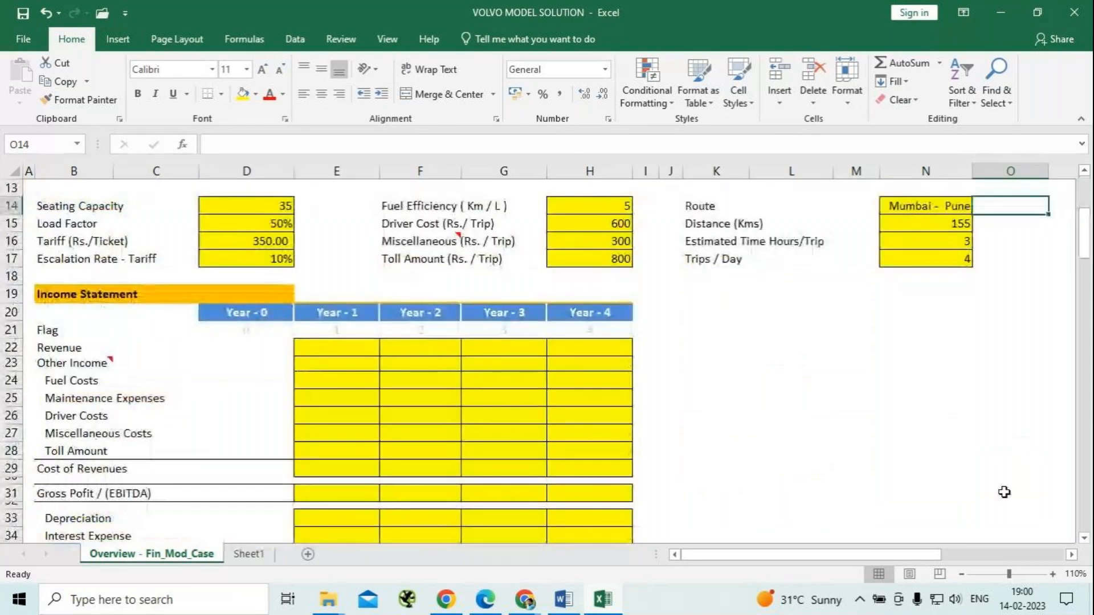
{"action": "scroll", "coordinate": [780, 444], "scroll_direction": "up", "scroll_amount": 4}
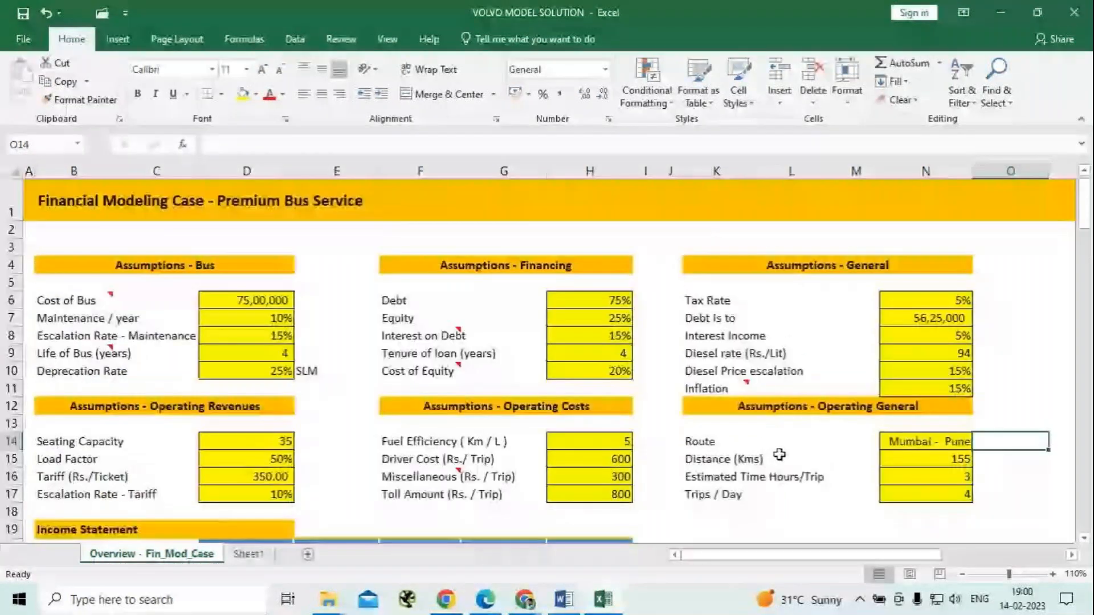
Close the VOLVO MODEL SOLUTION workbook with its completed assumptions and exit Excel.
{"action": "scroll", "coordinate": [780, 455], "scroll_direction": "down", "scroll_amount": 3}
{"action": "scroll", "coordinate": [779, 454], "scroll_direction": "up", "scroll_amount": 3}
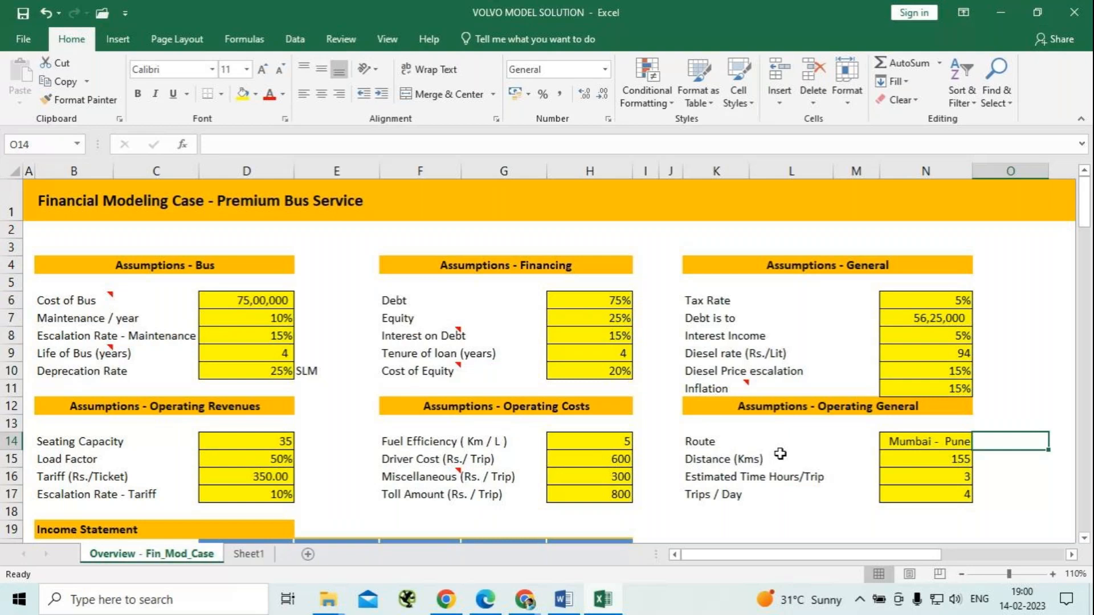
{"action": "left_click", "coordinate": [1063, 14]}
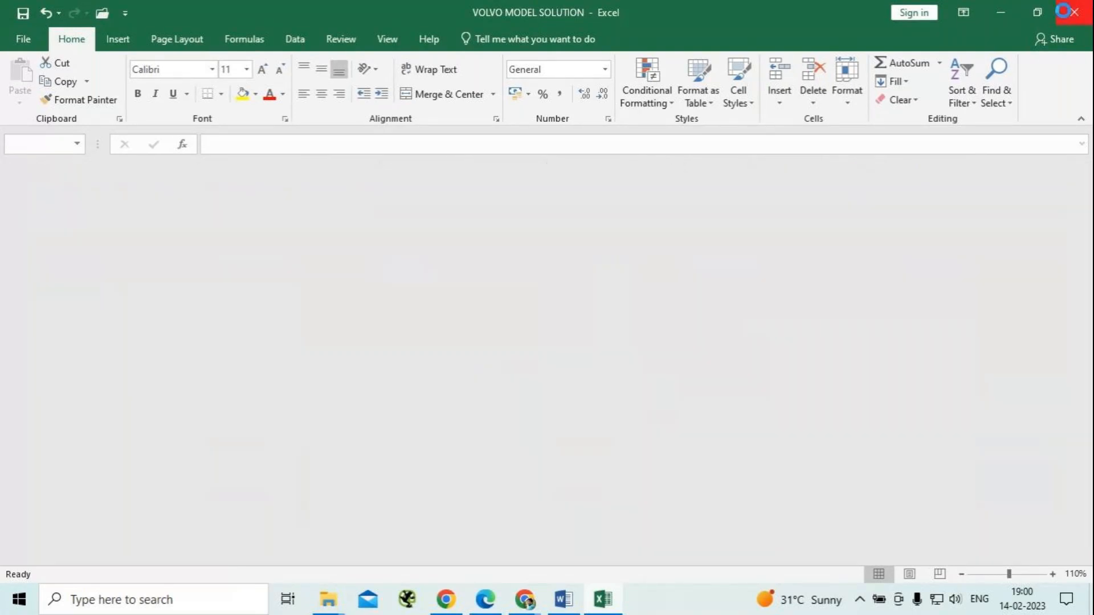
{"action": "left_click", "coordinate": [1000, 8]}
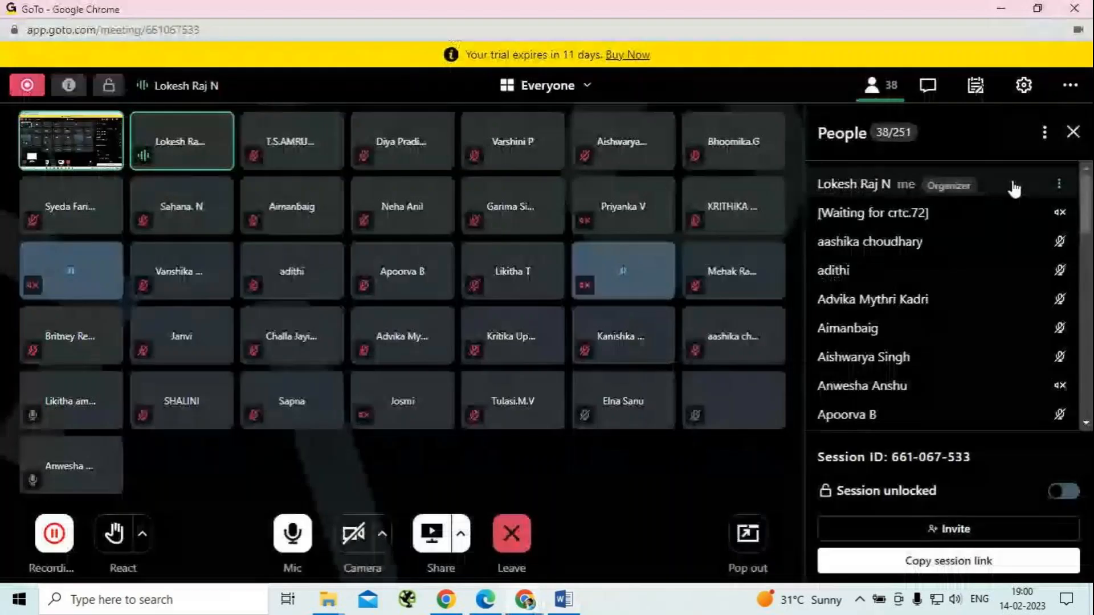
Switch to WhatsApp in Edge and delete the previously sent VOLVO MODEL SOLUTION.xlsx message from the MCC-FM Jan 2023 Batch chat.
{"action": "left_click", "coordinate": [498, 610]}
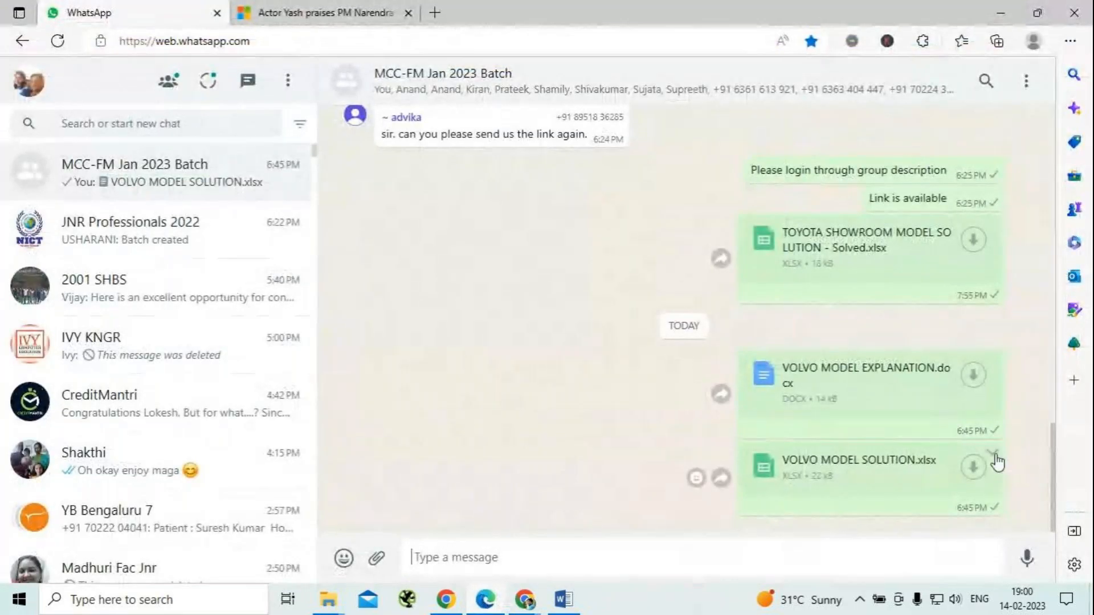
{"action": "left_click", "coordinate": [991, 456]}
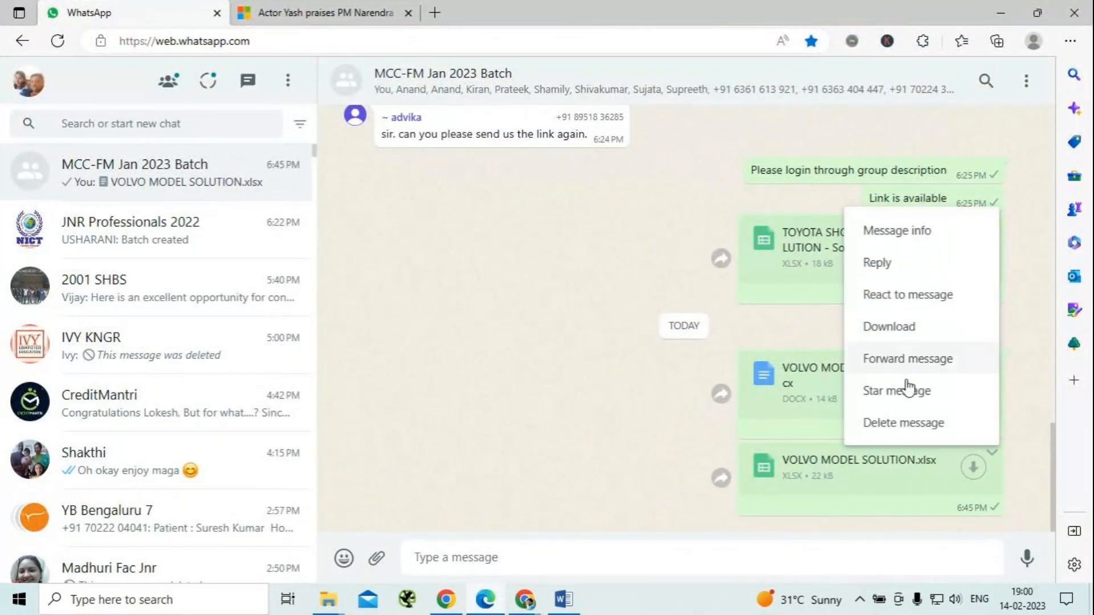
{"action": "left_click", "coordinate": [906, 423]}
{"action": "left_click", "coordinate": [563, 323]}
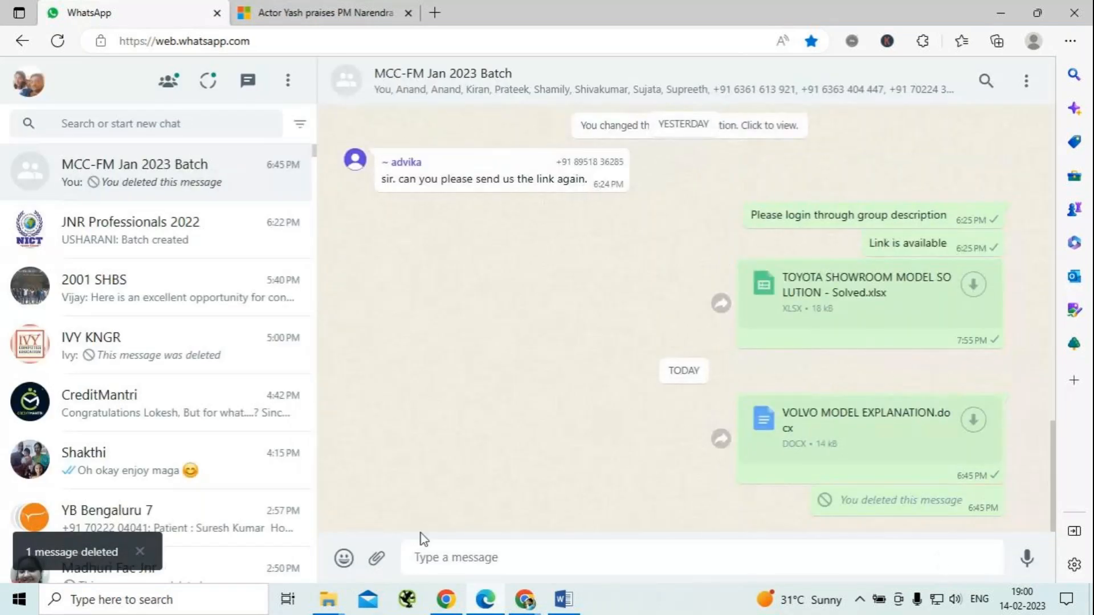
Attach the VOLVO MODEL SOLUTION workbook from the MCC Jan 23 folder as a document and send it to the group chat.
{"action": "left_click", "coordinate": [376, 558]}
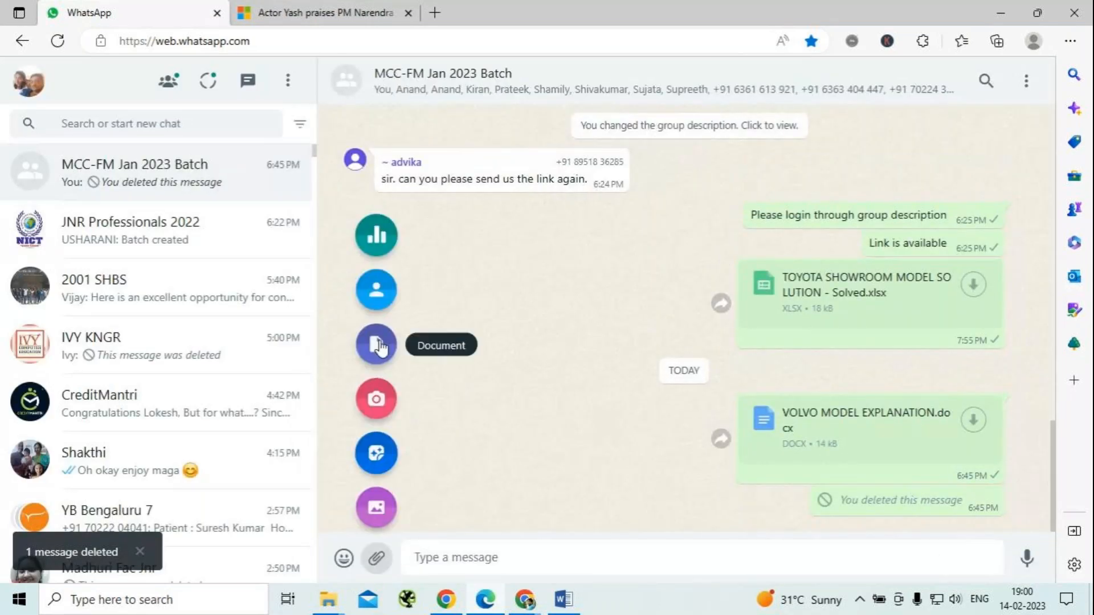
{"action": "left_click", "coordinate": [380, 344]}
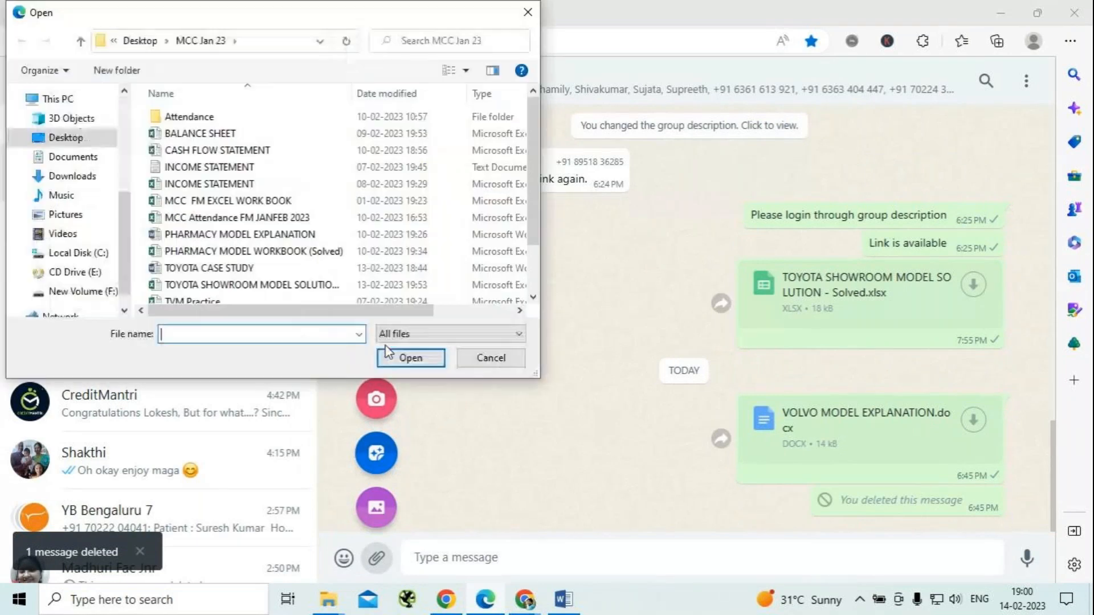
{"action": "scroll", "coordinate": [243, 212], "scroll_direction": "down", "scroll_amount": 2}
{"action": "left_click", "coordinate": [237, 294]}
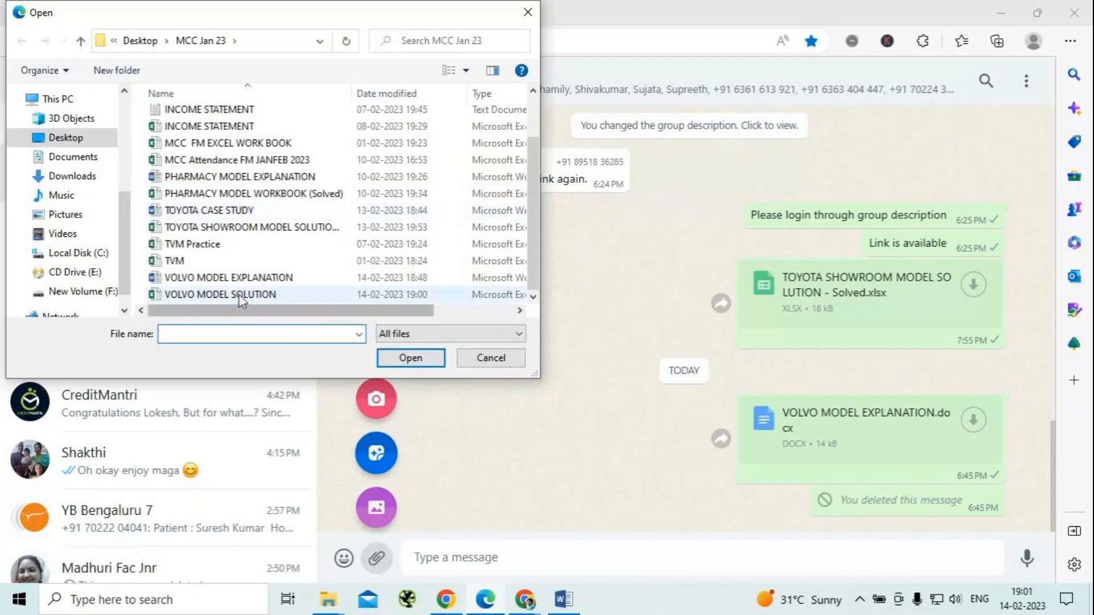
{"action": "left_click", "coordinate": [410, 358]}
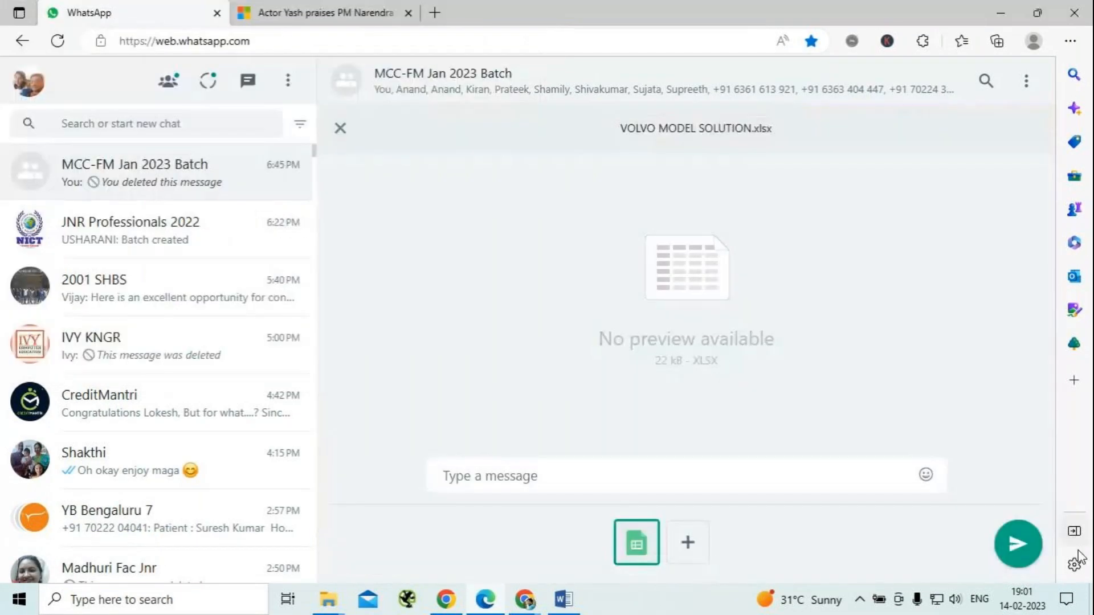
{"action": "left_click", "coordinate": [1023, 548]}
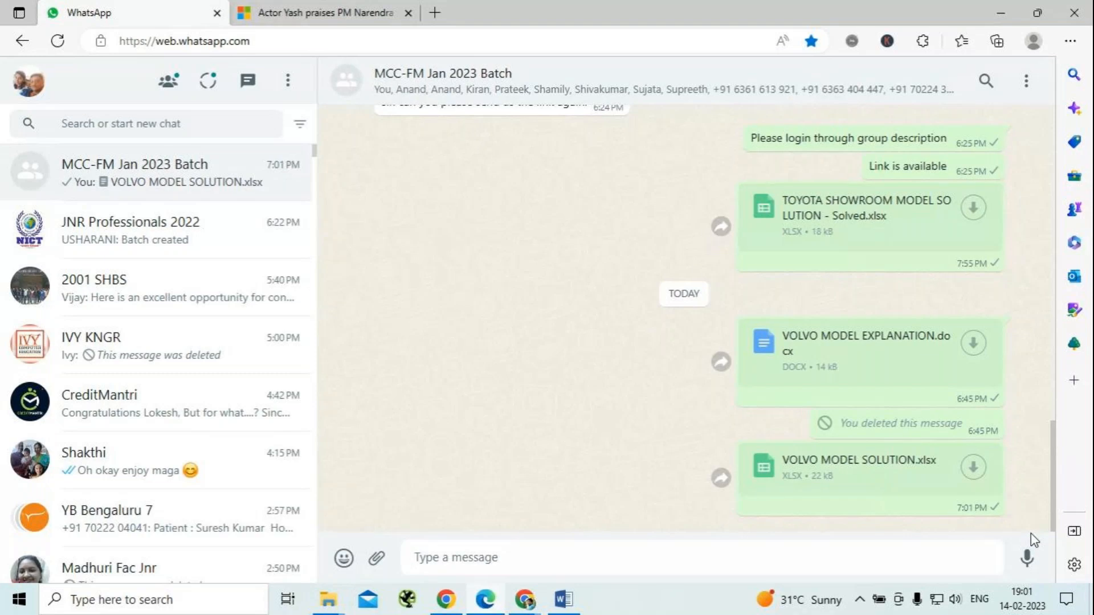
Return to the VOLVO MODEL SOLUTION workbook in Excel and select the Year-1 revenue cell in the income statement.
{"action": "left_click", "coordinate": [995, 13]}
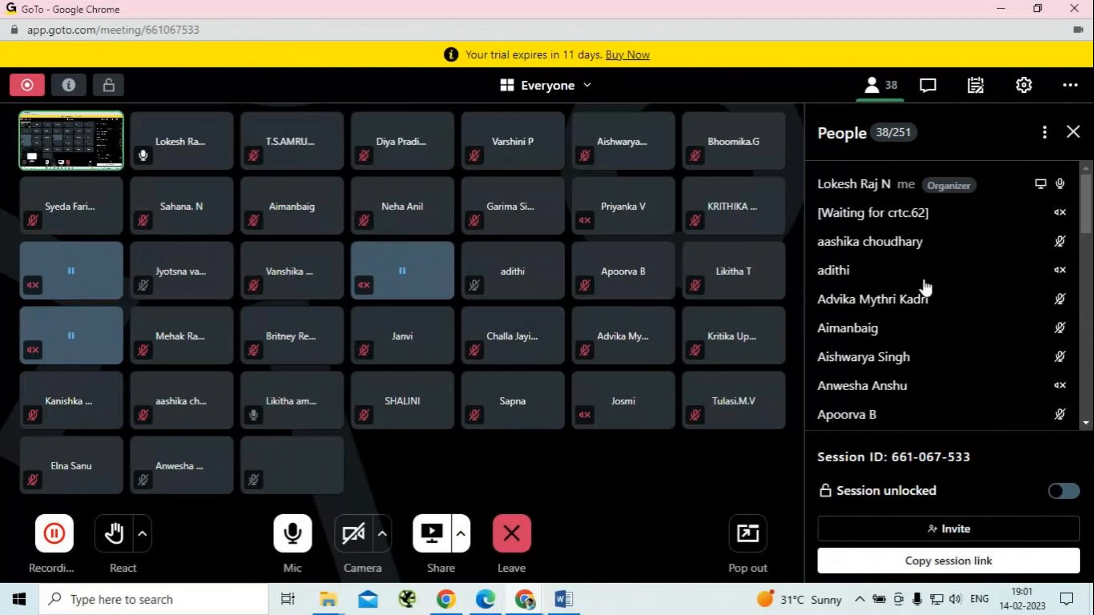
{"action": "left_click", "coordinate": [1000, 9]}
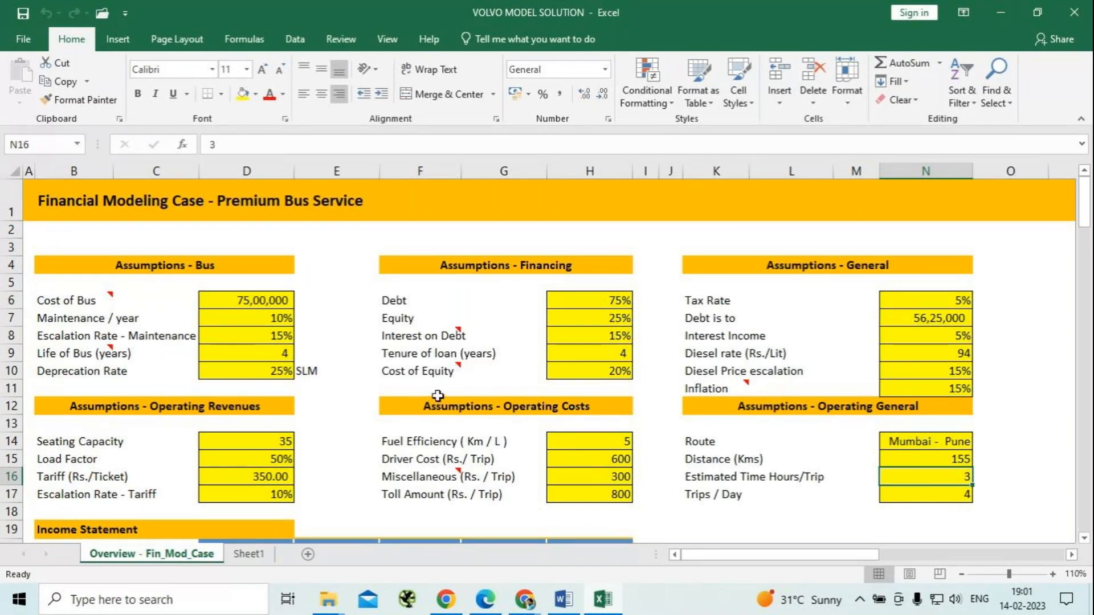
{"action": "scroll", "coordinate": [439, 396], "scroll_direction": "down", "scroll_amount": 4}
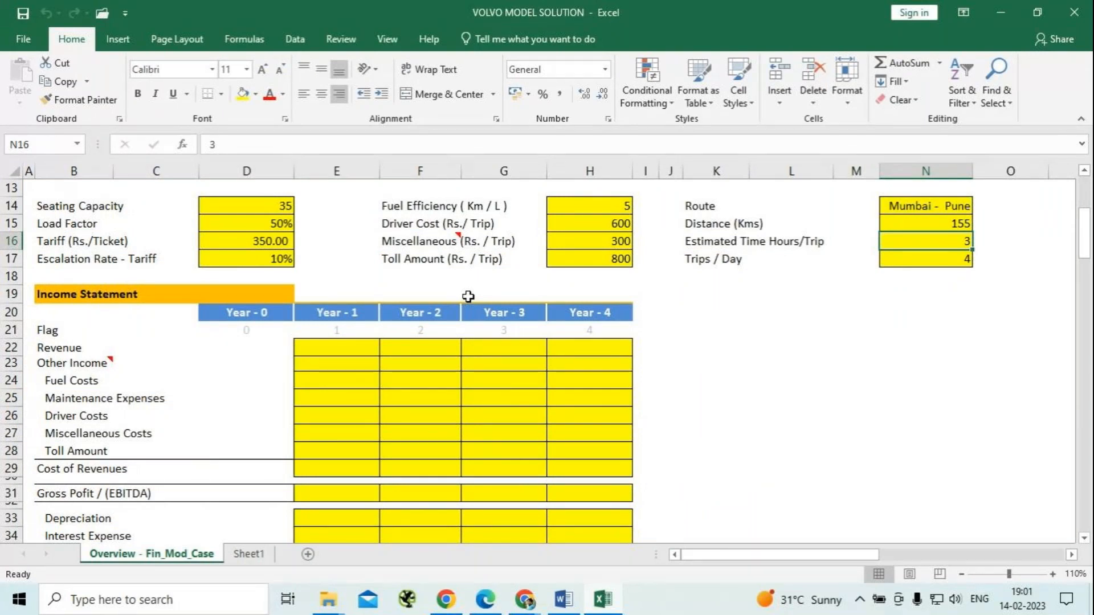
{"action": "left_click", "coordinate": [333, 345]}
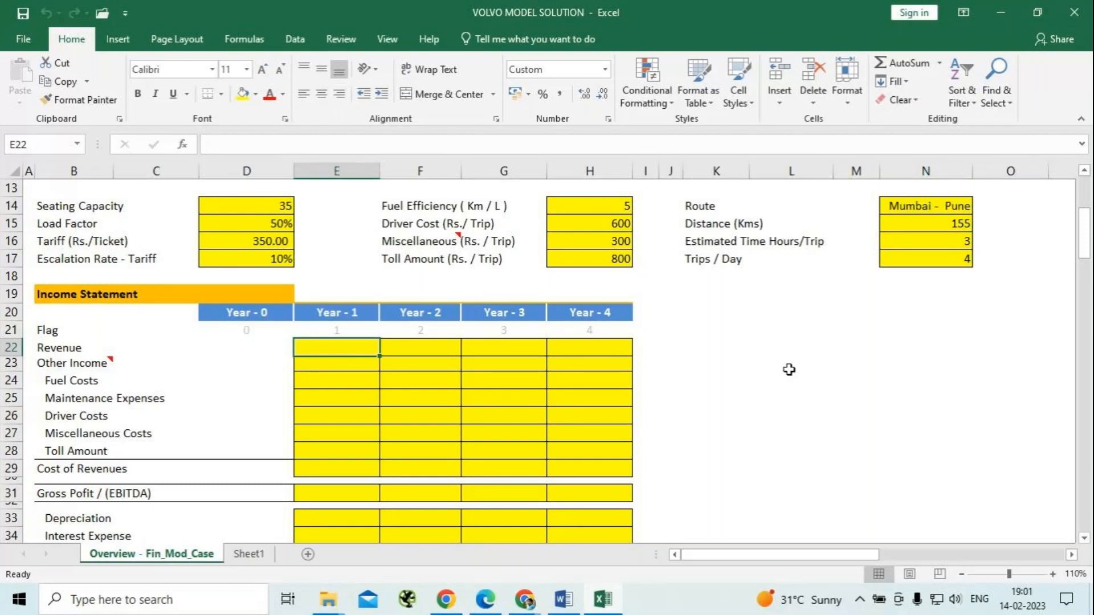
{"action": "scroll", "coordinate": [789, 369], "scroll_direction": "up", "scroll_amount": 2}
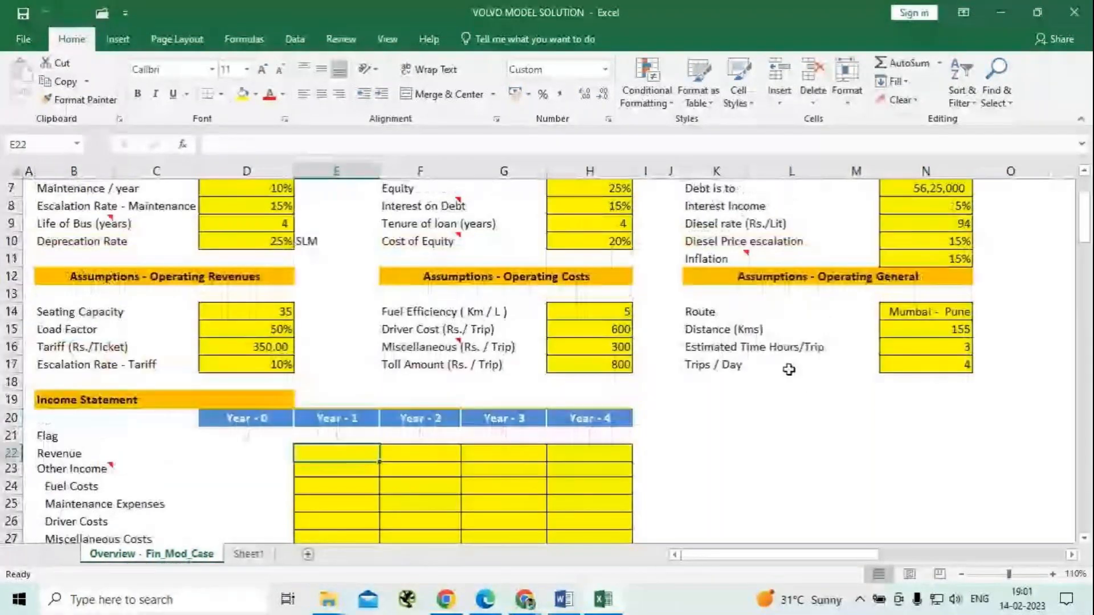
{"action": "scroll", "coordinate": [789, 370], "scroll_direction": "up", "scroll_amount": 1}
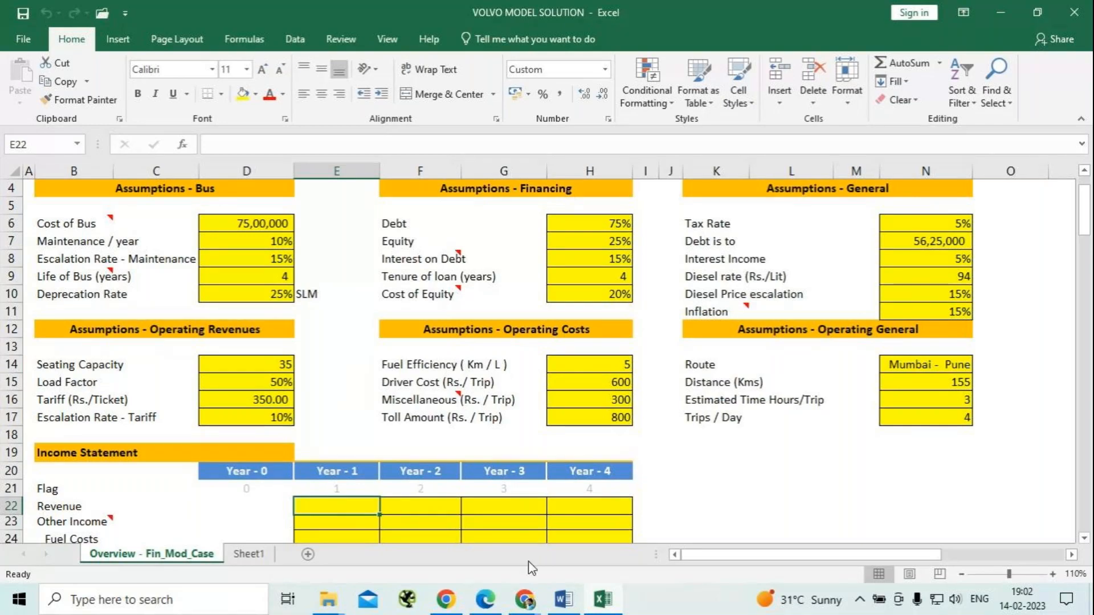
Calculate the Year-1 revenue in E22 with the typed values =35*50%*350*4*365.
{"action": "mouse_move", "coordinate": [534, 603]}
{"action": "type", "text": "="}
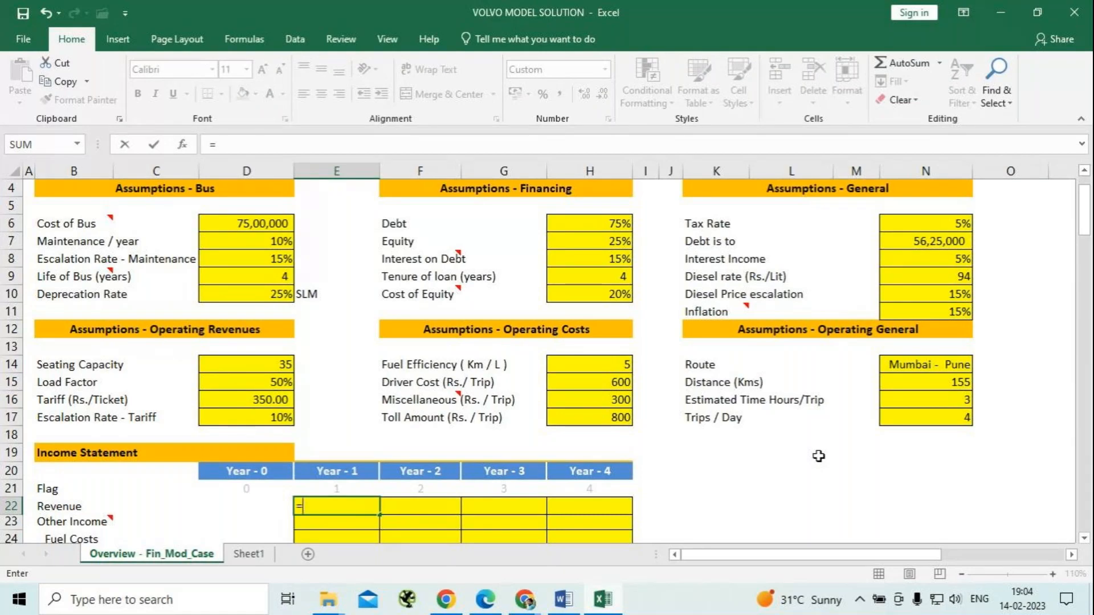
{"action": "type", "text": "35*"}
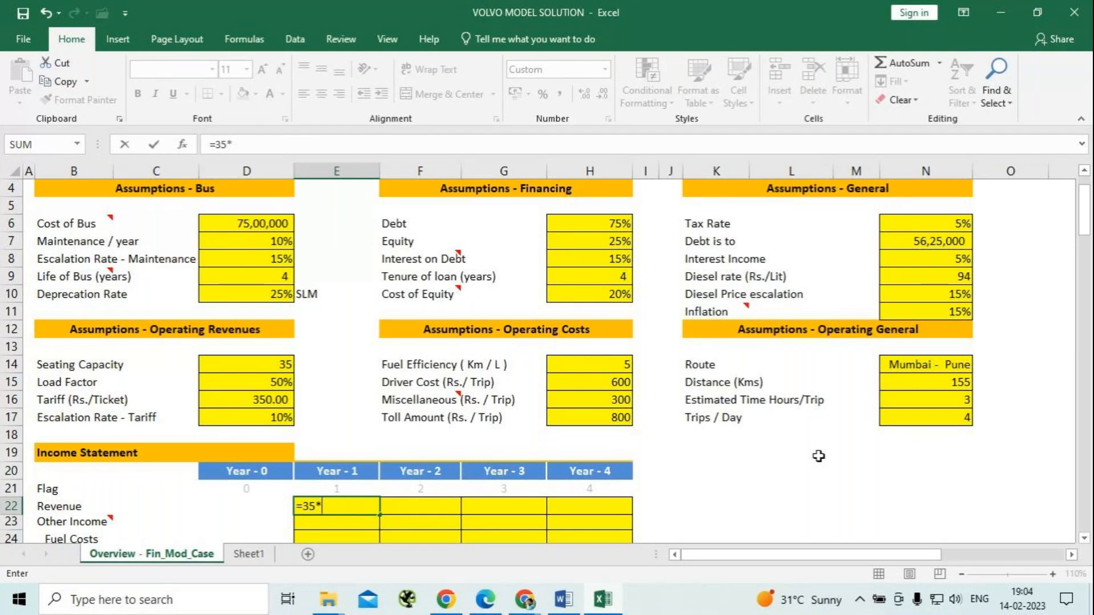
{"action": "type", "text": "50%*350"}
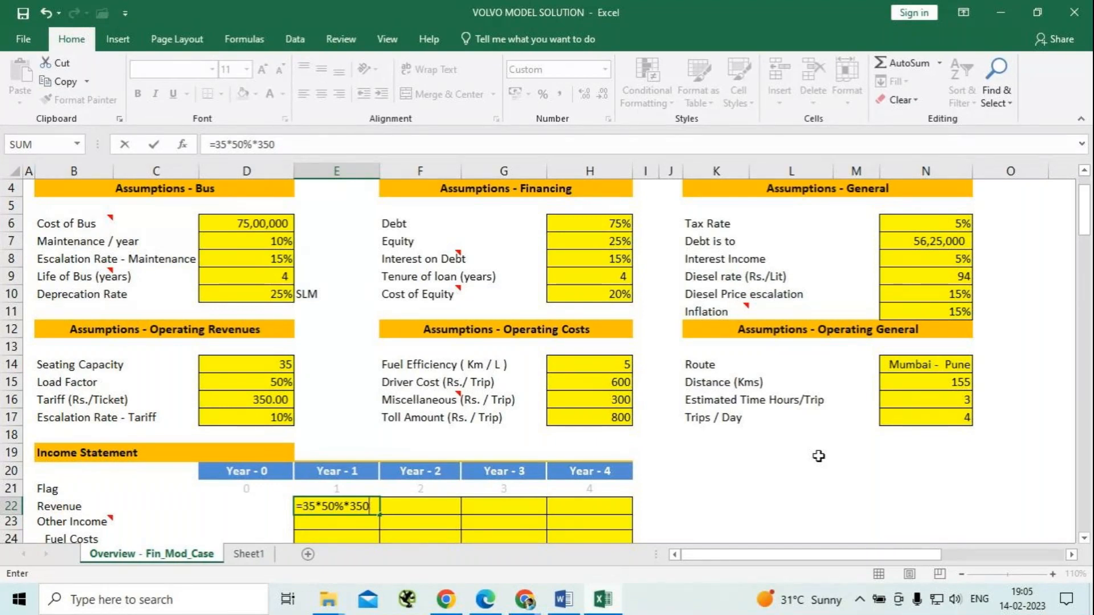
{"action": "type", "text": "*4"}
{"action": "type", "text": "*365"}
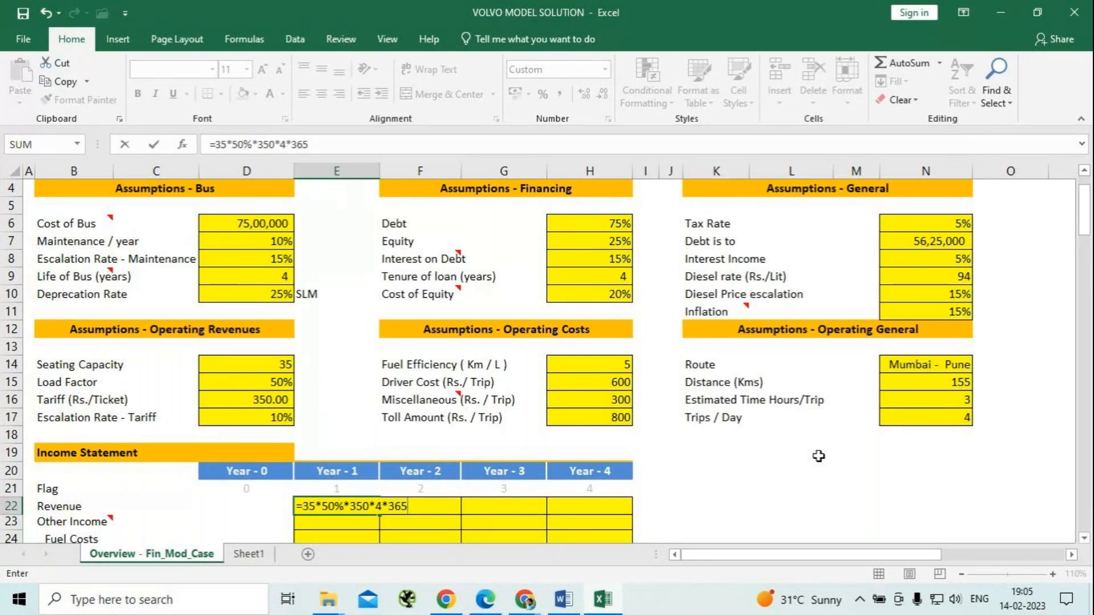
{"action": "key", "text": "Return"}
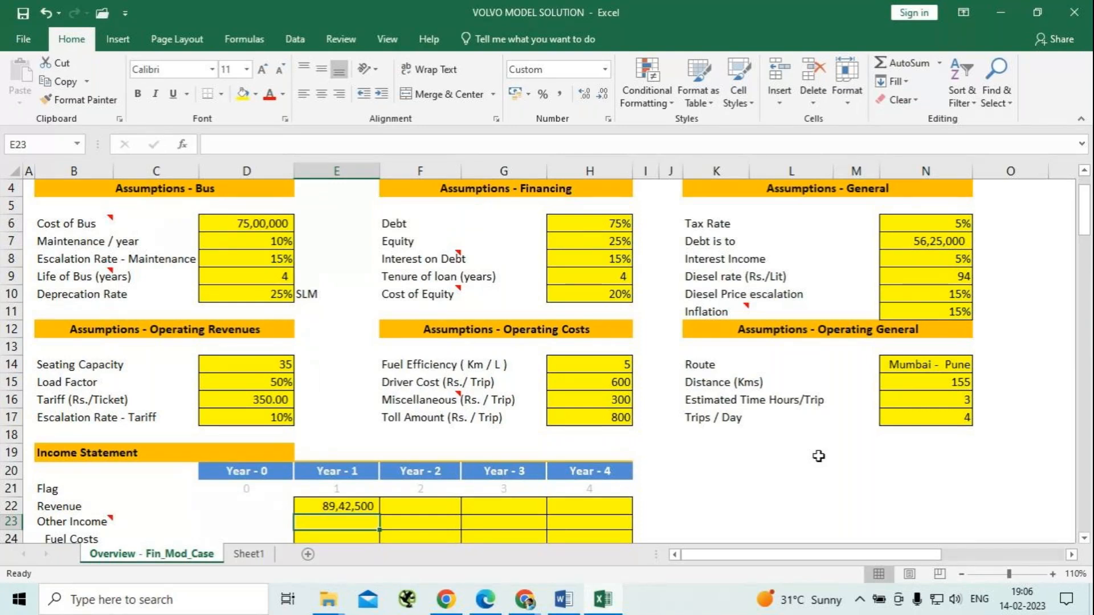
{"action": "key", "text": "Up"}
{"action": "key", "text": "Right"}
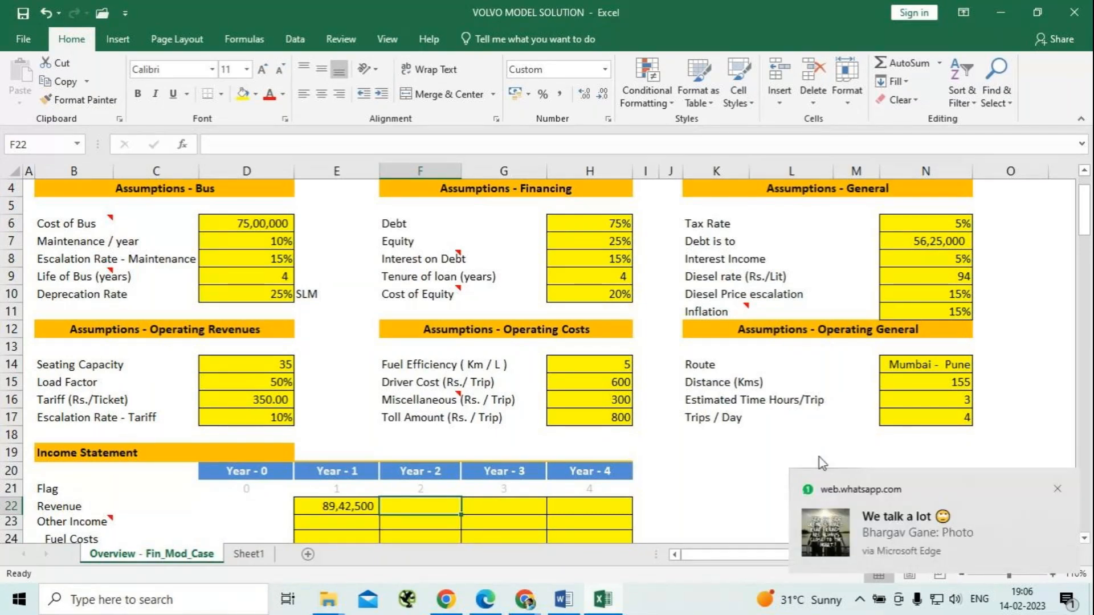
{"action": "left_click", "coordinate": [1057, 489]}
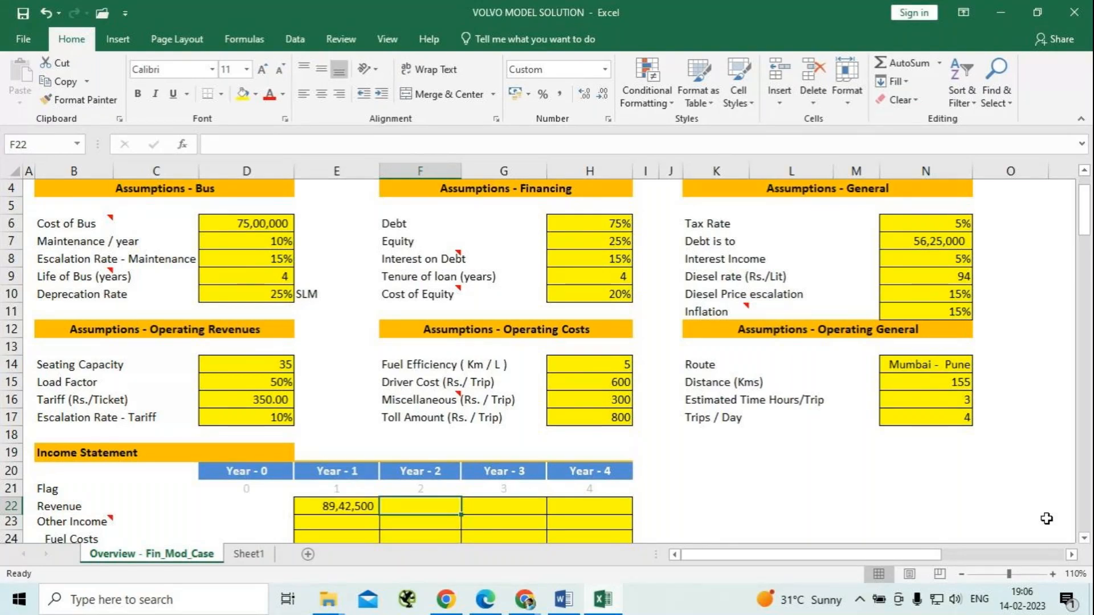
{"action": "type", "text": "="}
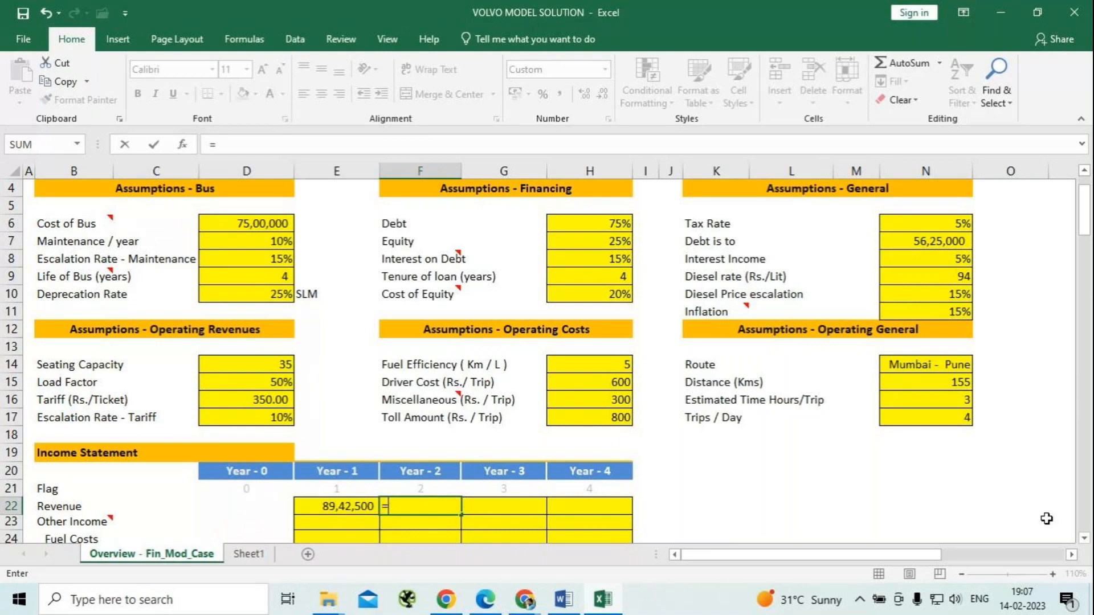
{"action": "key", "text": "BackSpace"}
Replace the Year-1 revenue formula in E22 with the cell-reference version =D14*D15*D16*N17*365.
{"action": "left_click", "coordinate": [340, 509]}
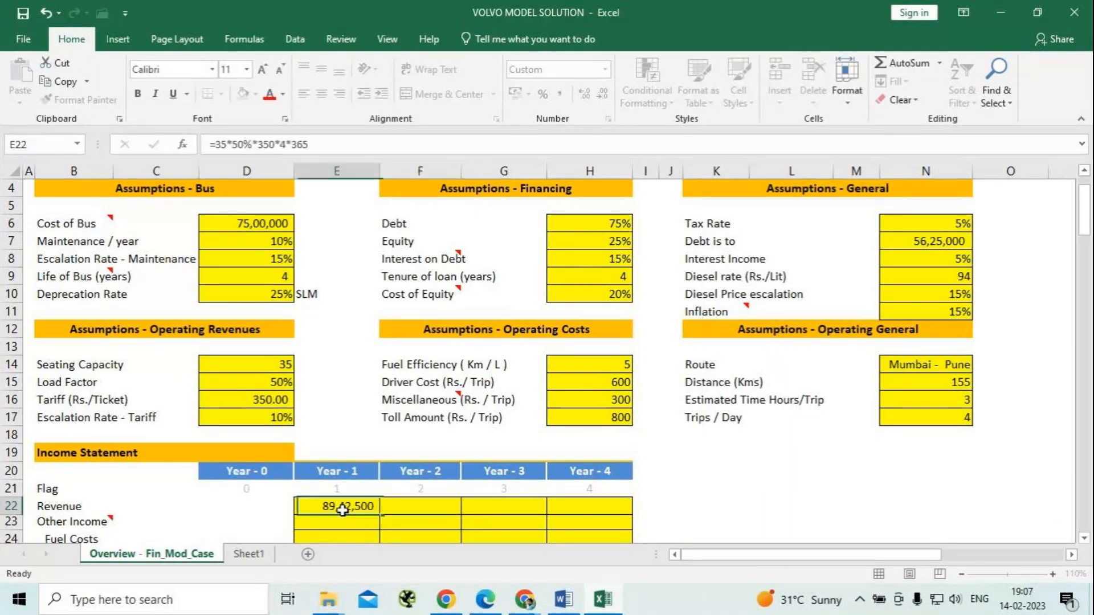
{"action": "type", "text": "="}
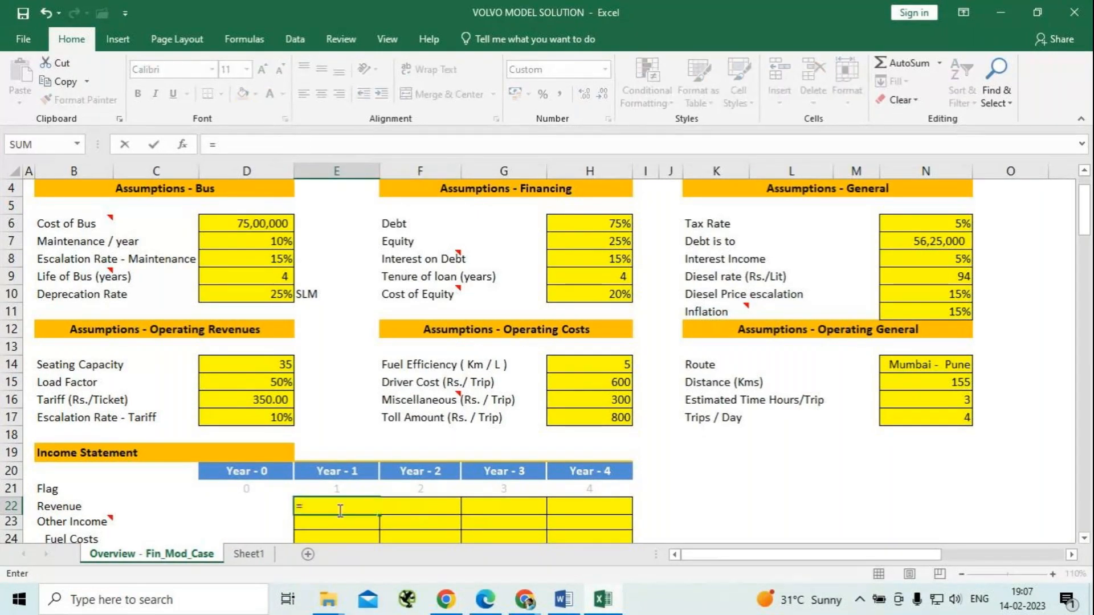
{"action": "left_click", "coordinate": [282, 364]}
{"action": "type", "text": "*"}
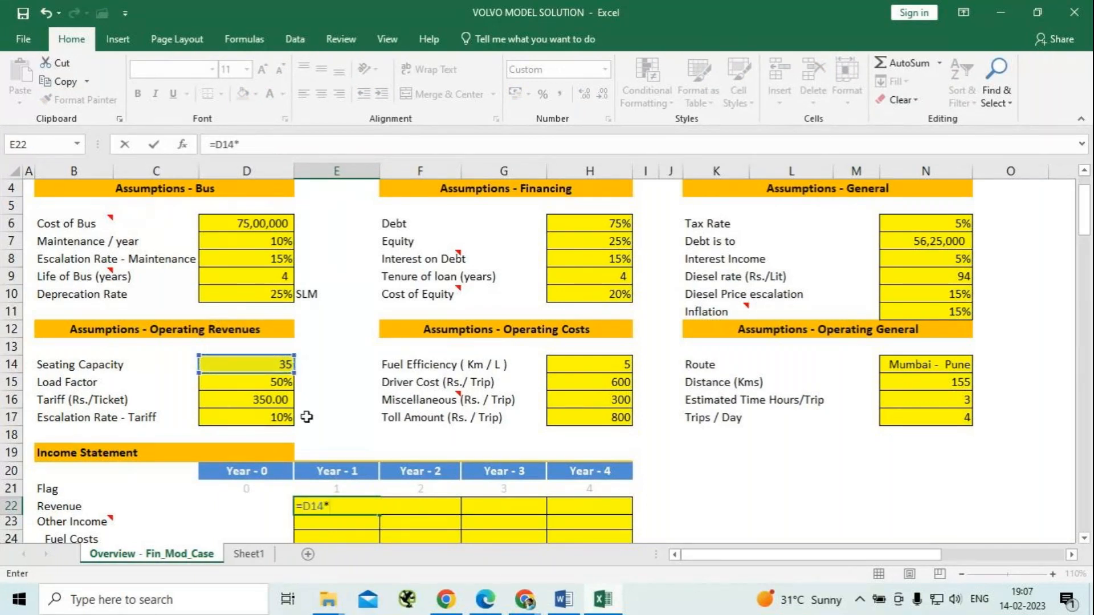
{"action": "left_click", "coordinate": [259, 383]}
{"action": "type", "text": "*"}
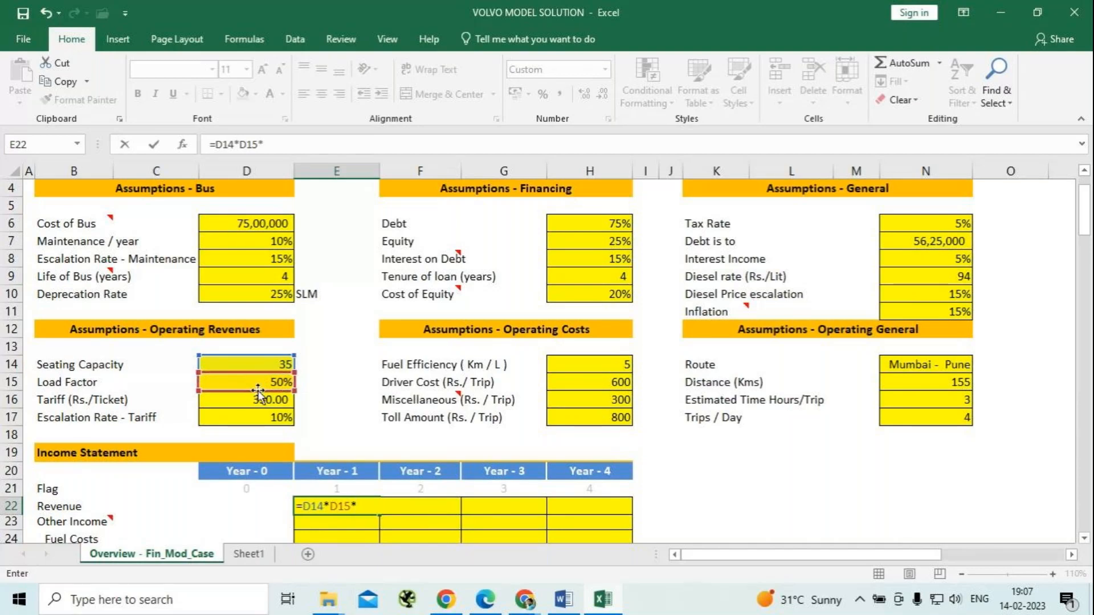
{"action": "left_click", "coordinate": [260, 399]}
{"action": "type", "text": "*"}
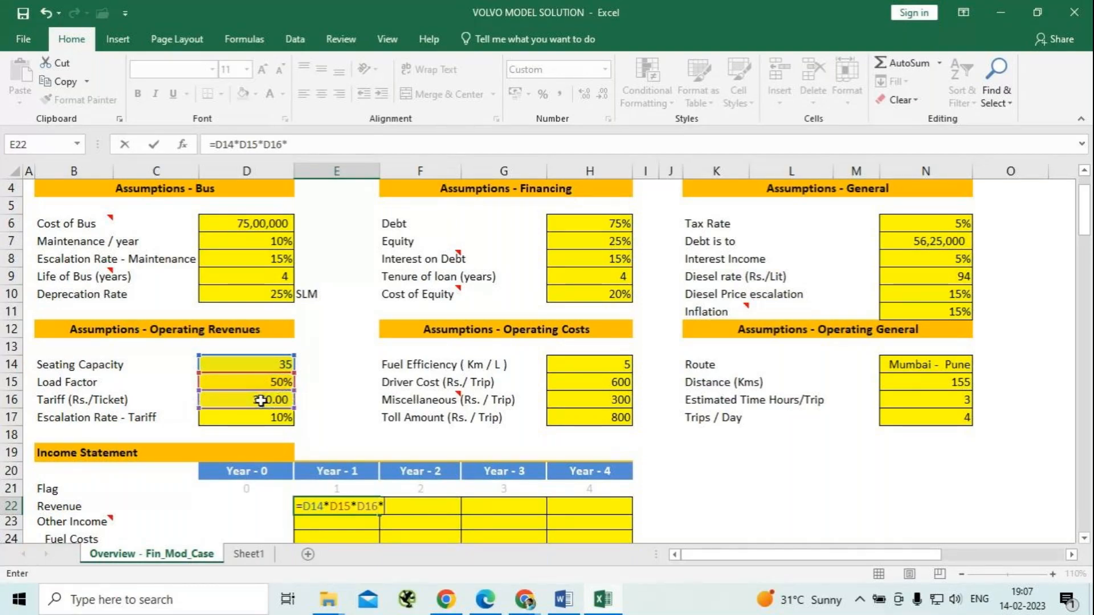
{"action": "left_click", "coordinate": [917, 420]}
{"action": "type", "text": "*365"}
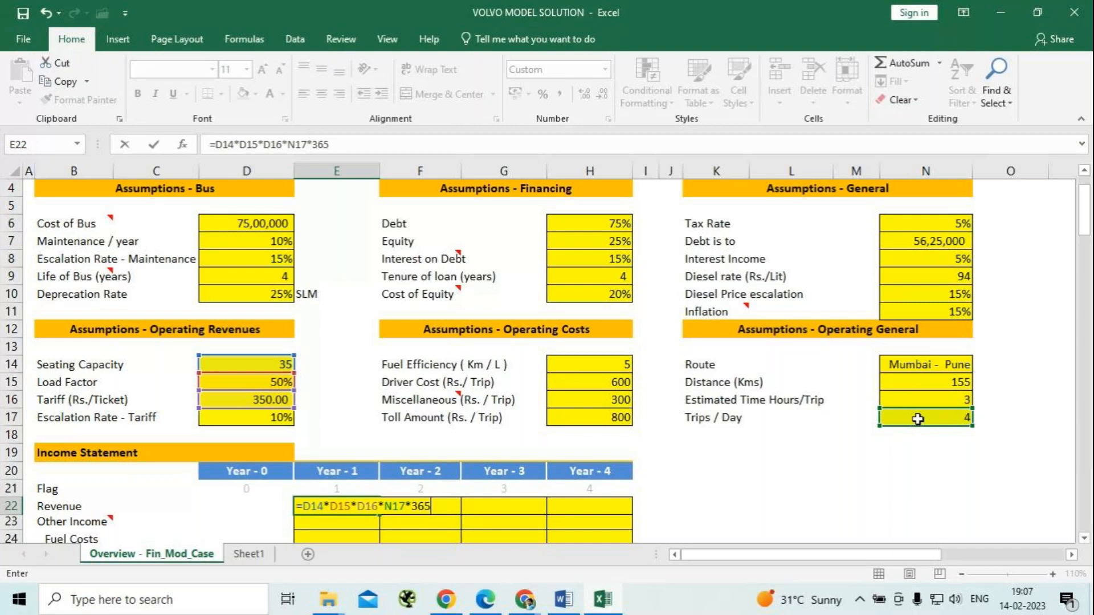
{"action": "key", "text": "Return"}
Calculate the Year-2 revenue in F22 as Year-1 revenue escalated by the tariff escalation rate, =E22*(1+$D$17).
{"action": "key", "text": "Up"}
{"action": "key", "text": "Right"}
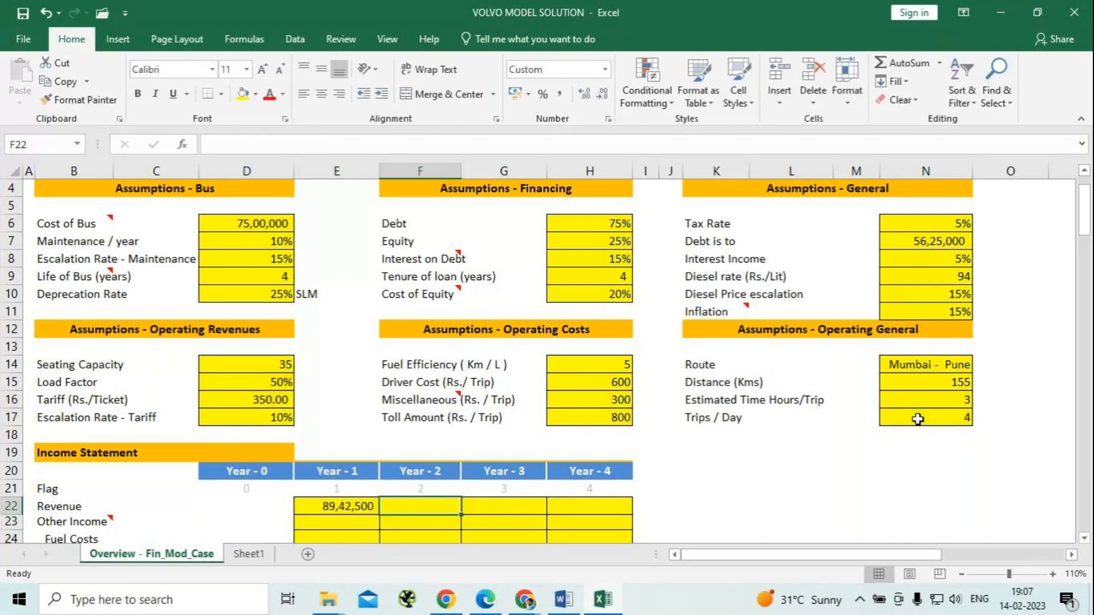
{"action": "type", "text": "="}
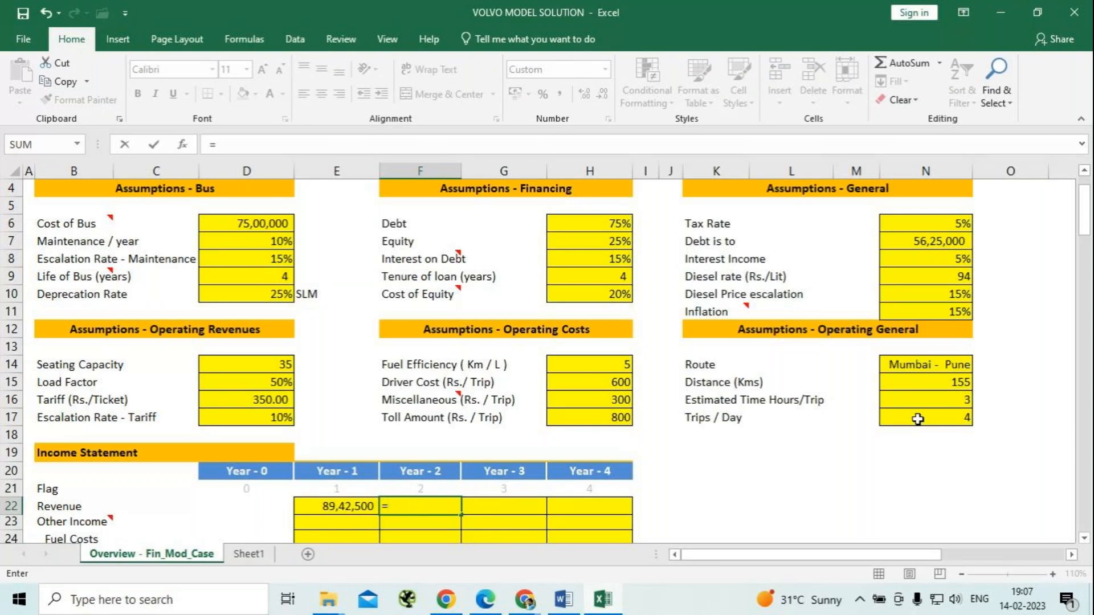
{"action": "key", "text": "Left"}
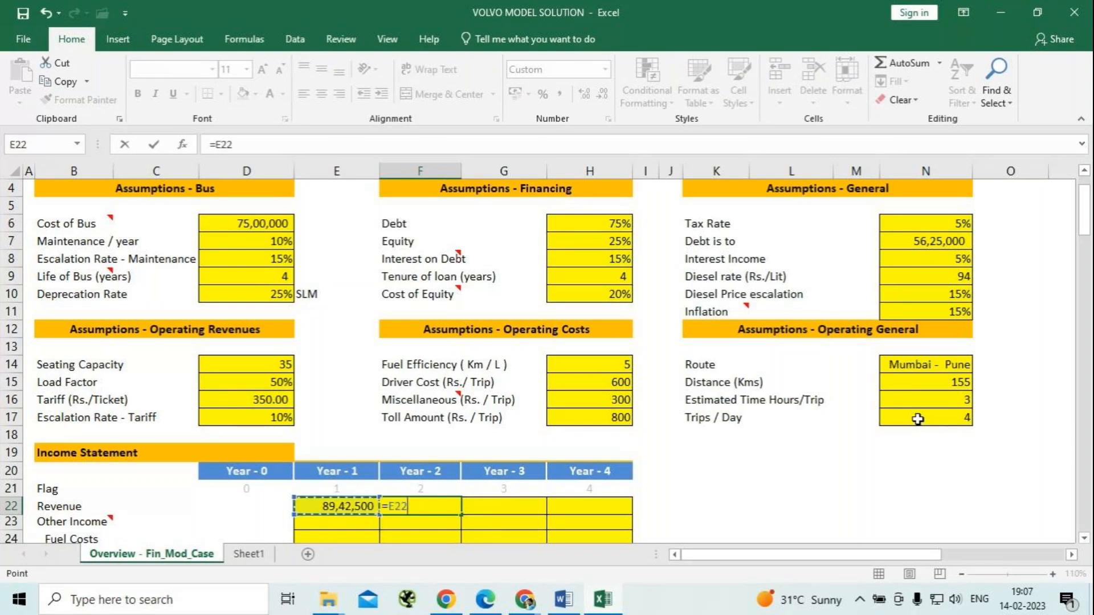
{"action": "type", "text": "*(1+10"}
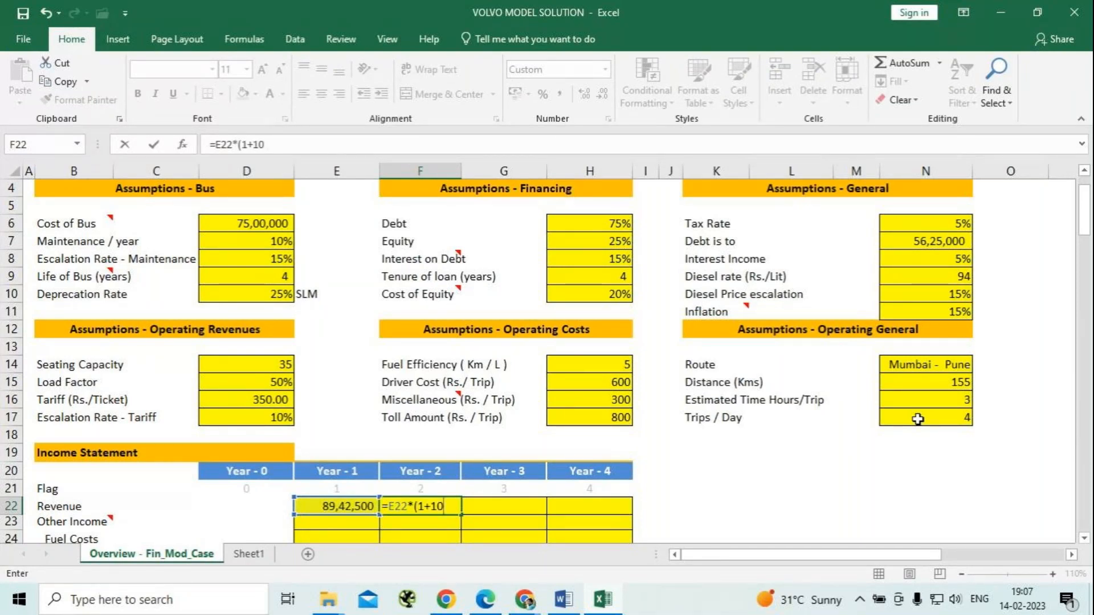
{"action": "key", "text": "BackSpace"}
{"action": "key", "text": "BackSpace"}
{"action": "left_click", "coordinate": [260, 417]}
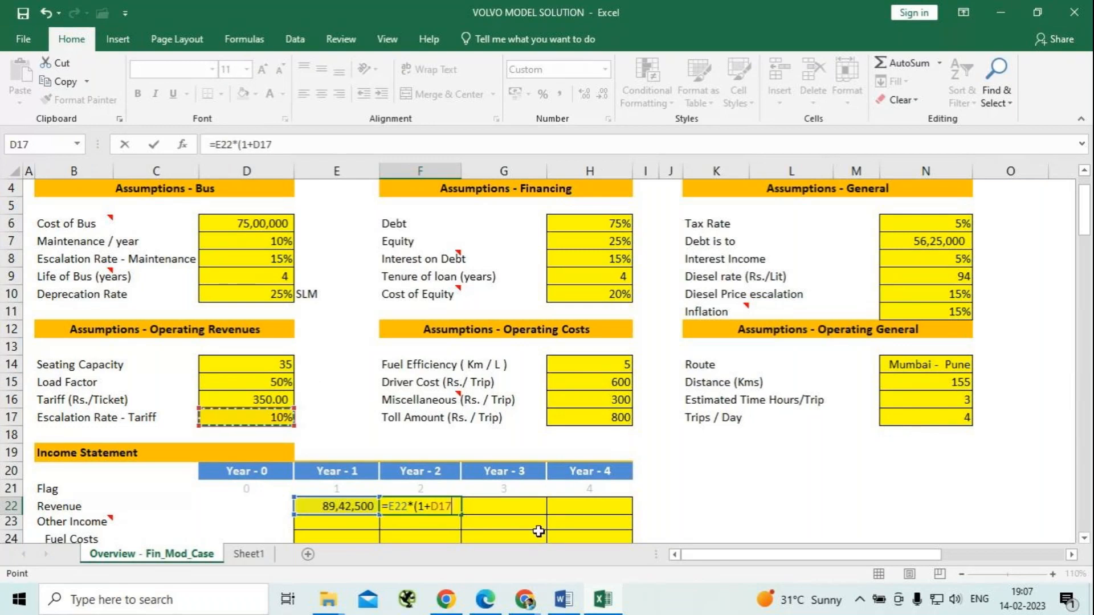
{"action": "key", "text": "F4"}
{"action": "type", "text": ")"}
{"action": "key", "text": "Return"}
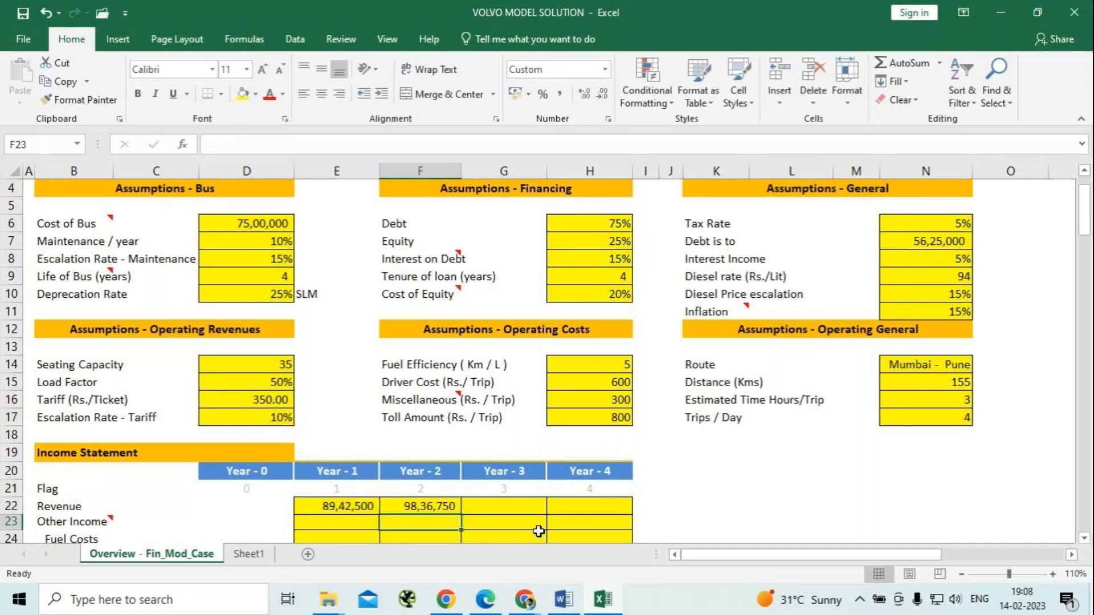
Fill the Year-2 revenue formula across to Year-3 and Year-4 in G22:H22.
{"action": "key", "text": "Up"}
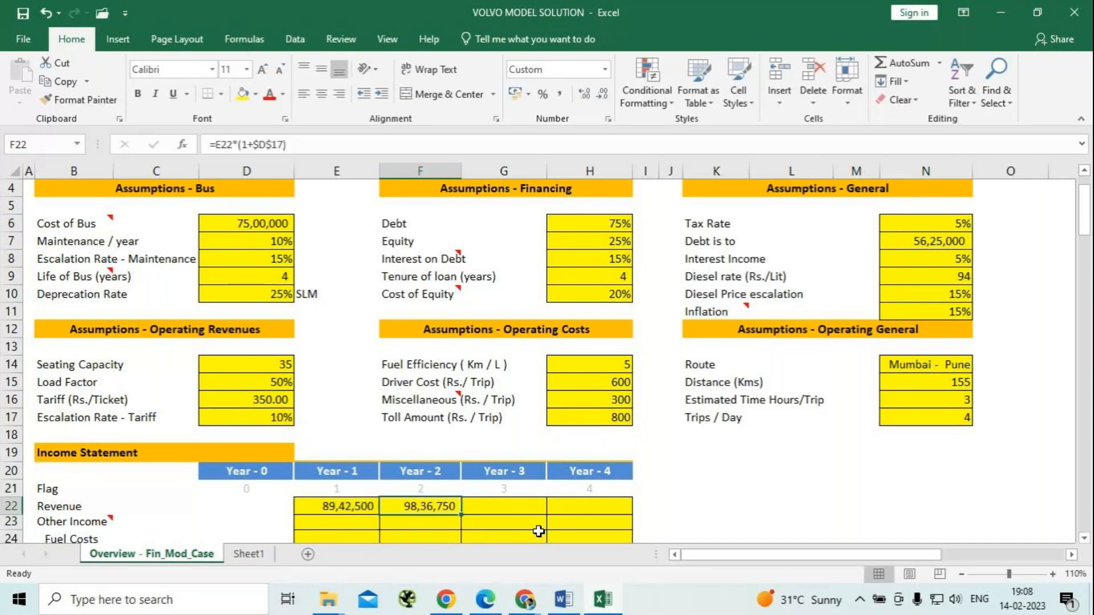
{"action": "key", "text": "shift+Right"}
{"action": "key", "text": "shift+Right"}
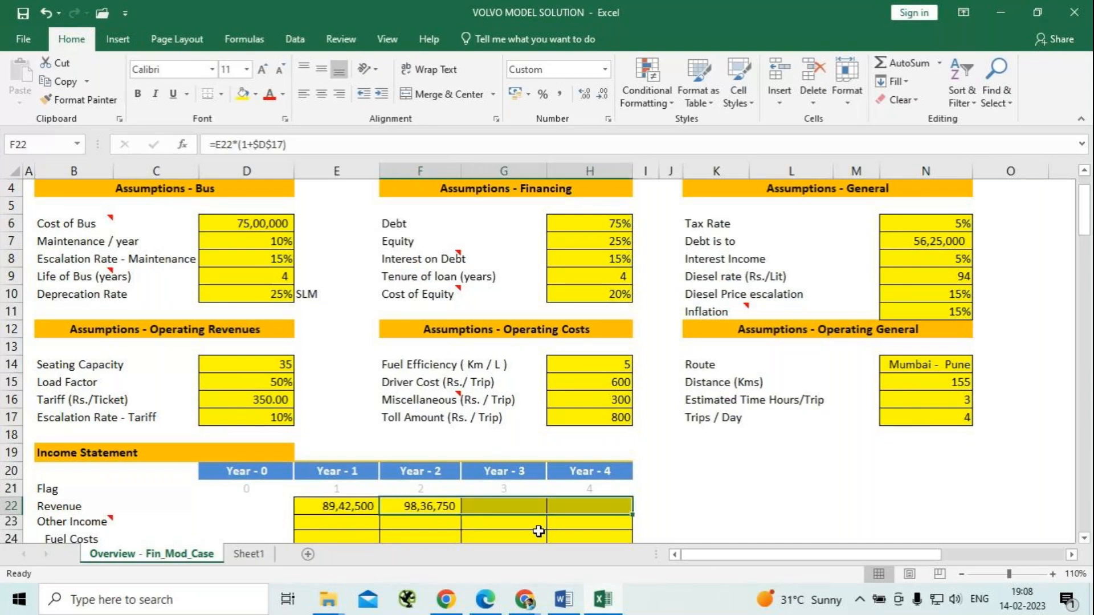
{"action": "key", "text": "ctrl+r"}
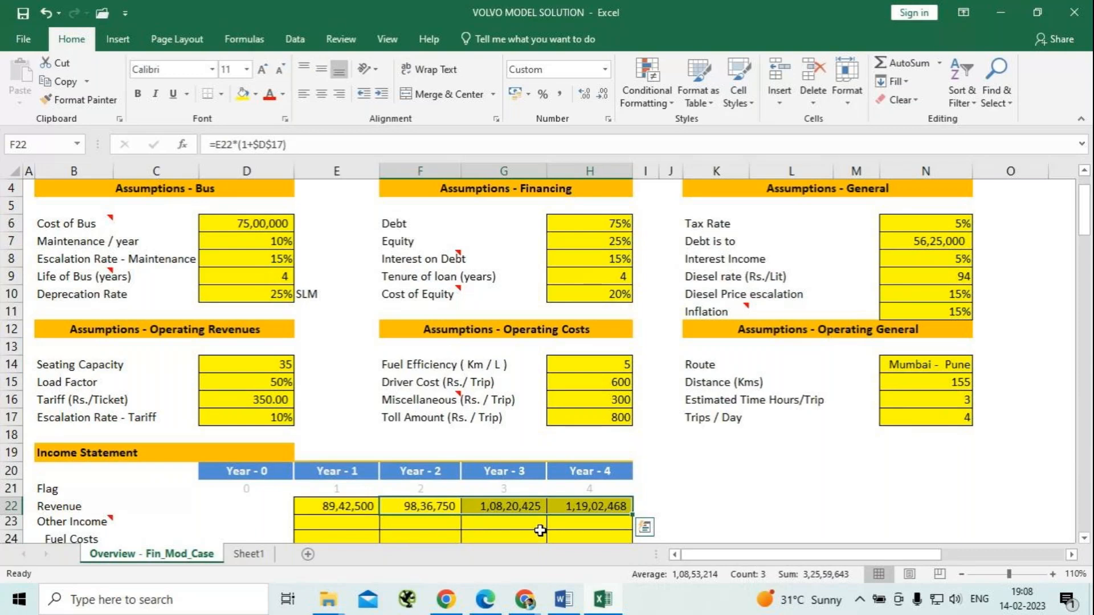
Check the note on Other Income, select the Year-1 Fuel Costs cell E24 and save the workbook.
{"action": "scroll", "coordinate": [450, 436], "scroll_direction": "down", "scroll_amount": 2}
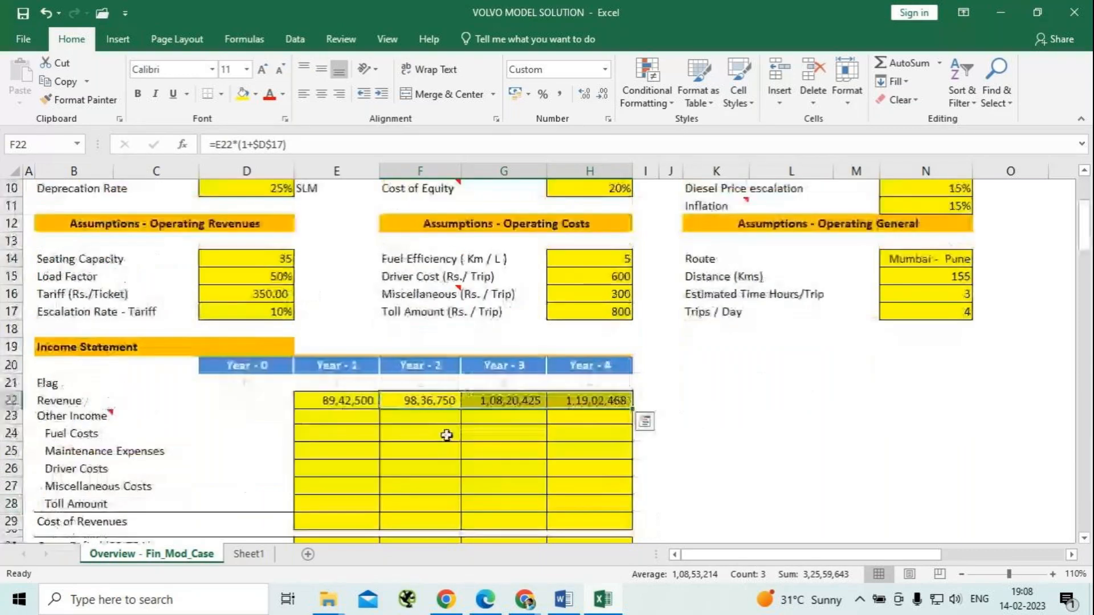
{"action": "left_click", "coordinate": [351, 422]}
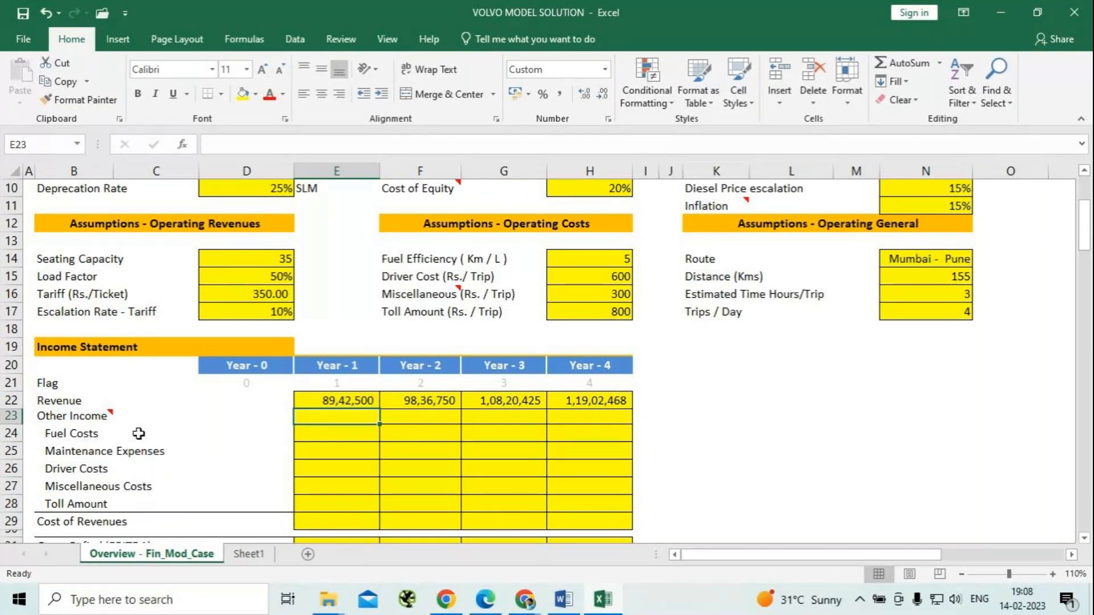
{"action": "mouse_move", "coordinate": [86, 416]}
{"action": "left_click", "coordinate": [337, 433]}
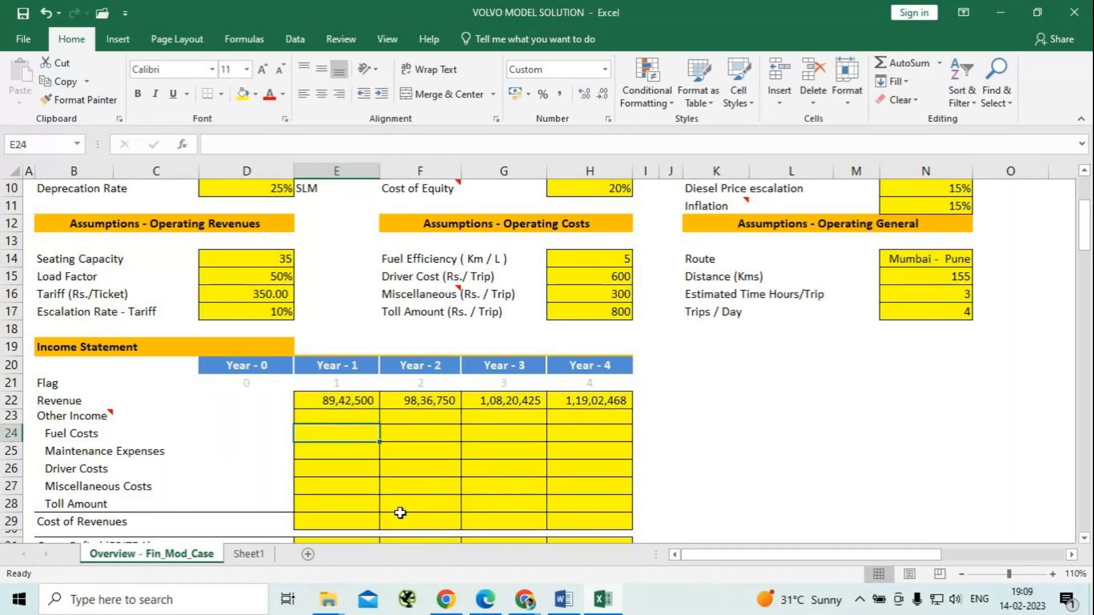
{"action": "key", "text": "ctrl+s"}
Switch to the VOLVO MODEL EXPLANATION document in Word and examine the paragraph on ticket price, diesel rate and escalation.
{"action": "scroll", "coordinate": [795, 444], "scroll_direction": "up", "scroll_amount": 2}
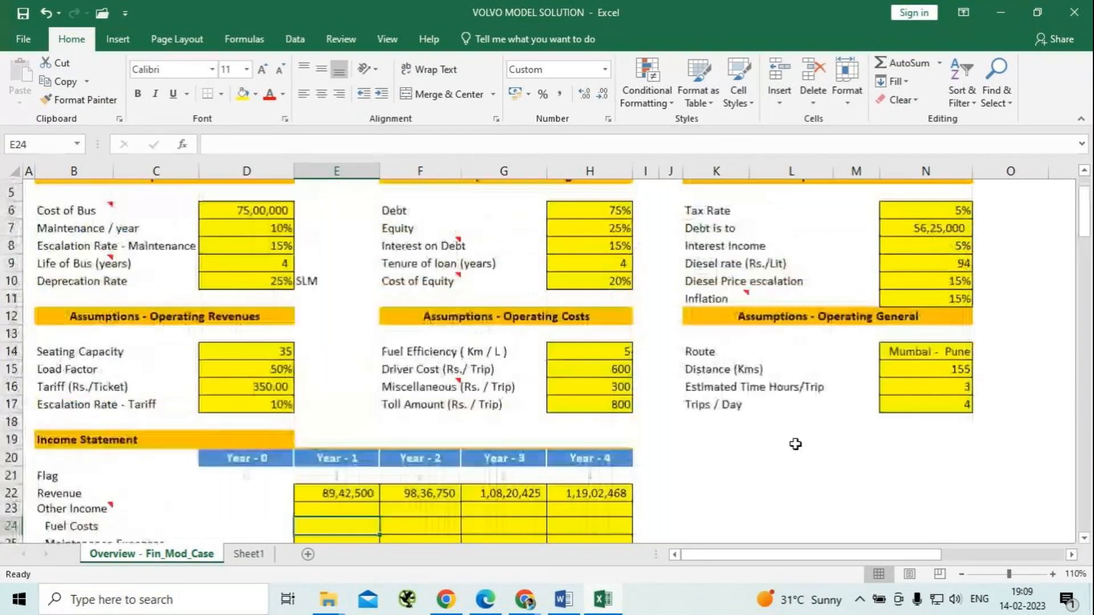
{"action": "scroll", "coordinate": [796, 444], "scroll_direction": "down", "scroll_amount": 1}
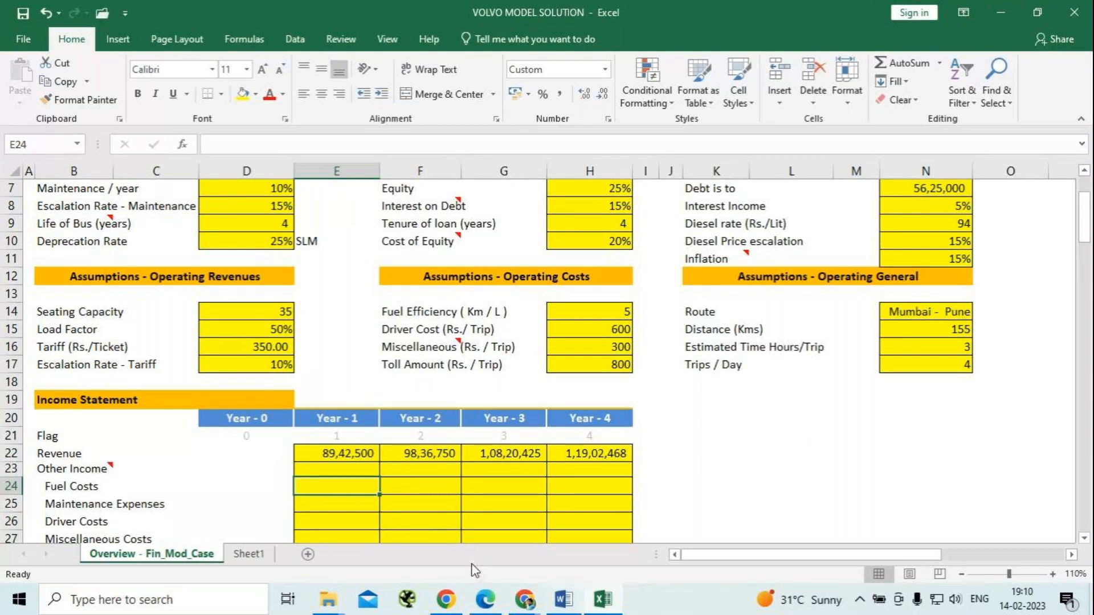
{"action": "left_click", "coordinate": [563, 599]}
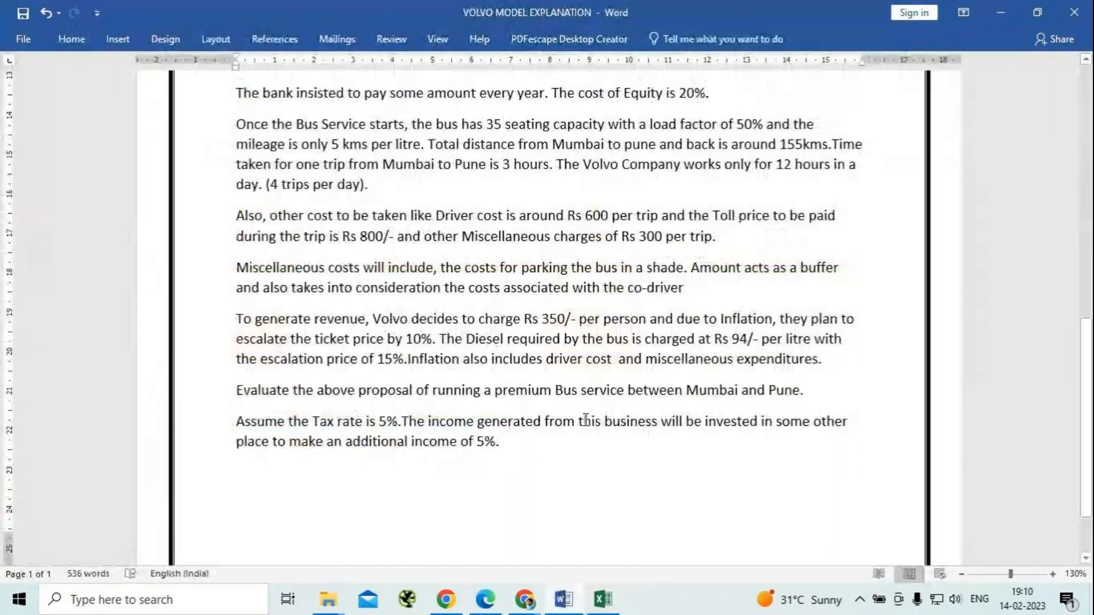
{"action": "scroll", "coordinate": [586, 421], "scroll_direction": "up", "scroll_amount": 5}
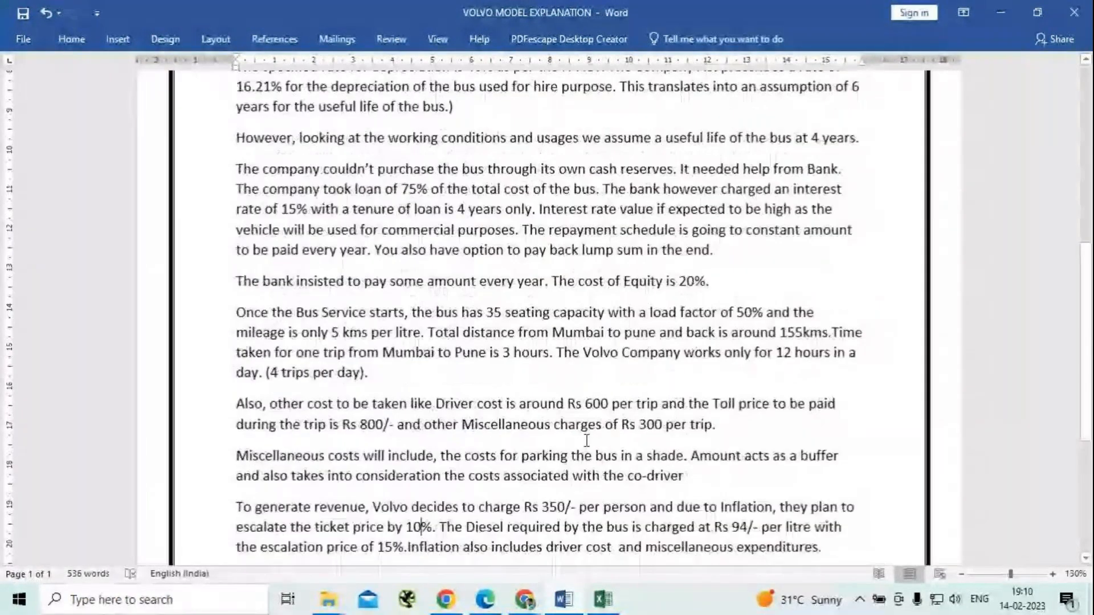
{"action": "scroll", "coordinate": [587, 441], "scroll_direction": "down", "scroll_amount": 1}
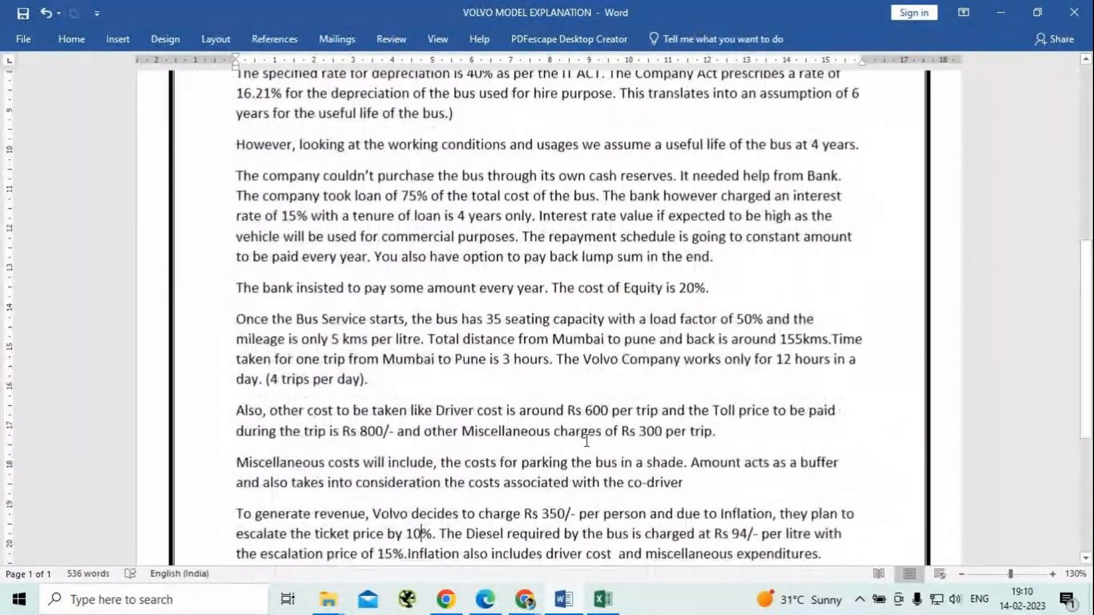
{"action": "scroll", "coordinate": [586, 440], "scroll_direction": "down", "scroll_amount": 1}
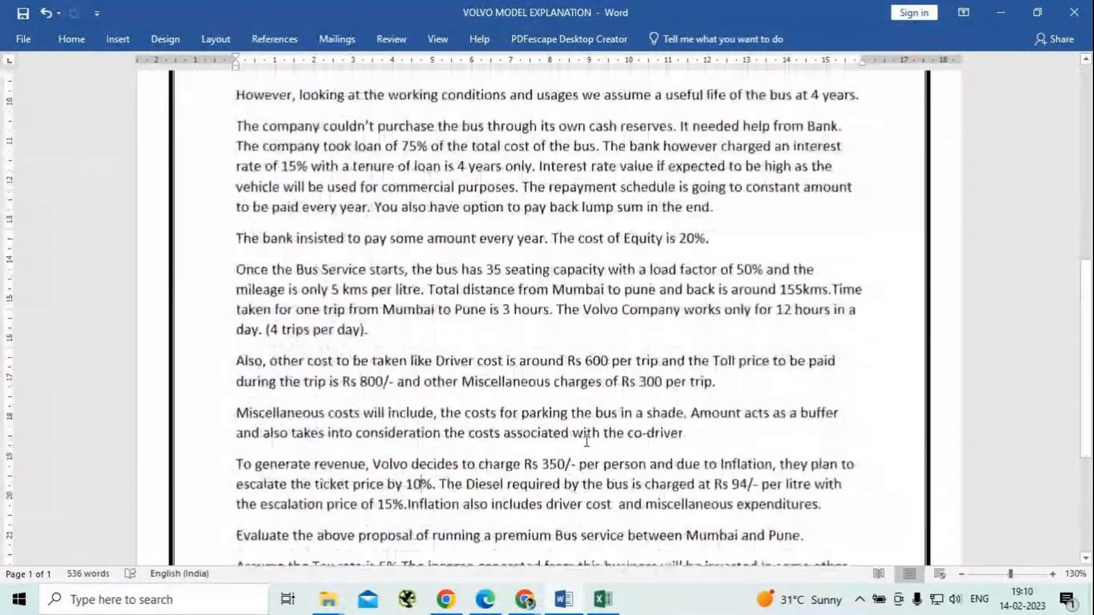
{"action": "scroll", "coordinate": [586, 441], "scroll_direction": "down", "scroll_amount": 1}
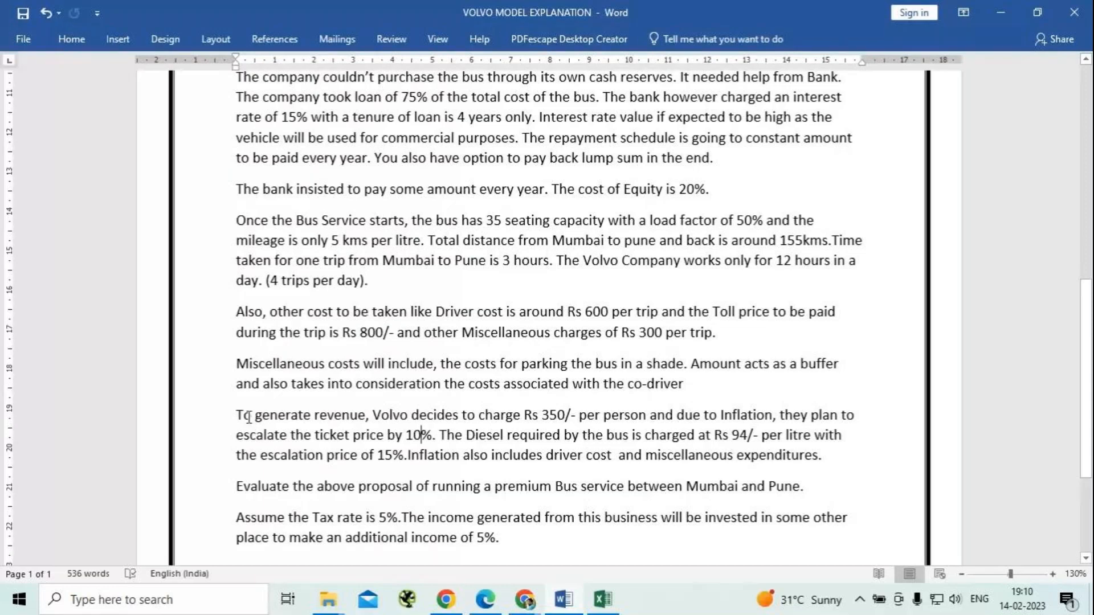
{"action": "left_click_drag", "start_coordinate": [235, 412], "coordinate": [576, 395]}
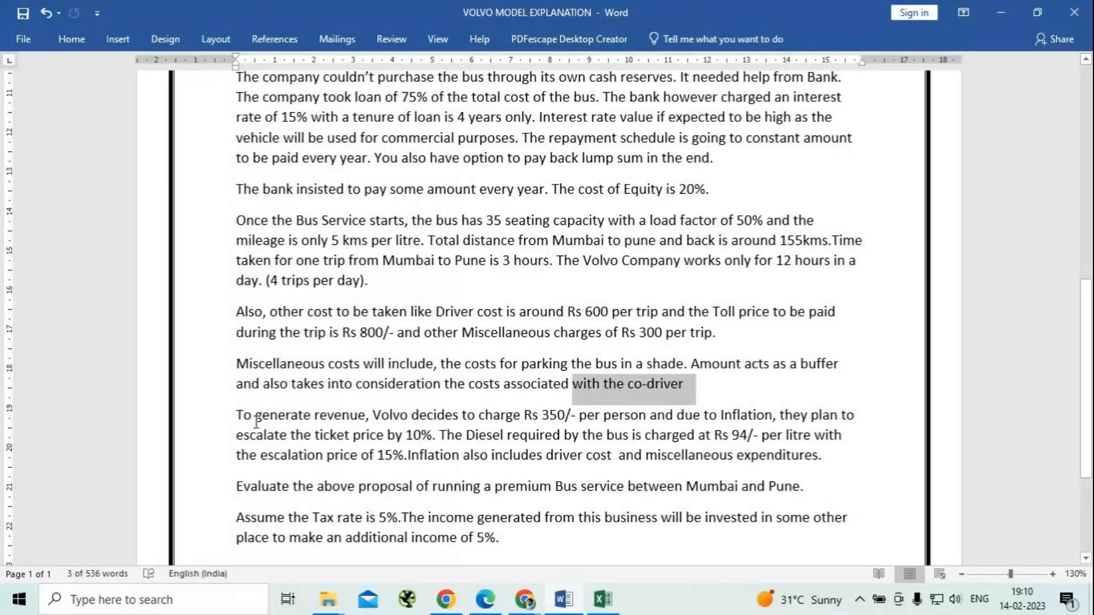
{"action": "left_click", "coordinate": [204, 415]}
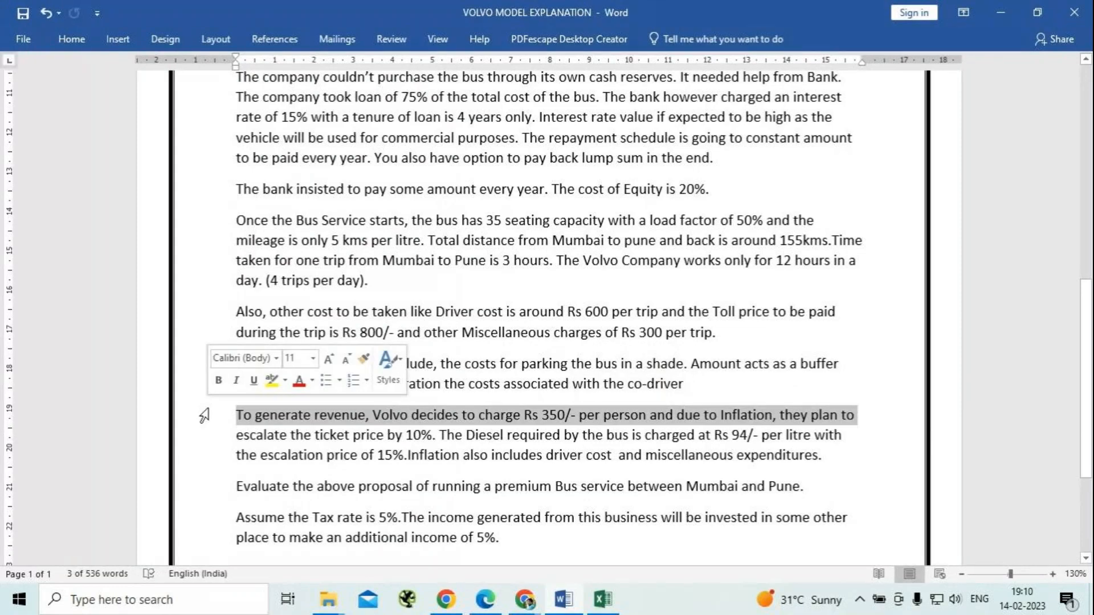
{"action": "left_click_drag", "start_coordinate": [237, 414], "coordinate": [832, 454]}
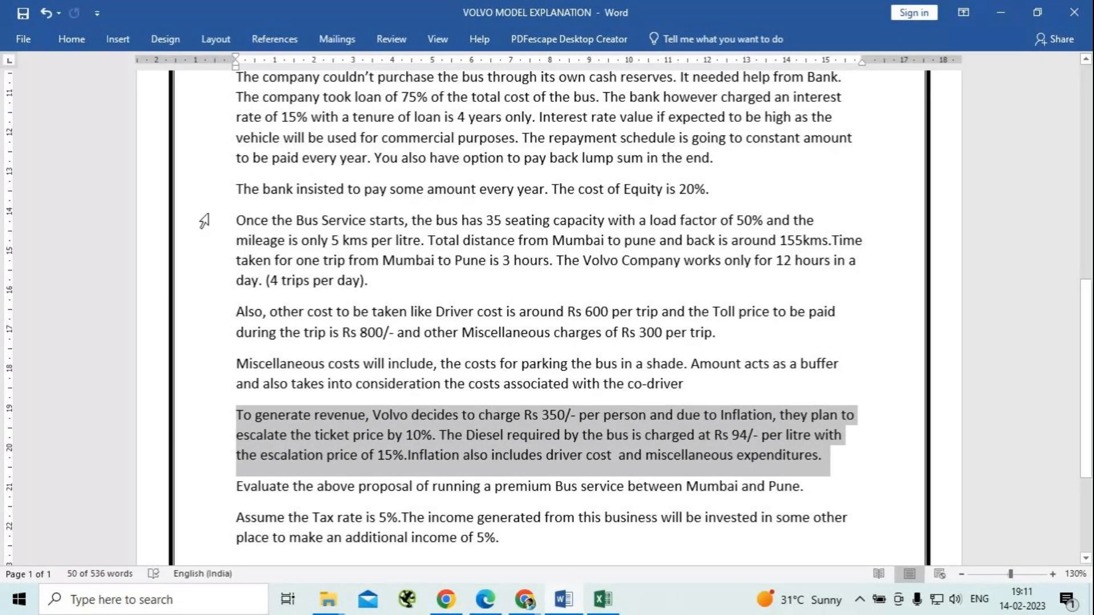
Examine the paragraph on seating capacity, mileage, distance and trips per day, and return to the VOLVO MODEL SOLUTION workbook in Excel.
{"action": "left_click_drag", "start_coordinate": [245, 414], "coordinate": [313, 237]}
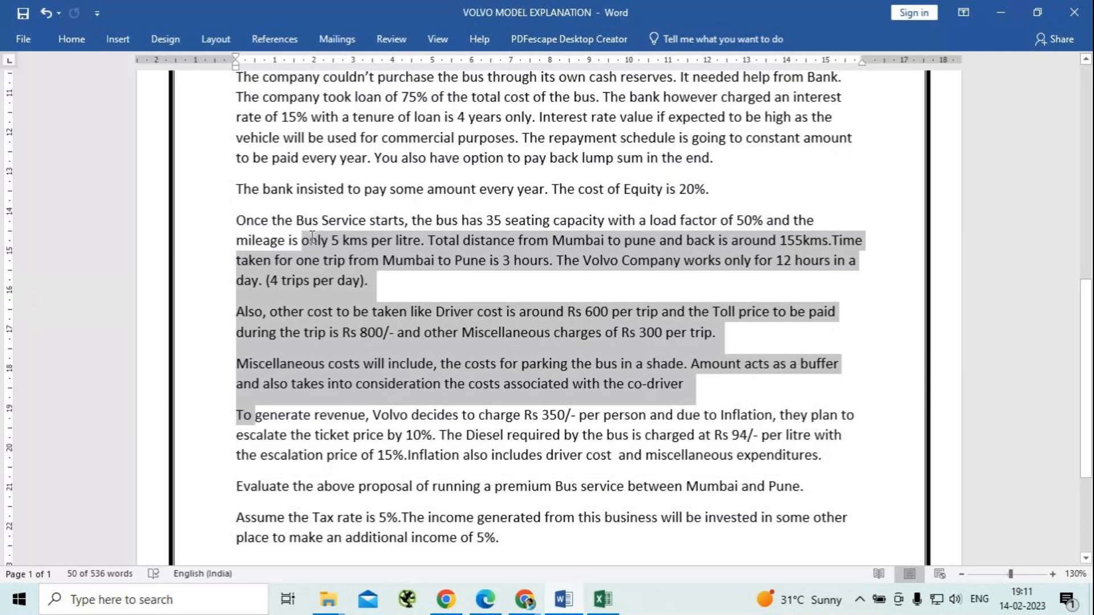
{"action": "left_click", "coordinate": [380, 282]}
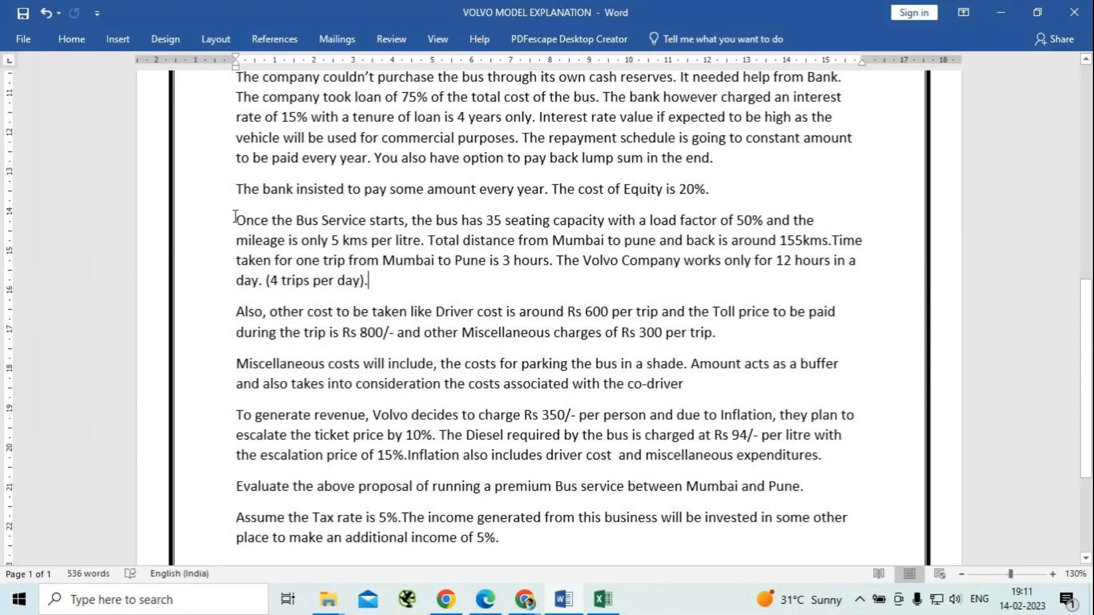
{"action": "left_click_drag", "start_coordinate": [235, 220], "coordinate": [388, 282]}
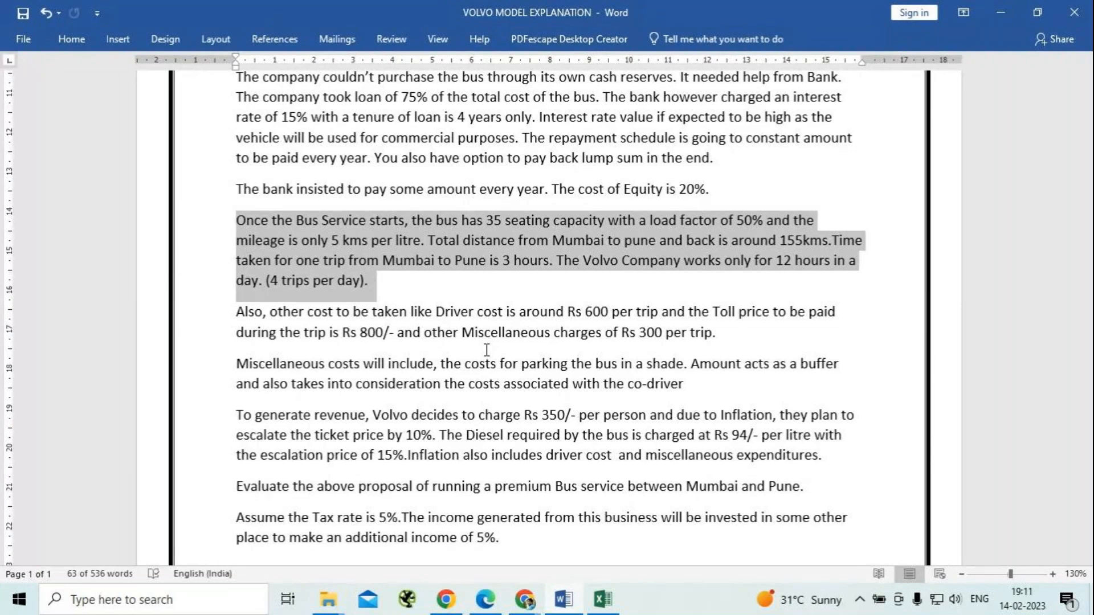
{"action": "key", "text": "alt+Tab"}
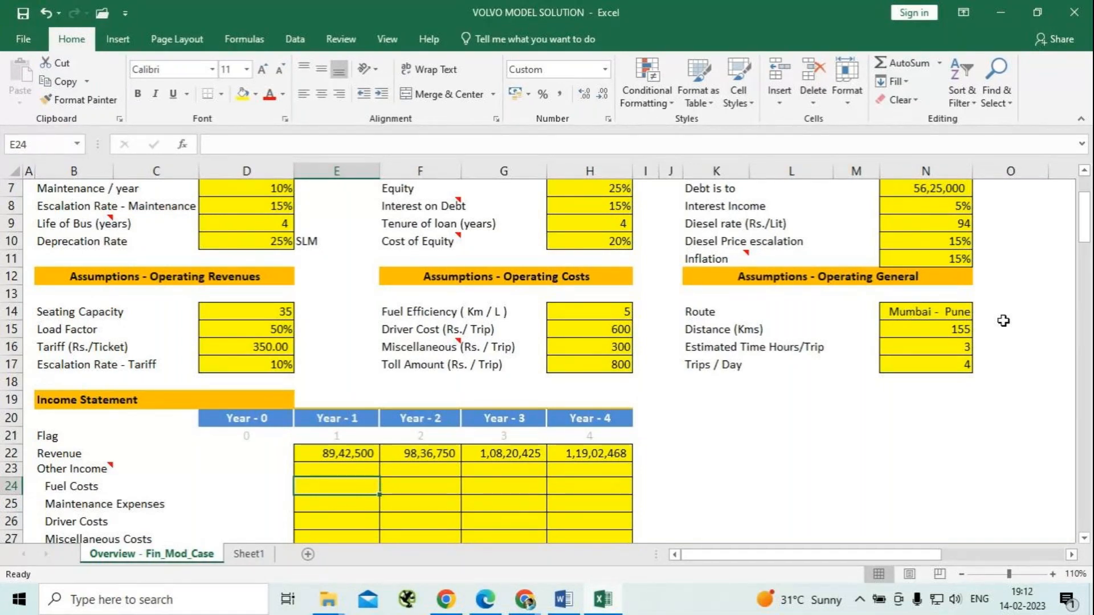
{"action": "type", "text": "="}
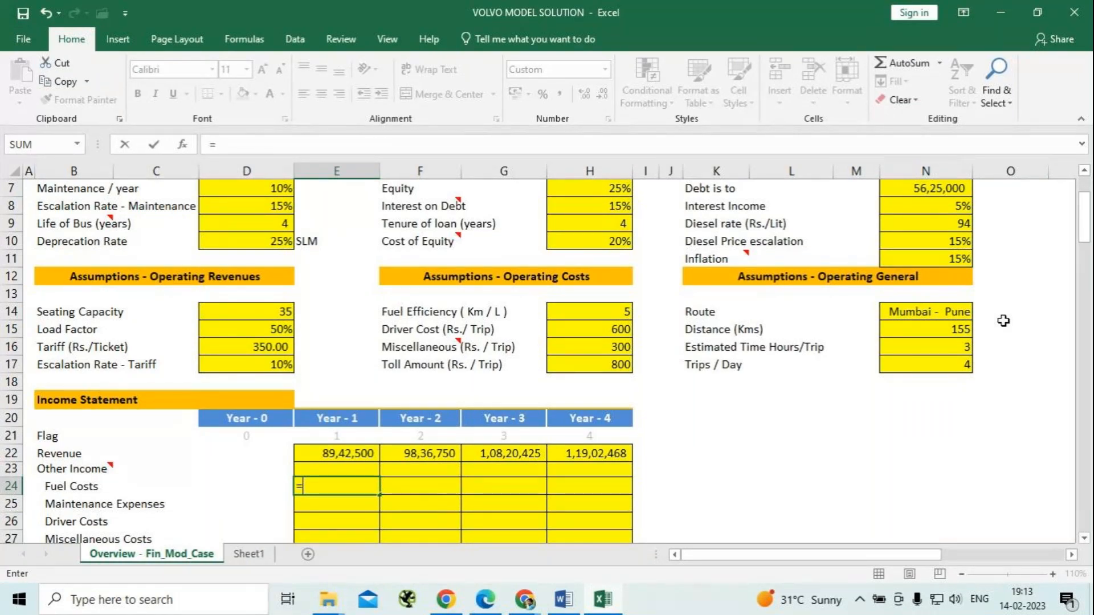
{"action": "type", "text": "94*155"}
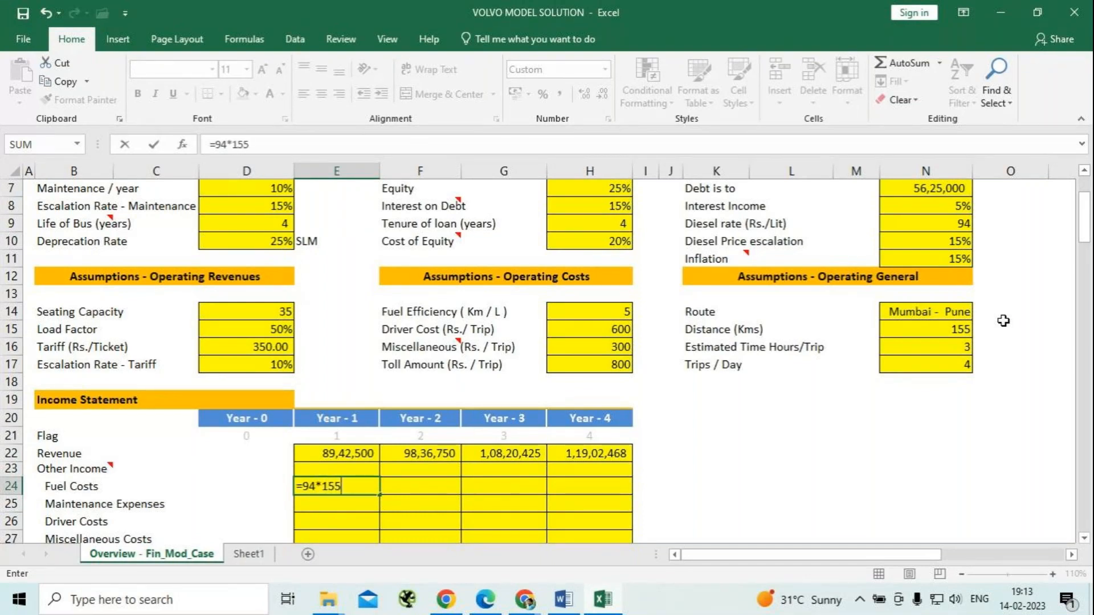
{"action": "type", "text": "/5"}
{"action": "key", "text": "BackSpace"}
{"action": "key", "text": "BackSpace"}
{"action": "key", "text": "BackSpace"}
{"action": "key", "text": "BackSpace"}
{"action": "key", "text": "BackSpace"}
{"action": "key", "text": "BackSpace"}
{"action": "key", "text": "BackSpace"}
{"action": "key", "text": "BackSpace"}
{"action": "key", "text": "BackSpace"}
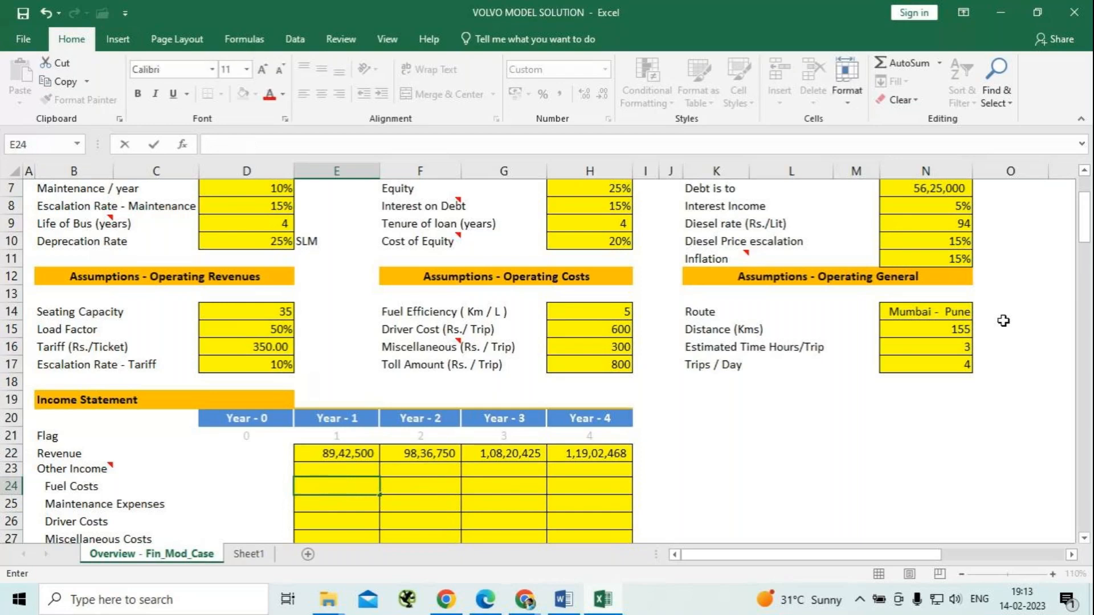
Calculate the litres of diesel needed per trip in the spare cell J24 with =155/5, and reselect that cell.
{"action": "left_click", "coordinate": [666, 486]}
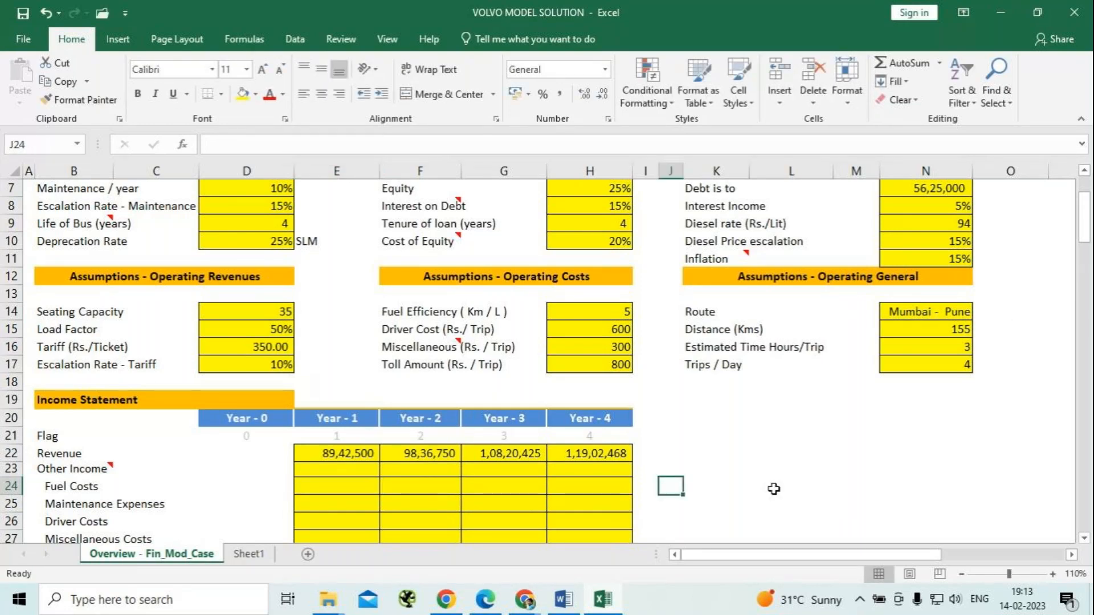
{"action": "type", "text": "155/"}
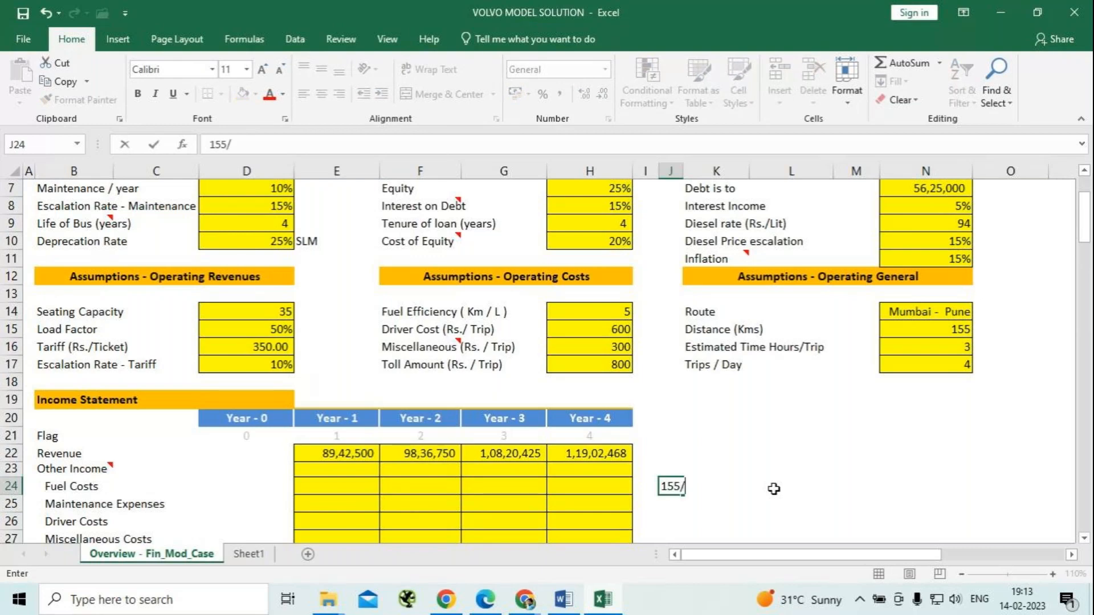
{"action": "type", "text": "5"}
{"action": "key", "text": "BackSpace"}
{"action": "key", "text": "BackSpace"}
{"action": "key", "text": "BackSpace"}
{"action": "key", "text": "BackSpace"}
{"action": "key", "text": "BackSpace"}
{"action": "type", "text": "=51"}
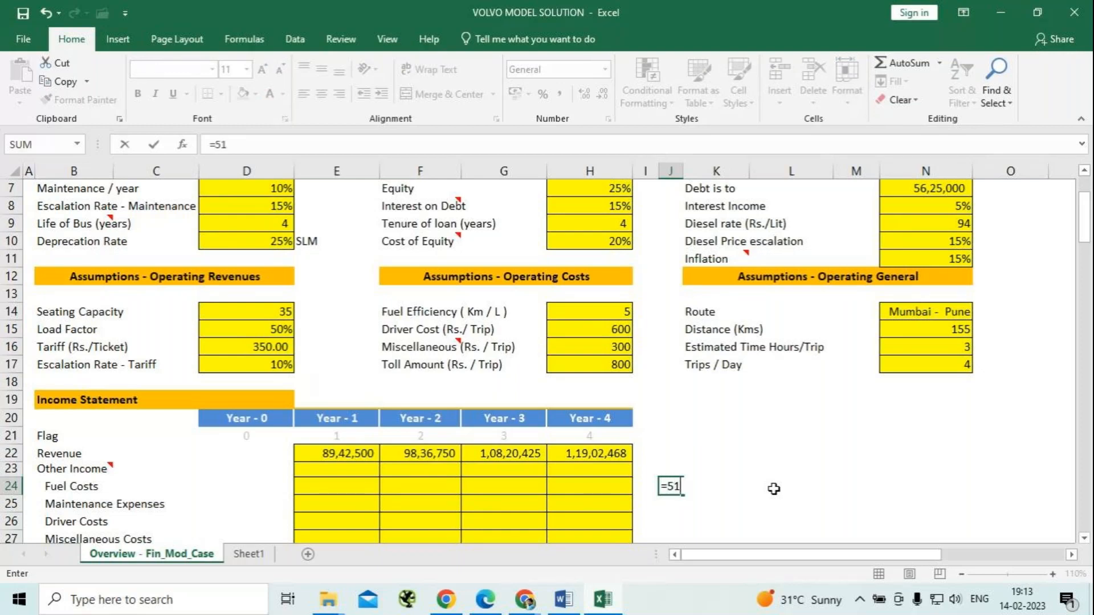
{"action": "key", "text": "BackSpace"}
{"action": "key", "text": "BackSpace"}
{"action": "type", "text": "155/5"}
{"action": "key", "text": "Return"}
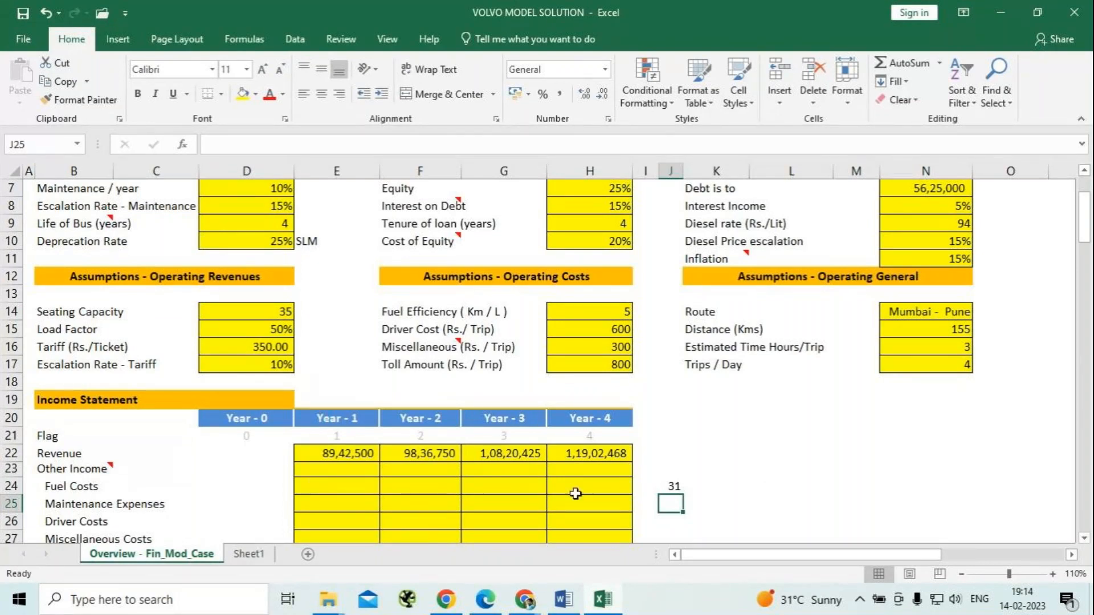
{"action": "left_click", "coordinate": [676, 486]}
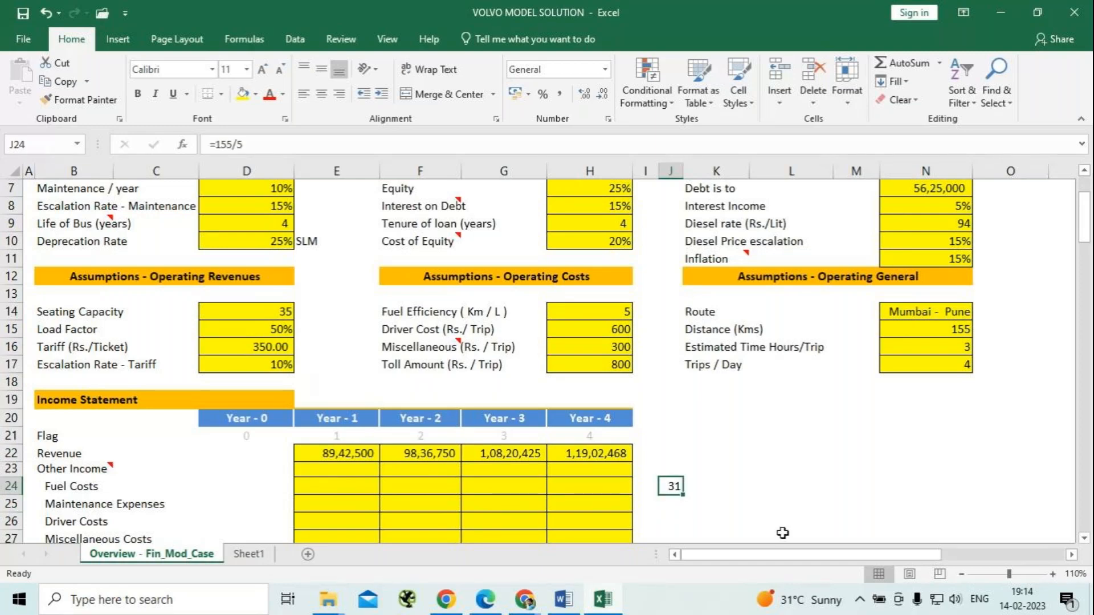
Extend the scratch formula in J24 to =155/5*94 for the diesel cost per trip, and widen column J to fit.
{"action": "key", "text": "F2"}
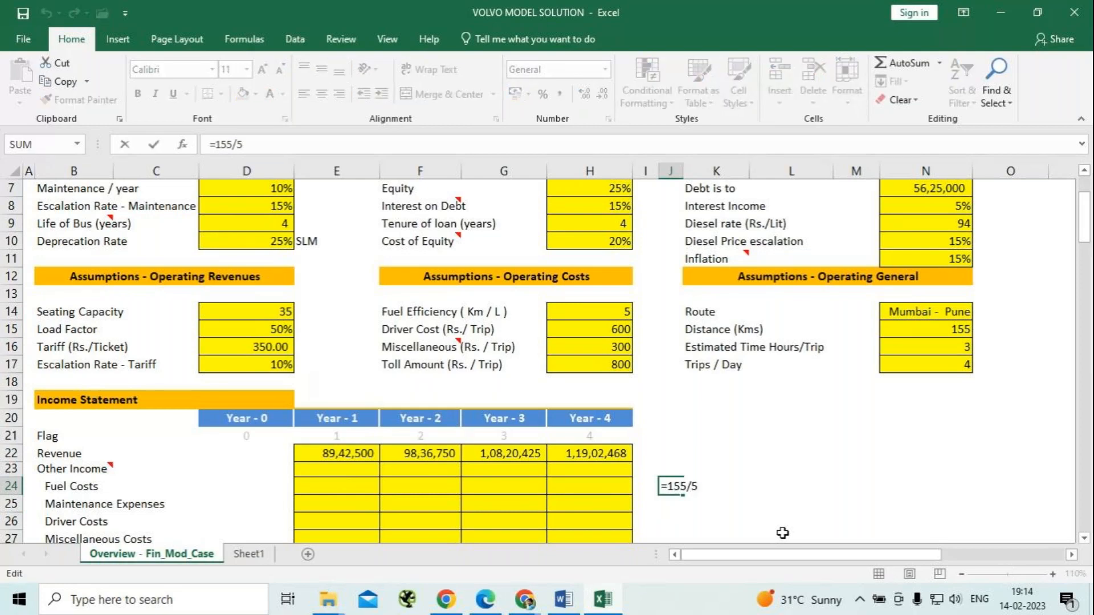
{"action": "type", "text": "*94"}
{"action": "key", "text": "Return"}
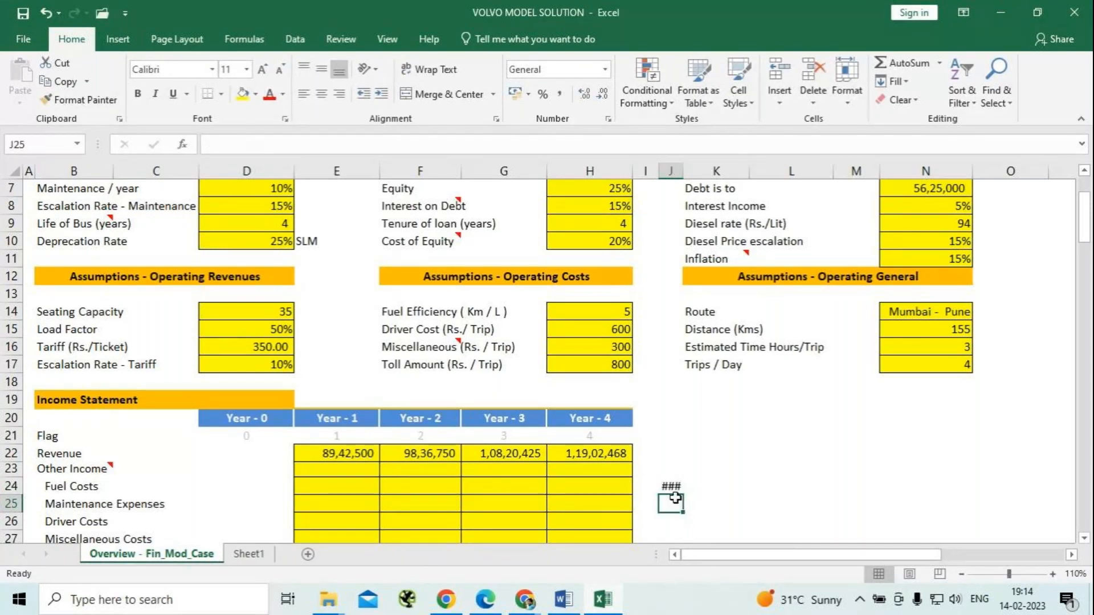
{"action": "mouse_move", "coordinate": [677, 487]}
{"action": "left_click_drag", "start_coordinate": [682, 173], "coordinate": [688, 178]}
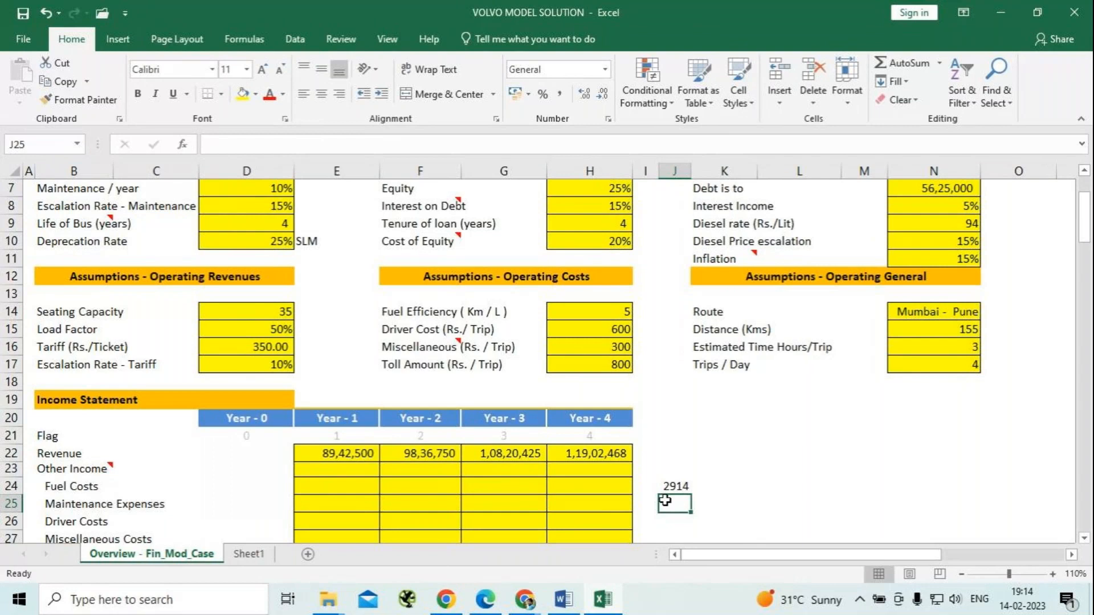
Multiply the per-trip fuel cost in J24 by 4 trips a day, making the formula =155/5*94*4.
{"action": "left_click", "coordinate": [674, 483]}
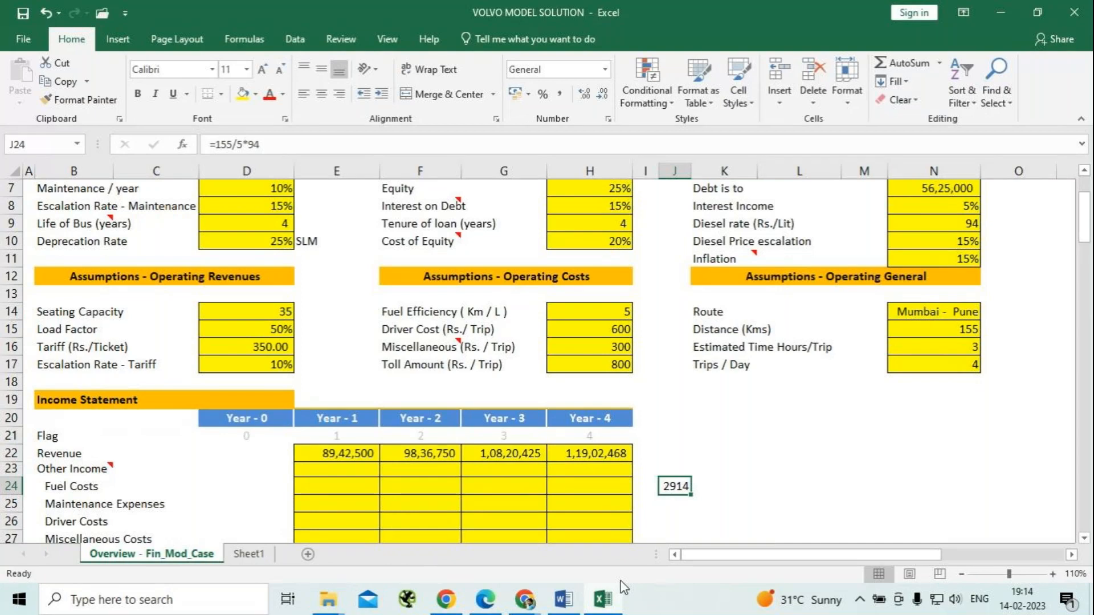
{"action": "key", "text": "F2"}
{"action": "type", "text": "*"}
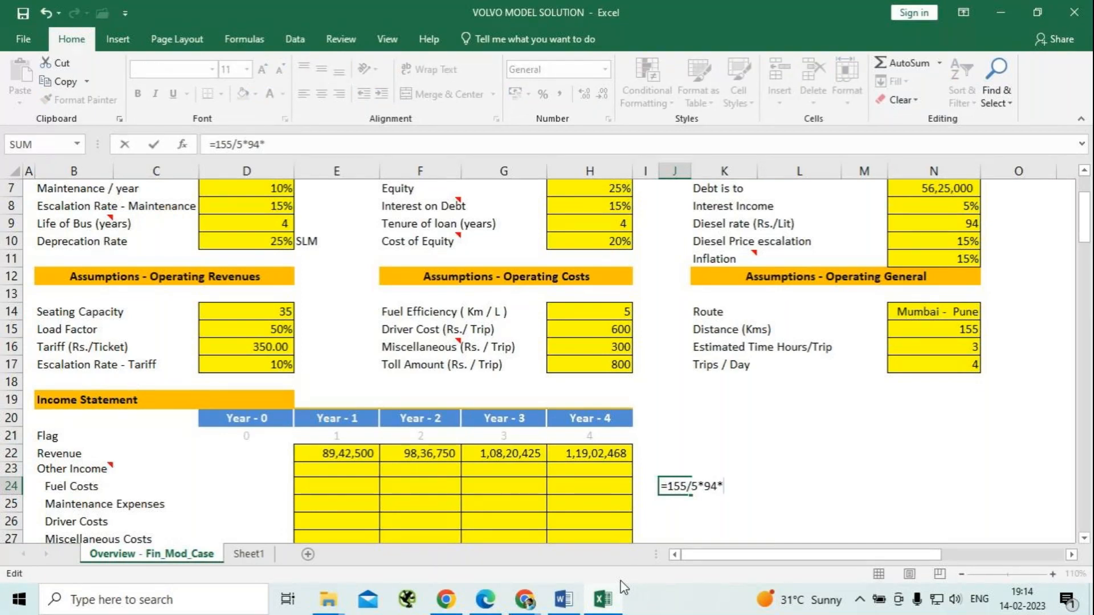
{"action": "type", "text": "4"}
{"action": "key", "text": "Return"}
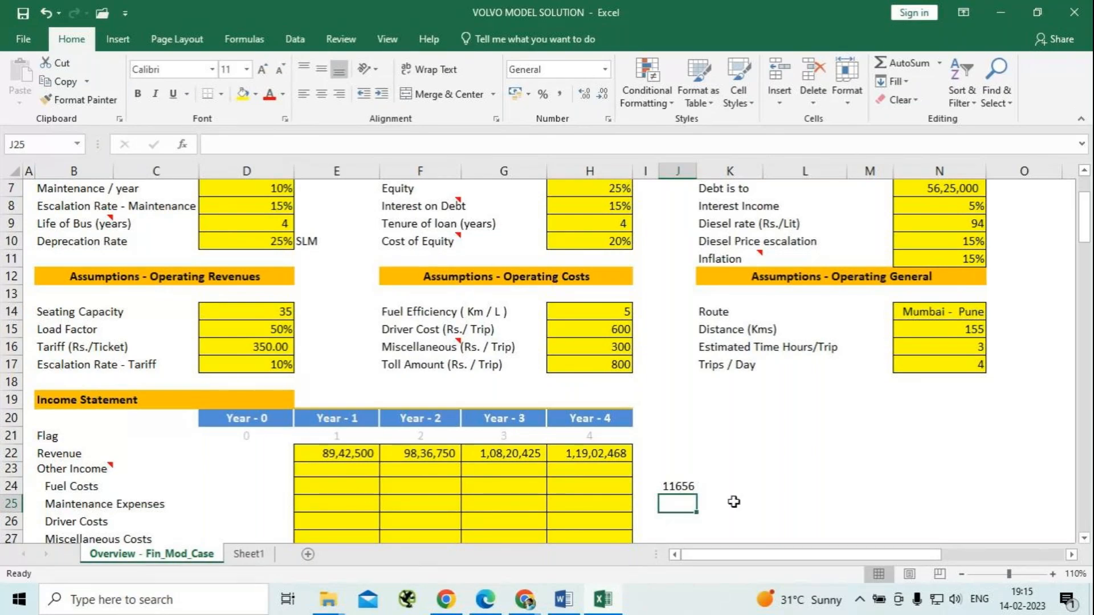
Annualise the daily fuel cost in J24 by multiplying by 365, making the formula =155/5*94*4*365.
{"action": "key", "text": "Up"}
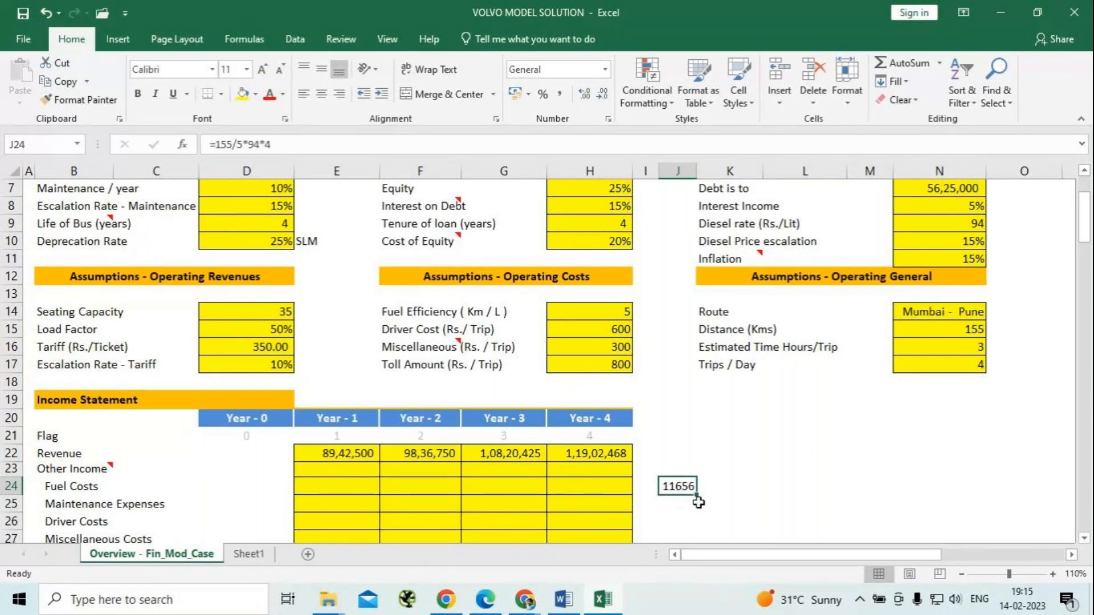
{"action": "left_click", "coordinate": [301, 145]}
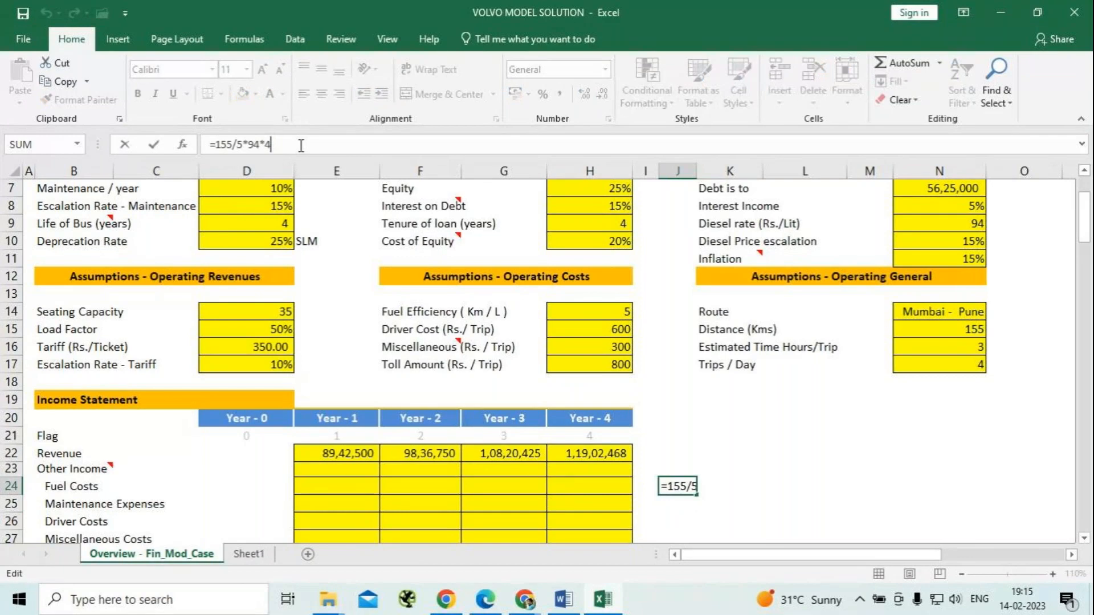
{"action": "type", "text": "*365"}
{"action": "key", "text": "Return"}
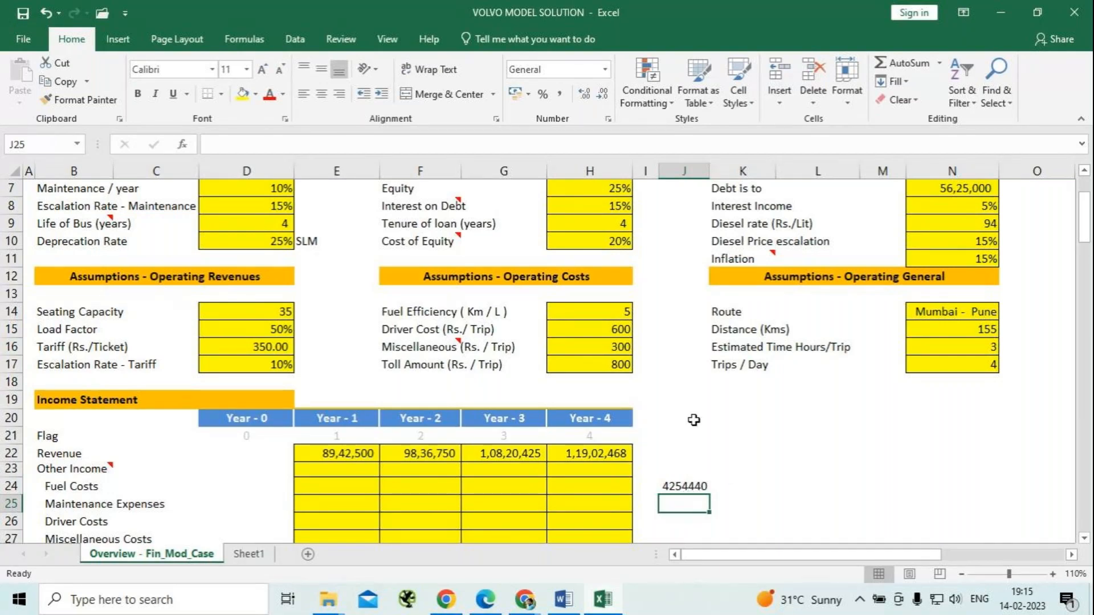
Begin a formula in the Year-1 Fuel Costs cell E24.
{"action": "left_click", "coordinate": [340, 487]}
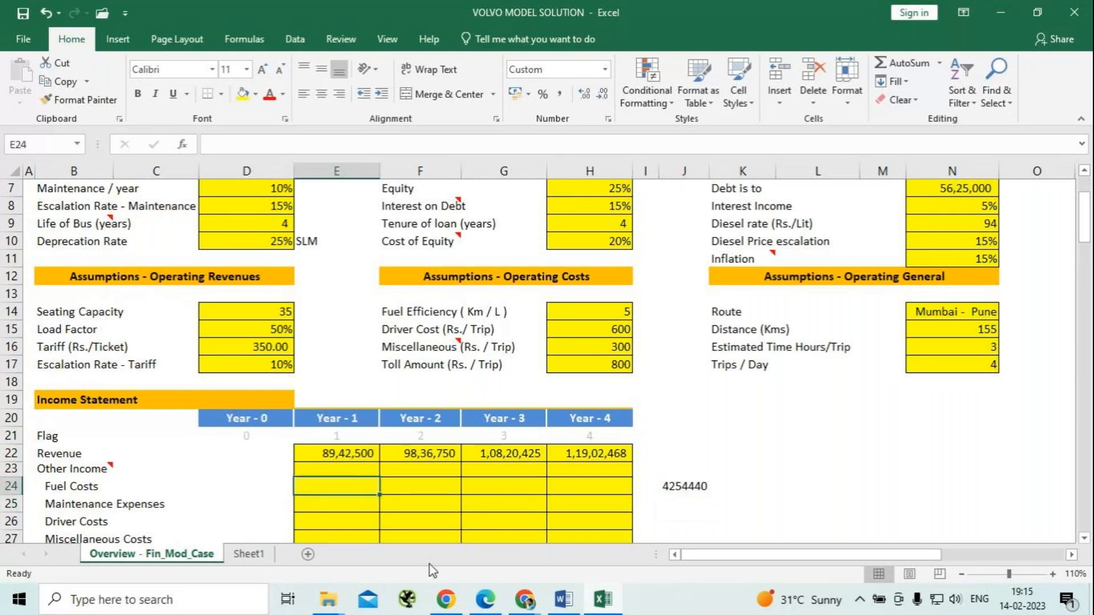
{"action": "type", "text": "="}
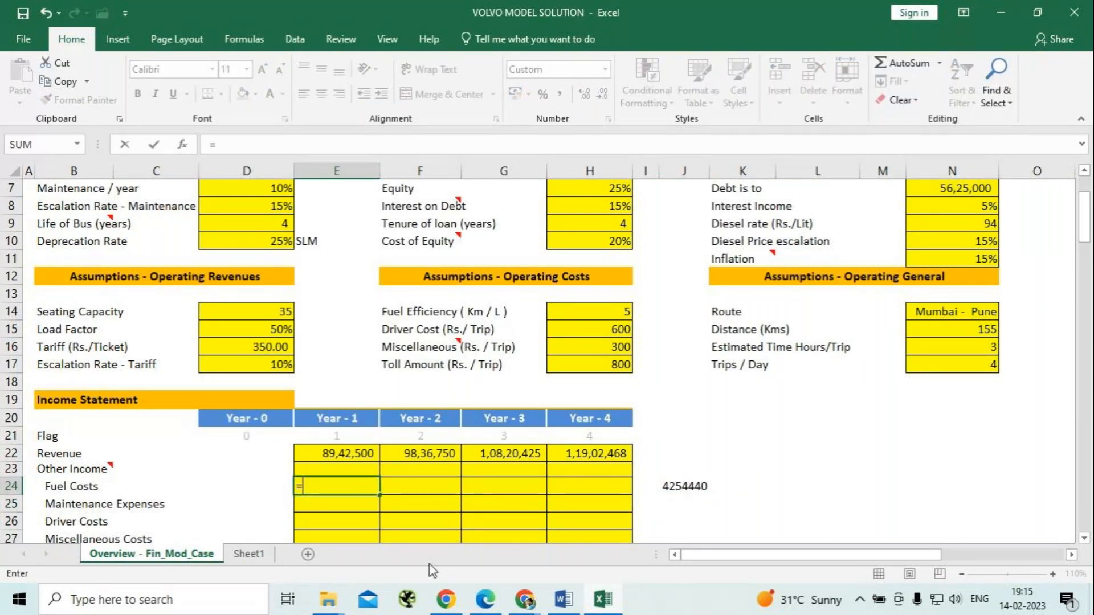
{"action": "type", "text": "94*155"}
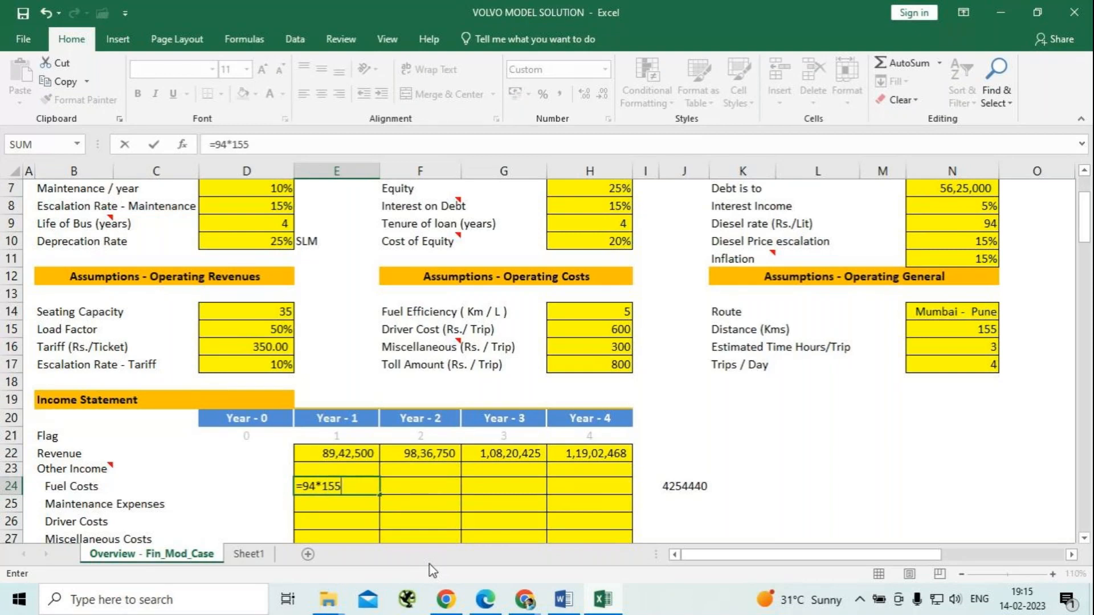
{"action": "key", "text": "BackSpace"}
{"action": "key", "text": "BackSpace"}
{"action": "key", "text": "BackSpace"}
{"action": "key", "text": "BackSpace"}
{"action": "key", "text": "BackSpace"}
{"action": "key", "text": "BackSpace"}
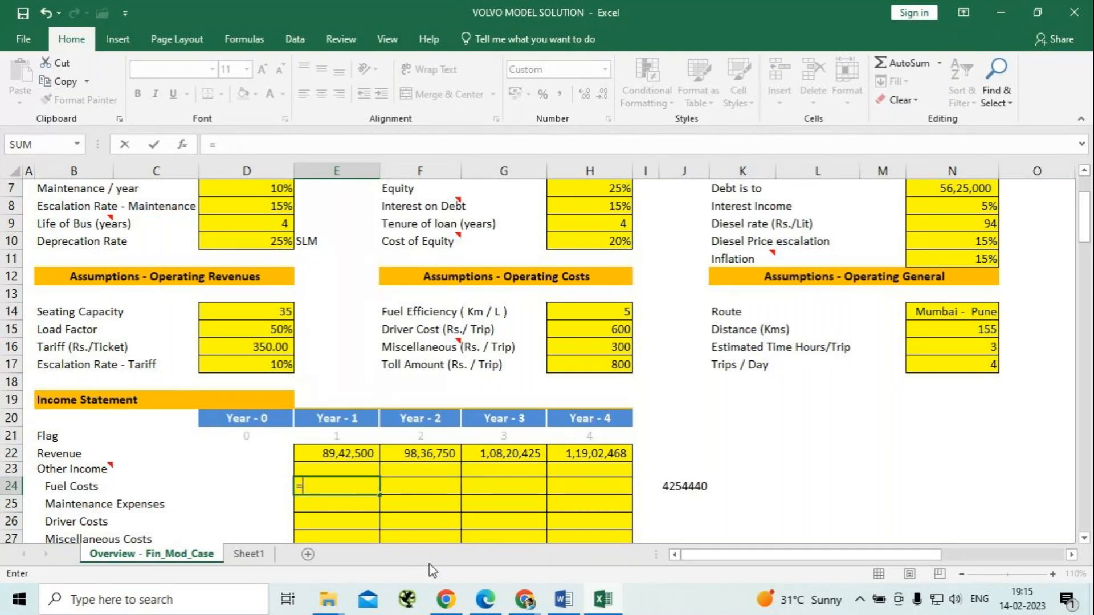
Complete the Year-1 Fuel Costs formula in E24 as =N9*N15/H14*N17*365 using the assumption cells, and reselect the cell.
{"action": "left_click", "coordinate": [980, 223]}
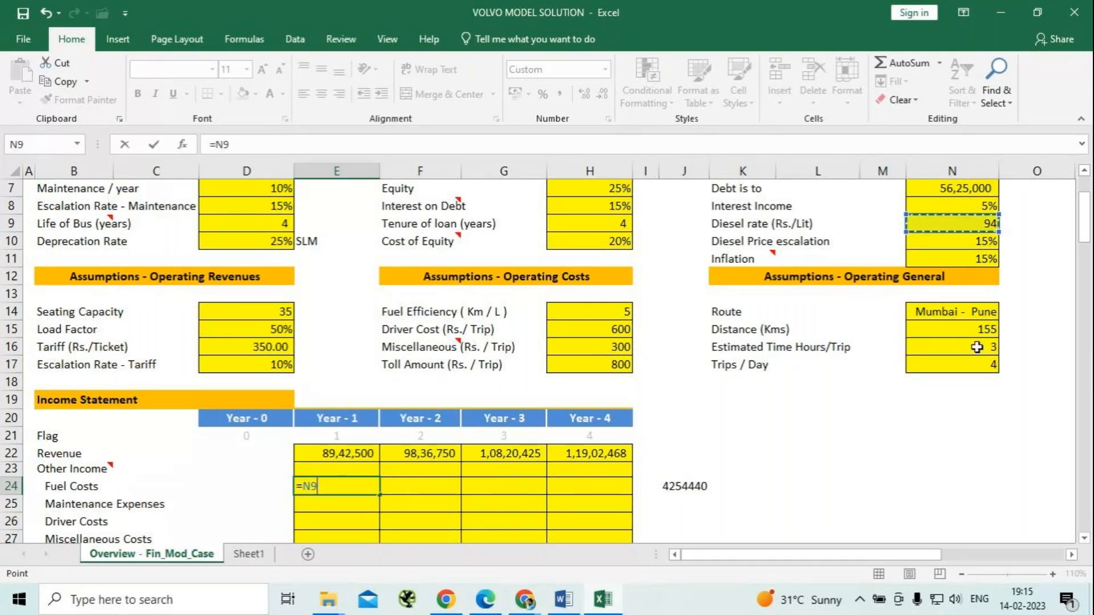
{"action": "type", "text": "*"}
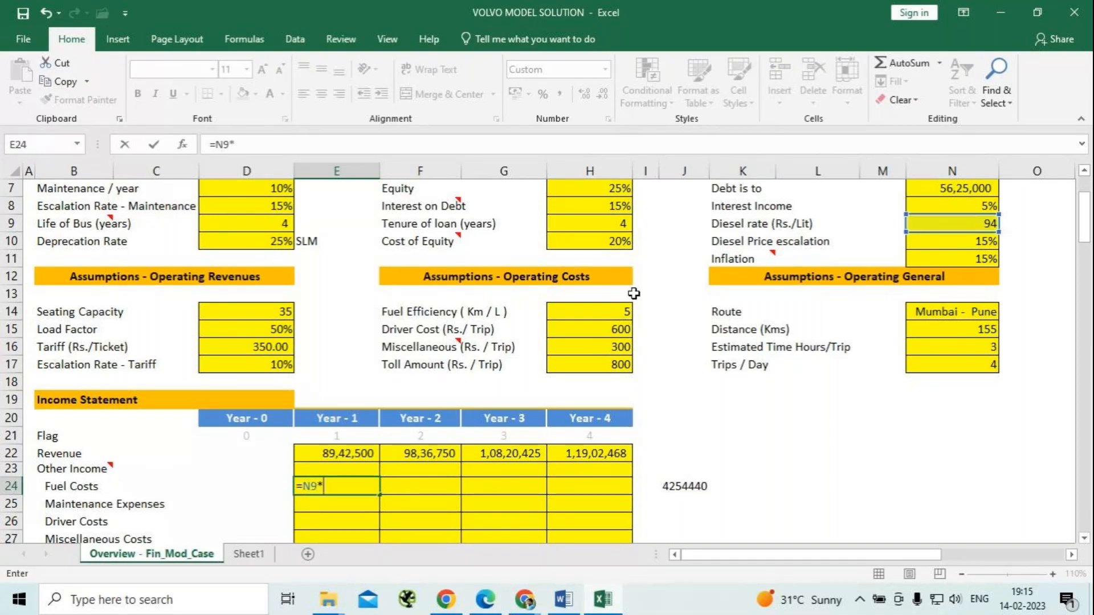
{"action": "left_click", "coordinate": [965, 330]}
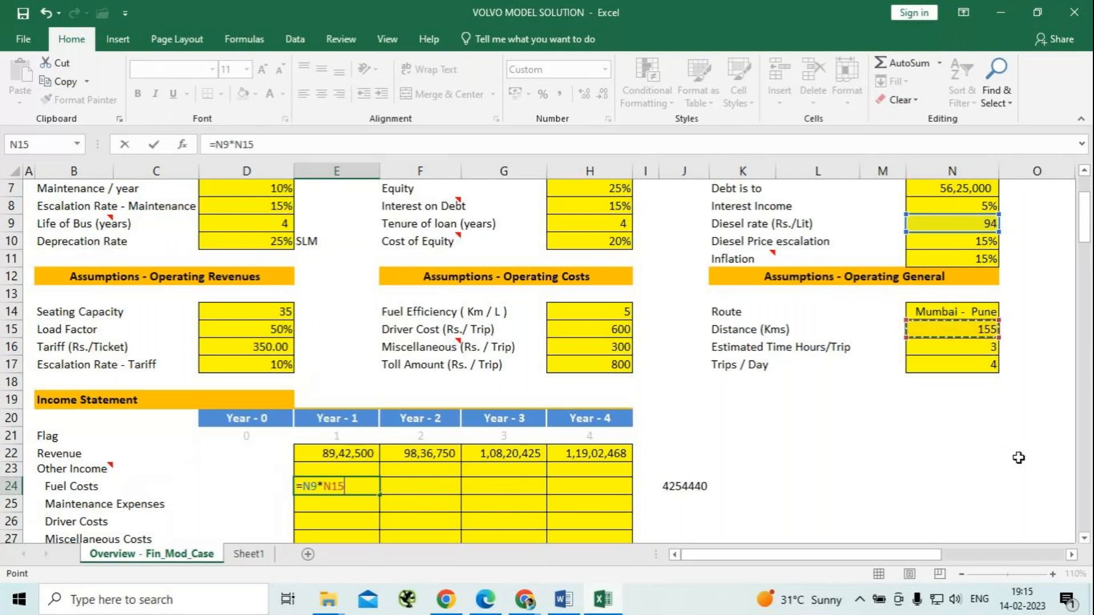
{"action": "type", "text": "/"}
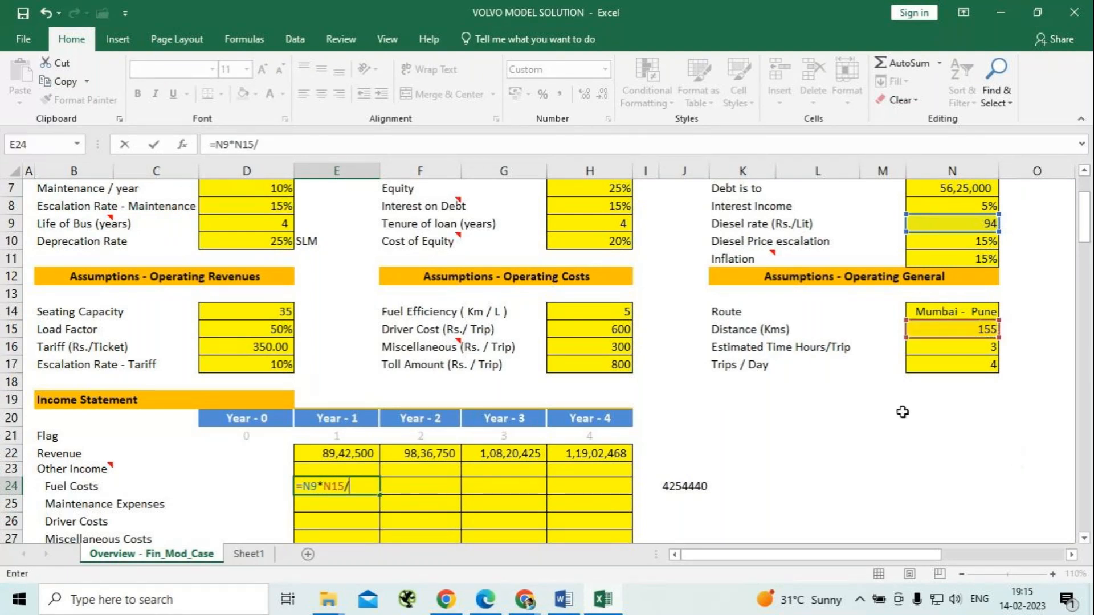
{"action": "left_click", "coordinate": [600, 311]}
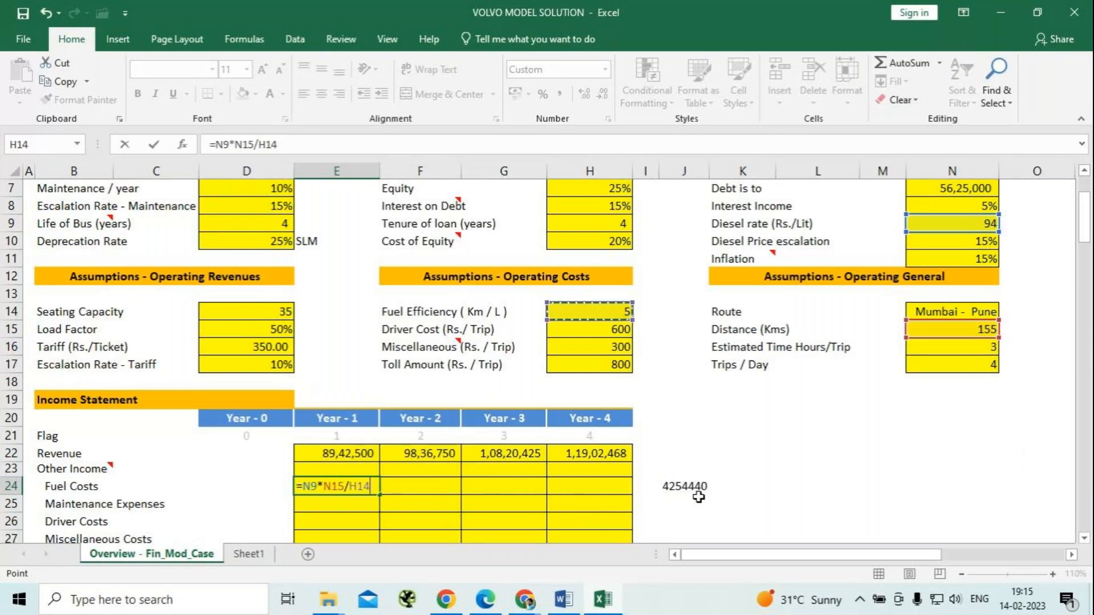
{"action": "type", "text": "*"}
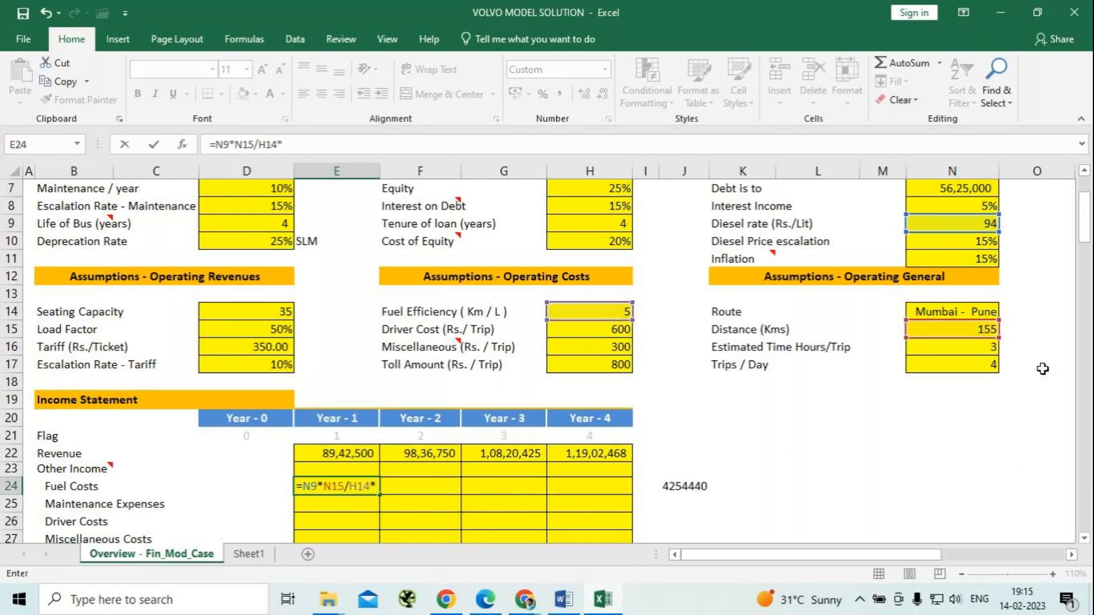
{"action": "left_click", "coordinate": [958, 365]}
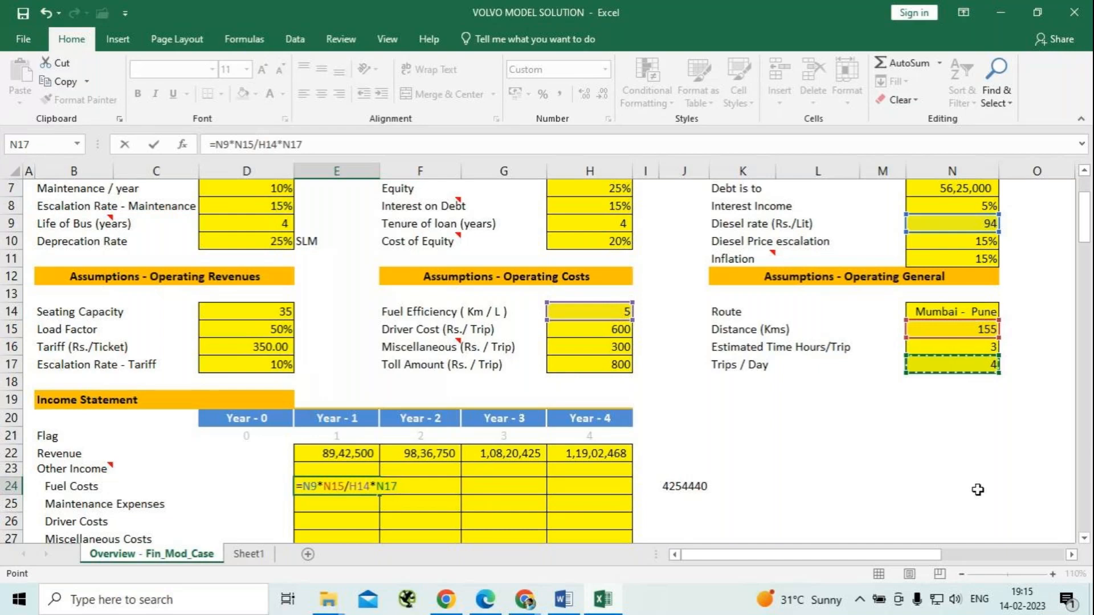
{"action": "type", "text": "*365"}
{"action": "key", "text": "Return"}
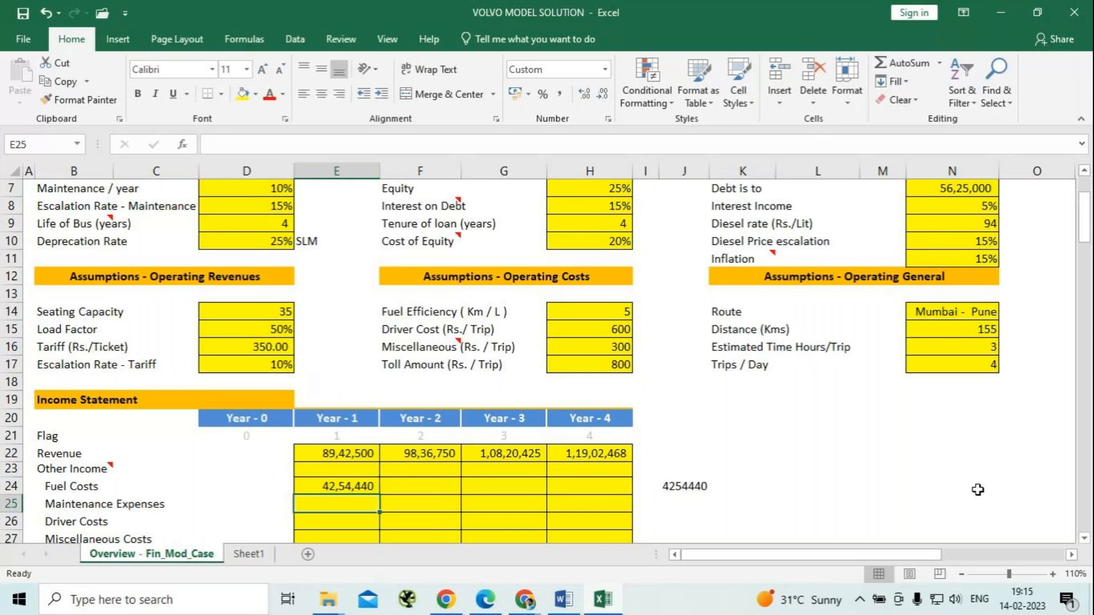
{"action": "key", "text": "Up"}
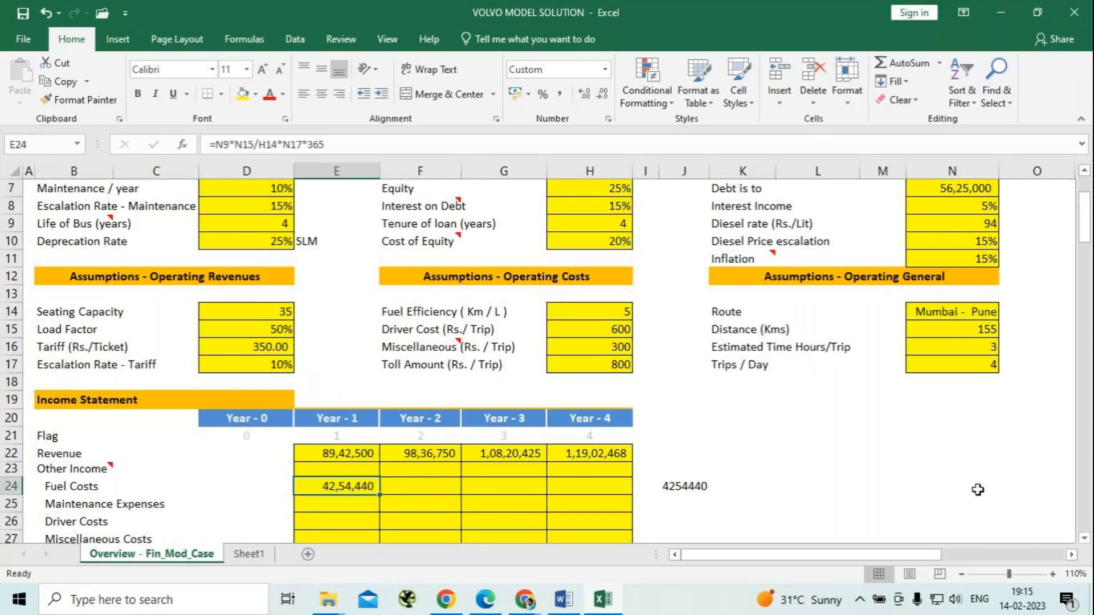
Begin a formula in the Year-2 Fuel Costs cell F24.
{"action": "key", "text": "Right"}
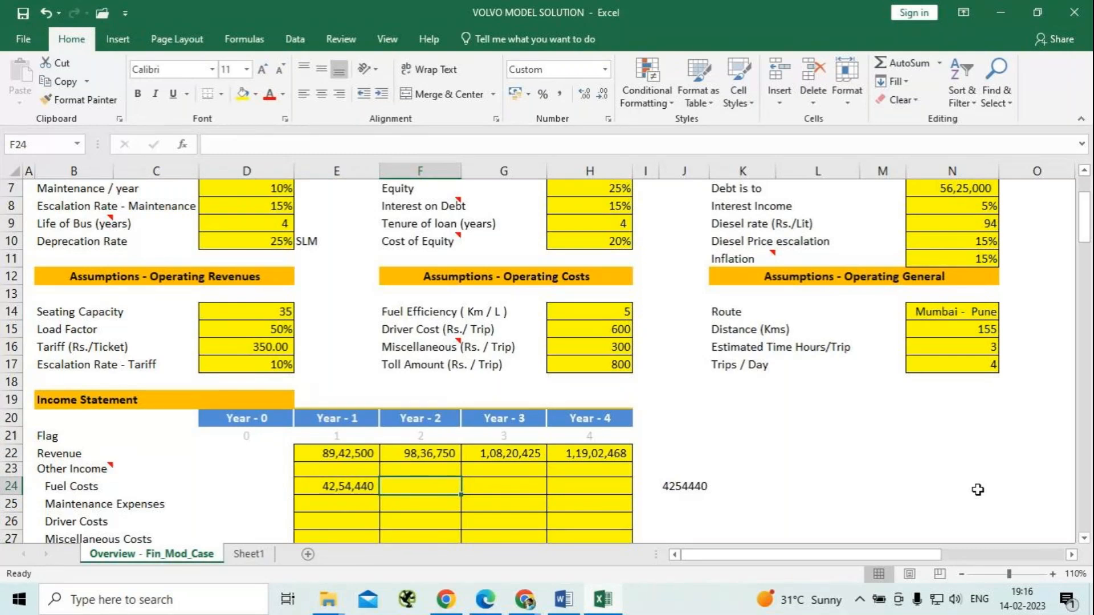
{"action": "type", "text": "="}
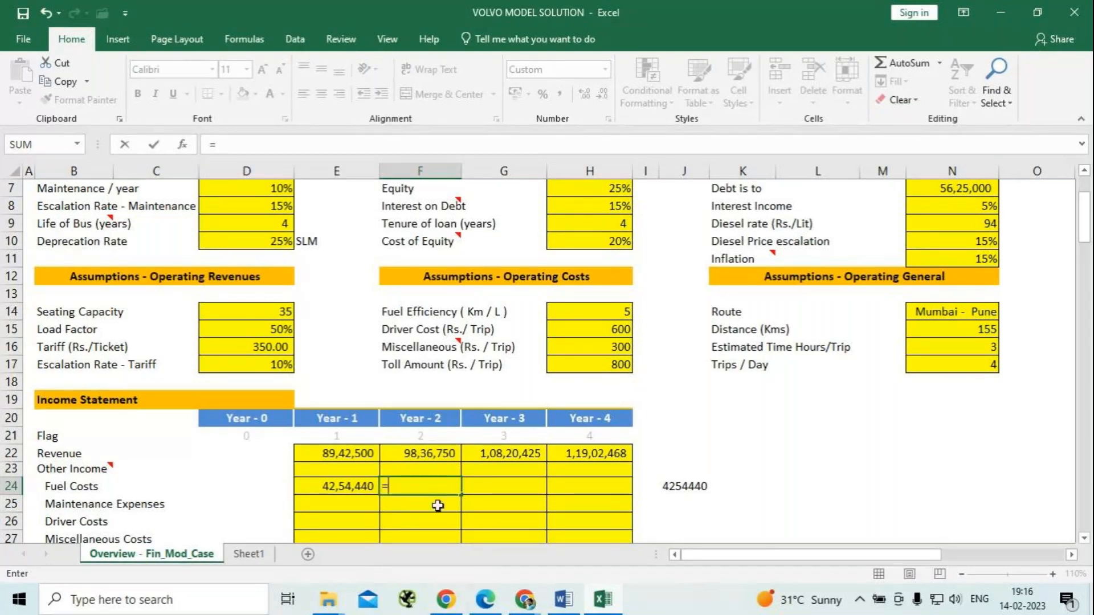
Complete the Year-2 Fuel Costs formula in F24 as =E24*(1+$N$10), escalating Year 1 by the diesel price escalation rate.
{"action": "left_click", "coordinate": [325, 488]}
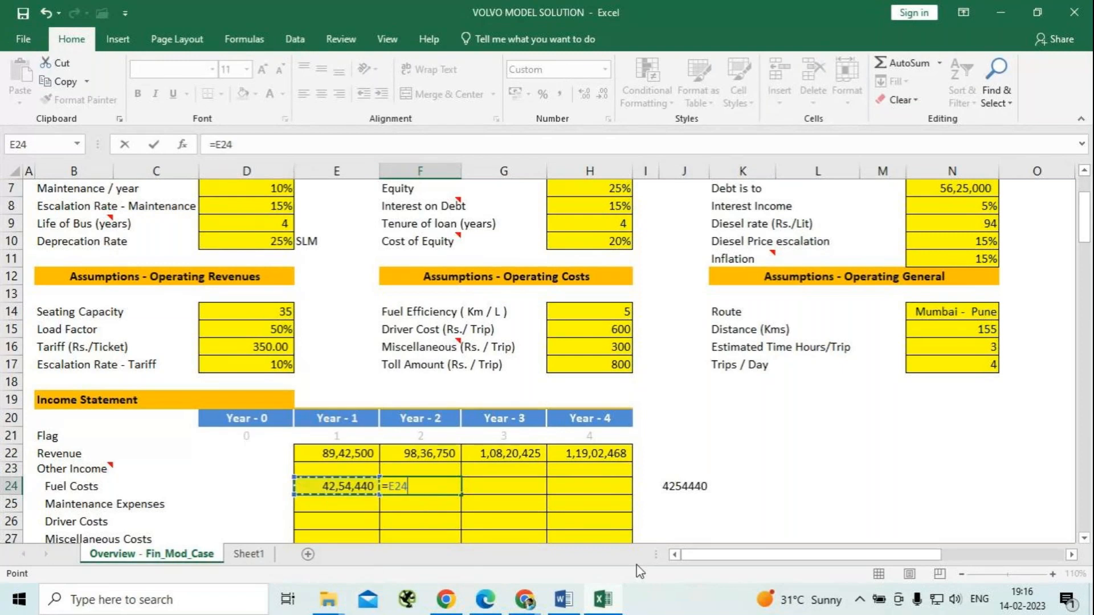
{"action": "type", "text": "*(1+"}
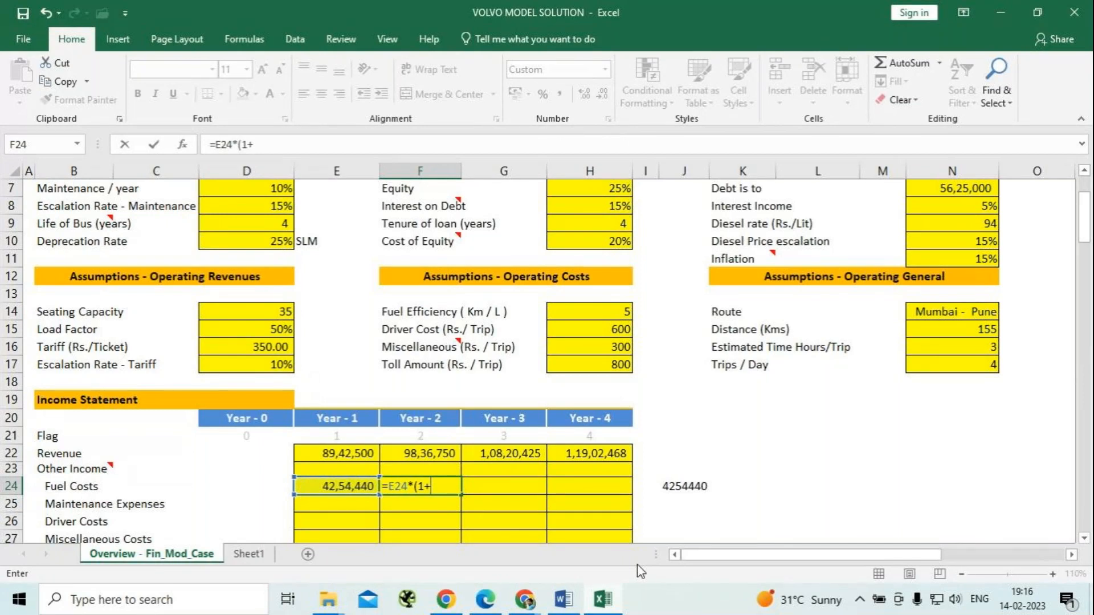
{"action": "left_click", "coordinate": [956, 245]}
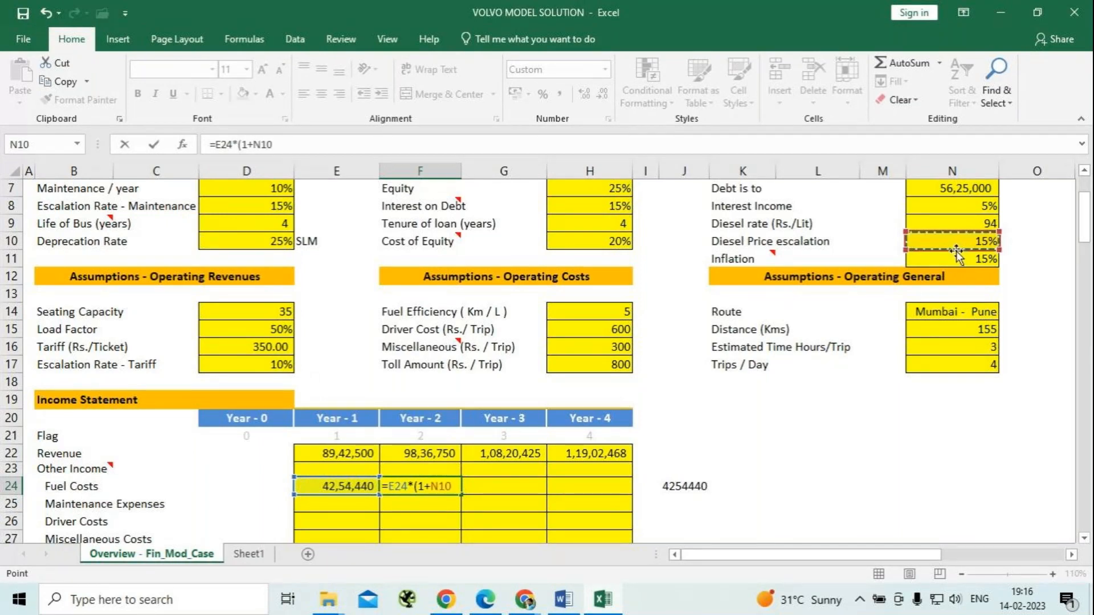
{"action": "key", "text": "F4"}
{"action": "type", "text": ")"}
{"action": "key", "text": "Return"}
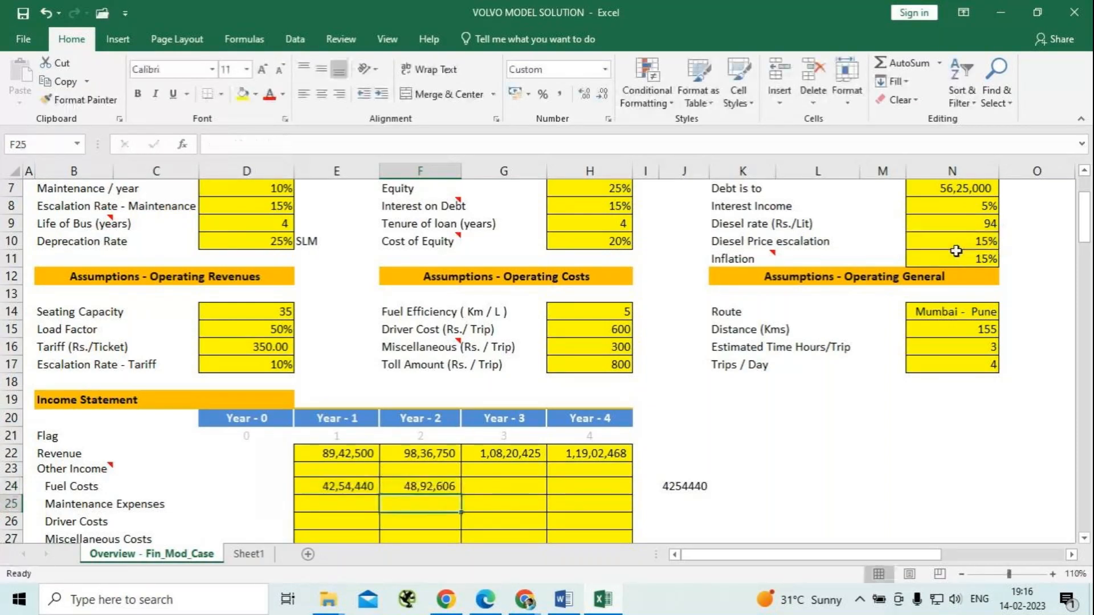
Fill the Year-2 Fuel Costs formula across to Year 3 and Year 4 in G24:H24.
{"action": "key", "text": "Up"}
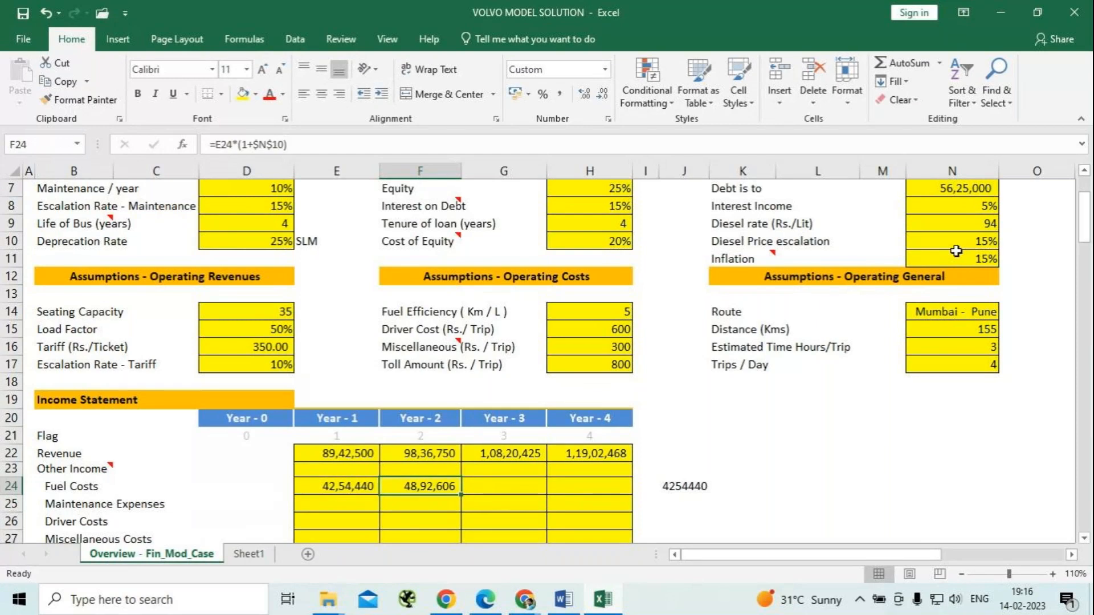
{"action": "key", "text": "shift+Right"}
{"action": "key", "text": "shift+Right"}
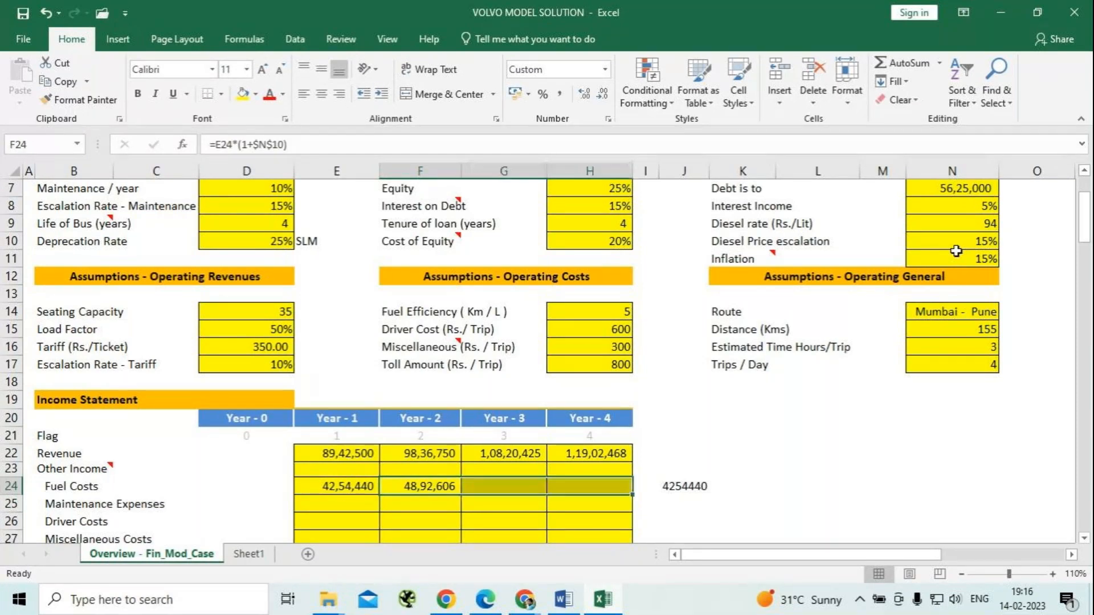
{"action": "key", "text": "ctrl+r"}
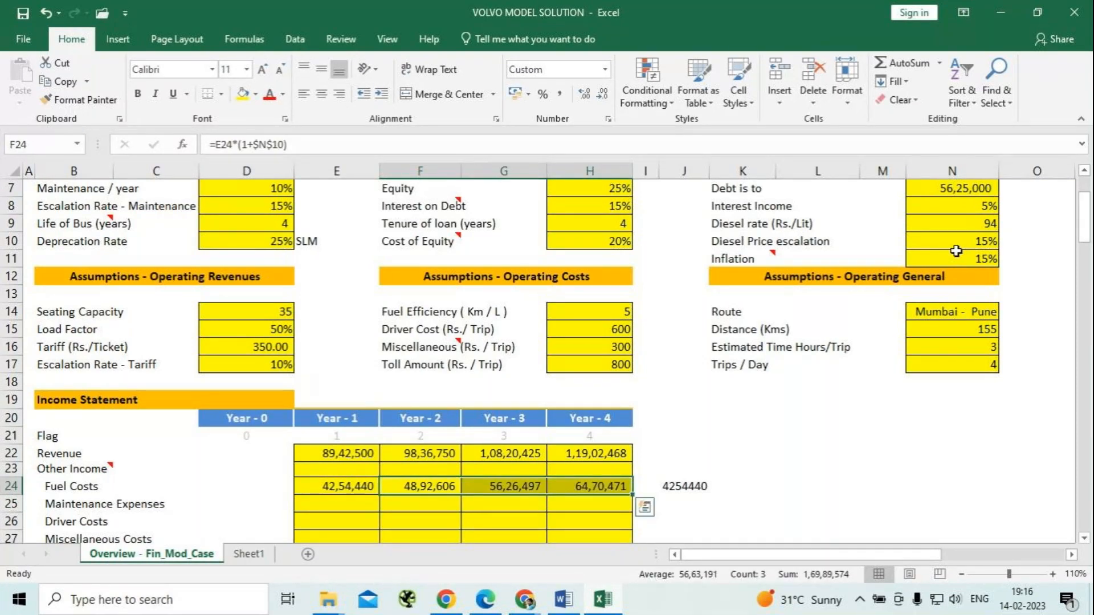
Enter the Year-1 Maintenance Expenses in E25 as 10% of that year's revenue with the formula =E22*10%.
{"action": "left_click", "coordinate": [346, 507]}
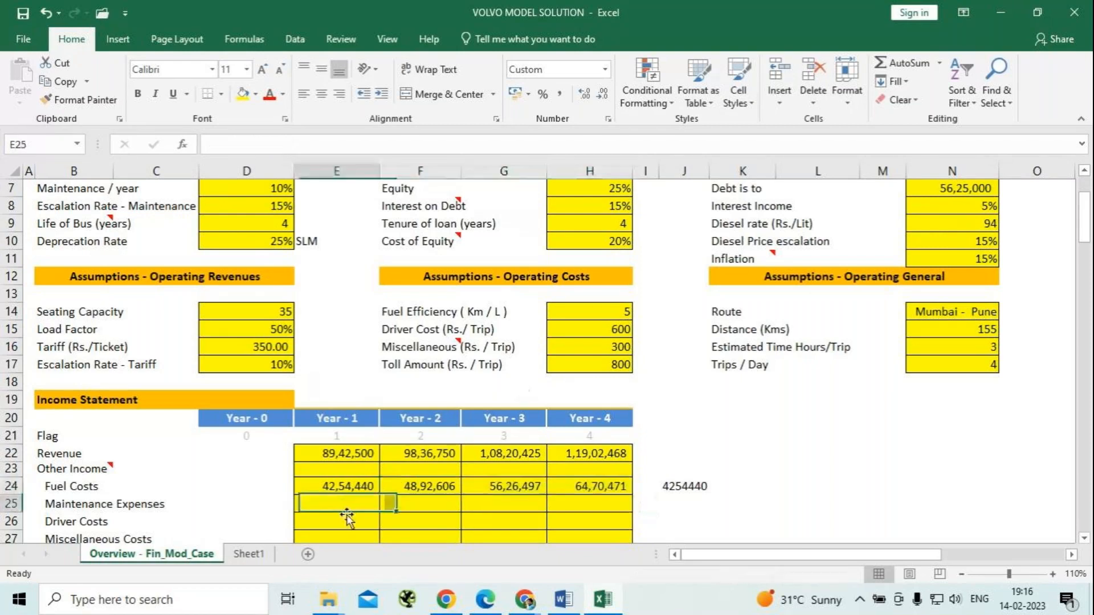
{"action": "mouse_move", "coordinate": [602, 600]}
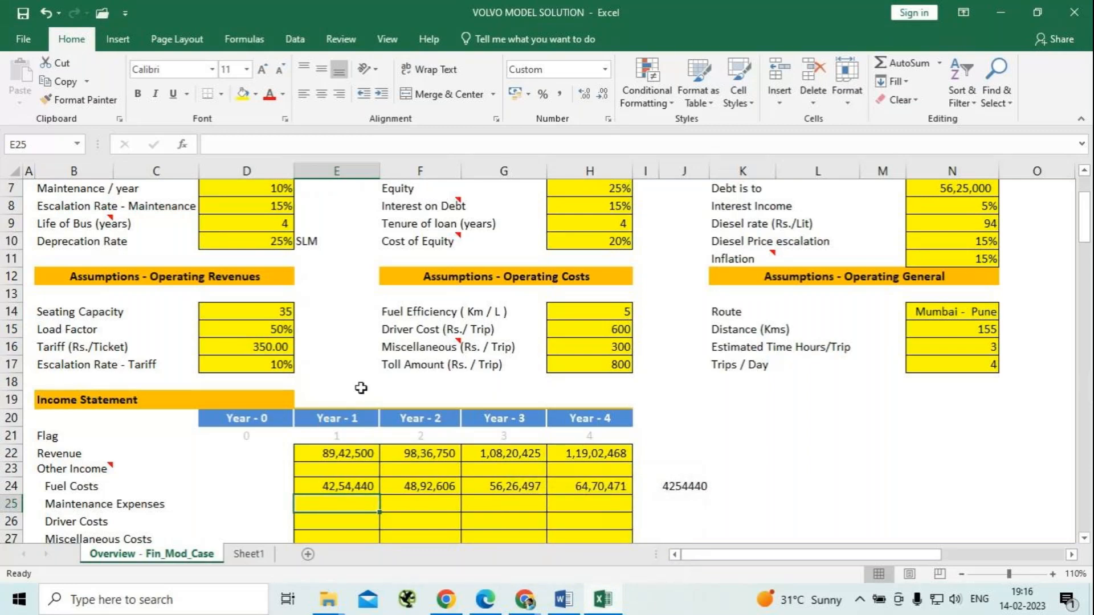
{"action": "scroll", "coordinate": [361, 388], "scroll_direction": "down", "scroll_amount": 1}
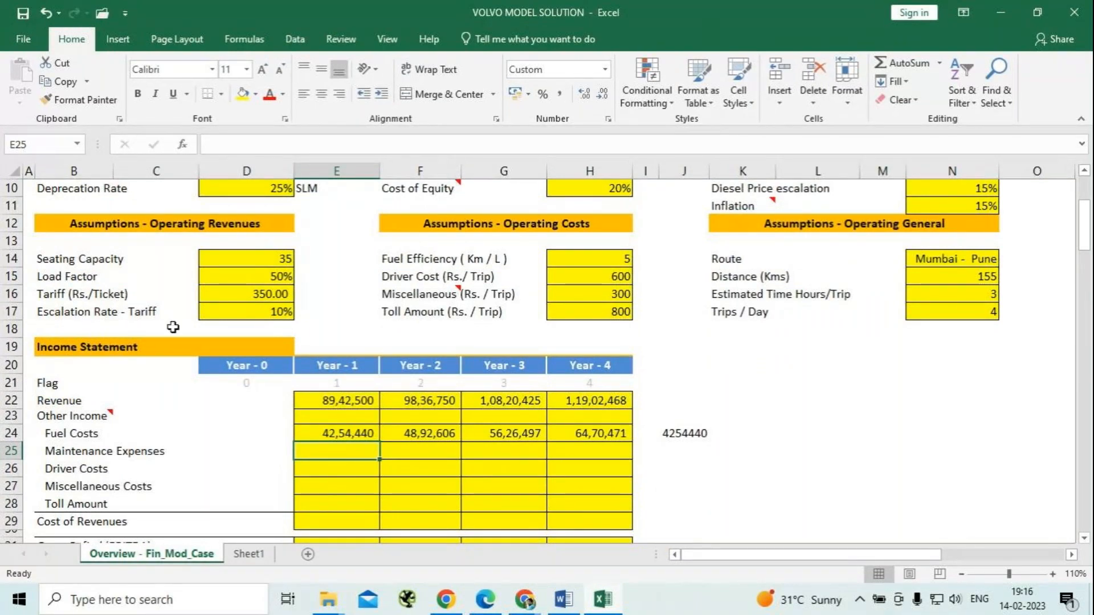
{"action": "scroll", "coordinate": [172, 328], "scroll_direction": "up", "scroll_amount": 3}
{"action": "scroll", "coordinate": [172, 329], "scroll_direction": "down", "scroll_amount": 3}
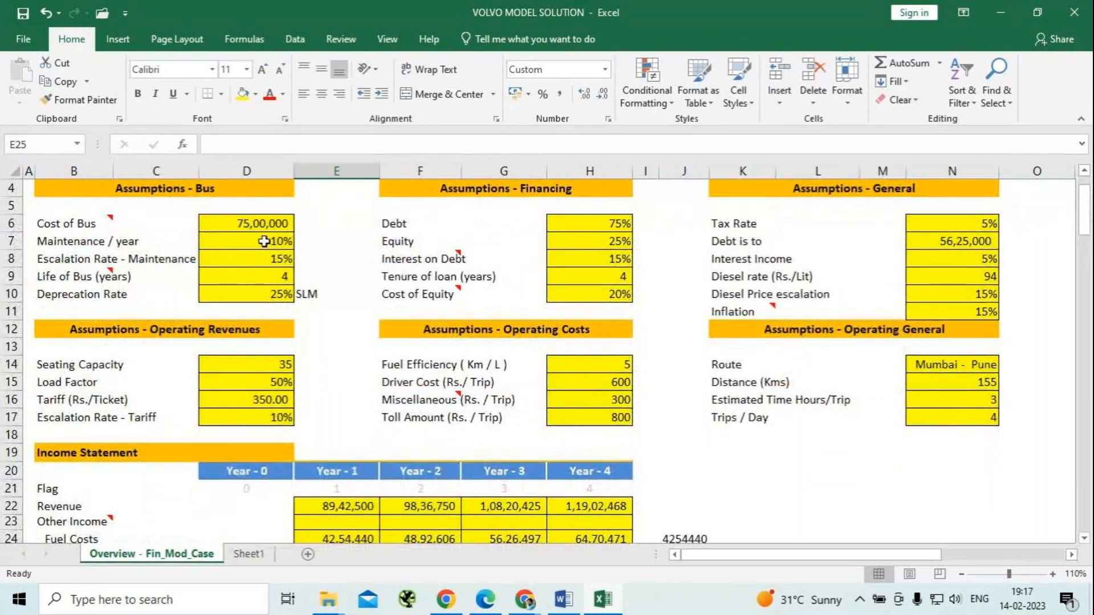
{"action": "scroll", "coordinate": [328, 403], "scroll_direction": "down", "scroll_amount": 3}
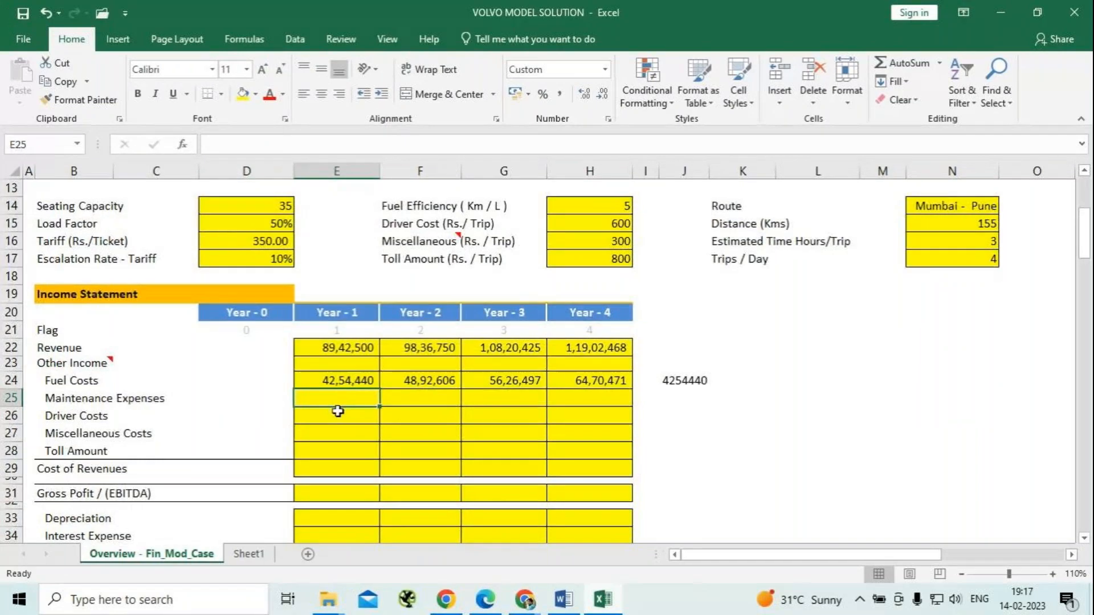
{"action": "type", "text": "="}
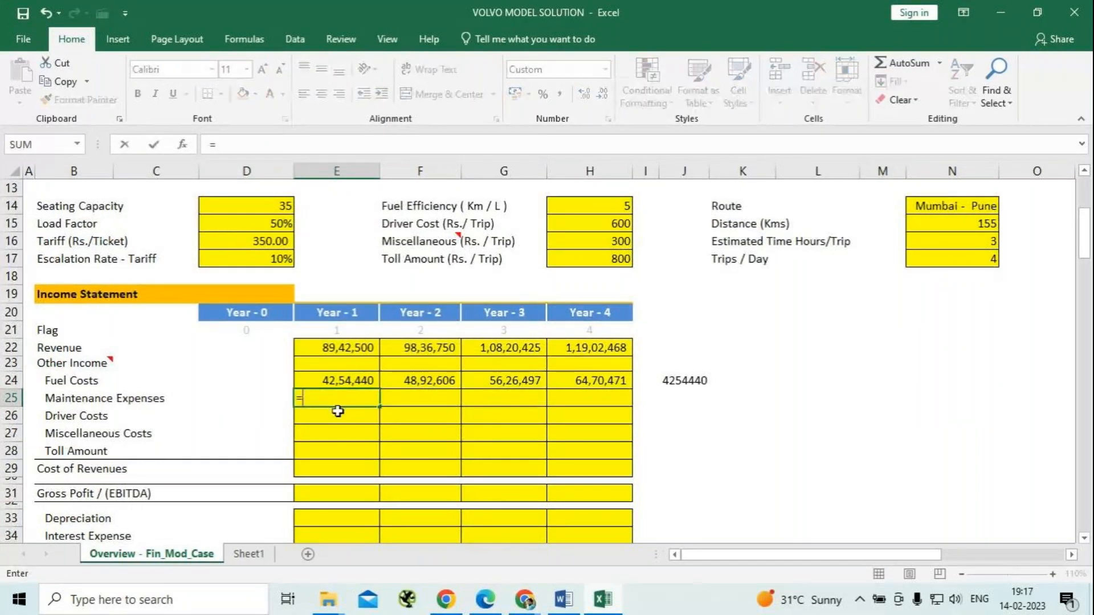
{"action": "left_click", "coordinate": [361, 350]}
{"action": "type", "text": "*1"}
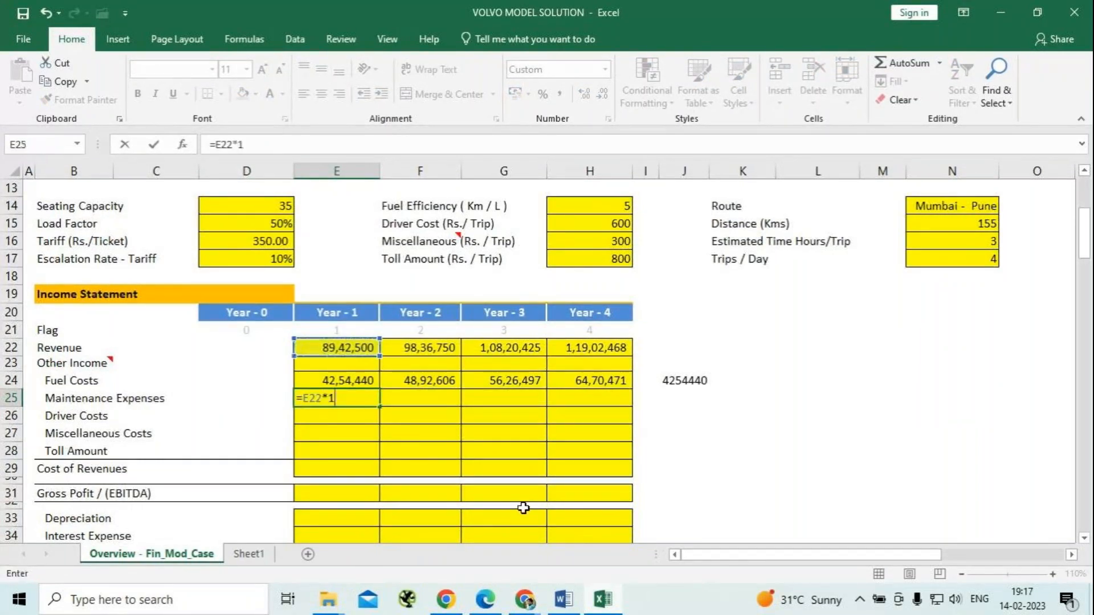
{"action": "type", "text": "0%"}
{"action": "key", "text": "Return"}
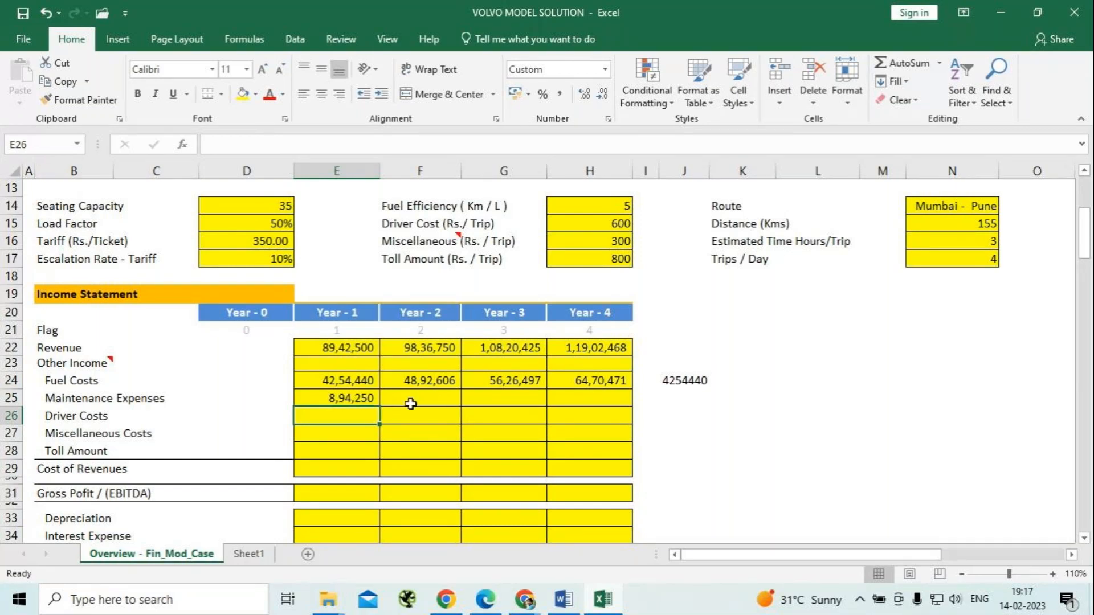
Enter =F22*10%*(1+$D$8) as the Year-2 Maintenance Expenses in F25 and fill it across to Year 4 in H25.
{"action": "left_click", "coordinate": [421, 405]}
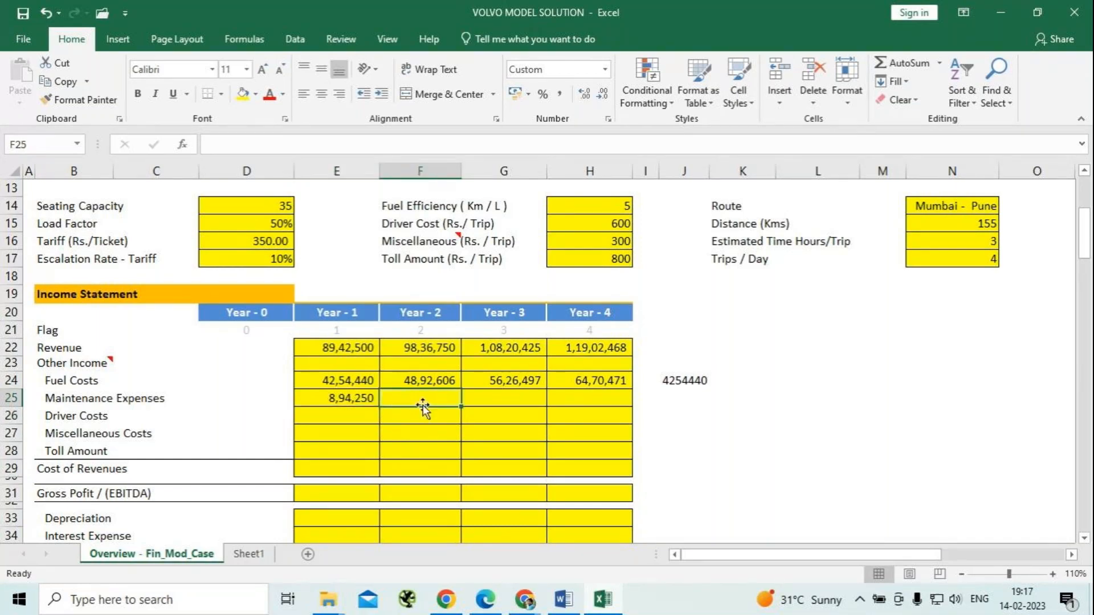
{"action": "scroll", "coordinate": [422, 405], "scroll_direction": "up", "scroll_amount": 2}
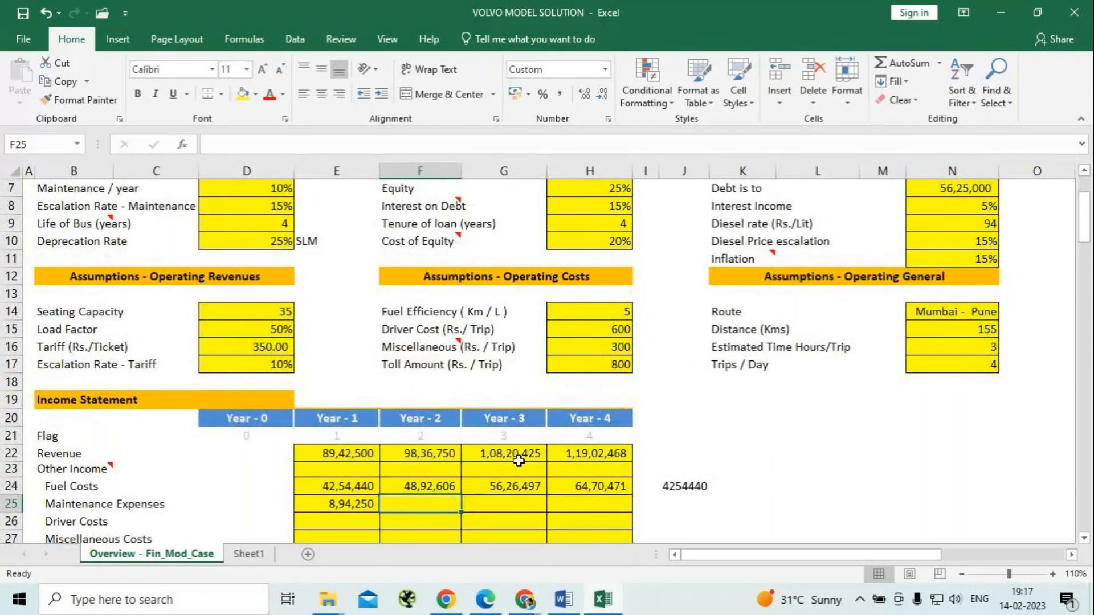
{"action": "type", "text": "="}
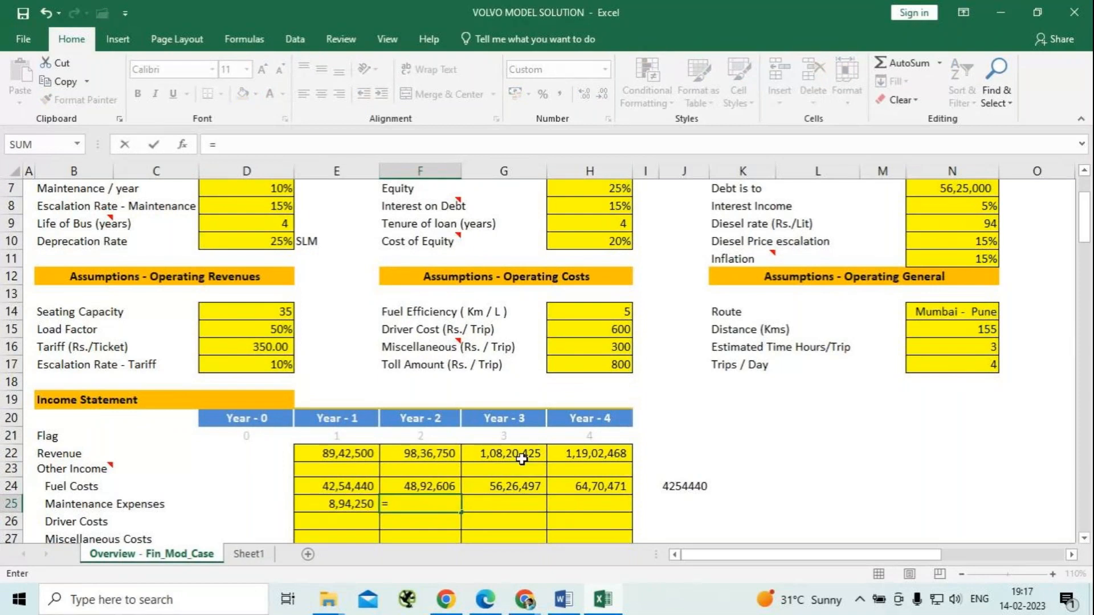
{"action": "left_click", "coordinate": [426, 453]}
{"action": "type", "text": "*10"}
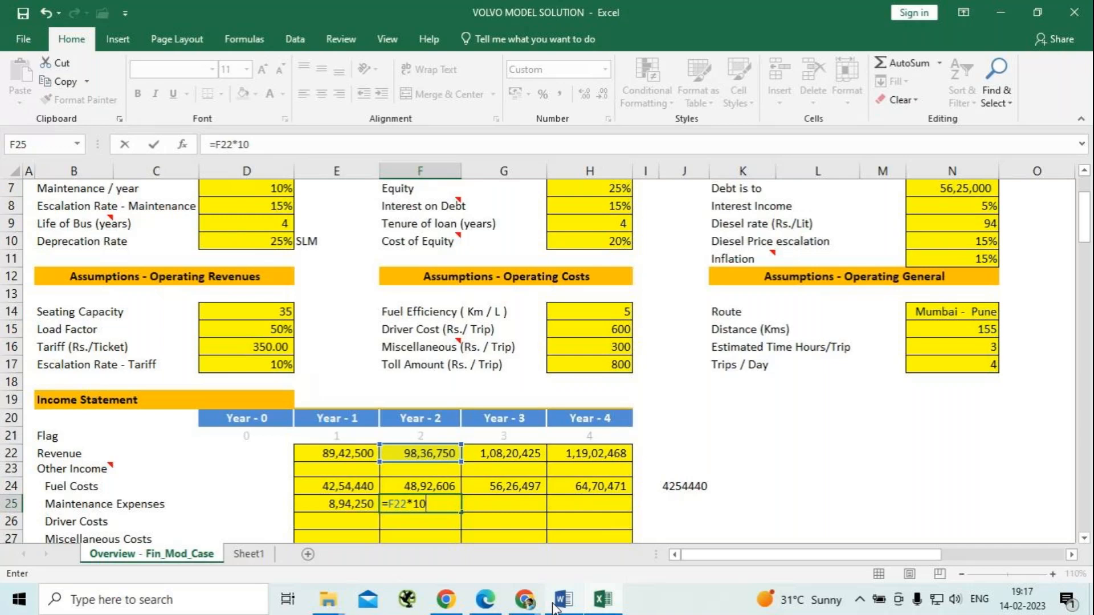
{"action": "type", "text": "%*(1+"}
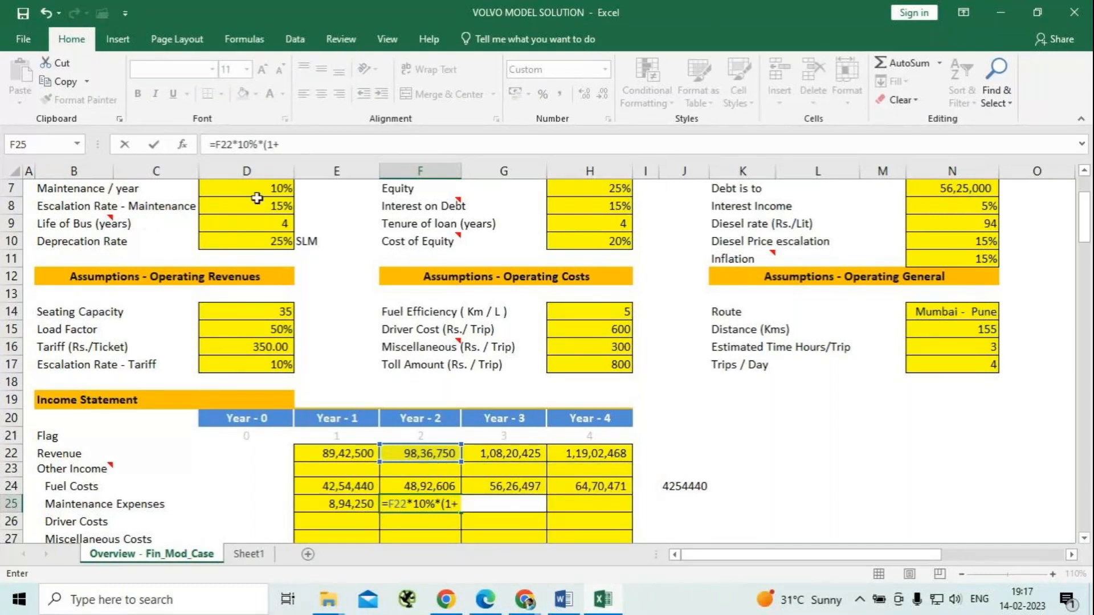
{"action": "left_click", "coordinate": [257, 200]}
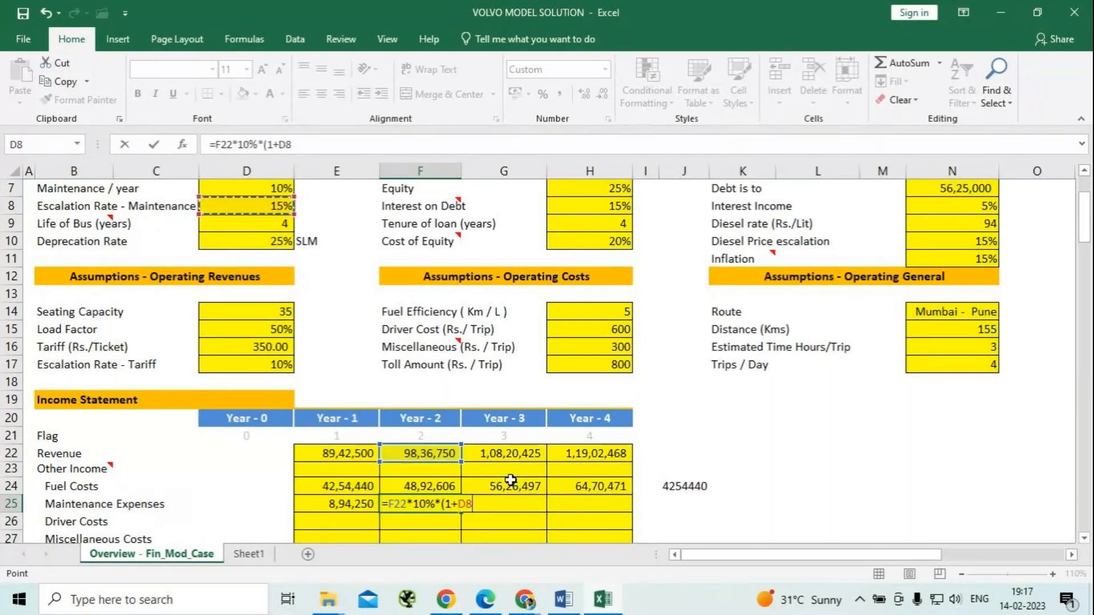
{"action": "type", "text": "%"}
{"action": "key", "text": "BackSpace"}
{"action": "key", "text": "F4"}
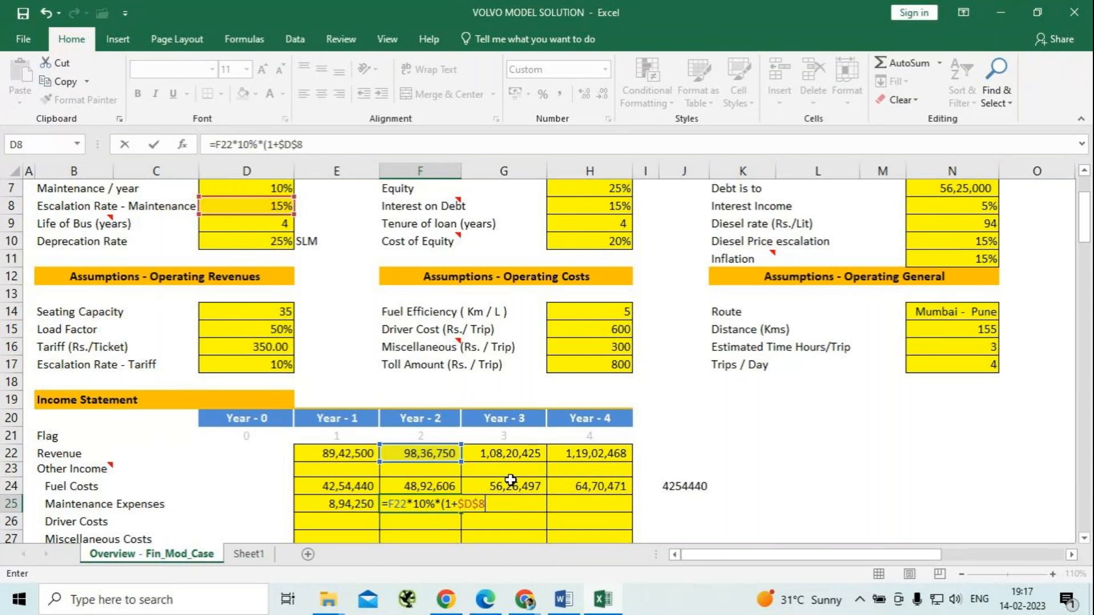
{"action": "type", "text": ")"}
{"action": "key", "text": "Return"}
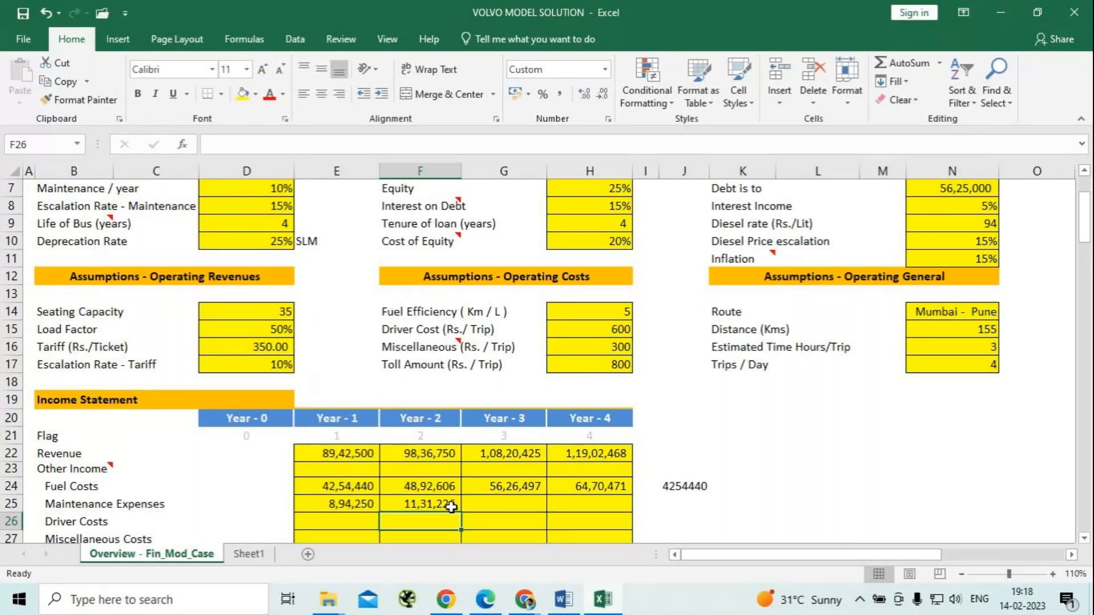
{"action": "left_click", "coordinate": [419, 505]}
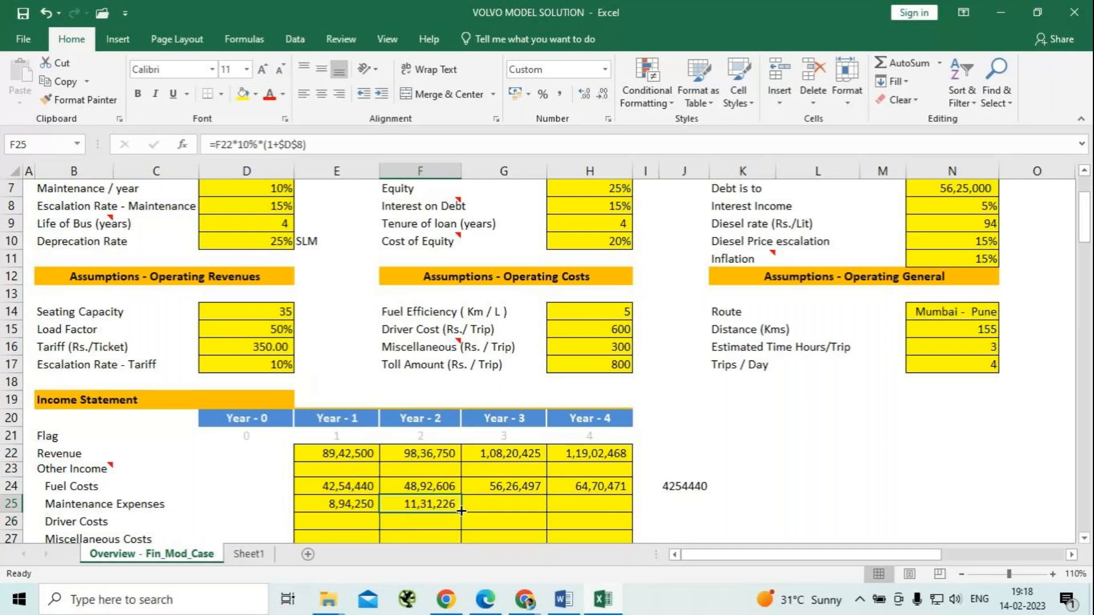
{"action": "left_click_drag", "start_coordinate": [461, 510], "coordinate": [595, 510]}
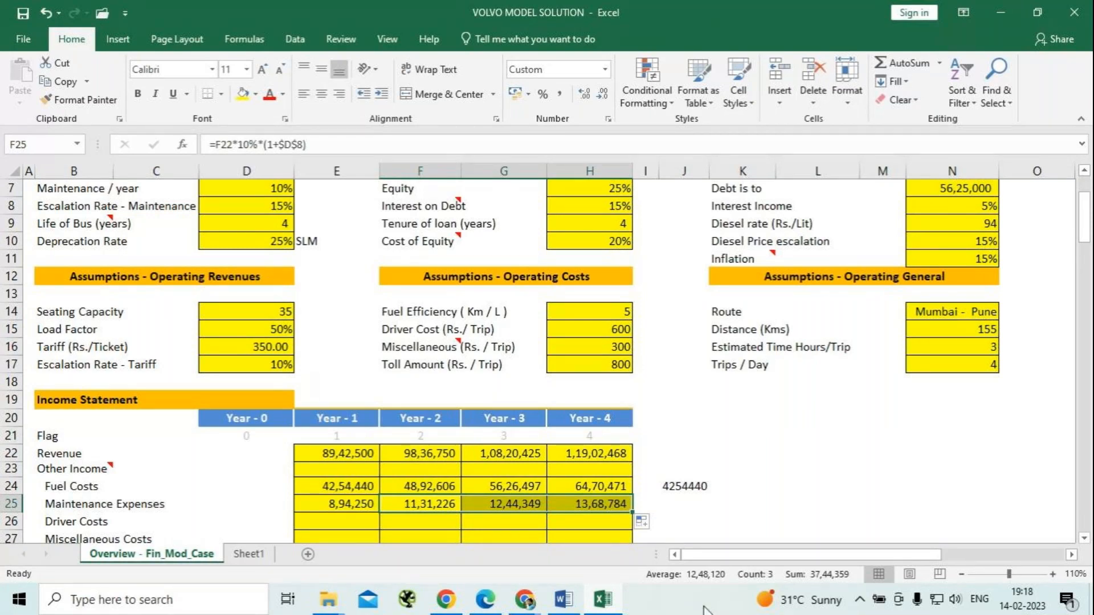
Enter the Year-1 Driver Costs formula =H15*N17*365 in E26 from the driver cost per trip and trips per day.
{"action": "left_click", "coordinate": [343, 522]}
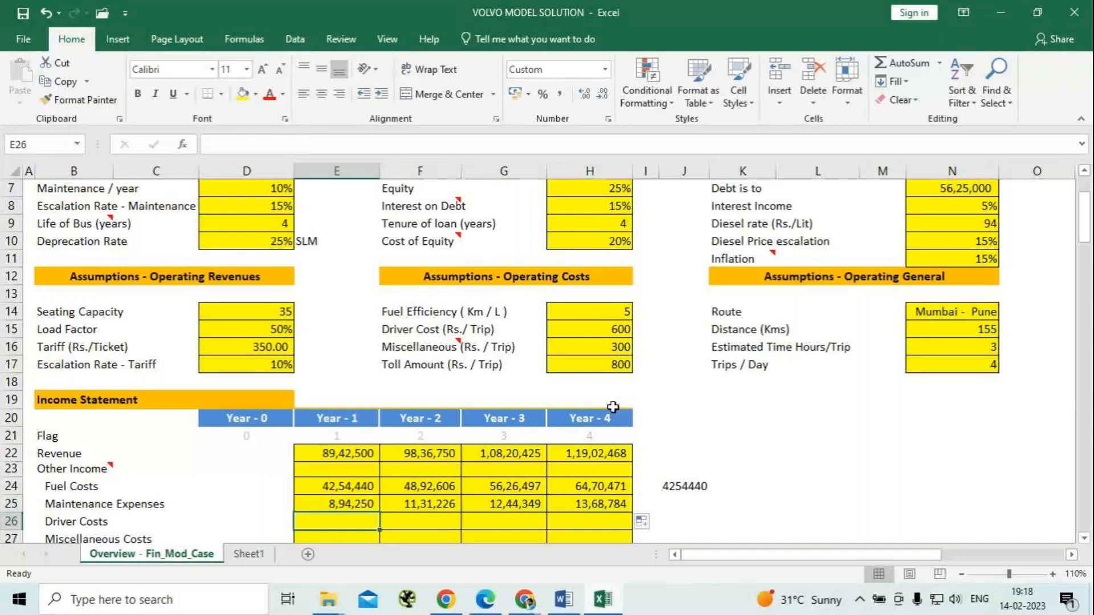
{"action": "scroll", "coordinate": [278, 413], "scroll_direction": "down", "scroll_amount": 2}
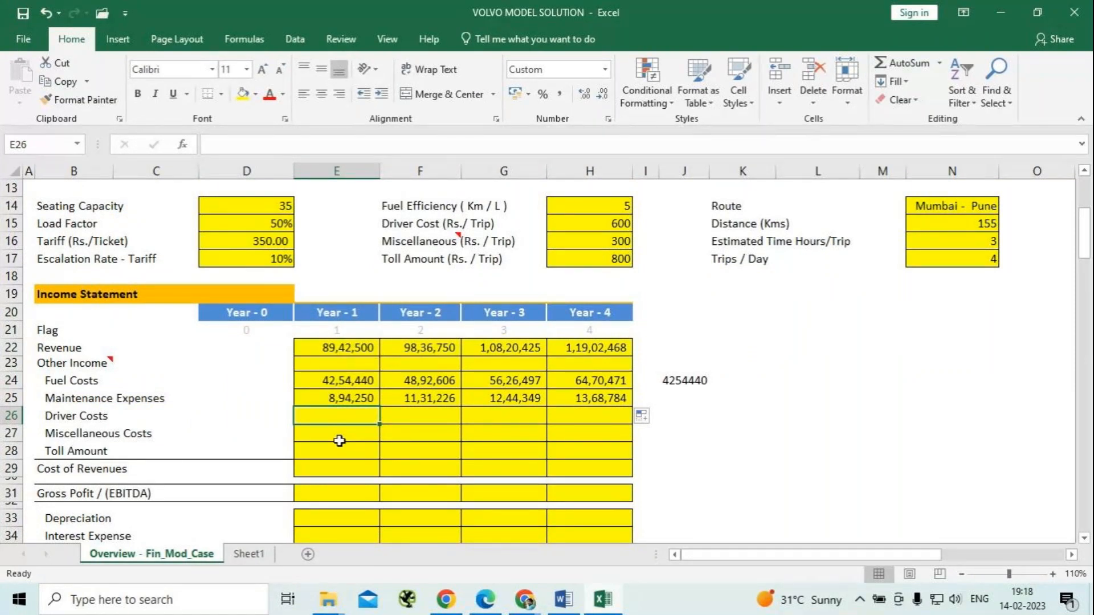
{"action": "type", "text": "="}
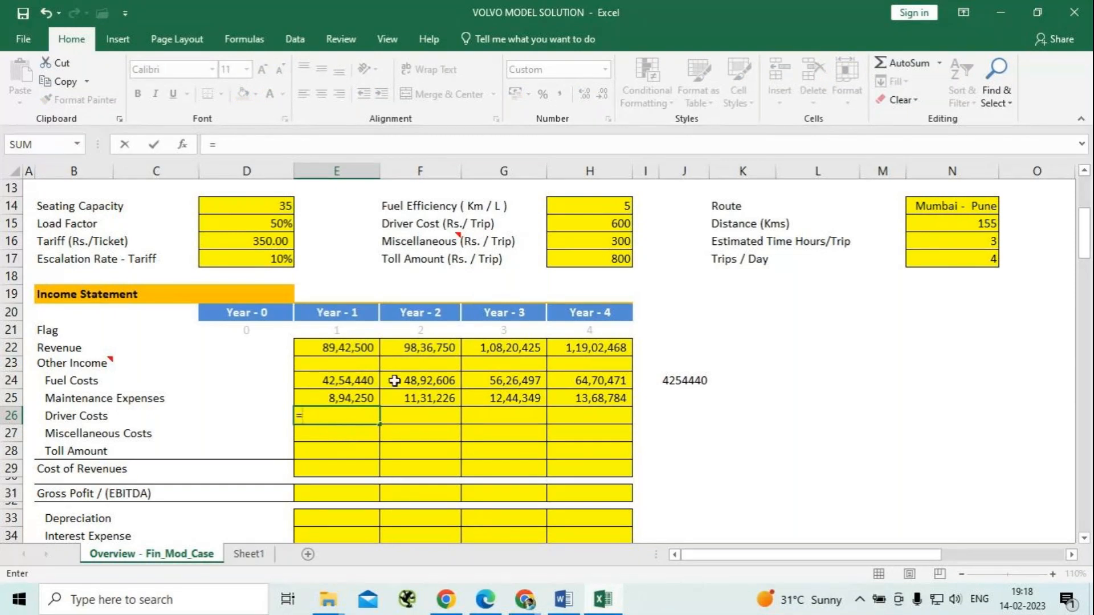
{"action": "left_click", "coordinate": [606, 223]}
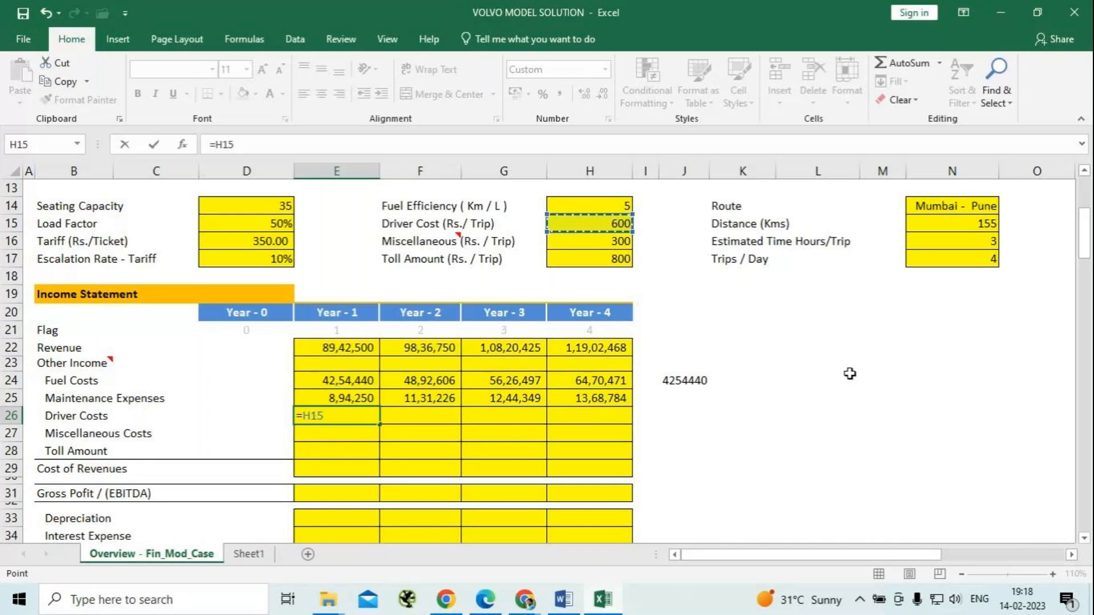
{"action": "type", "text": "*4*"}
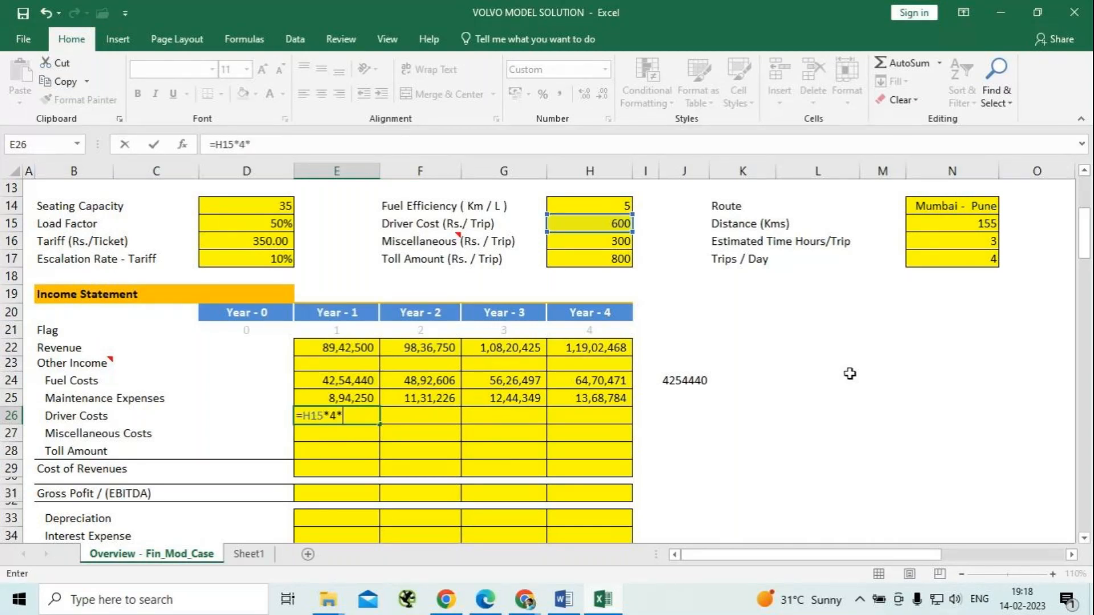
{"action": "type", "text": "365"}
{"action": "key", "text": "BackSpace"}
{"action": "key", "text": "BackSpace"}
{"action": "key", "text": "BackSpace"}
{"action": "key", "text": "BackSpace"}
{"action": "key", "text": "BackSpace"}
{"action": "left_click", "coordinate": [977, 260]}
{"action": "type", "text": "*"}
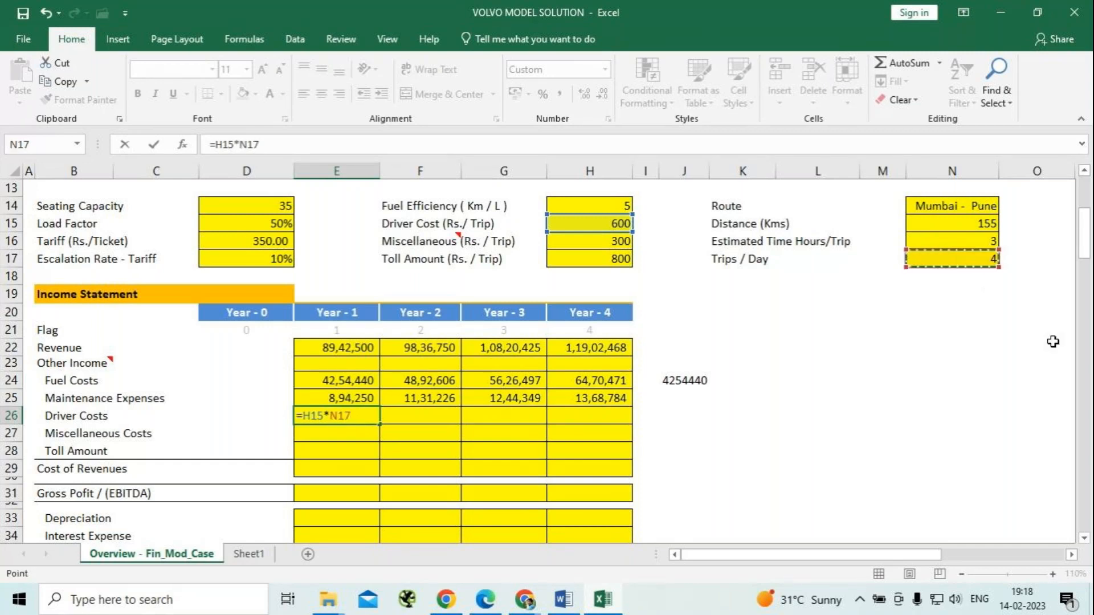
{"action": "type", "text": "365"}
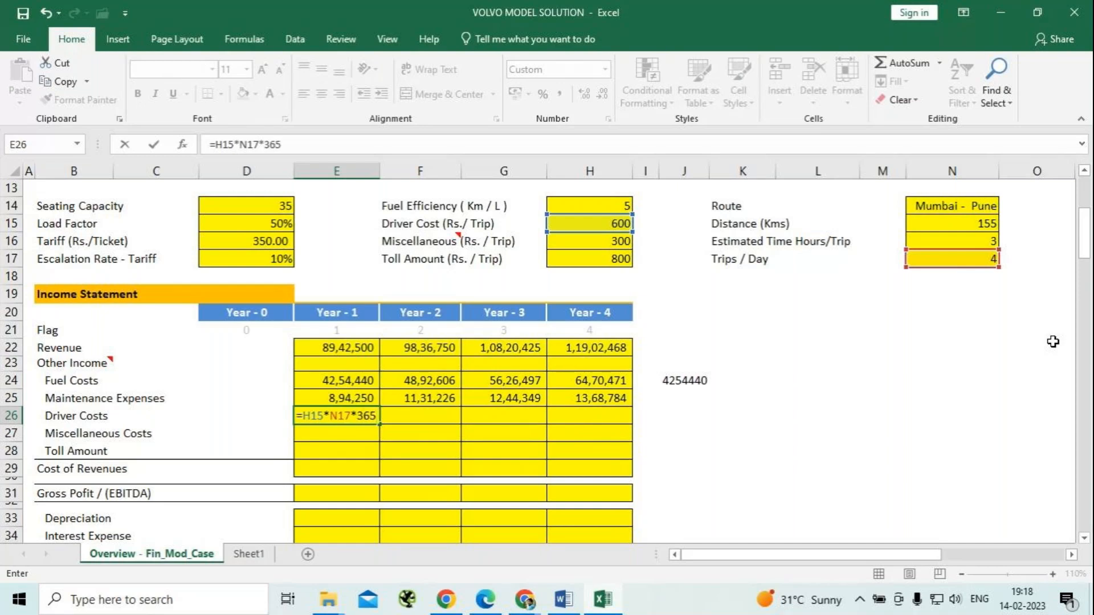
{"action": "key", "text": "Return"}
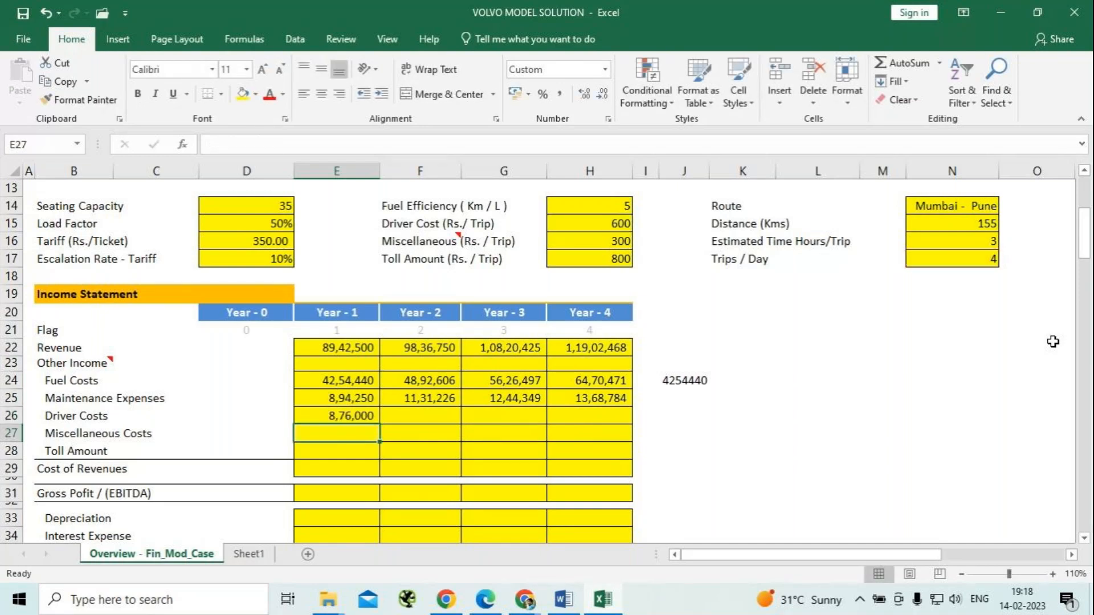
Enter the Year-2 Driver Costs in F26 with the formula =E26*(1+$N$11), escalating Year 1 by the inflation rate.
{"action": "key", "text": "Up"}
{"action": "key", "text": "Right"}
{"action": "type", "text": "="}
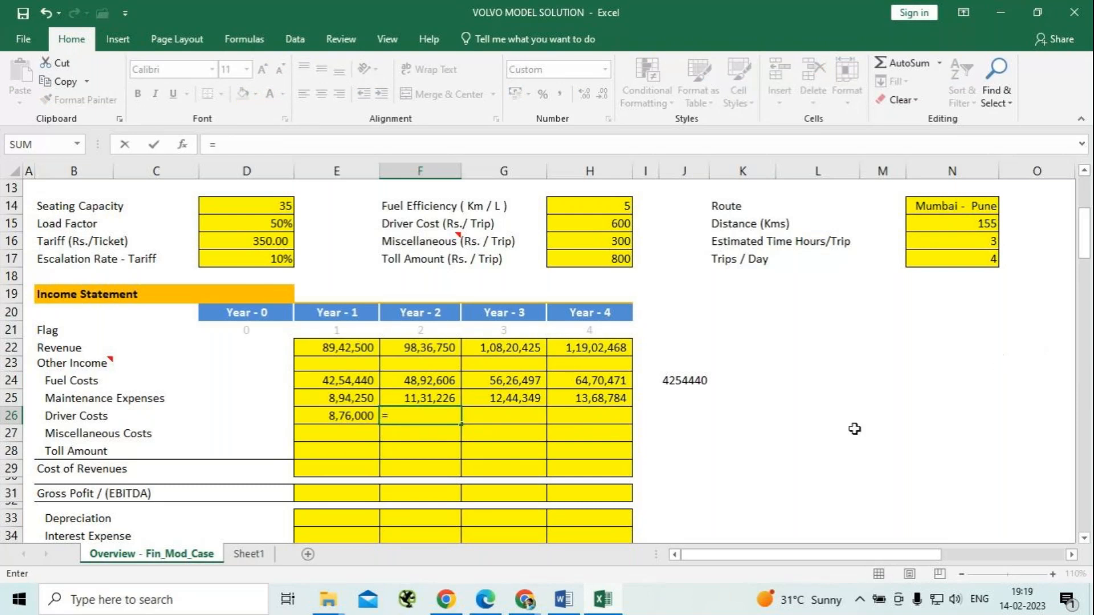
{"action": "scroll", "coordinate": [855, 429], "scroll_direction": "up", "scroll_amount": 2}
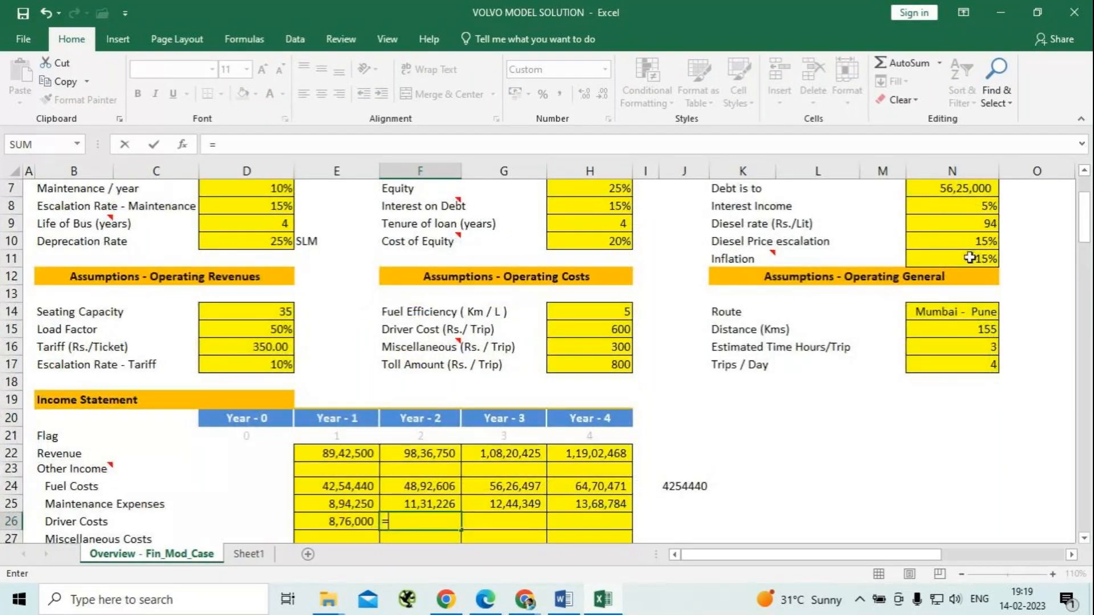
{"action": "mouse_move", "coordinate": [771, 256]}
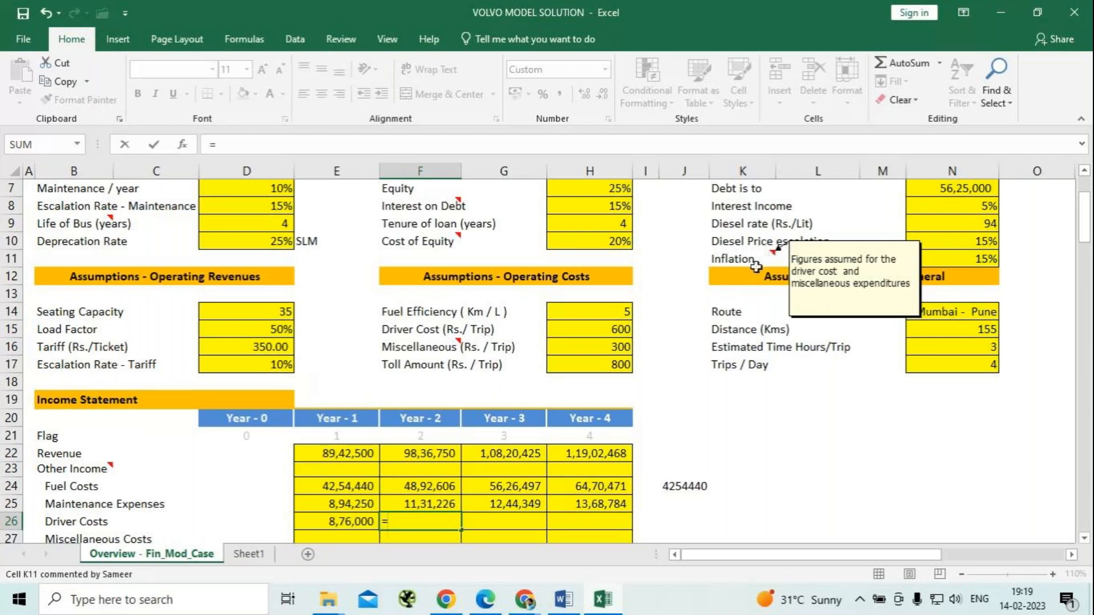
{"action": "left_click", "coordinate": [342, 520]}
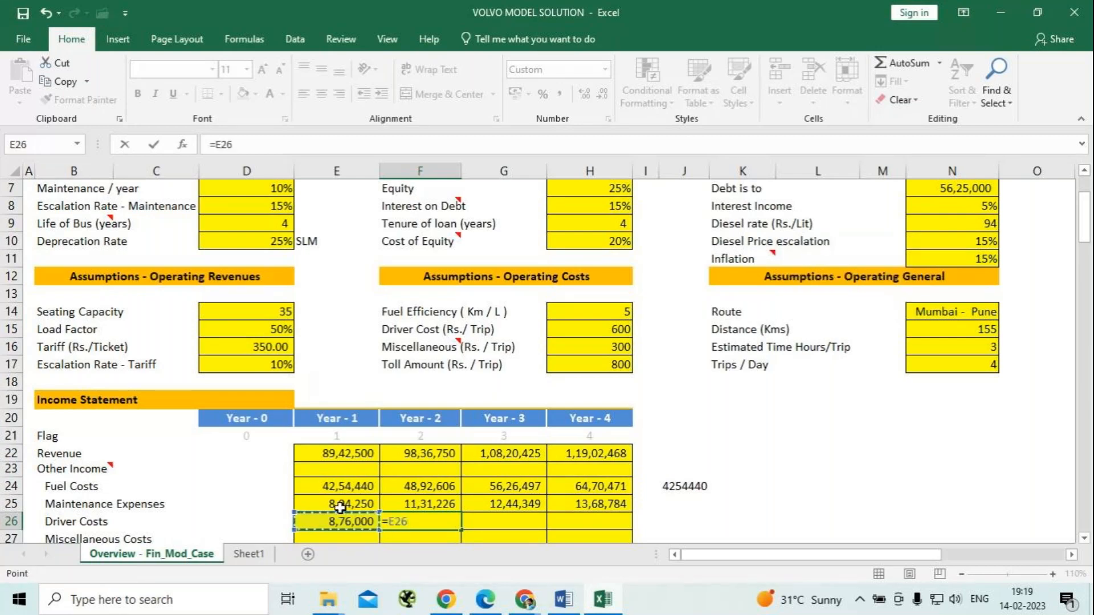
{"action": "type", "text": "*(1+"}
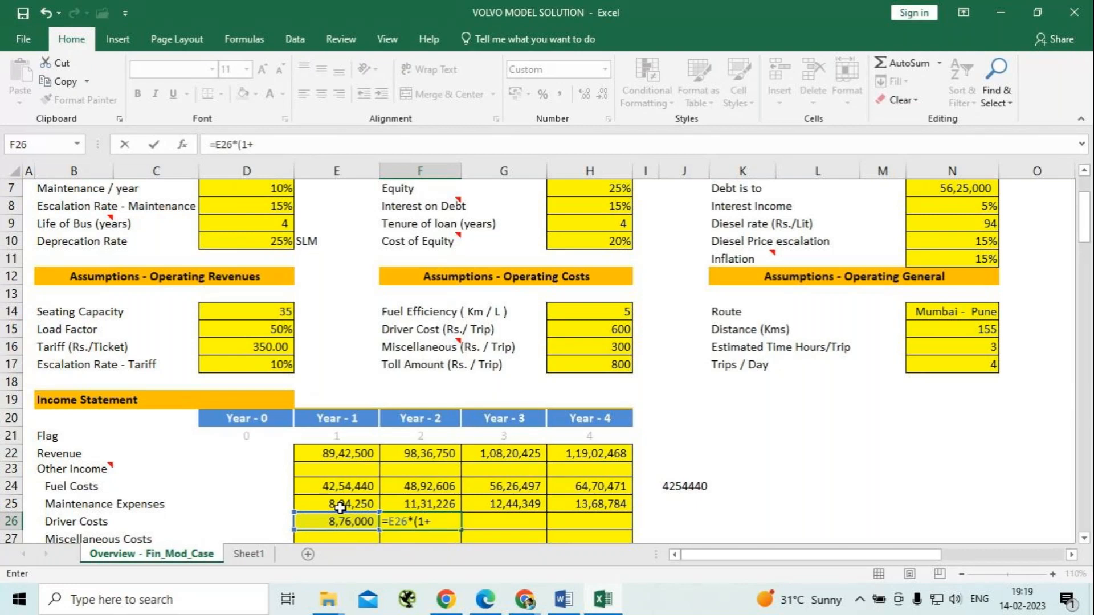
{"action": "left_click", "coordinate": [965, 262]}
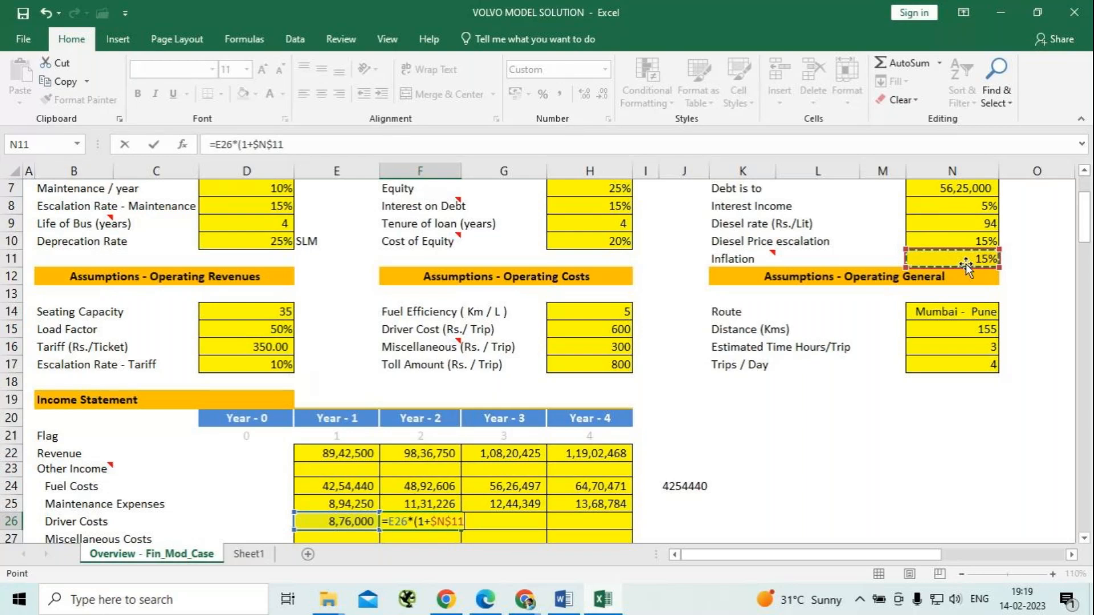
{"action": "type", "text": ")"}
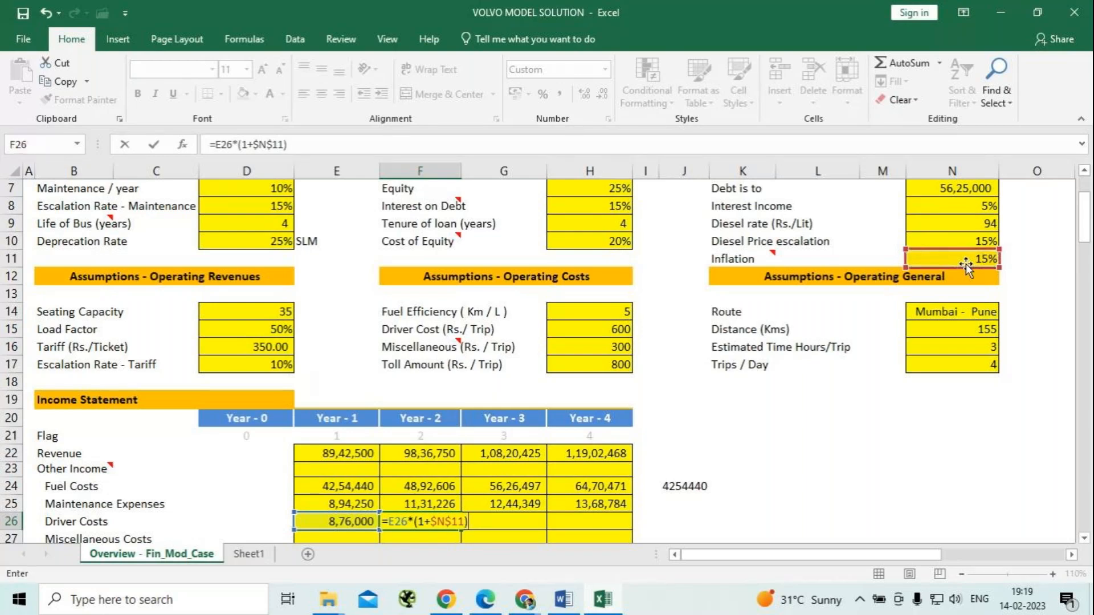
{"action": "key", "text": "Return"}
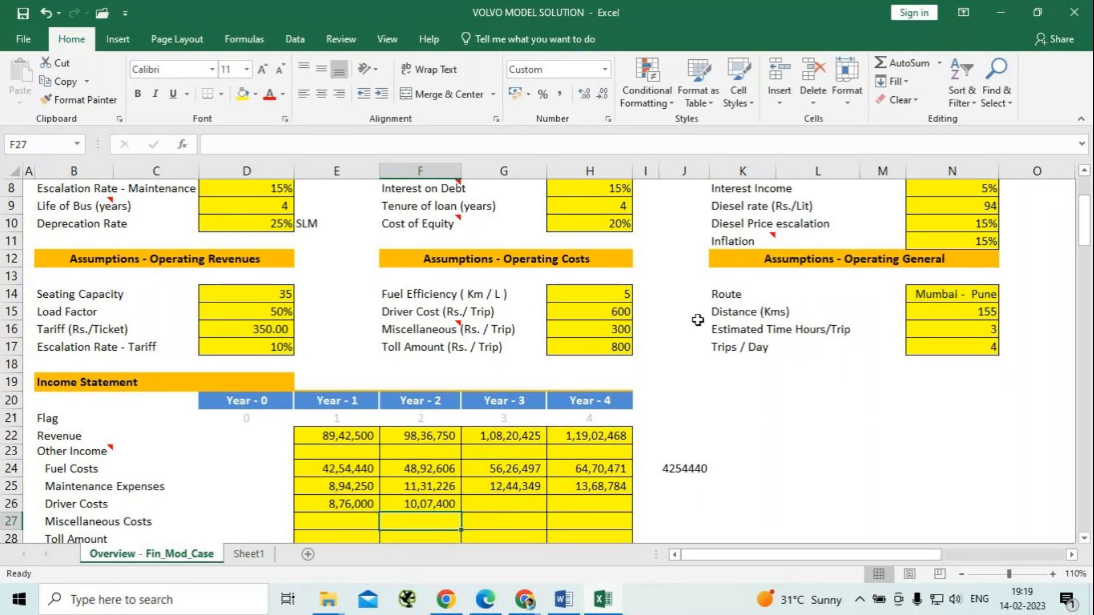
Fill the Year-2 Driver Costs formula across to Year 3 and Year 4 in G26:H26.
{"action": "left_click", "coordinate": [440, 506]}
{"action": "left_click_drag", "start_coordinate": [461, 512], "coordinate": [620, 505]}
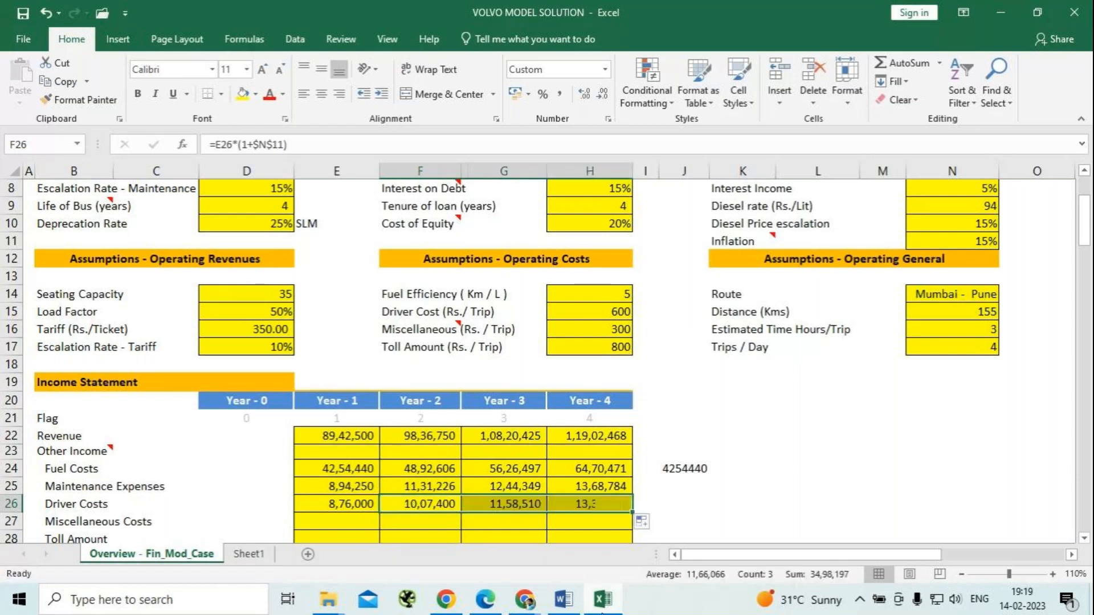
{"action": "mouse_move", "coordinate": [601, 612]}
{"action": "left_click", "coordinate": [814, 465]}
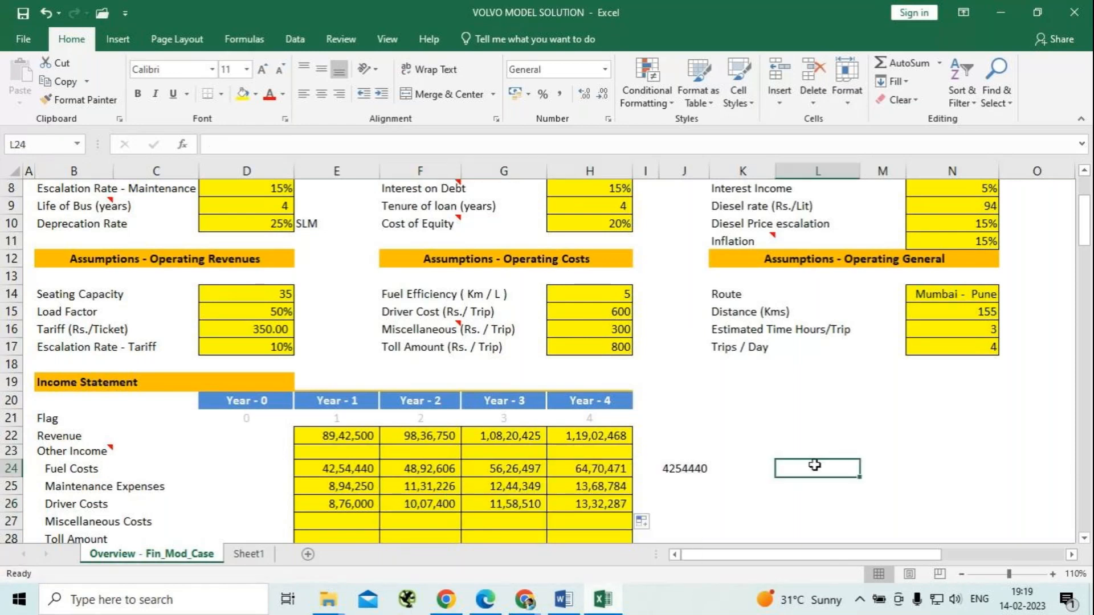
Enter the Year-1 Miscellaneous Costs formula =H16*N17*365 in E27 from the miscellaneous cost per trip and trips per day.
{"action": "scroll", "coordinate": [483, 449], "scroll_direction": "down", "scroll_amount": 2}
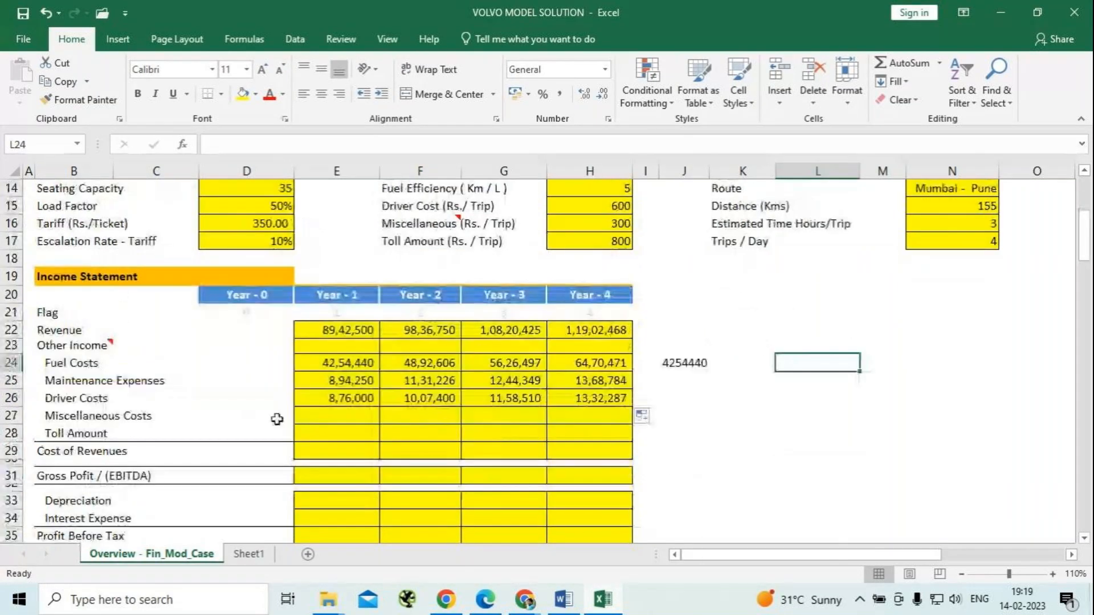
{"action": "left_click", "coordinate": [347, 418]}
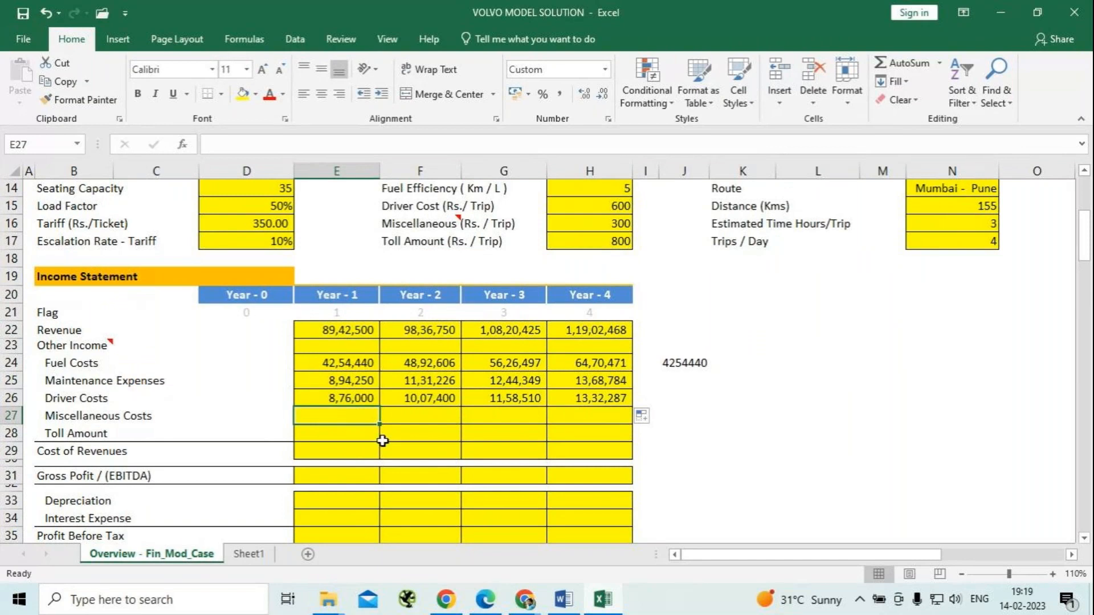
{"action": "type", "text": "="}
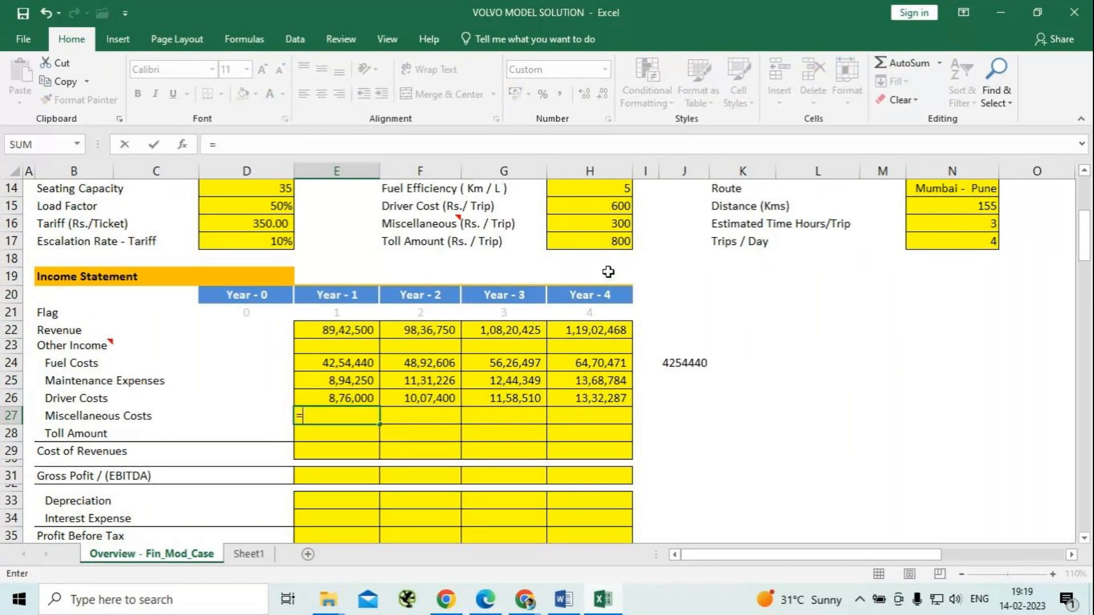
{"action": "left_click", "coordinate": [590, 223]}
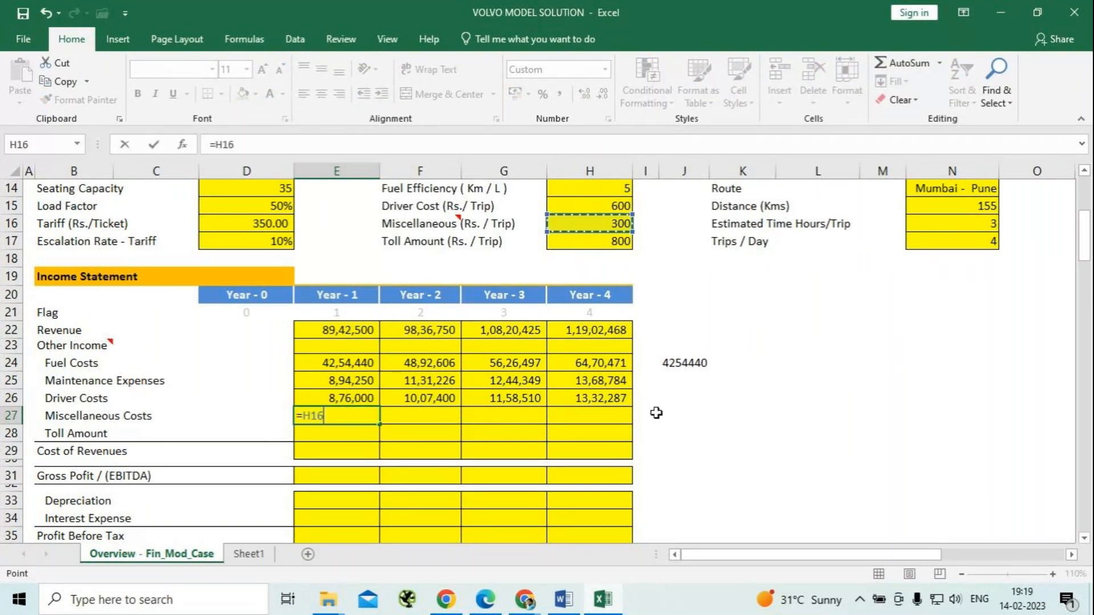
{"action": "type", "text": "*"}
{"action": "left_click", "coordinate": [976, 244]}
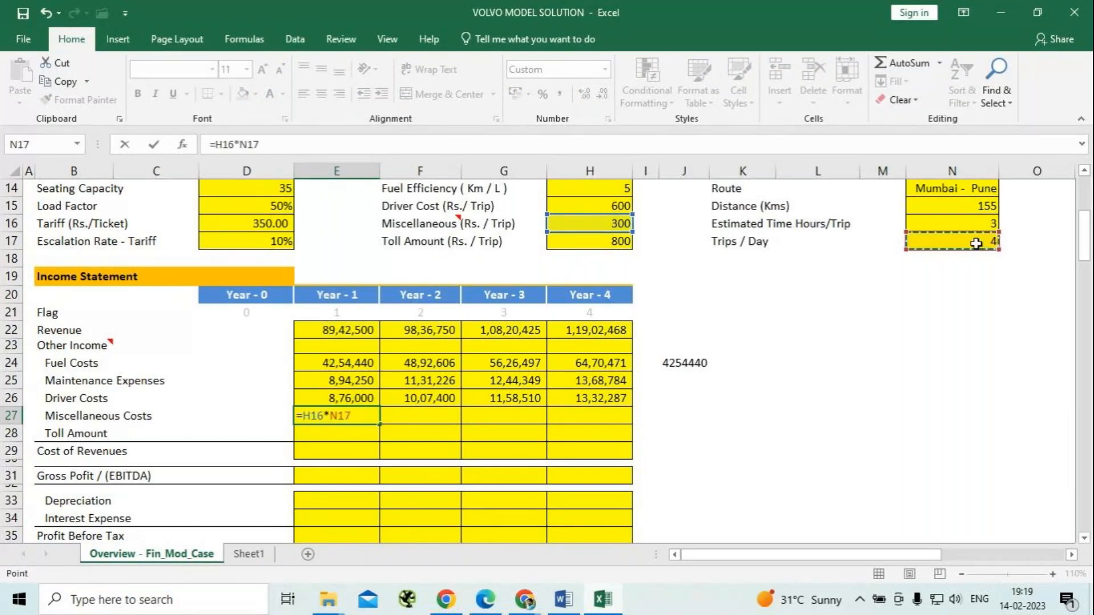
{"action": "type", "text": "*"}
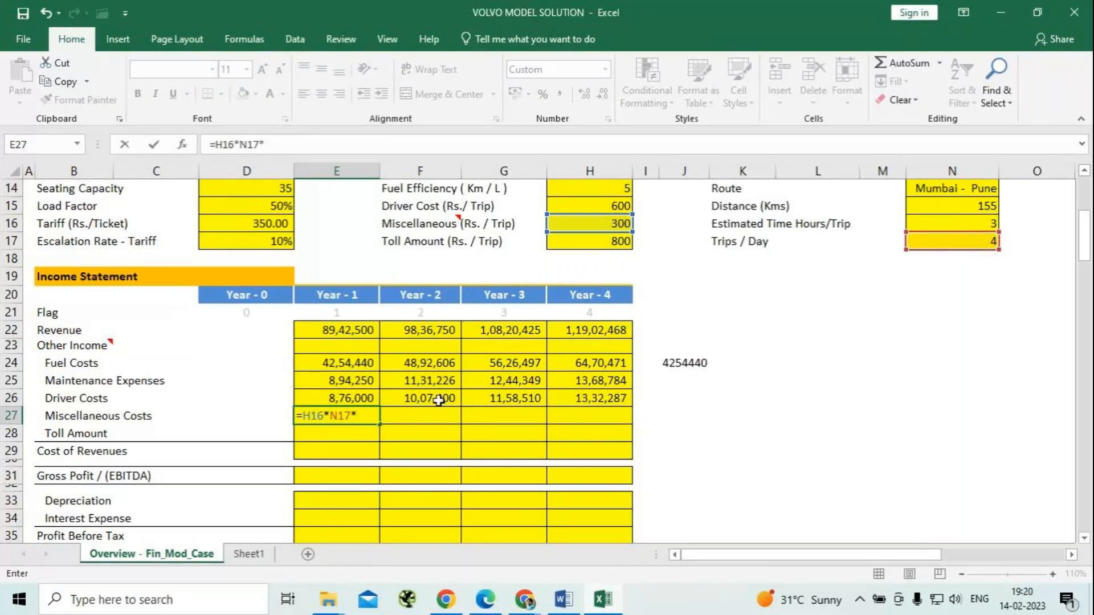
{"action": "scroll", "coordinate": [438, 400], "scroll_direction": "up", "scroll_amount": 2}
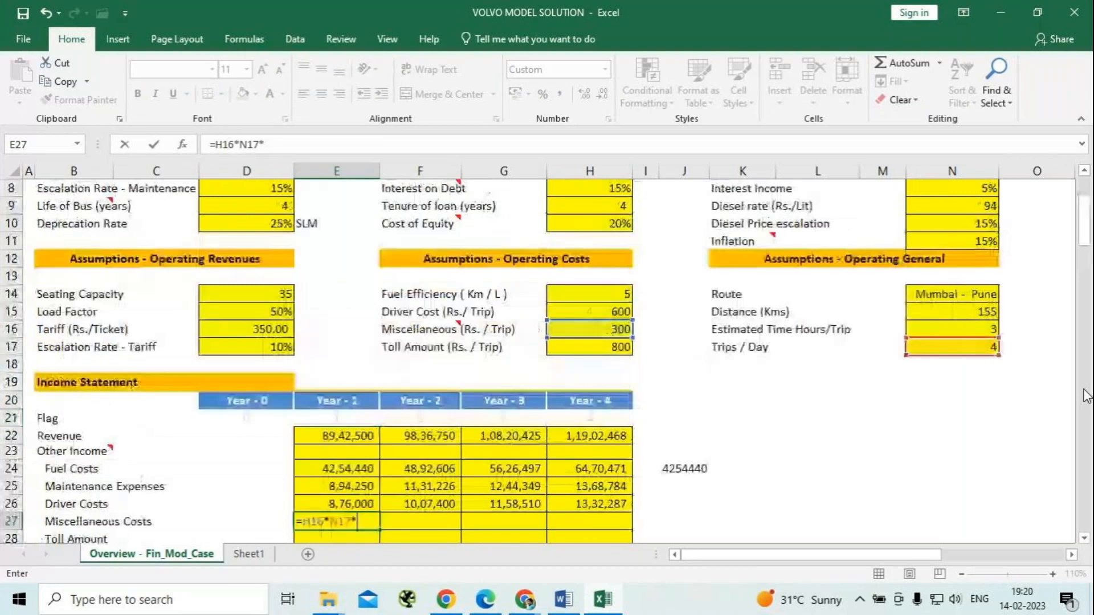
{"action": "left_click", "coordinate": [969, 242]}
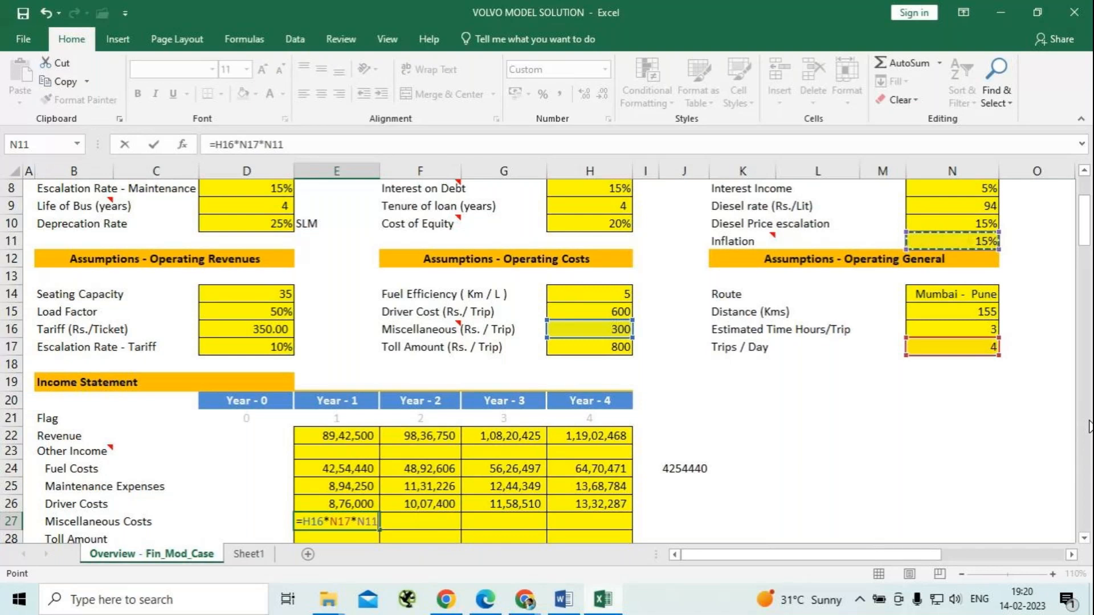
{"action": "key", "text": "F4"}
{"action": "key", "text": "BackSpace"}
{"action": "key", "text": "BackSpace"}
{"action": "key", "text": "BackSpace"}
{"action": "key", "text": "BackSpace"}
{"action": "key", "text": "BackSpace"}
{"action": "type", "text": "365"}
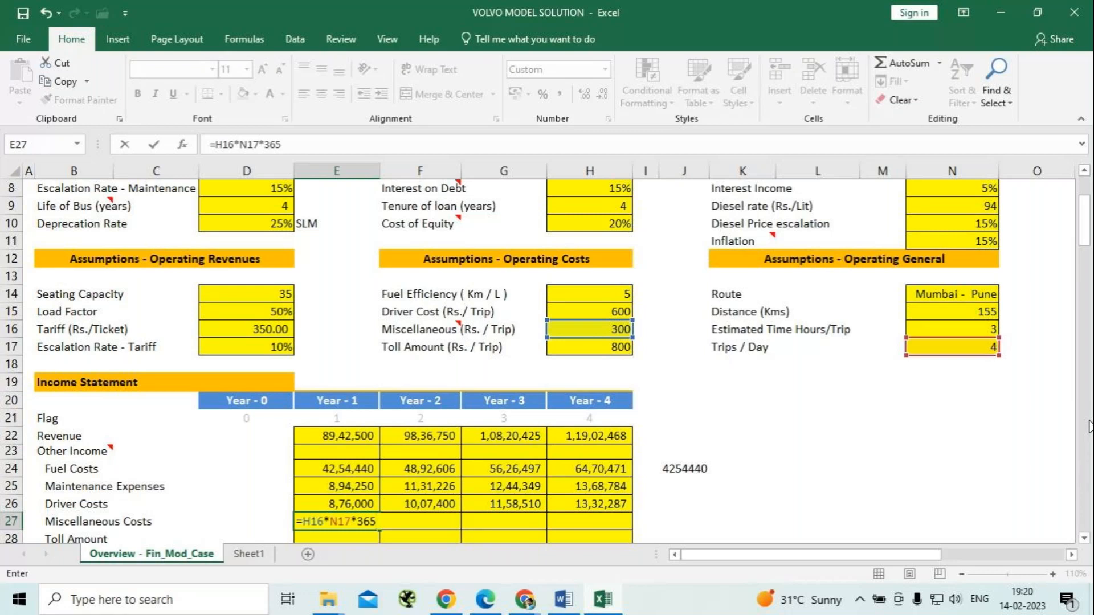
{"action": "key", "text": "Return"}
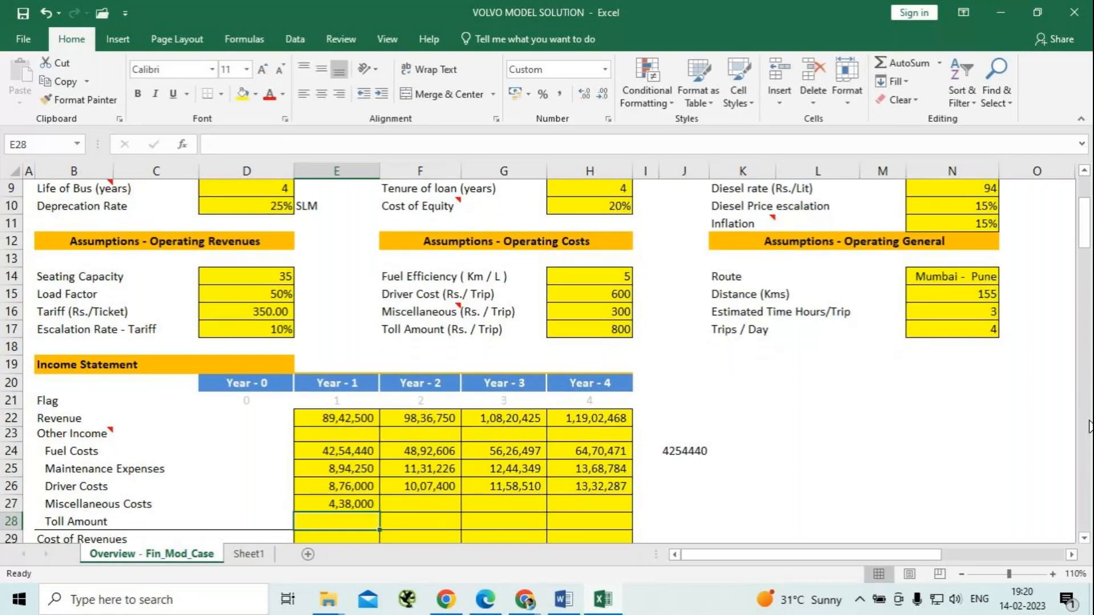
Enter the Year-2 Miscellaneous Costs in F27 with the formula =E27*(1+$N$11), applying the inflation rate to Year 1.
{"action": "key", "text": "Up"}
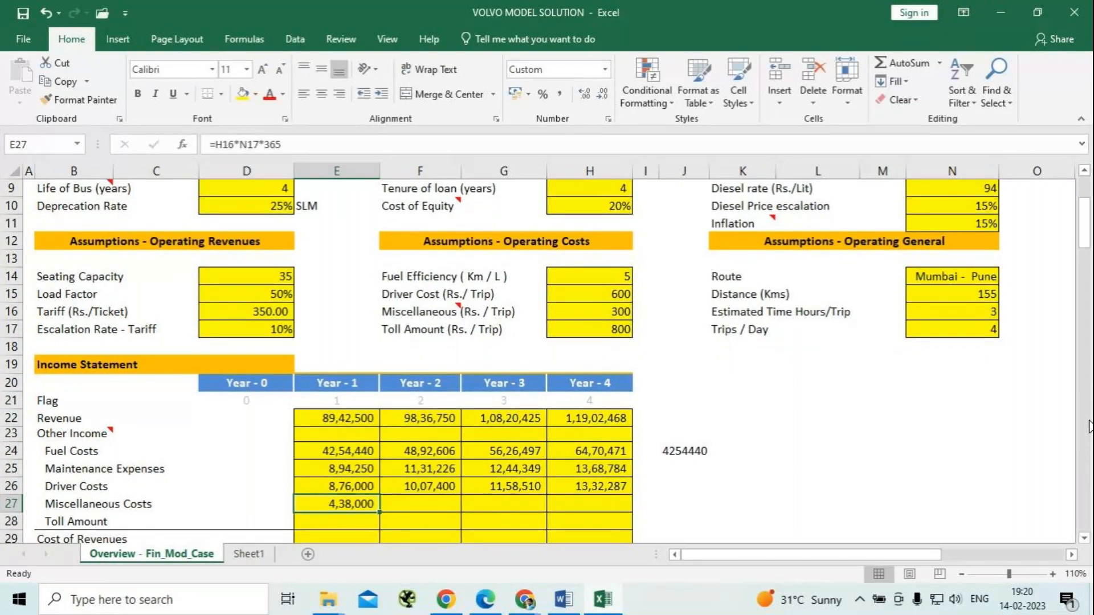
{"action": "key", "text": "Right"}
{"action": "type", "text": "="}
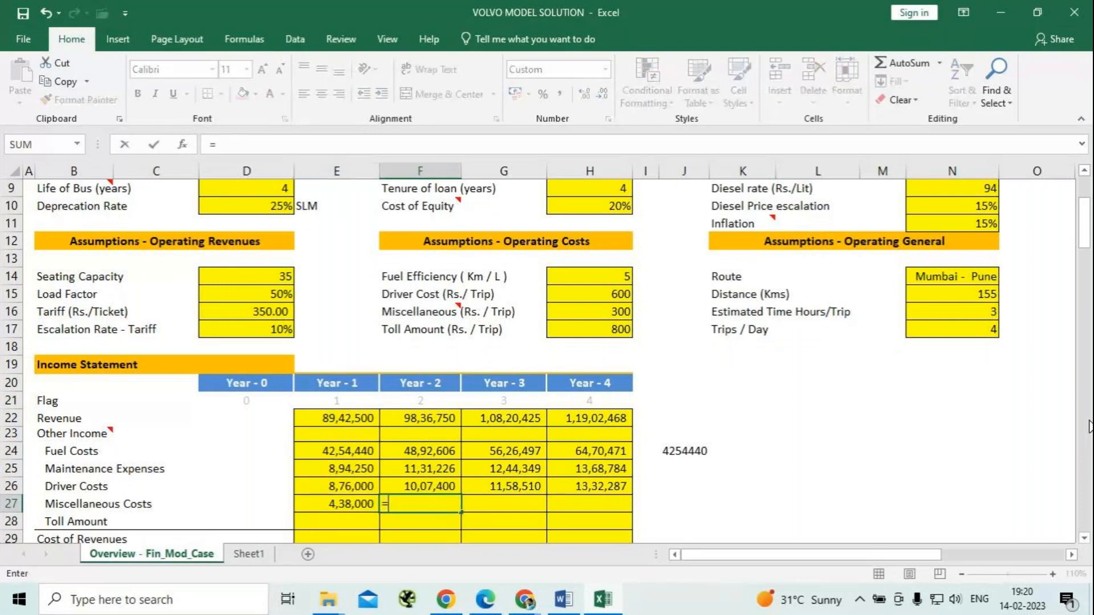
{"action": "key", "text": "Left"}
{"action": "type", "text": "*(1+"}
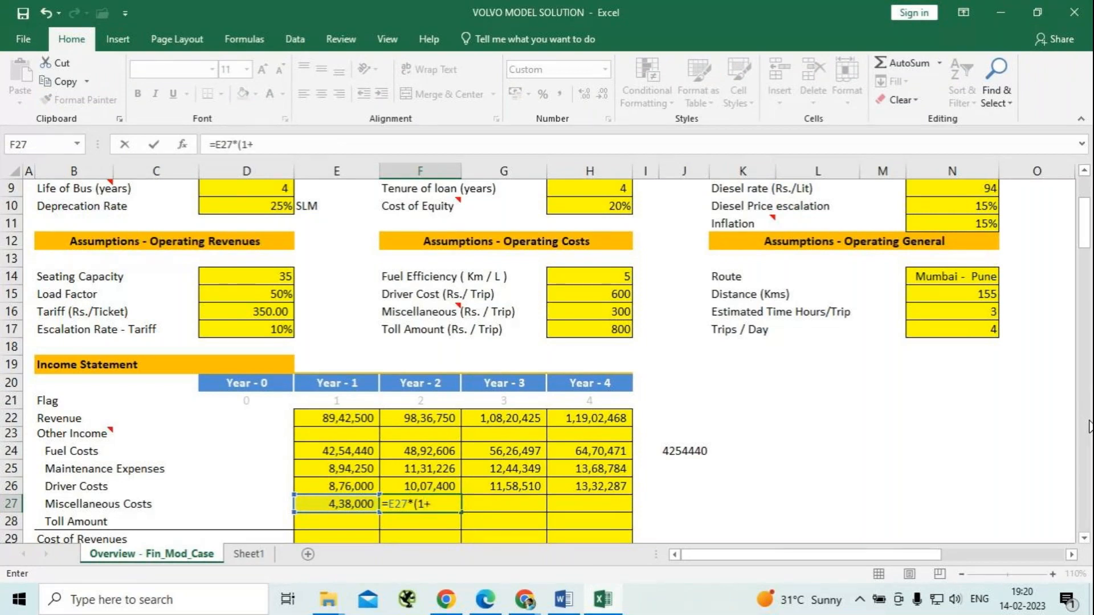
{"action": "type", "text": "15"}
{"action": "key", "text": "BackSpace"}
{"action": "key", "text": "BackSpace"}
{"action": "left_click", "coordinate": [948, 230]}
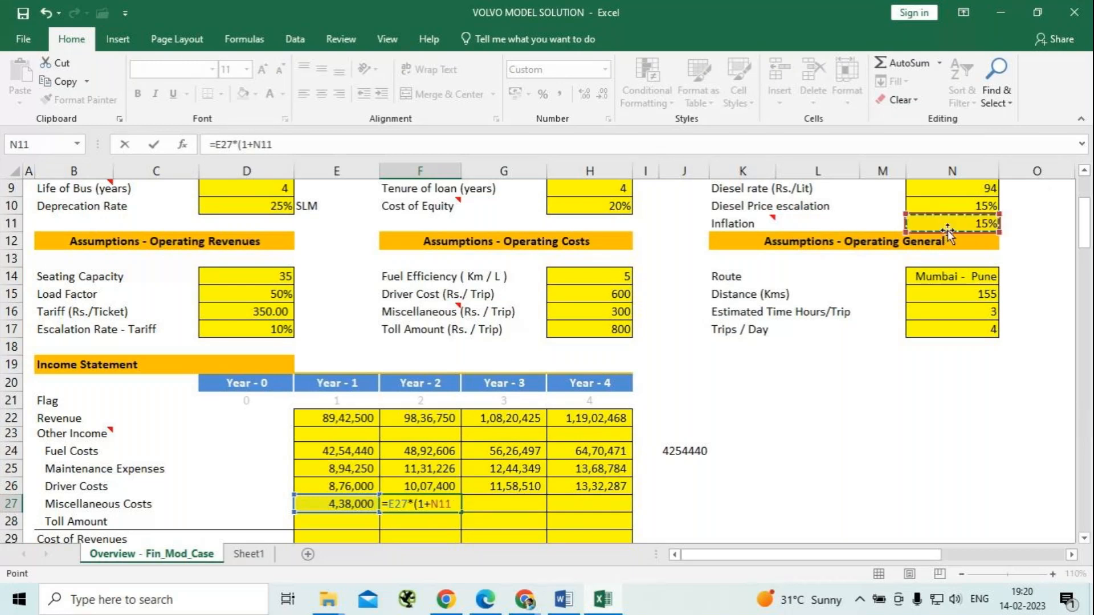
{"action": "key", "text": "F4"}
{"action": "type", "text": ")"}
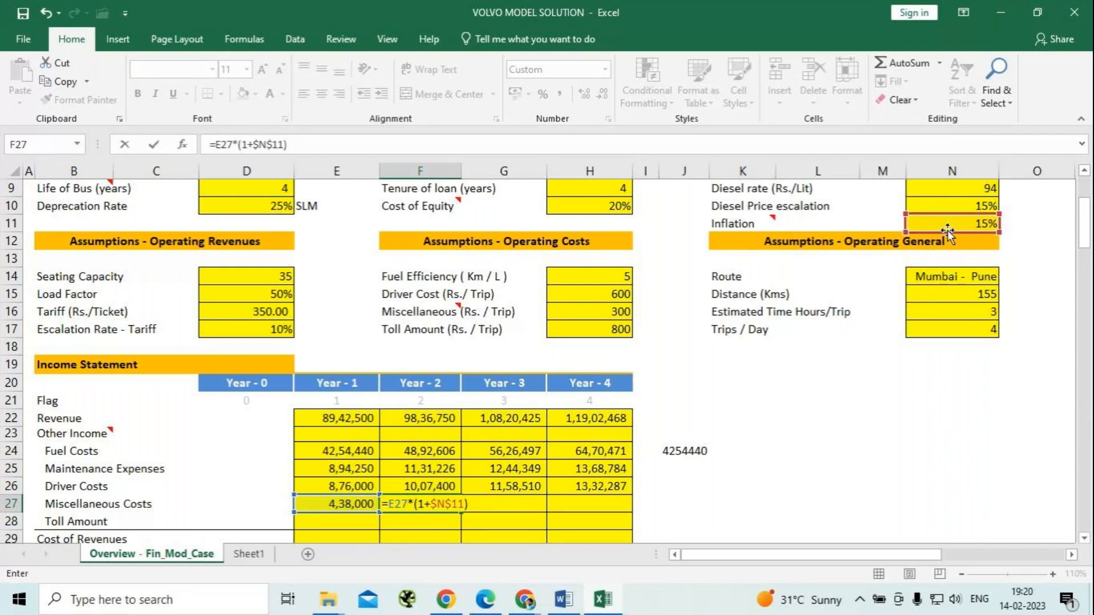
{"action": "key", "text": "Return"}
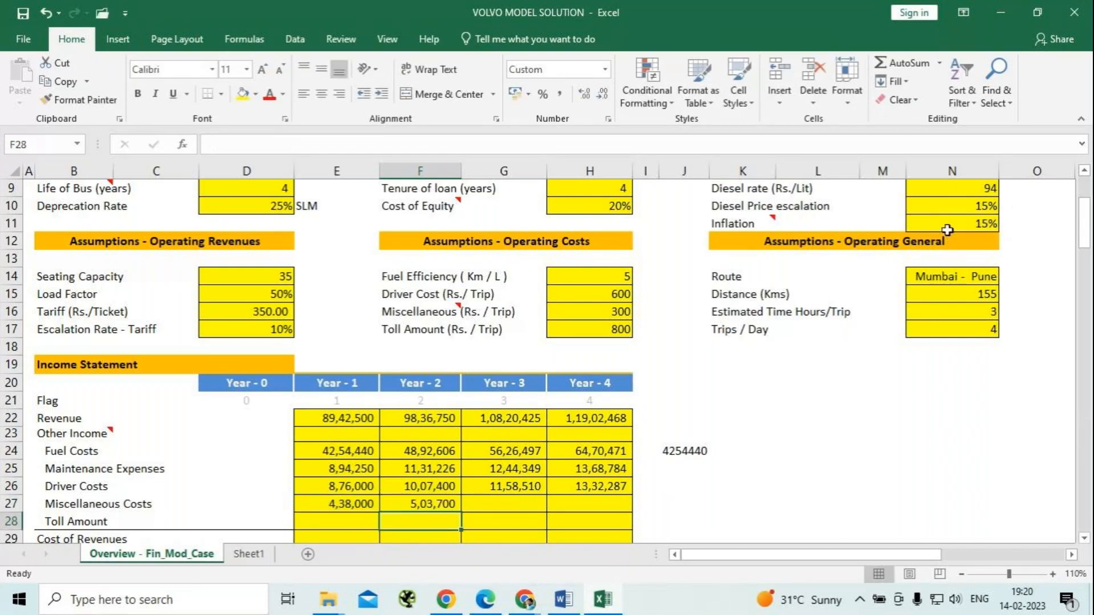
Fill the Year-2 Miscellaneous Costs formula across to Year 3 and Year 4 in G27:H27.
{"action": "key", "text": "Up"}
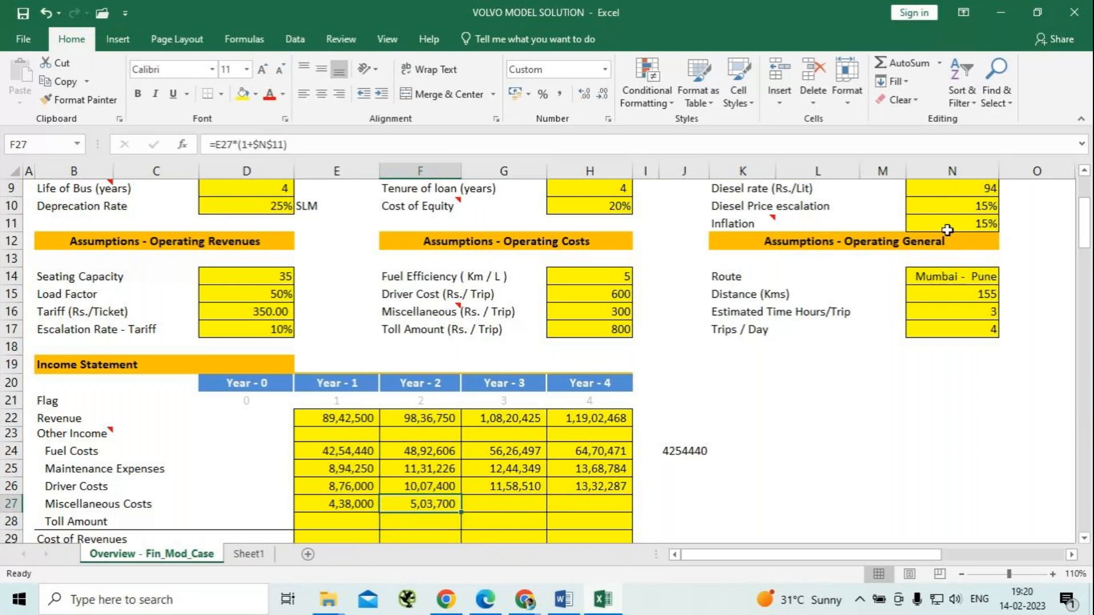
{"action": "key", "text": "shift+Right"}
{"action": "key", "text": "shift+Right"}
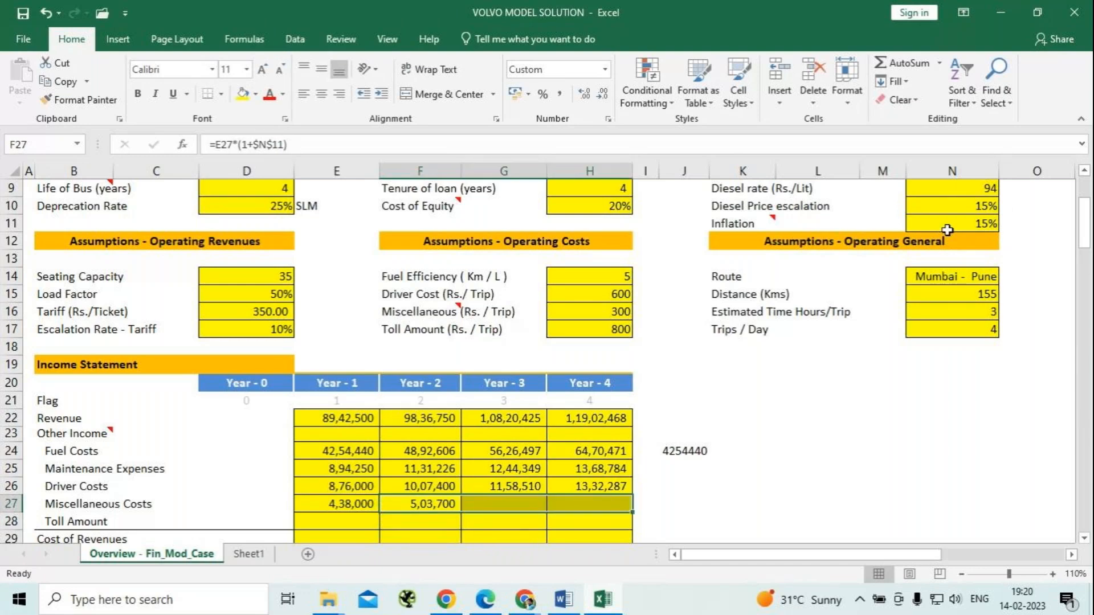
{"action": "key", "text": "ctrl+r"}
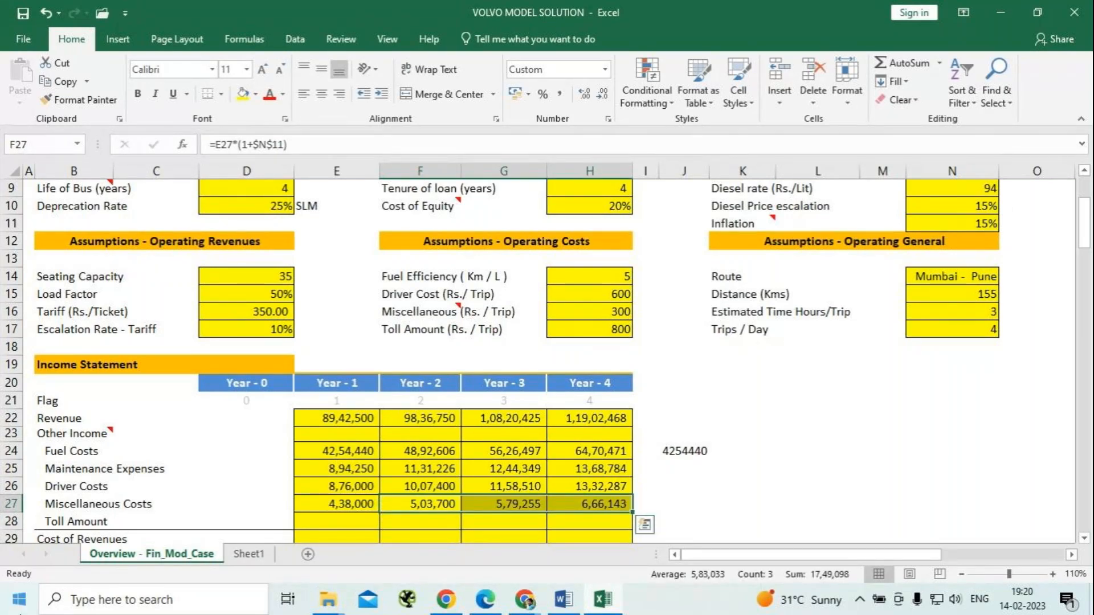
{"action": "left_click", "coordinate": [331, 509]}
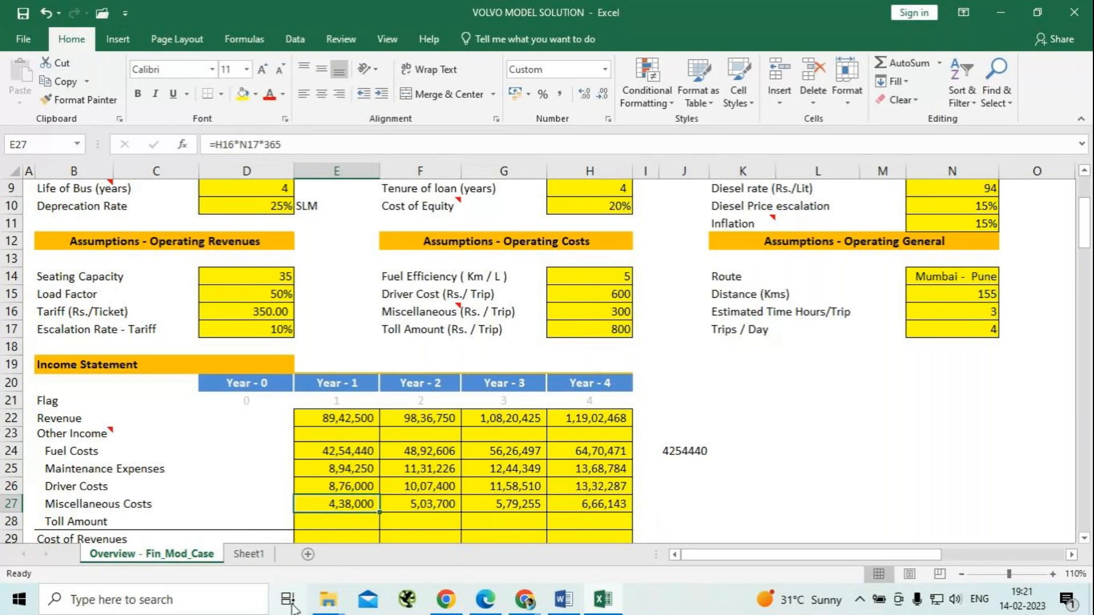
Enter the Year-1 Toll Amount formula =$H$17*$N$17*365 in E28 from the toll per trip and trips per day, using absolute references.
{"action": "scroll", "coordinate": [340, 452], "scroll_direction": "down", "scroll_amount": 1}
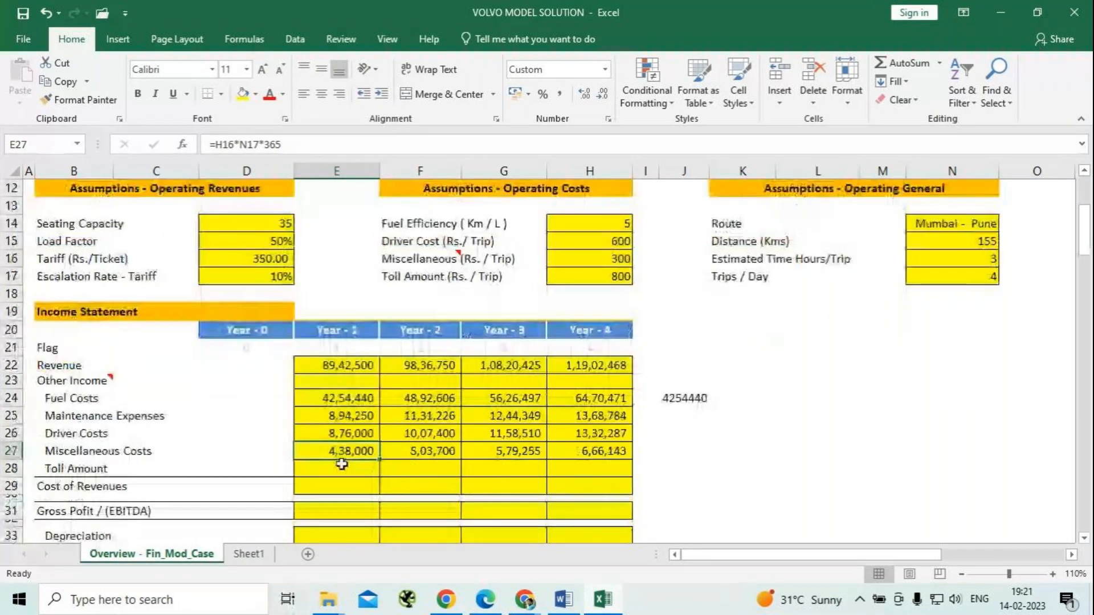
{"action": "left_click", "coordinate": [359, 471]}
{"action": "type", "text": "="}
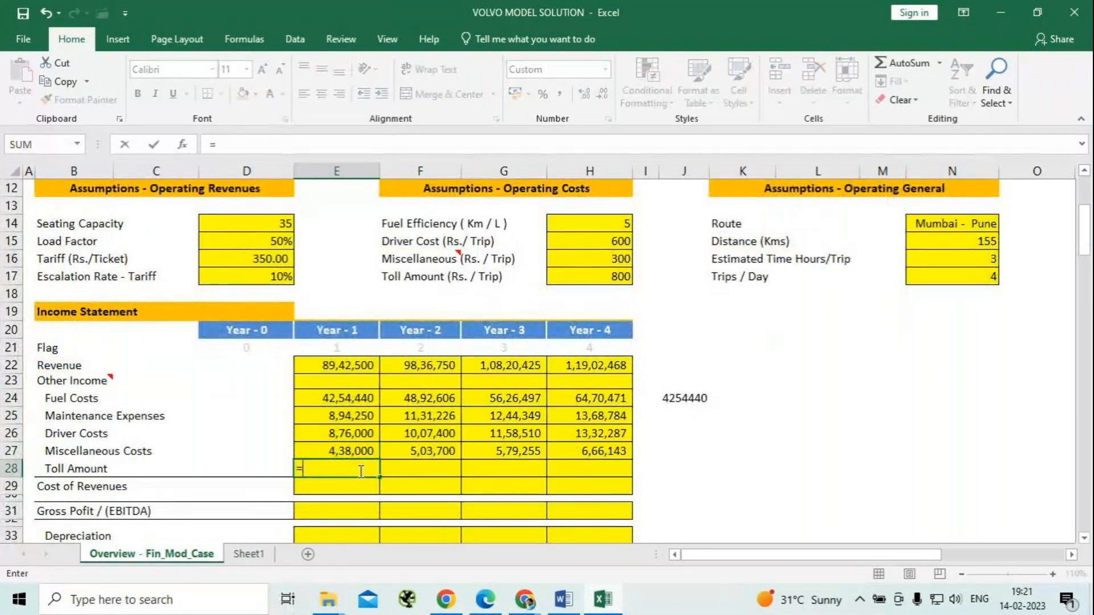
{"action": "left_click", "coordinate": [609, 280]}
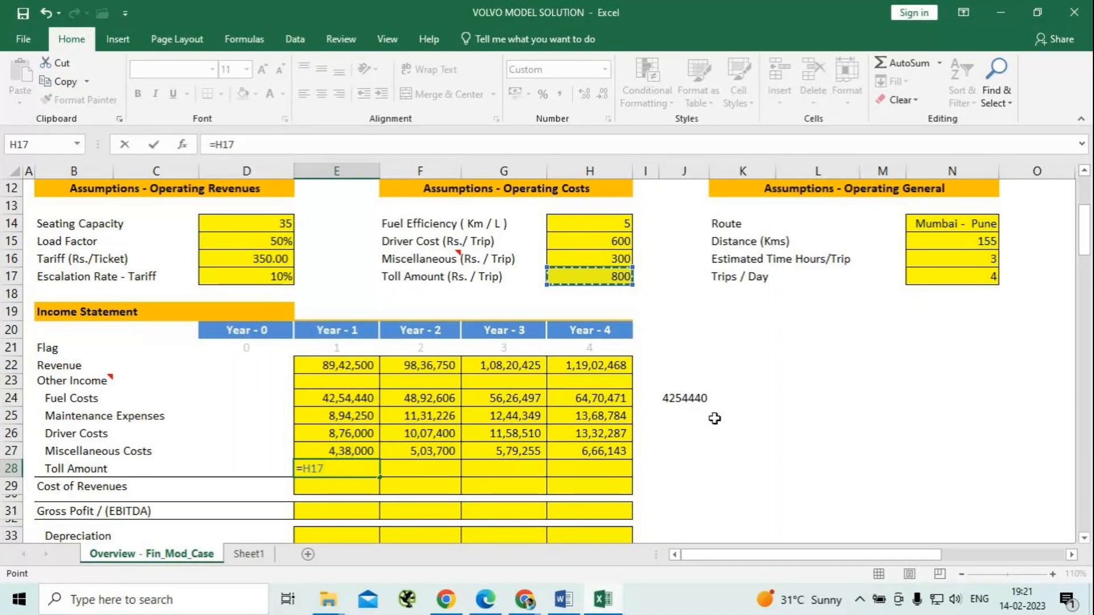
{"action": "key", "text": "F4"}
{"action": "type", "text": "*"}
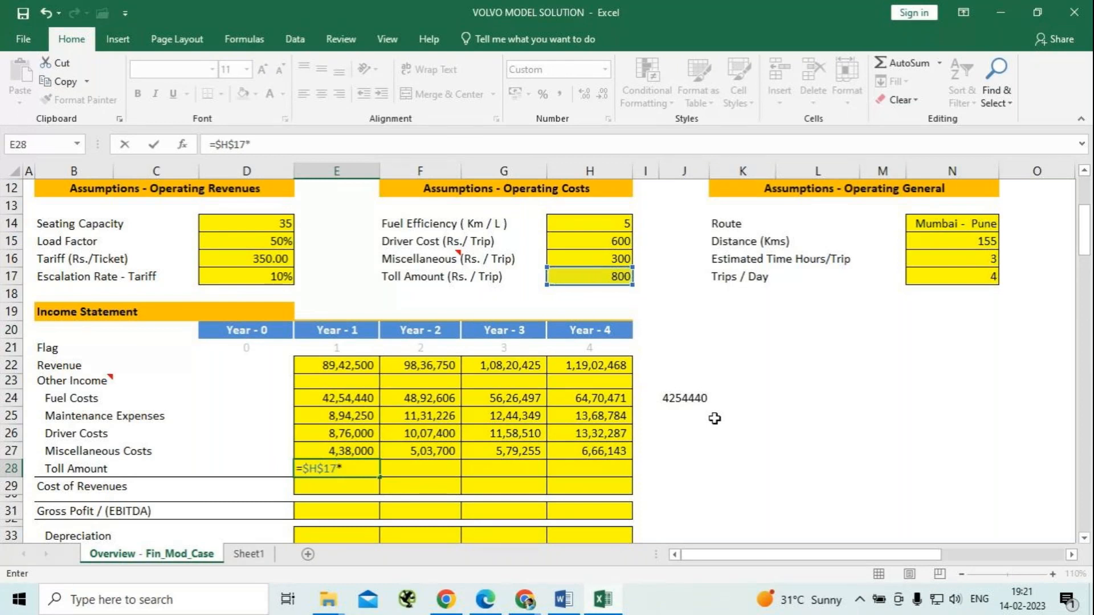
{"action": "left_click", "coordinate": [974, 277]}
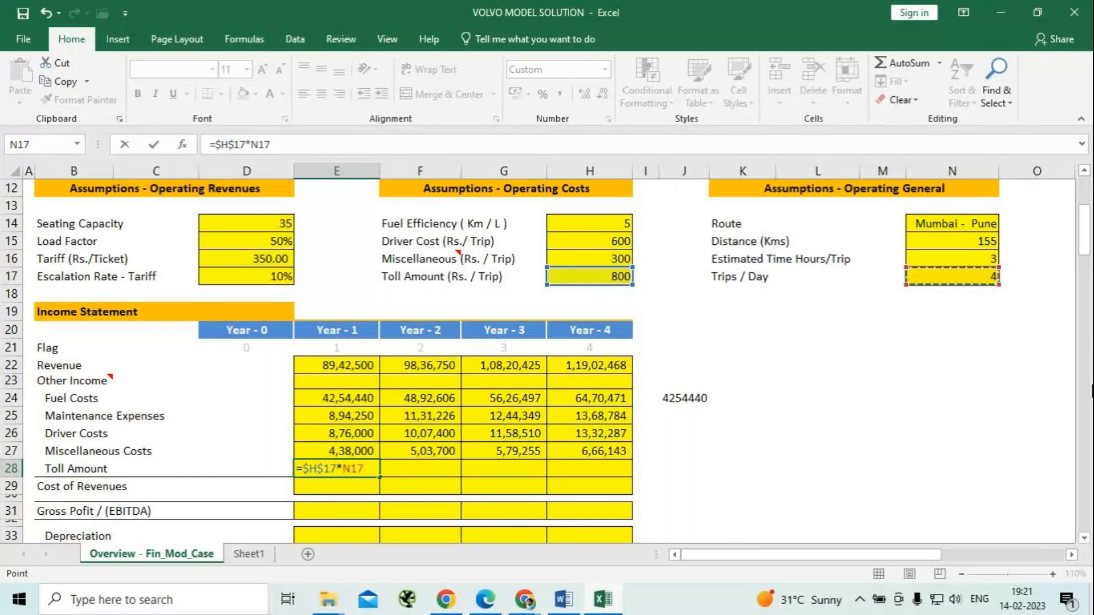
{"action": "key", "text": "F4"}
{"action": "type", "text": "*365"}
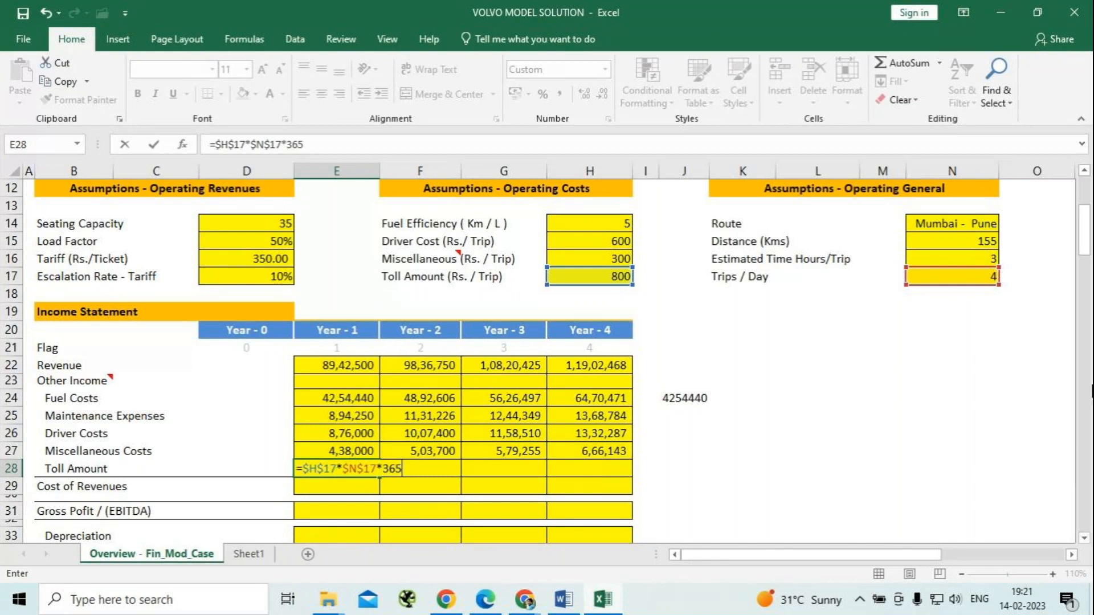
{"action": "key", "text": "Return"}
Fill the Year-1 Toll Amount formula across to Year 2 through Year 4 in F28:H28.
{"action": "key", "text": "Up"}
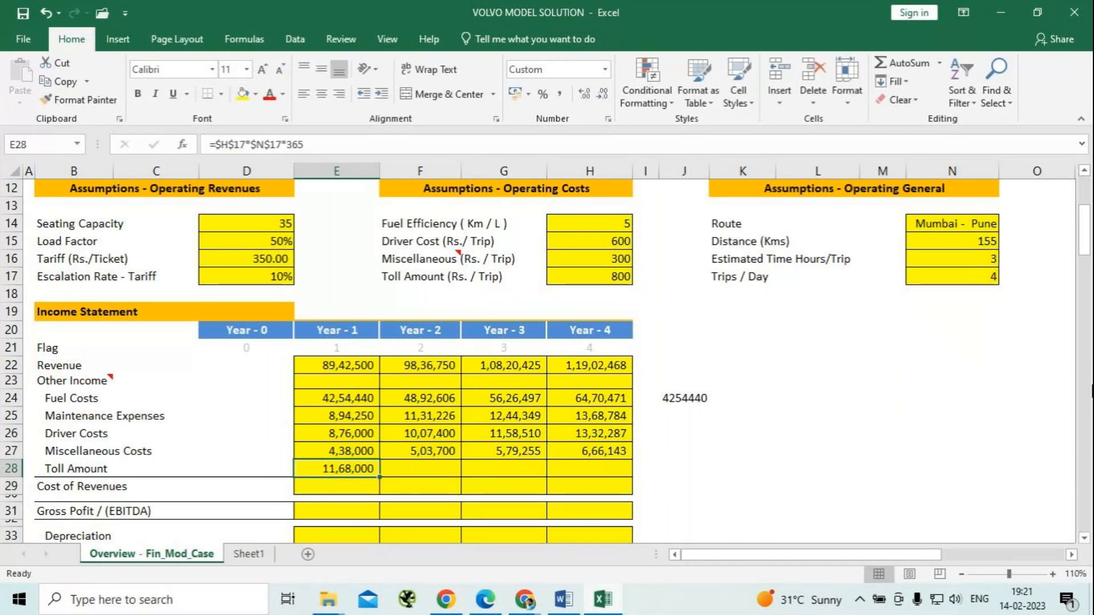
{"action": "key", "text": "shift+Right"}
{"action": "key", "text": "shift+Right"}
{"action": "key", "text": "shift+Right"}
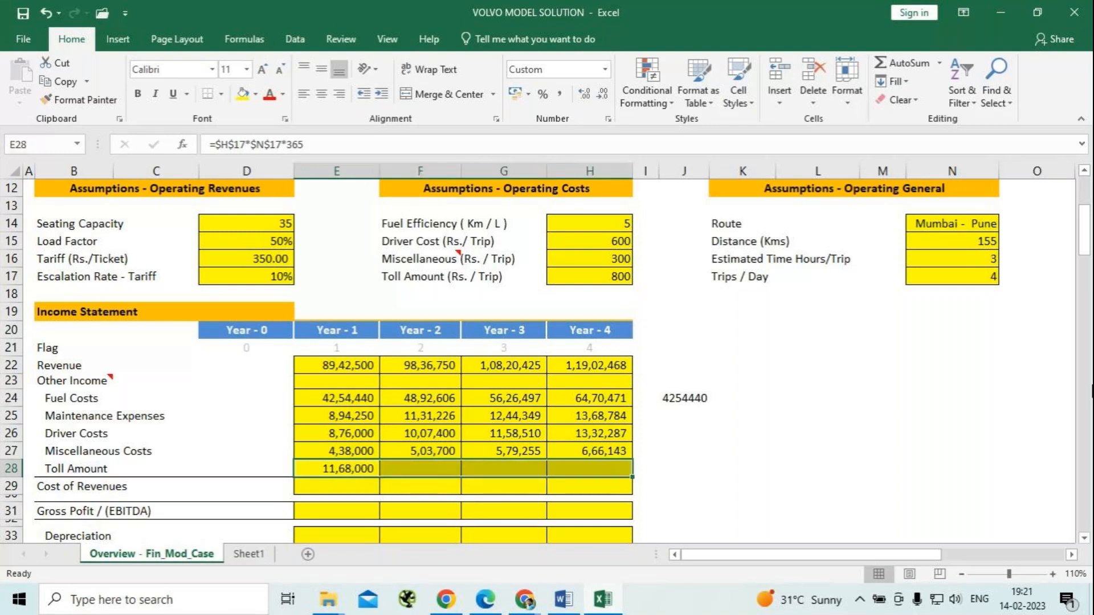
{"action": "key", "text": "ctrl+r"}
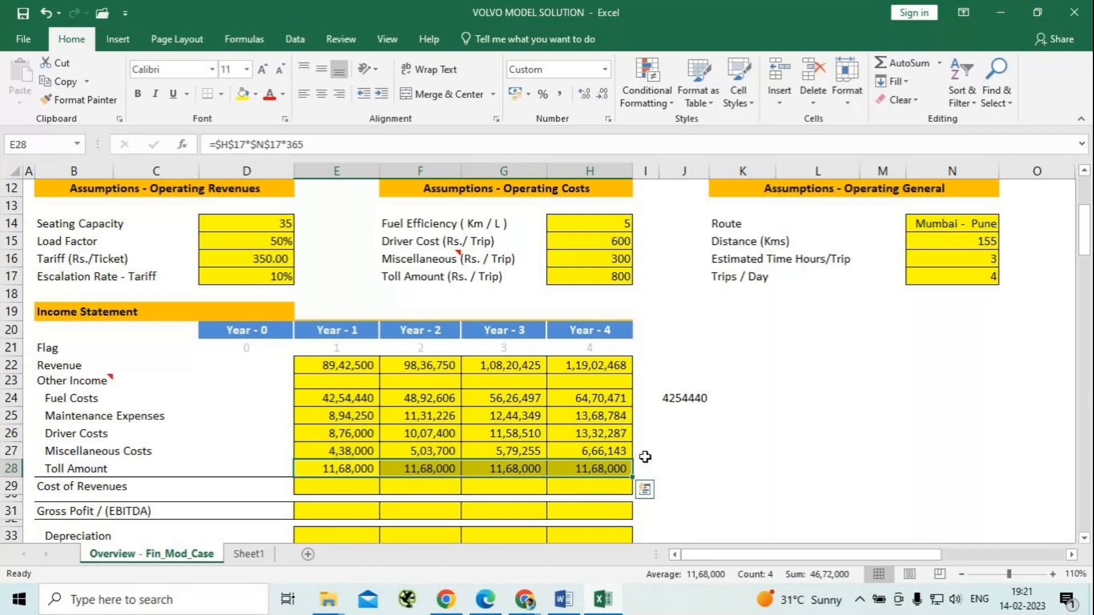
Enter the Year-1 Cost of Revenues in E29 with the formula =SUM(E24:E28), totalling fuel costs through toll amount.
{"action": "left_click", "coordinate": [317, 488]}
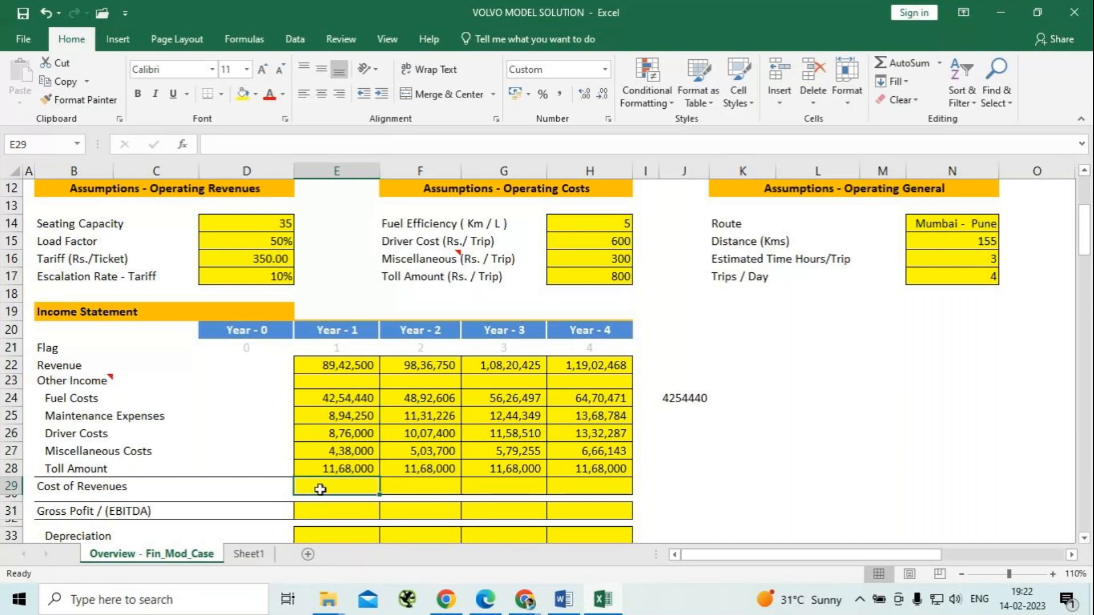
{"action": "type", "text": "="}
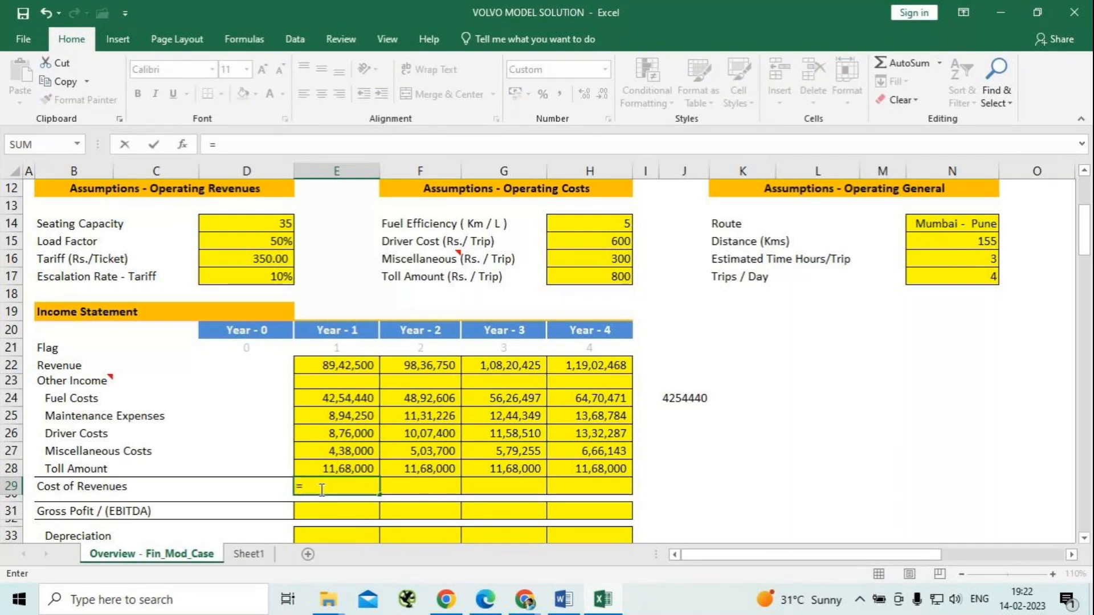
{"action": "type", "text": "su"}
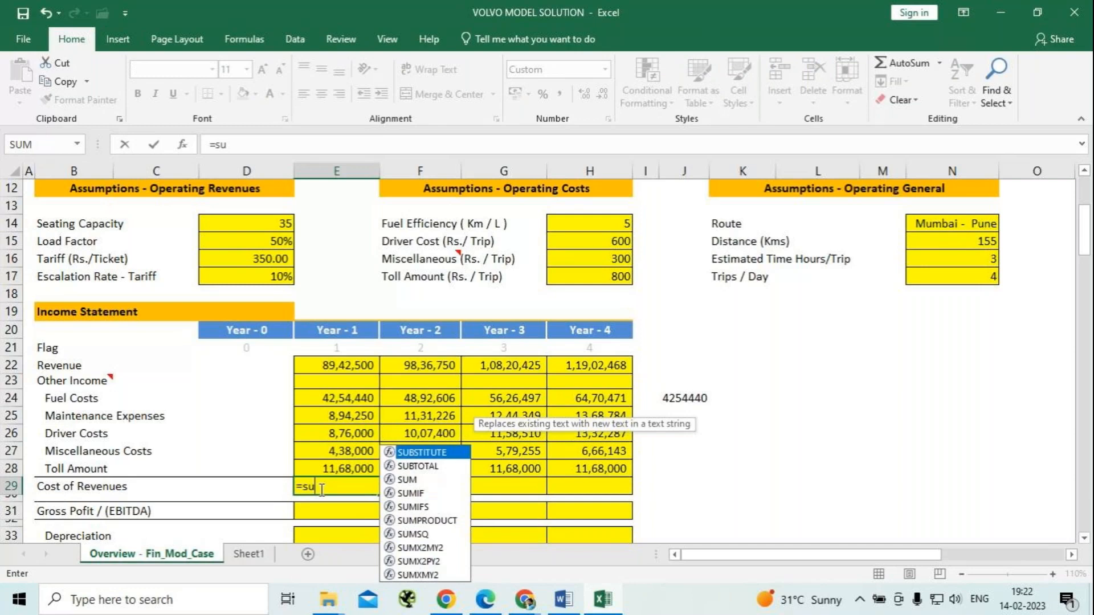
{"action": "type", "text": "m"}
{"action": "key", "text": "Tab"}
{"action": "key", "text": "Up"}
{"action": "key", "text": "Up"}
{"action": "key", "text": "Up"}
{"action": "key", "text": "Up"}
{"action": "key", "text": "Up"}
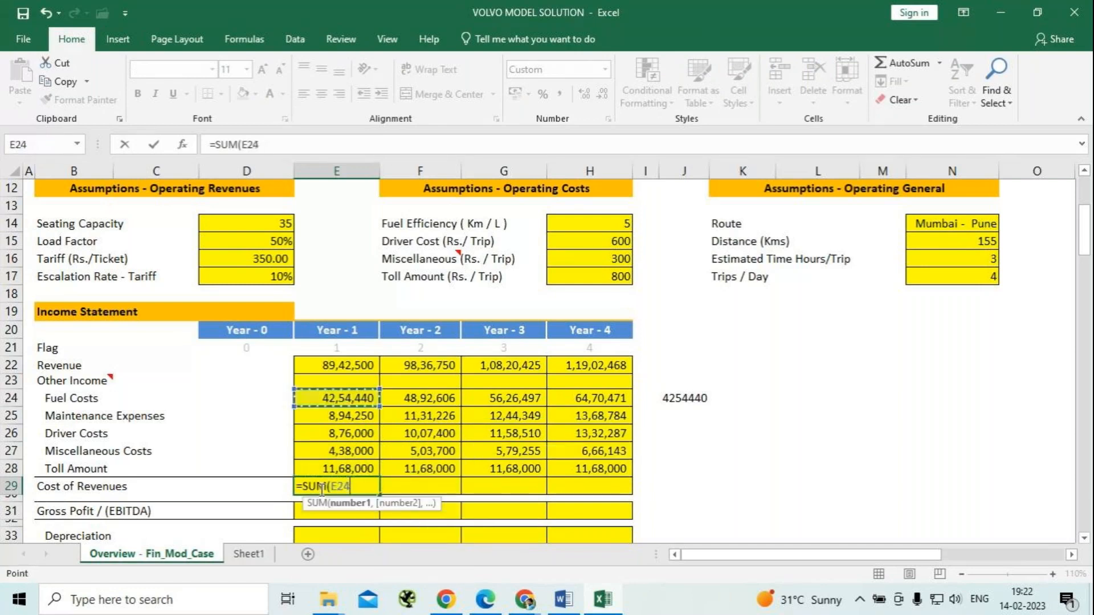
{"action": "key", "text": "shift+Down"}
{"action": "key", "text": "shift+Down"}
{"action": "key", "text": "shift+Down"}
{"action": "key", "text": "shift+Down"}
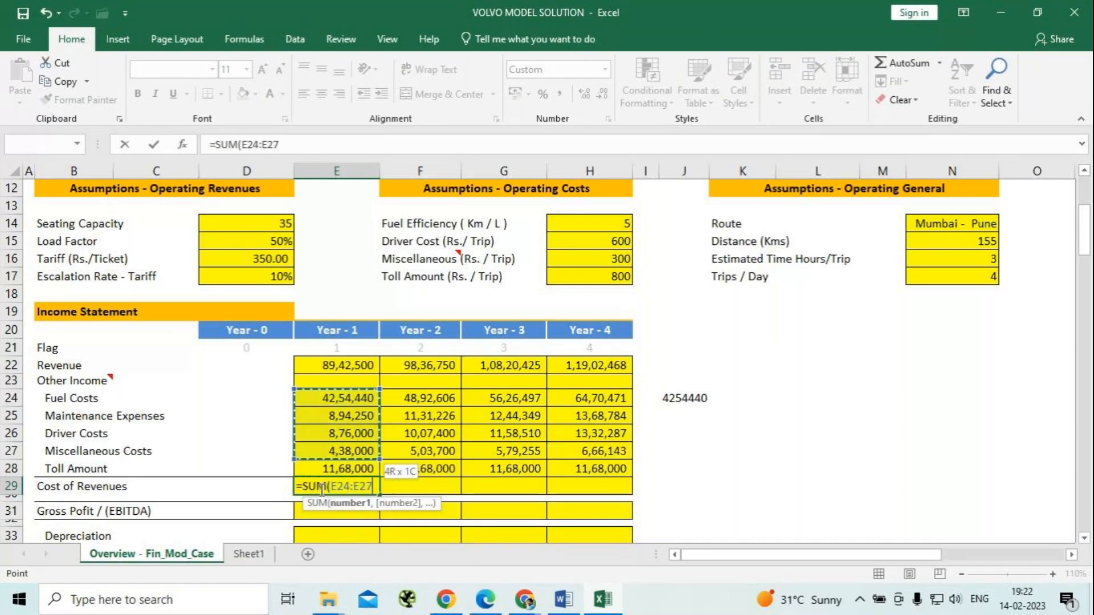
{"action": "type", "text": ")"}
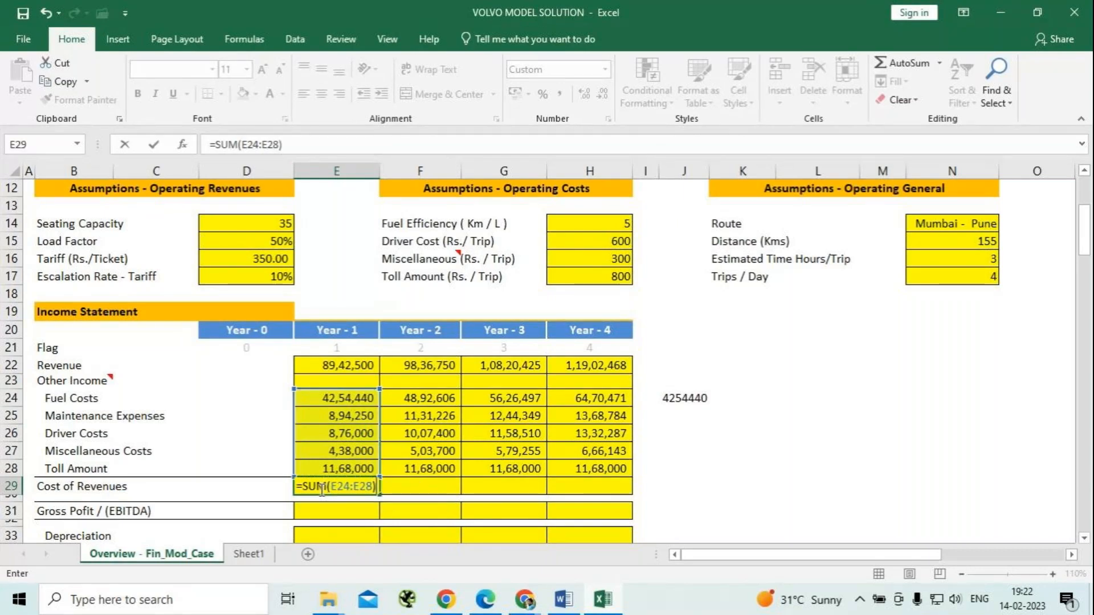
{"action": "key", "text": "Return"}
Fill the Year-1 Cost of Revenues formula across to Year 2 through Year 4 in F29:H29.
{"action": "left_click", "coordinate": [320, 489]}
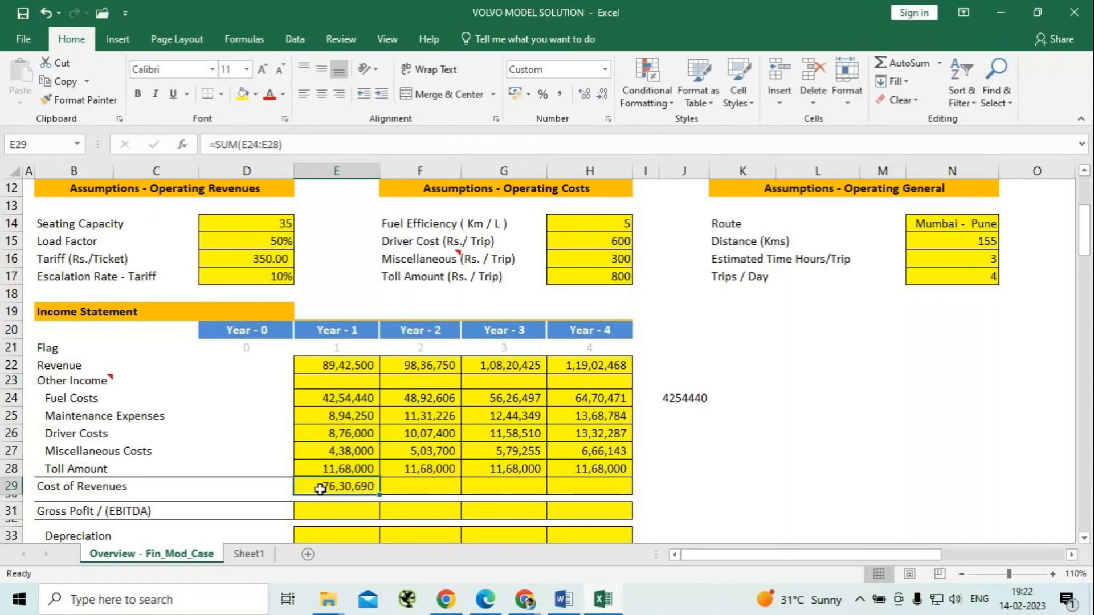
{"action": "key", "text": "shift+Right"}
{"action": "key", "text": "shift+Right"}
{"action": "key", "text": "shift+Right"}
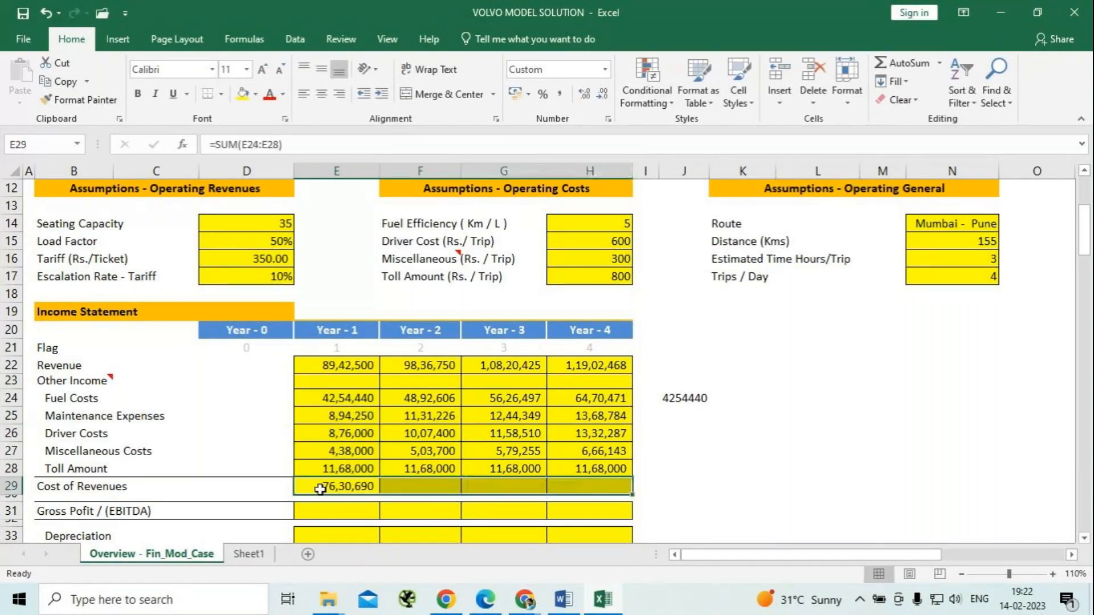
{"action": "key", "text": "ctrl+r"}
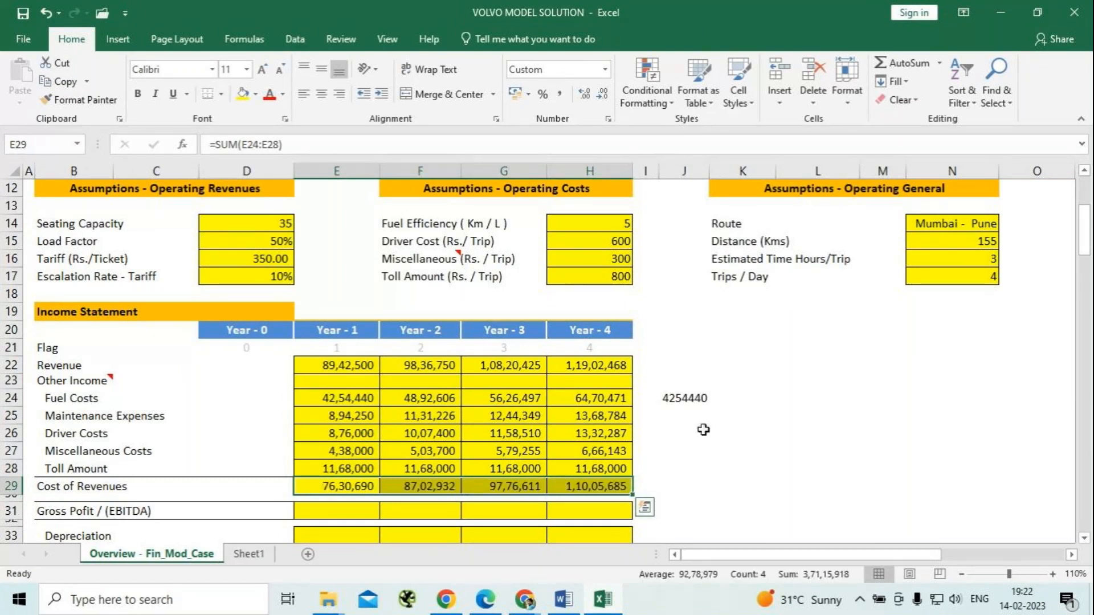
{"action": "left_click", "coordinate": [712, 467]}
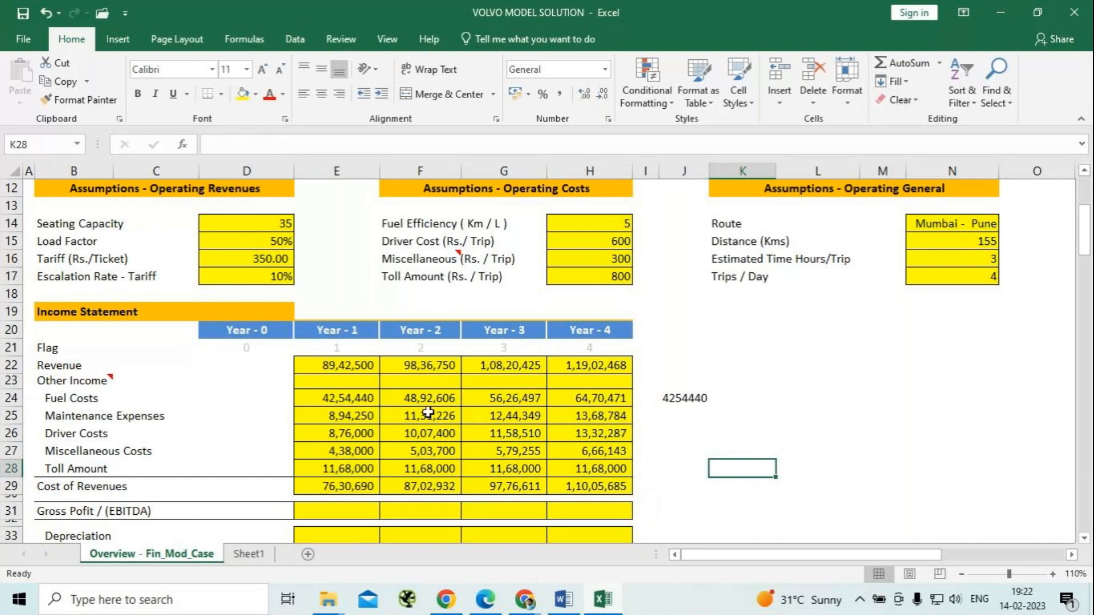
Enter the Year-1 gross profit (EBITDA) formula =E22-E29 in E31, subtracting cost of revenues from revenue.
{"action": "scroll", "coordinate": [427, 410], "scroll_direction": "down", "scroll_amount": 1}
{"action": "scroll", "coordinate": [428, 410], "scroll_direction": "down", "scroll_amount": 1}
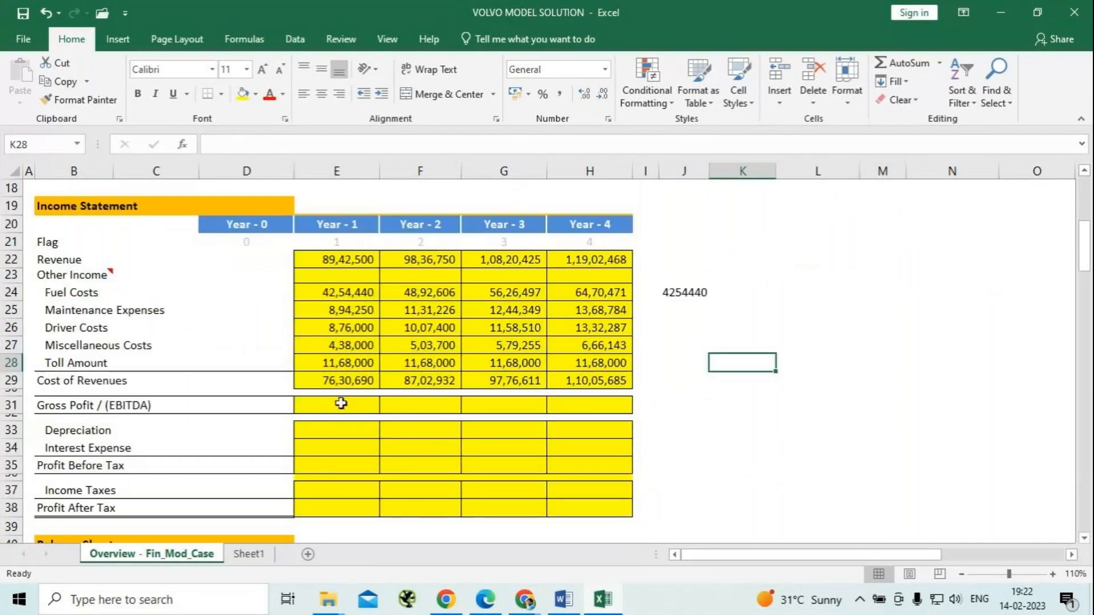
{"action": "left_click", "coordinate": [319, 408]}
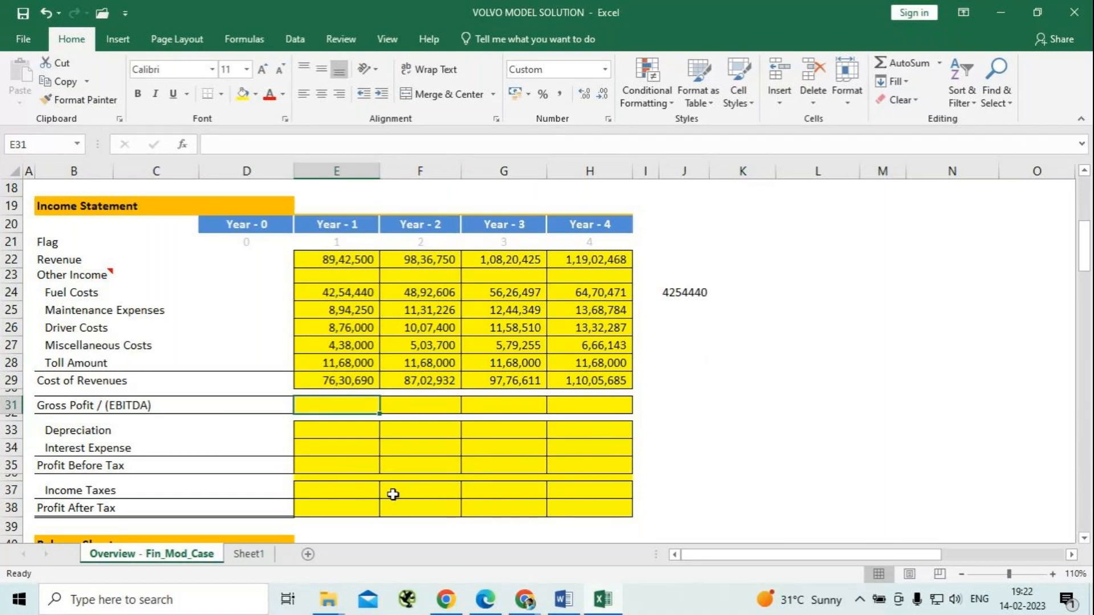
{"action": "type", "text": "="}
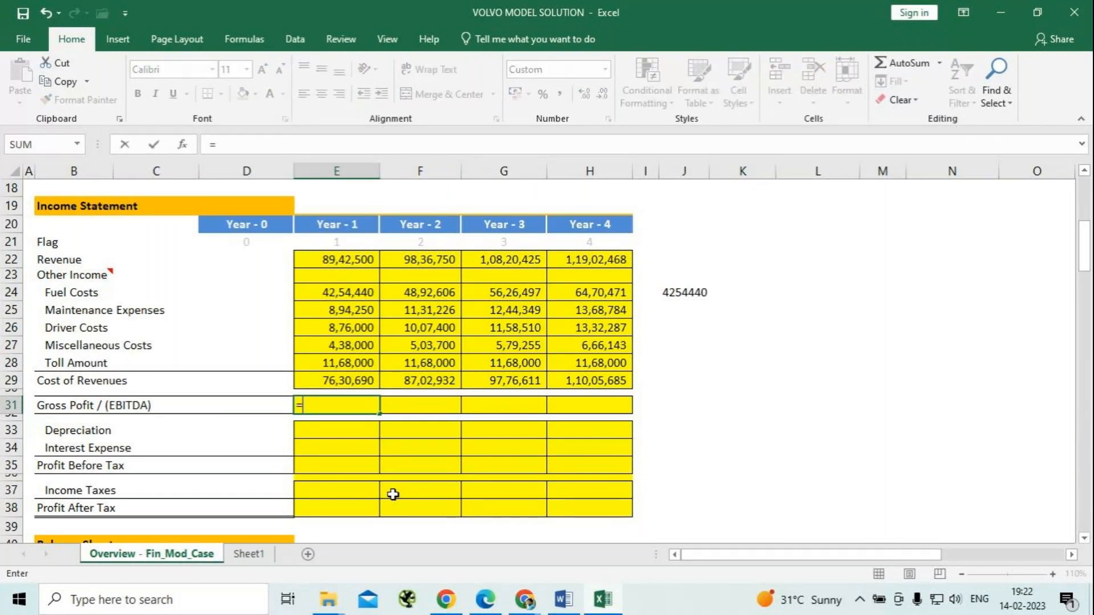
{"action": "left_click", "coordinate": [329, 259]}
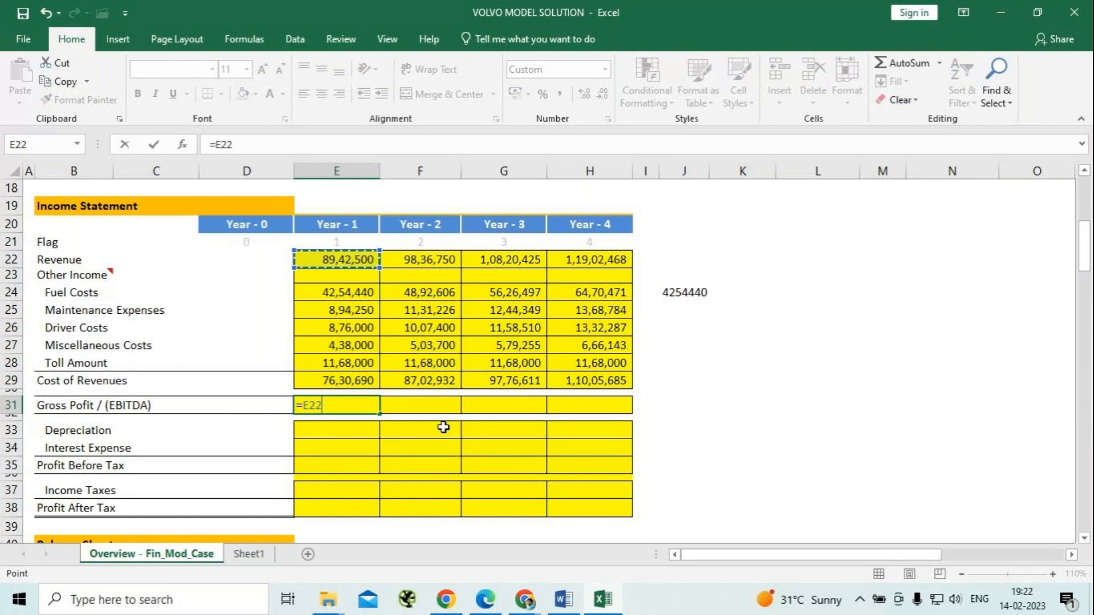
{"action": "type", "text": "-"}
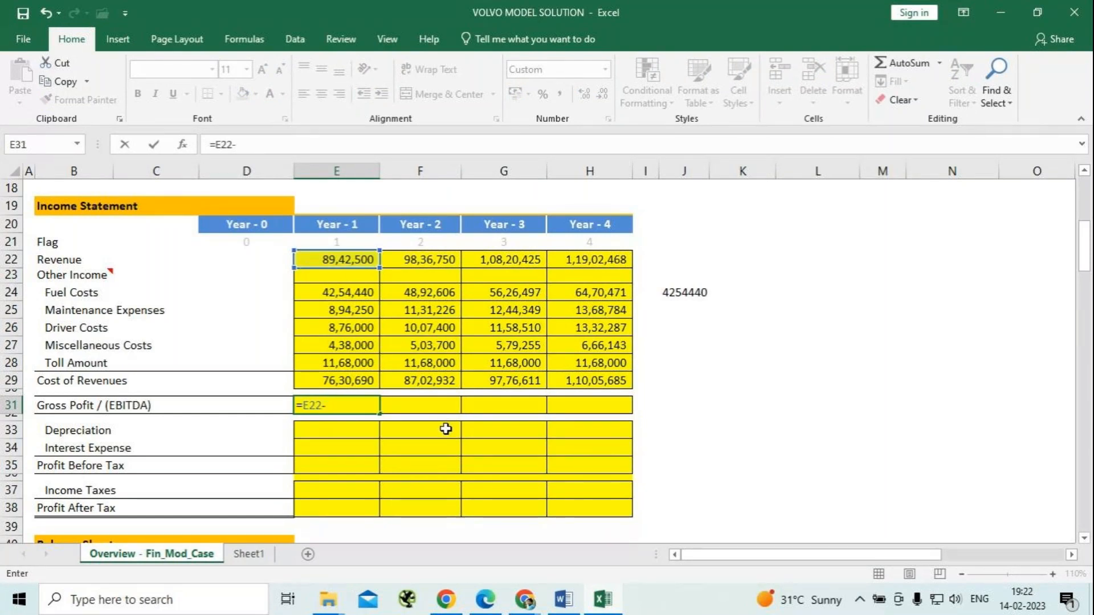
{"action": "left_click", "coordinate": [328, 381]}
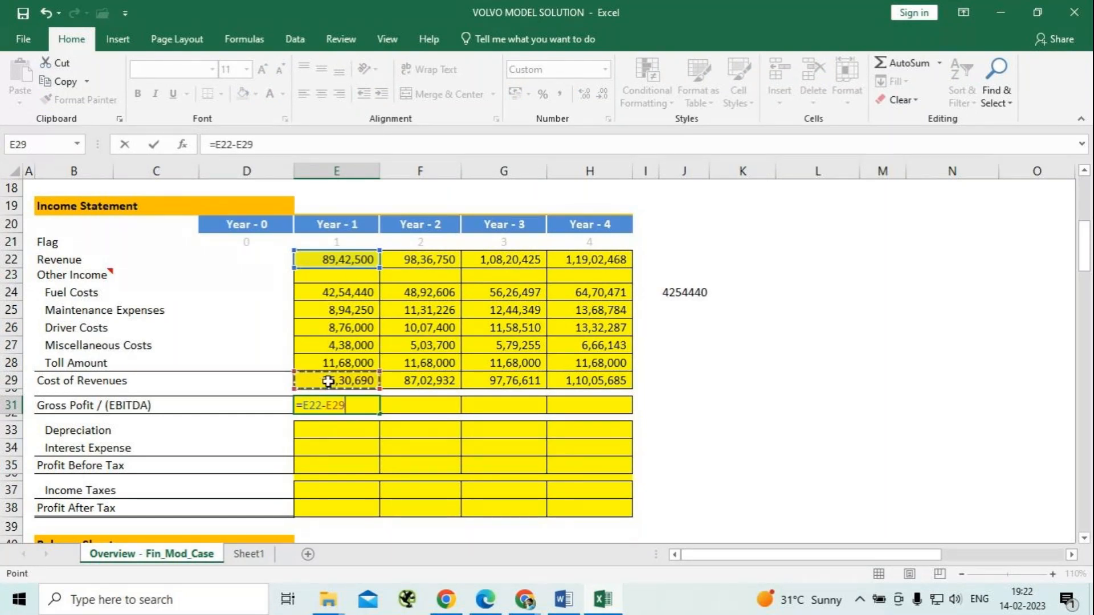
{"action": "key", "text": "Return"}
Fill the Year-1 gross profit (EBITDA) formula across to Year 2 through Year 4 in F31:H31.
{"action": "left_click", "coordinate": [356, 409]}
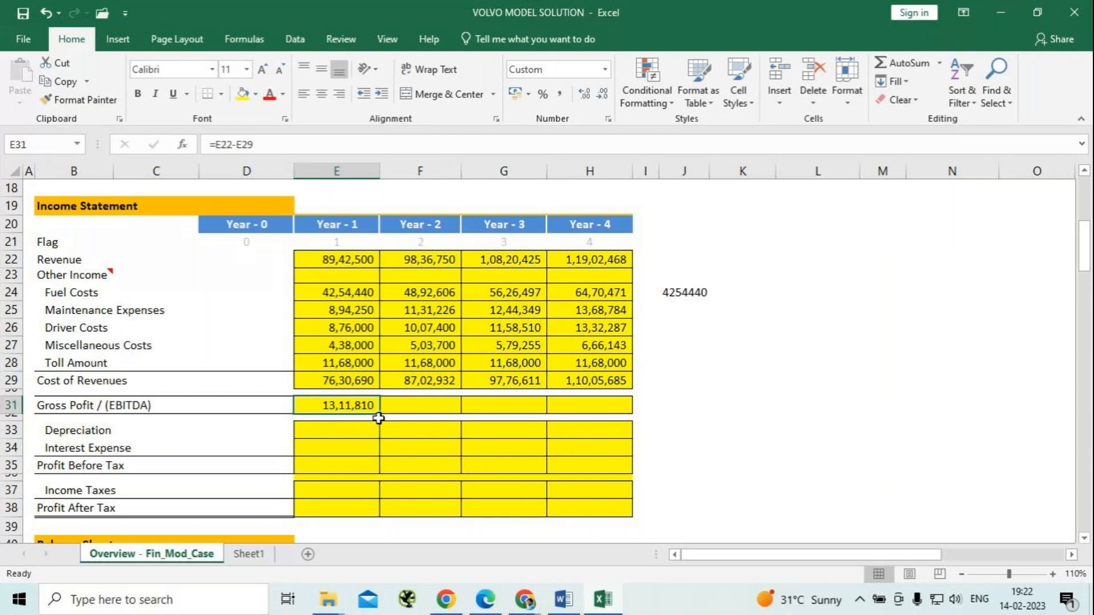
{"action": "left_click_drag", "start_coordinate": [378, 416], "coordinate": [612, 406]}
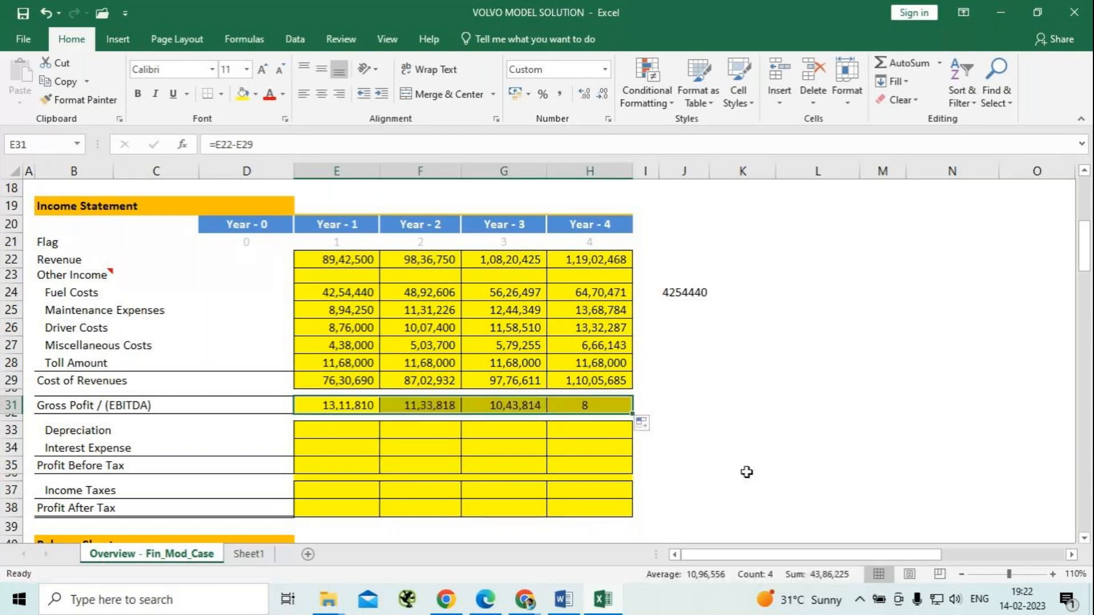
{"action": "left_click", "coordinate": [741, 402]}
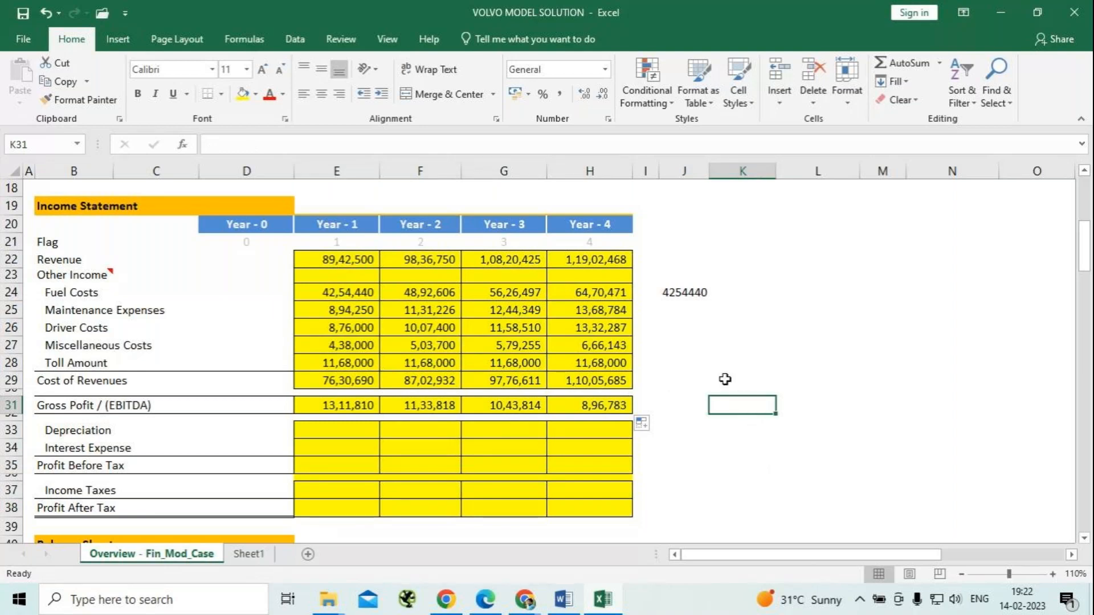
Enter the Year-1 depreciation formula =$D$6*$D$10 in E33, multiplying the cost of the bus by the depreciation rate.
{"action": "scroll", "coordinate": [722, 373], "scroll_direction": "down", "scroll_amount": 1}
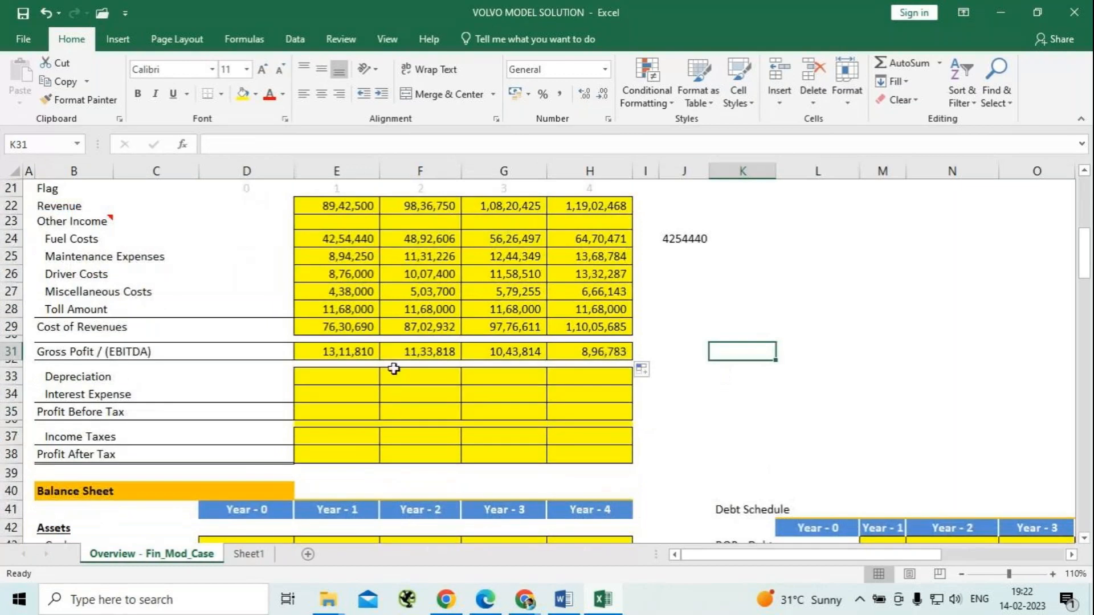
{"action": "left_click", "coordinate": [347, 377]}
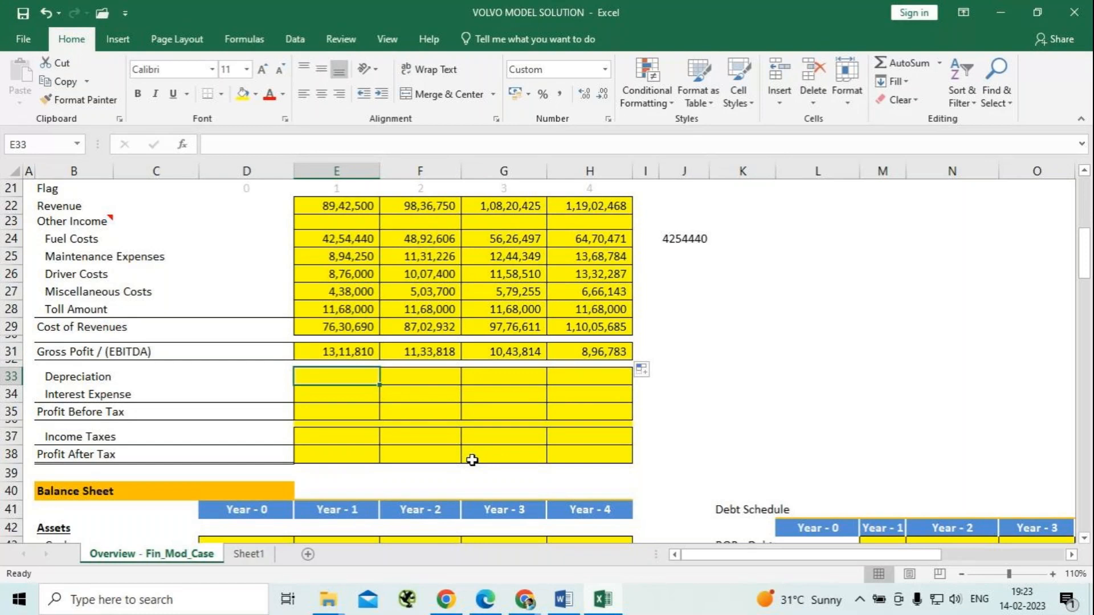
{"action": "type", "text": "="}
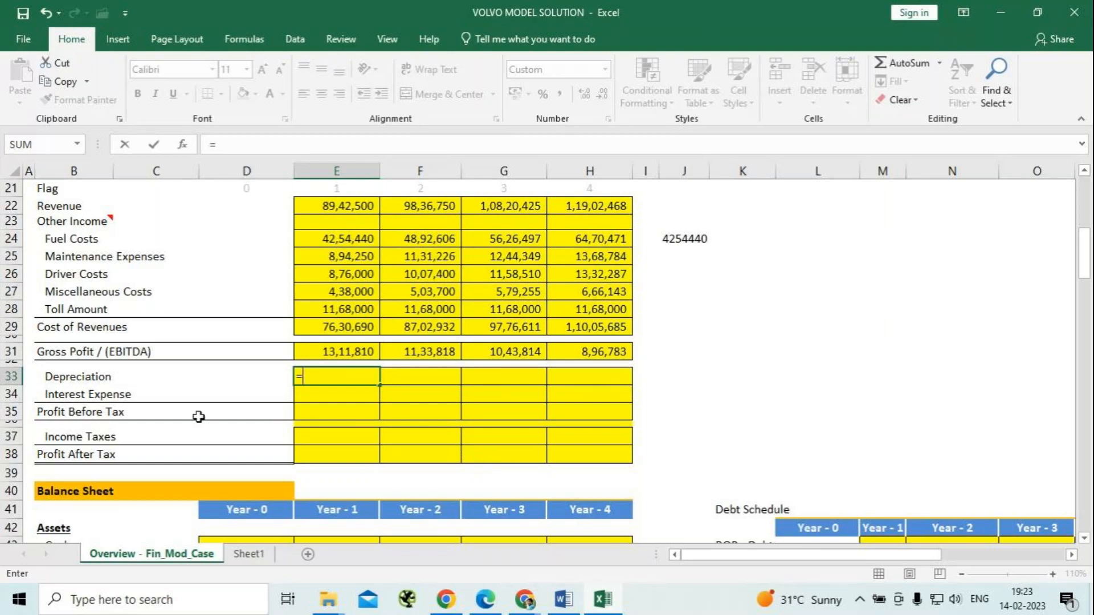
{"action": "scroll", "coordinate": [199, 416], "scroll_direction": "up", "scroll_amount": 3}
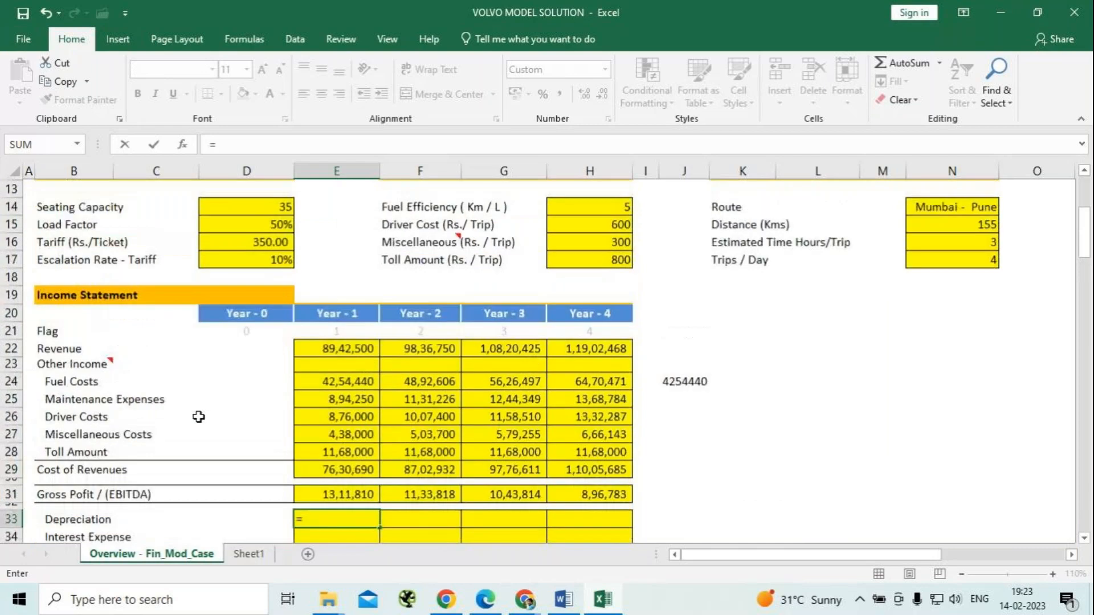
{"action": "scroll", "coordinate": [198, 417], "scroll_direction": "up", "scroll_amount": 4}
{"action": "left_click", "coordinate": [251, 300]}
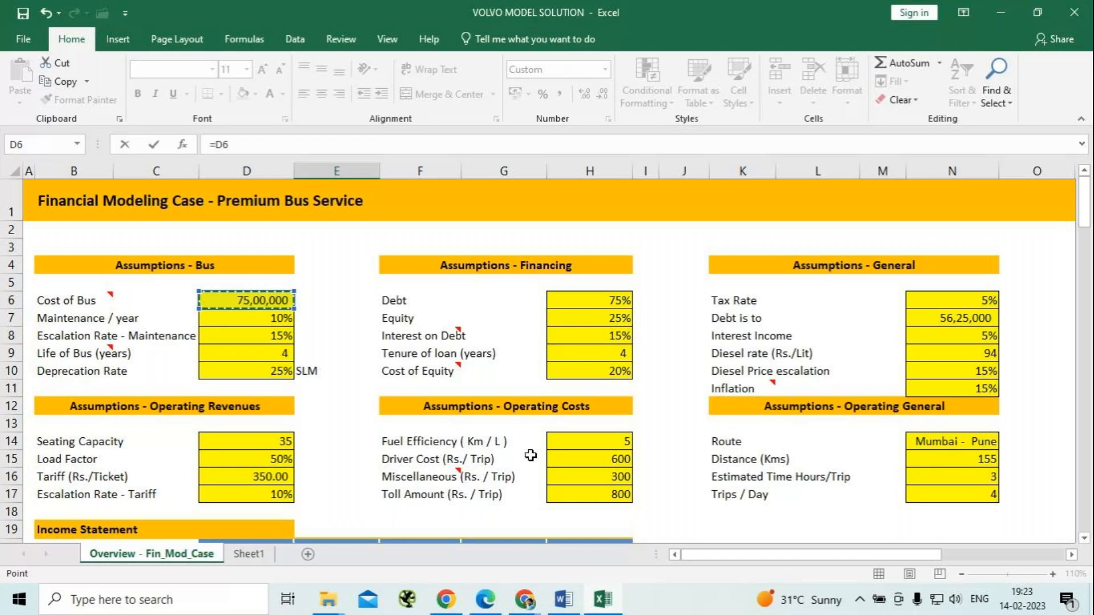
{"action": "key", "text": "F4"}
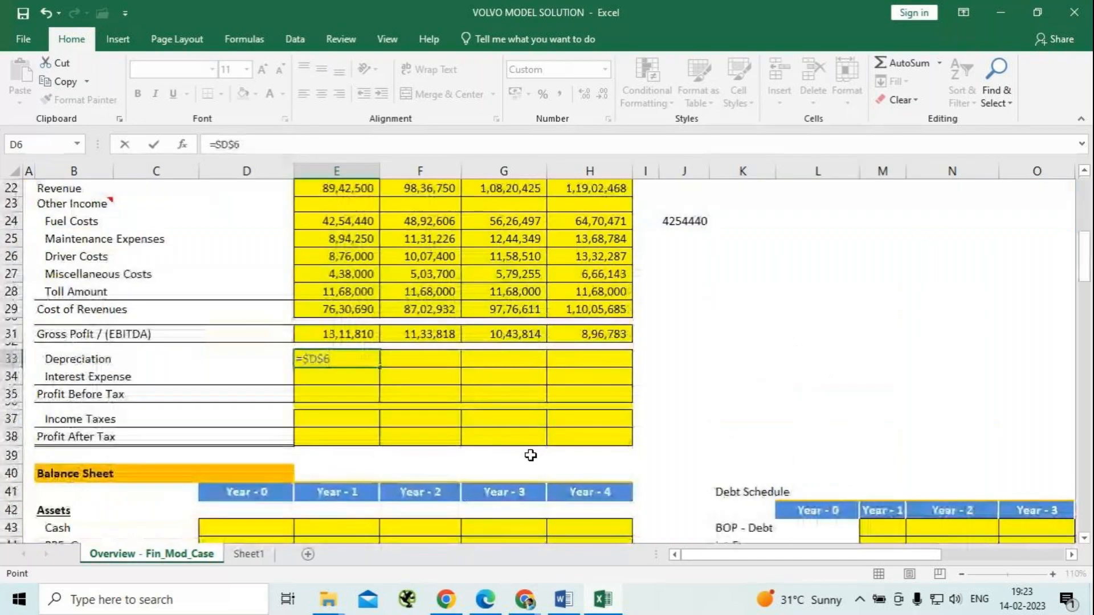
{"action": "type", "text": "*"}
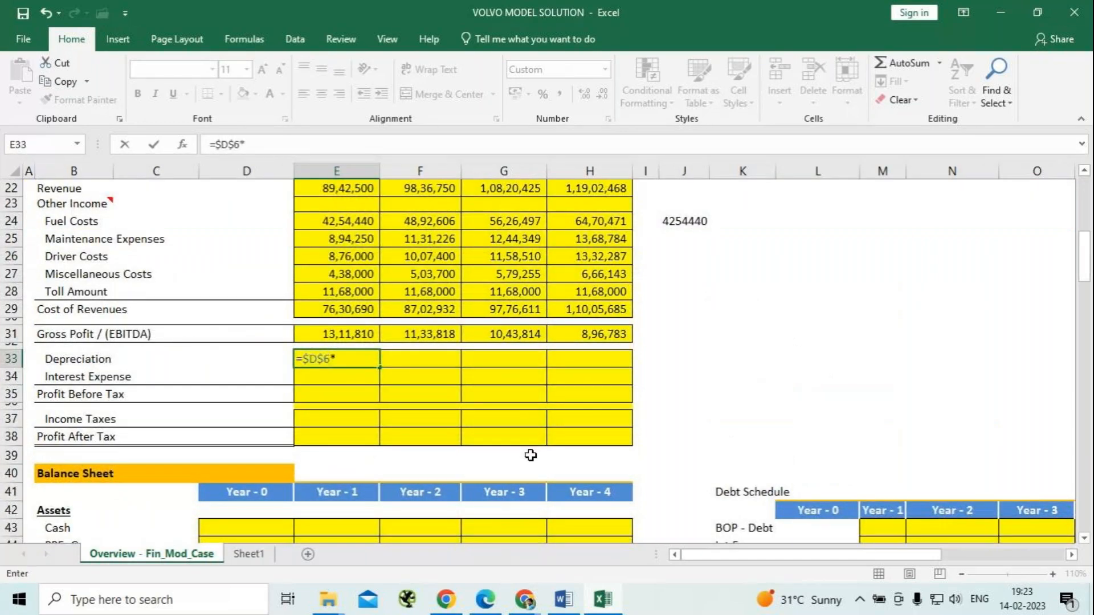
{"action": "scroll", "coordinate": [220, 324], "scroll_direction": "up", "scroll_amount": 4}
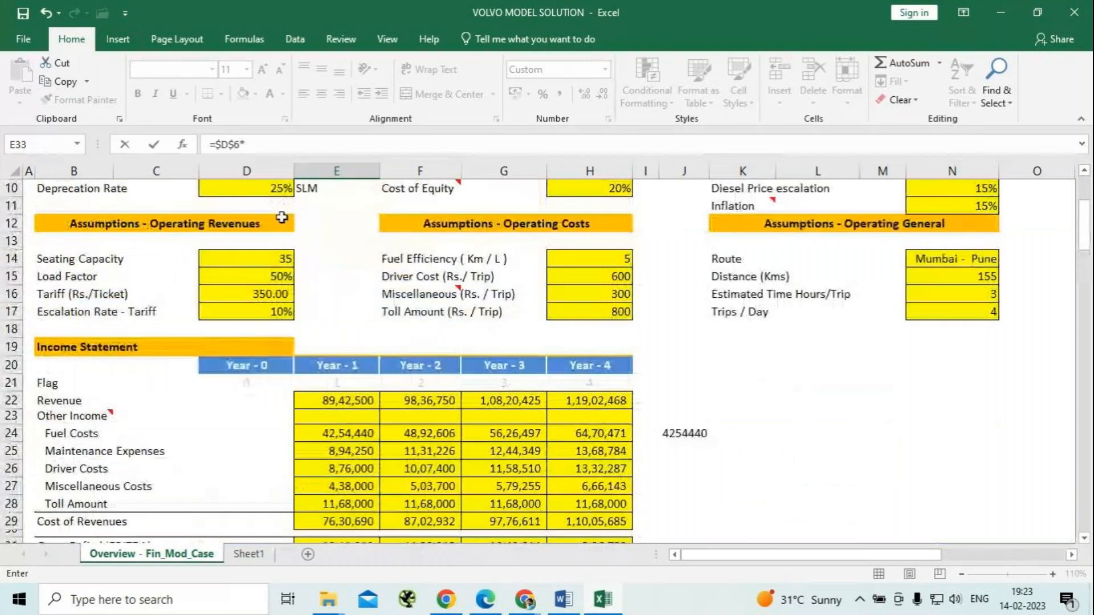
{"action": "left_click", "coordinate": [280, 188]}
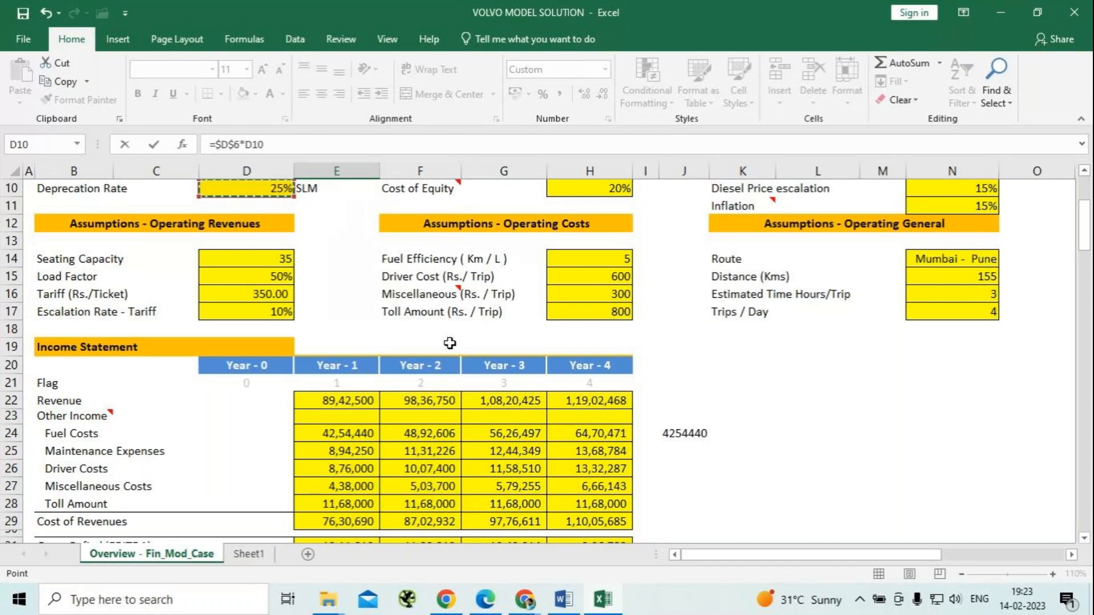
{"action": "key", "text": "F4"}
{"action": "key", "text": "Return"}
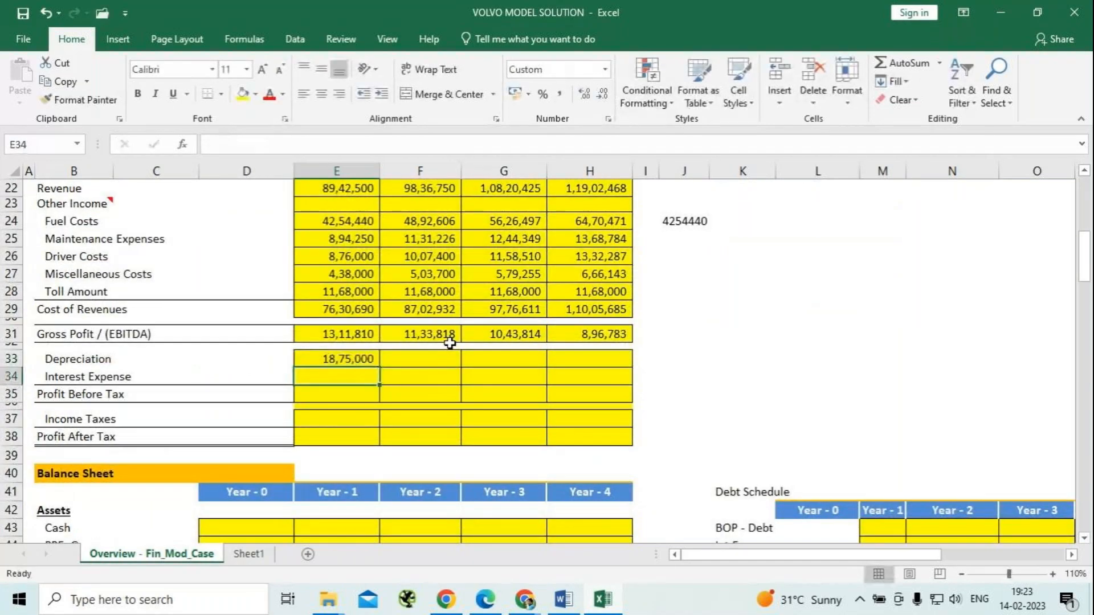
Fill the Year-1 depreciation formula across to Year 2 through Year 4 in F33:H33.
{"action": "left_click", "coordinate": [335, 358]}
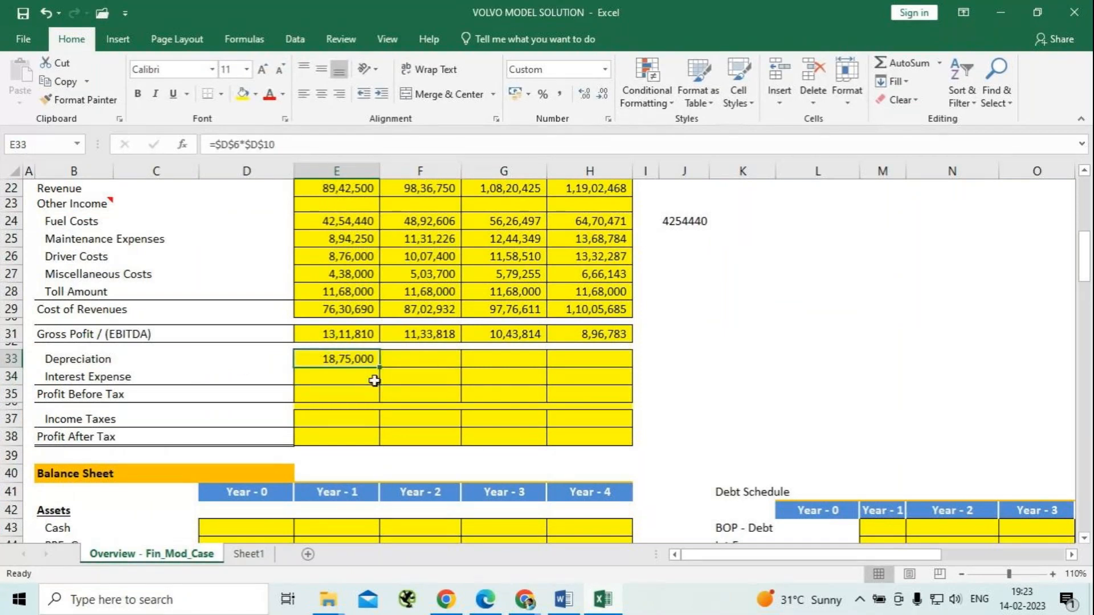
{"action": "left_click_drag", "start_coordinate": [380, 359], "coordinate": [573, 362]}
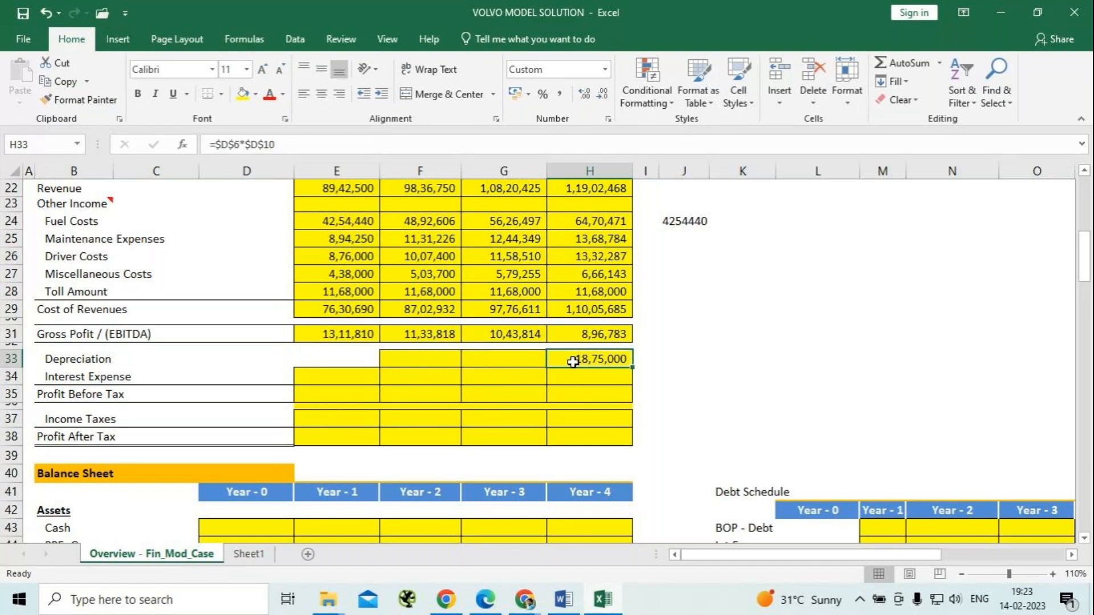
{"action": "key", "text": "ctrl+z"}
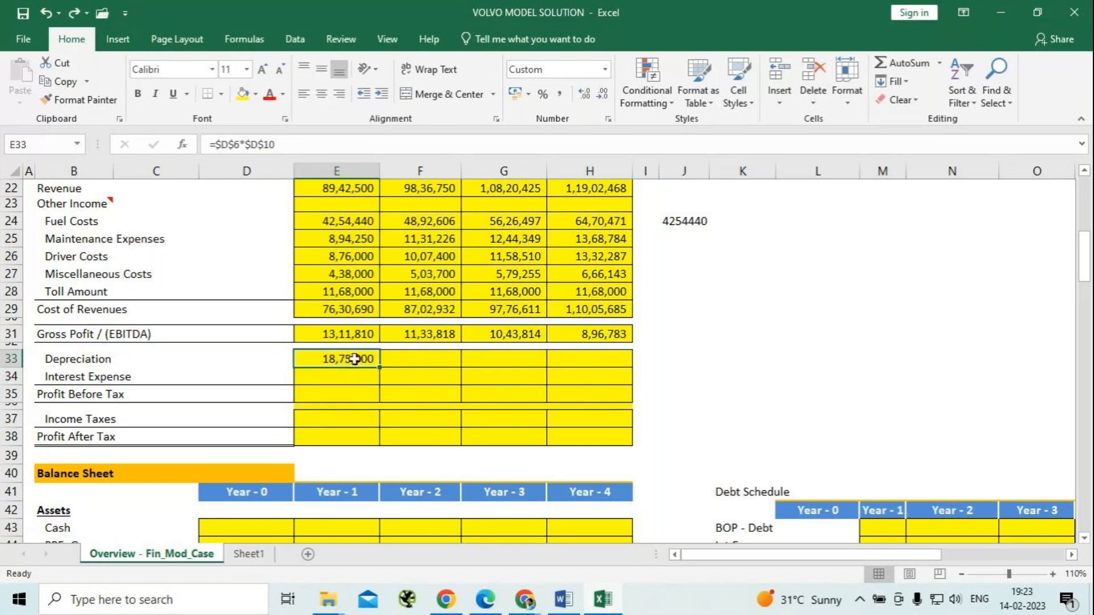
{"action": "left_click_drag", "start_coordinate": [380, 367], "coordinate": [612, 365]}
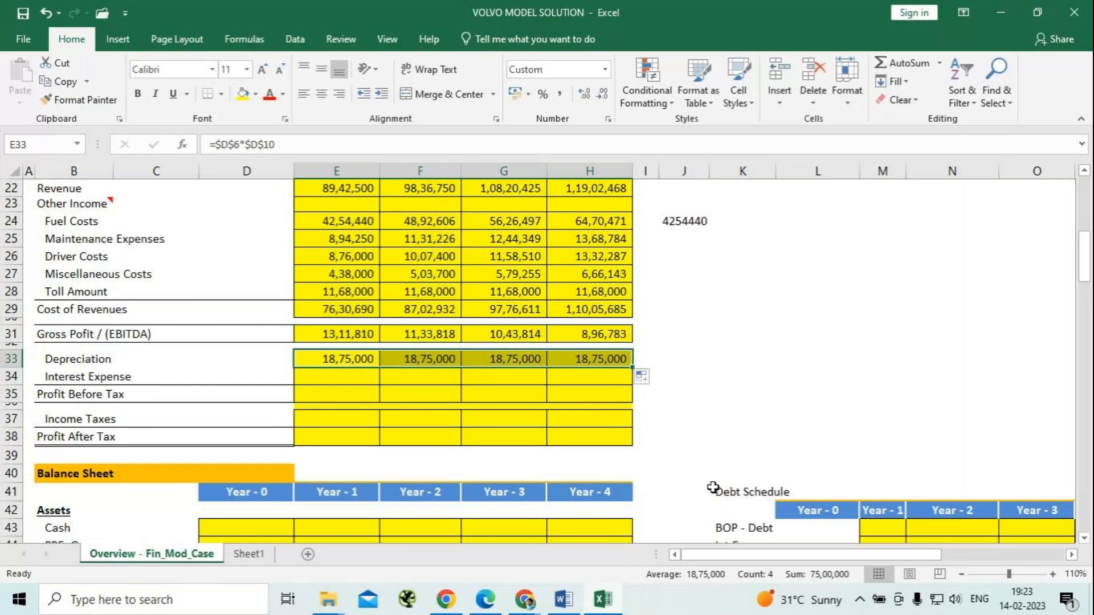
Move the EOP - Debt row of the Debt Schedule from K46:P46 down to row 47.
{"action": "left_click", "coordinate": [334, 380]}
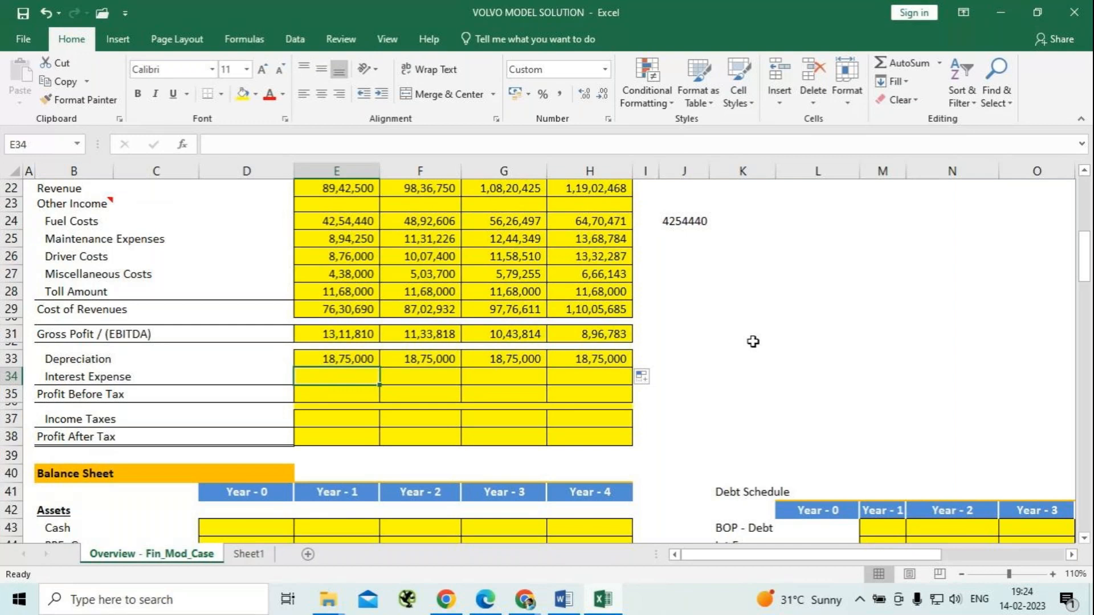
{"action": "scroll", "coordinate": [753, 342], "scroll_direction": "down", "scroll_amount": 3}
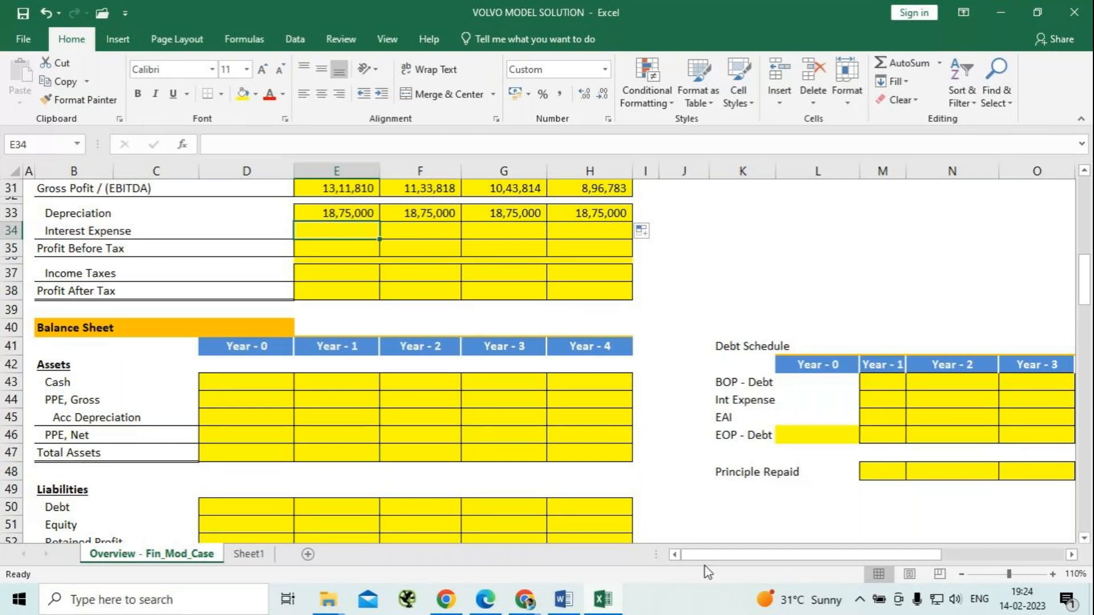
{"action": "left_click_drag", "start_coordinate": [712, 561], "coordinate": [782, 555]}
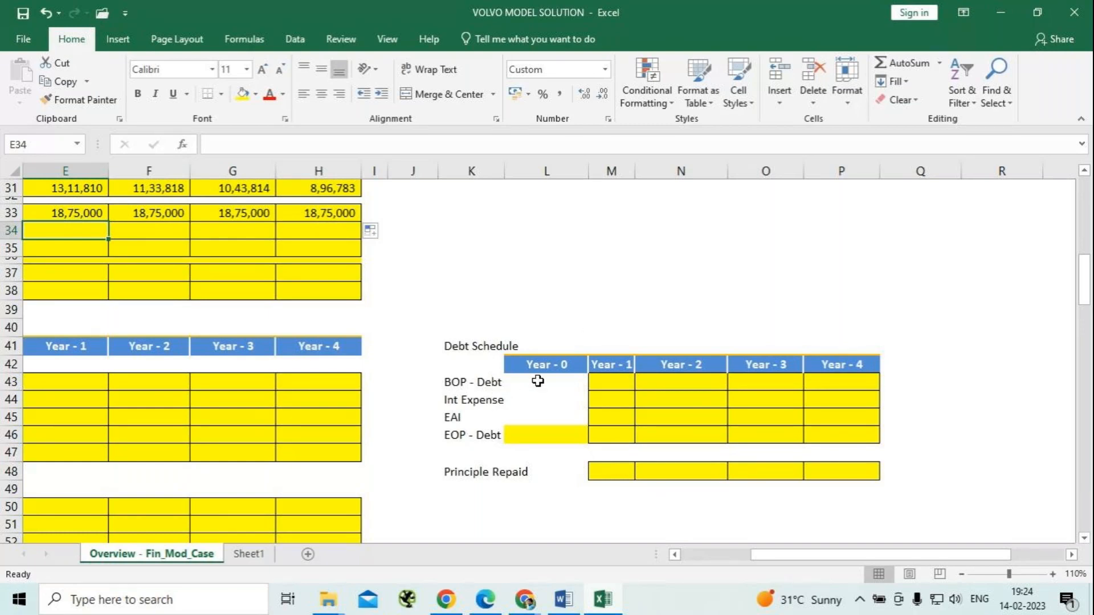
{"action": "left_click_drag", "start_coordinate": [445, 437], "coordinate": [855, 442]}
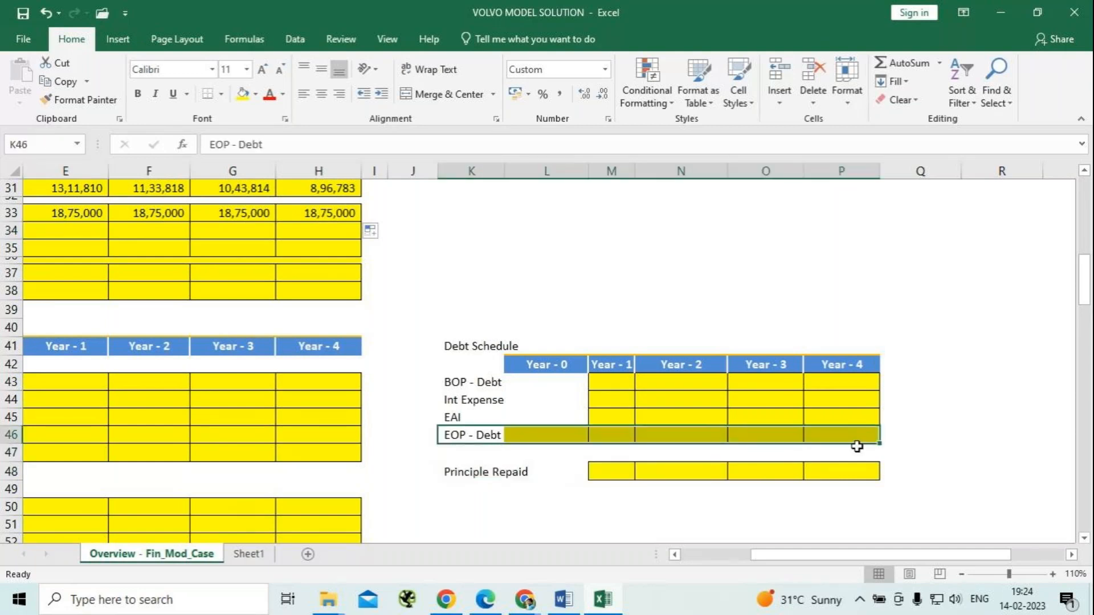
{"action": "key", "text": "ctrl+c"}
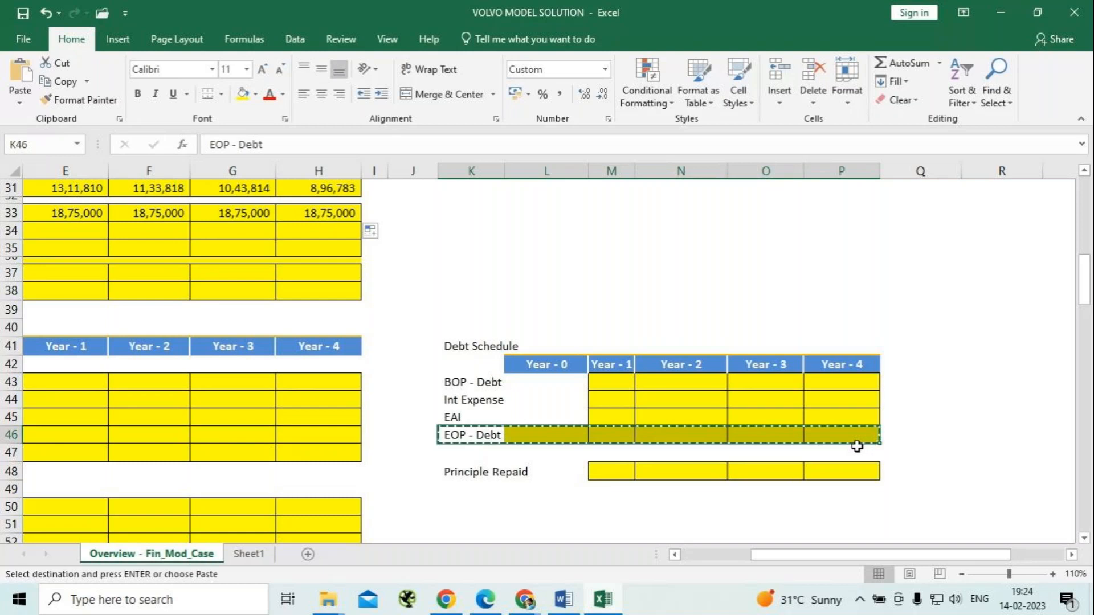
{"action": "left_click", "coordinate": [453, 456]}
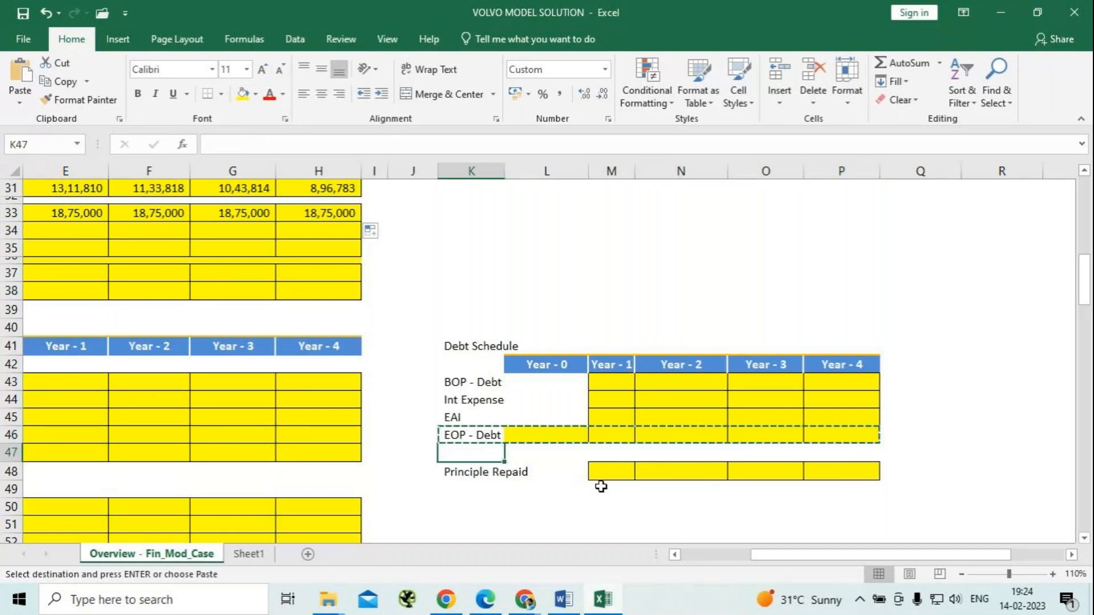
{"action": "key", "text": "ctrl+v"}
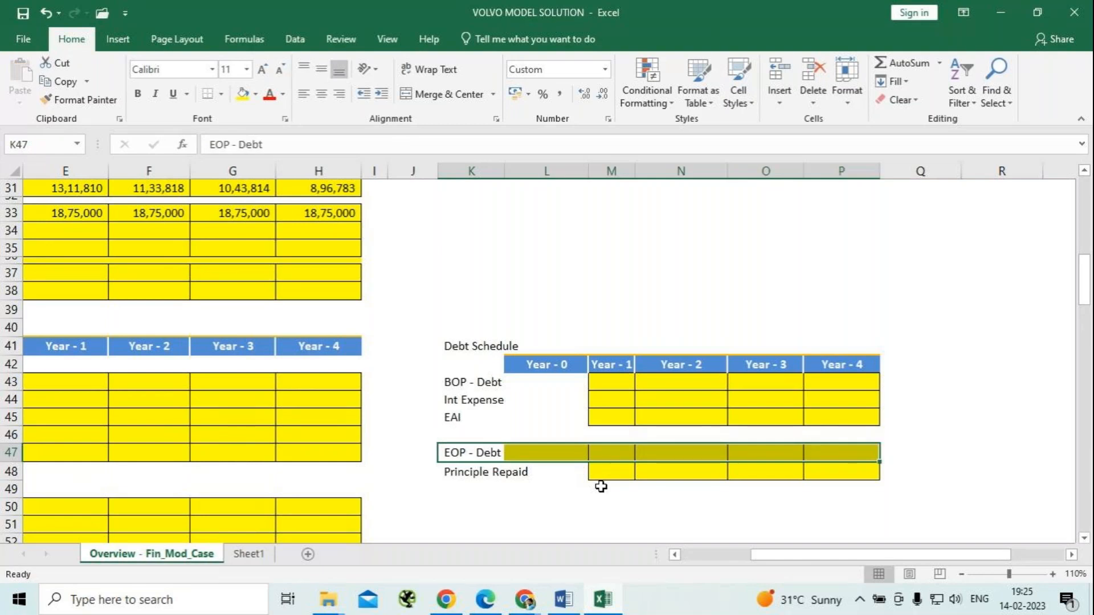
Move the Principle Repaid row from K48:P48 up to row 46, directly above EOP - Debt.
{"action": "left_click_drag", "start_coordinate": [473, 473], "coordinate": [853, 471]}
{"action": "key", "text": "ctrl+c"}
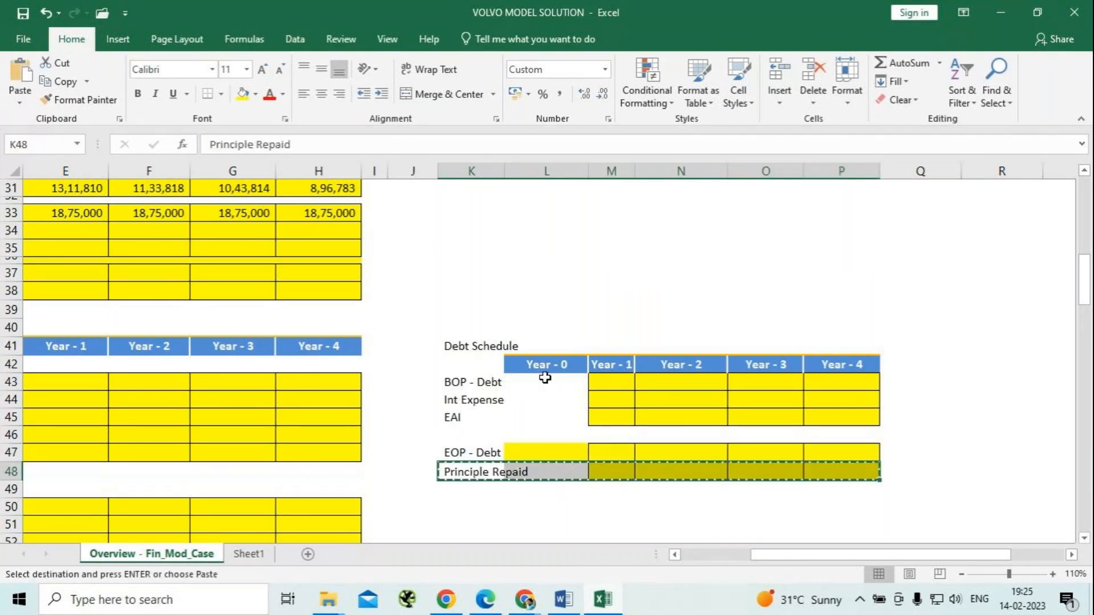
{"action": "left_click", "coordinate": [477, 437]}
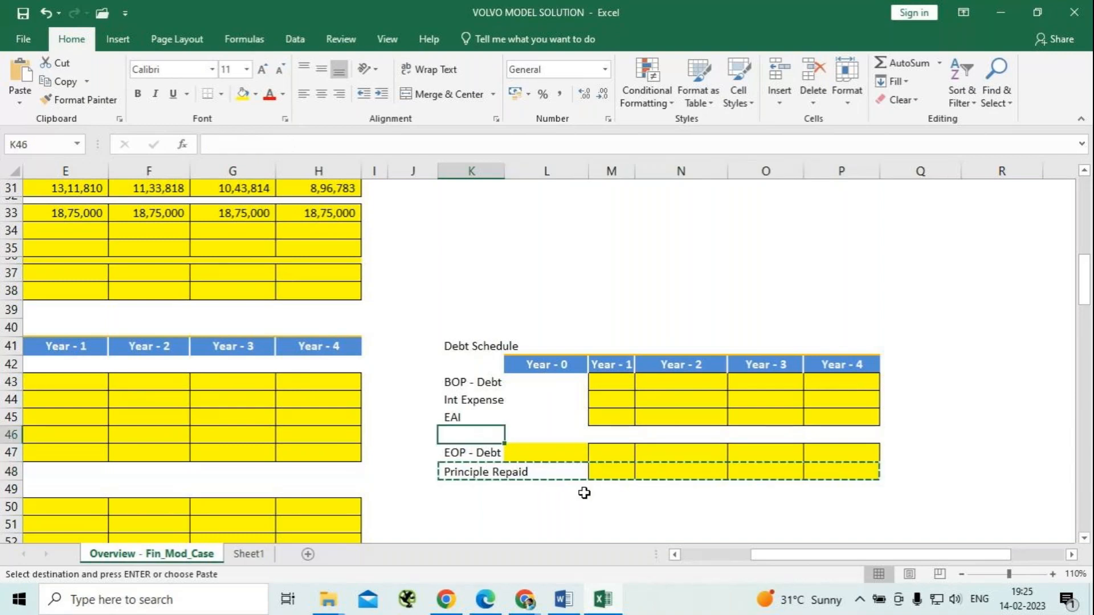
{"action": "key", "text": "Return"}
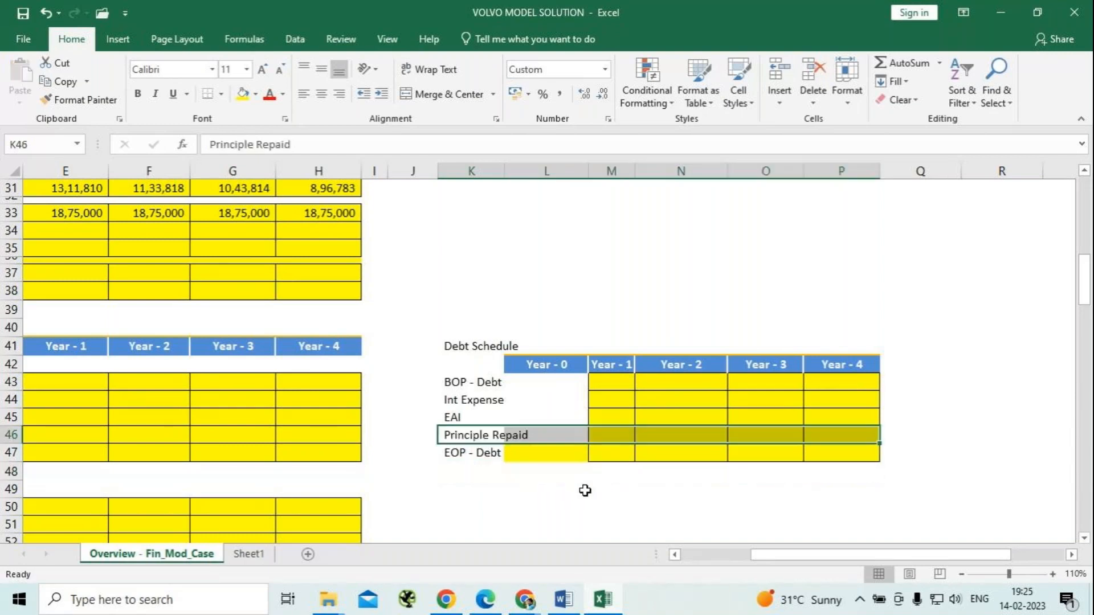
{"action": "left_click", "coordinate": [544, 494]}
Move the EAI row from K45:P45 to row 48, below EOP - Debt.
{"action": "left_click_drag", "start_coordinate": [453, 418], "coordinate": [864, 428]}
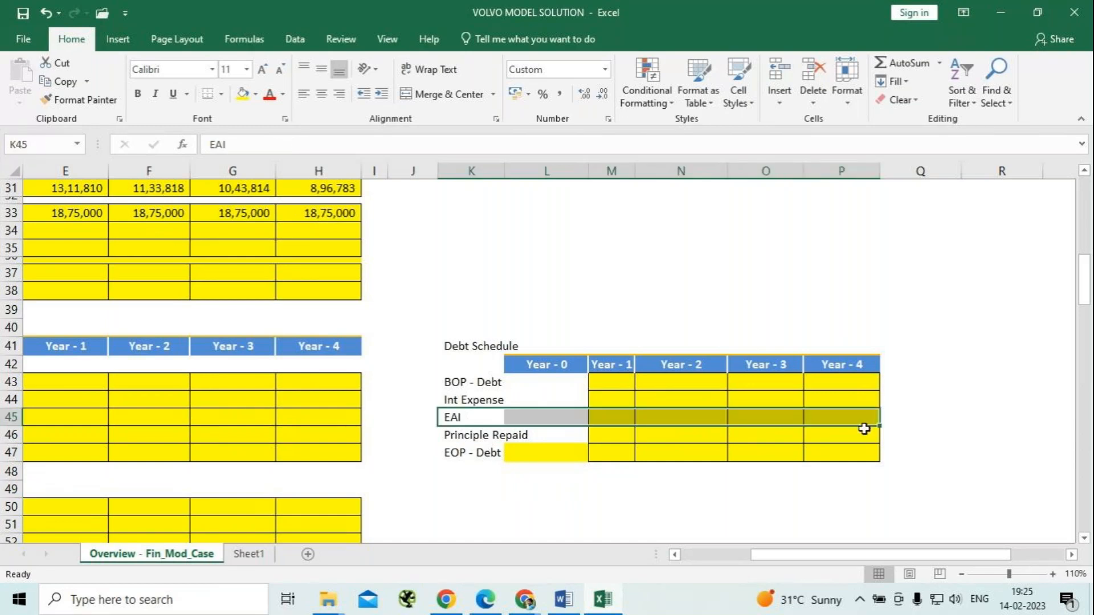
{"action": "key", "text": "ctrl+x"}
{"action": "left_click", "coordinate": [470, 471]}
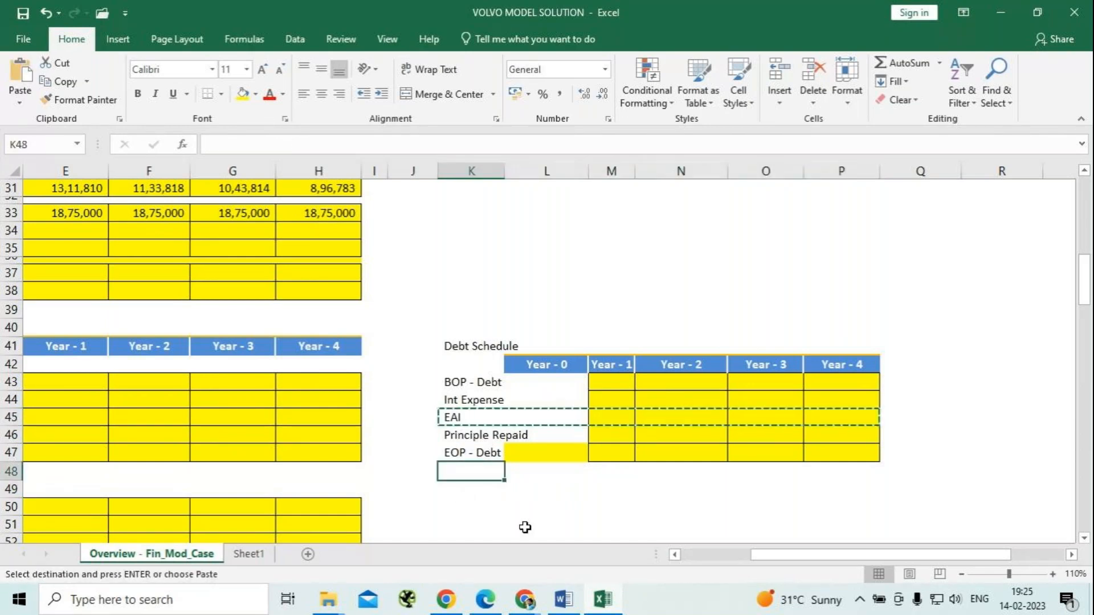
{"action": "key", "text": "ctrl+v"}
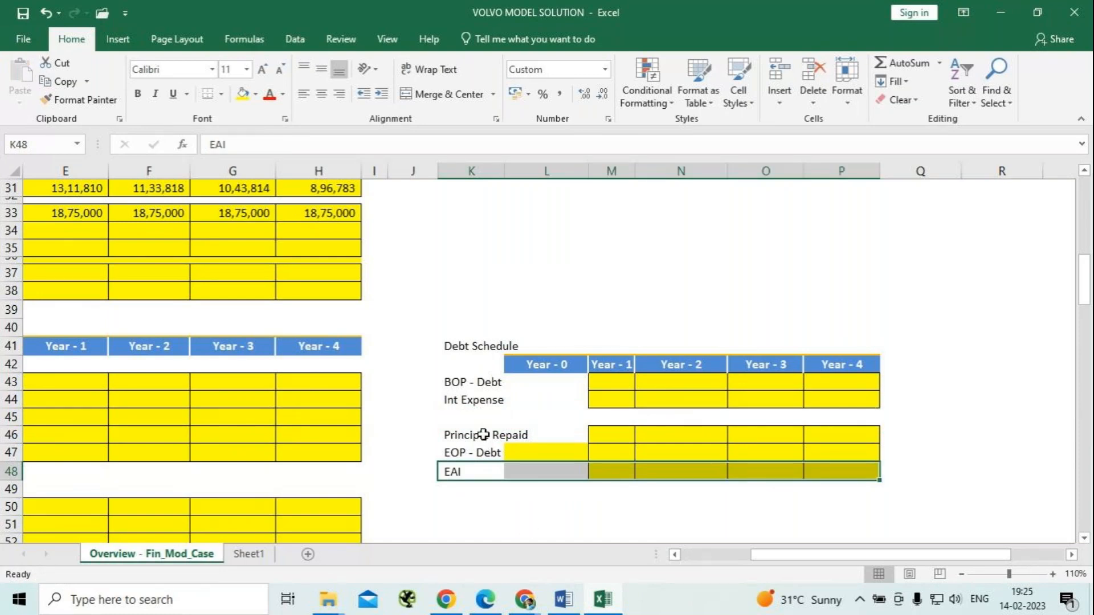
Move the Int Expense row from K44:P44 down to row 45, directly above Principle Repaid.
{"action": "left_click_drag", "start_coordinate": [460, 400], "coordinate": [841, 393]}
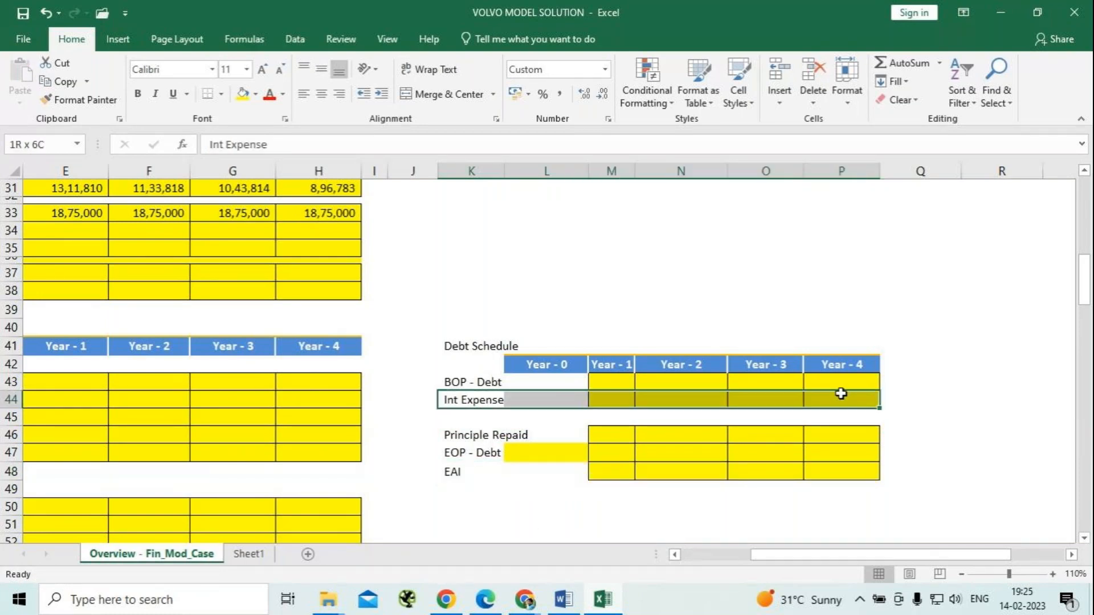
{"action": "key", "text": "ctrl+x"}
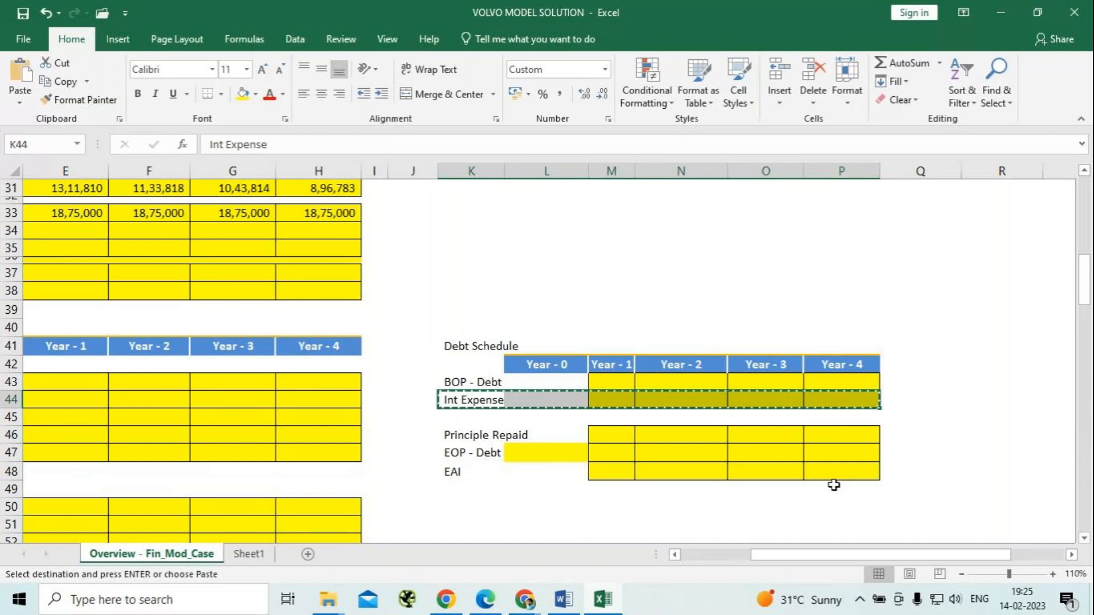
{"action": "left_click", "coordinate": [452, 419]}
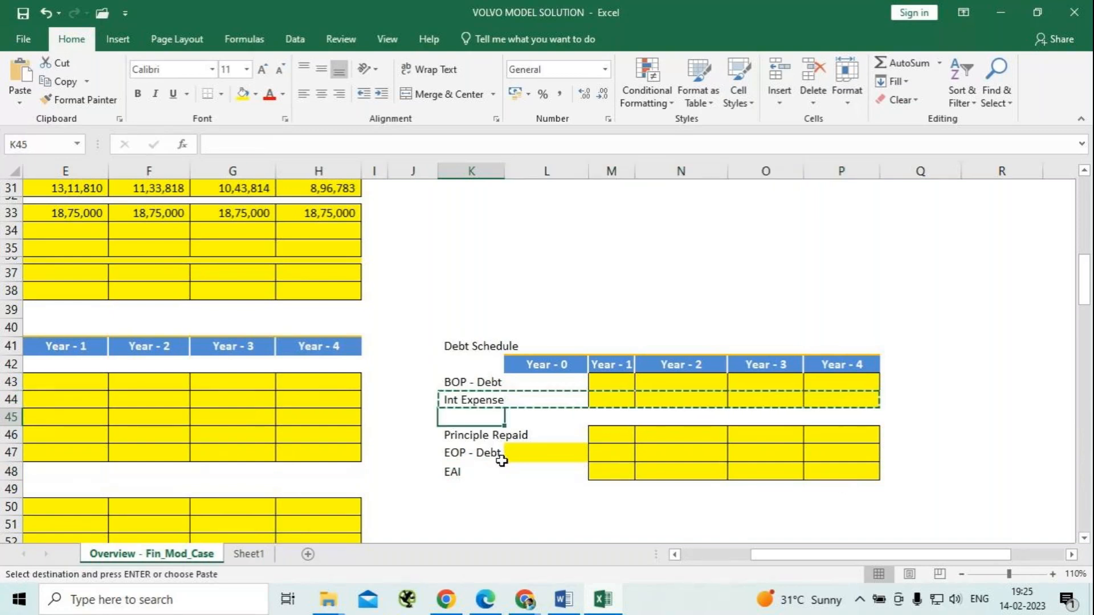
{"action": "key", "text": "Return"}
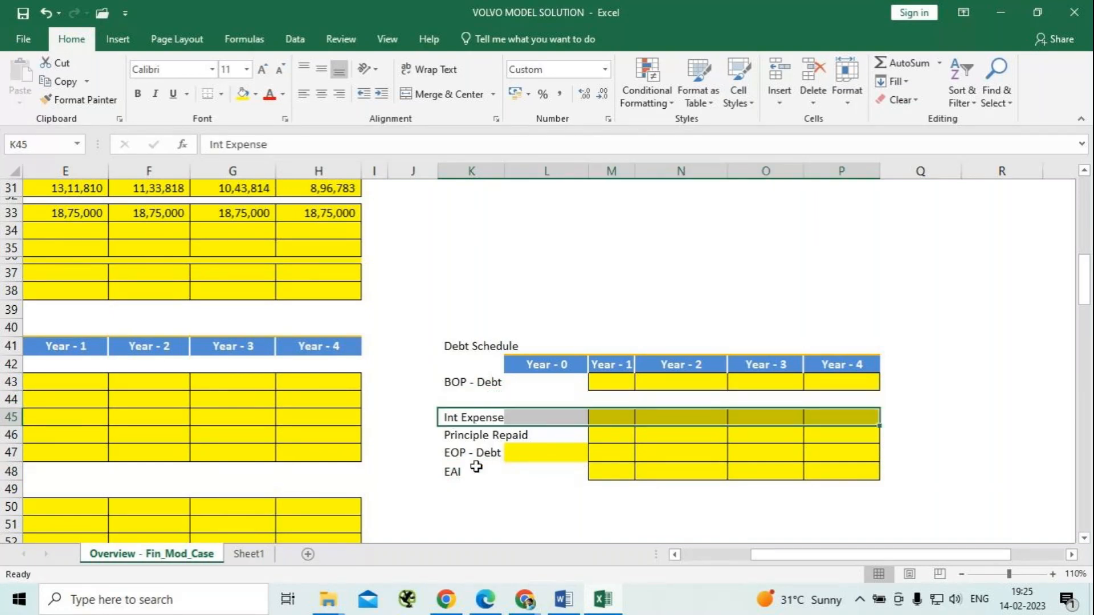
Move the EAI row from K48:P48 up to row 44, between BOP - Debt and Int Expense.
{"action": "left_click_drag", "start_coordinate": [455, 472], "coordinate": [875, 476]}
{"action": "key", "text": "ctrl+x"}
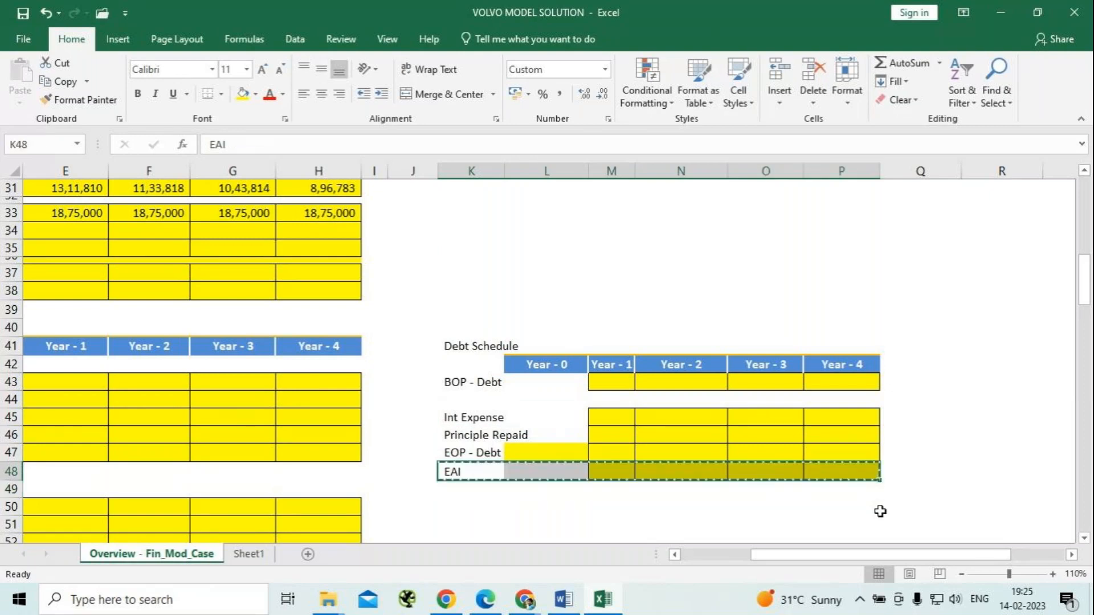
{"action": "left_click", "coordinate": [469, 399]}
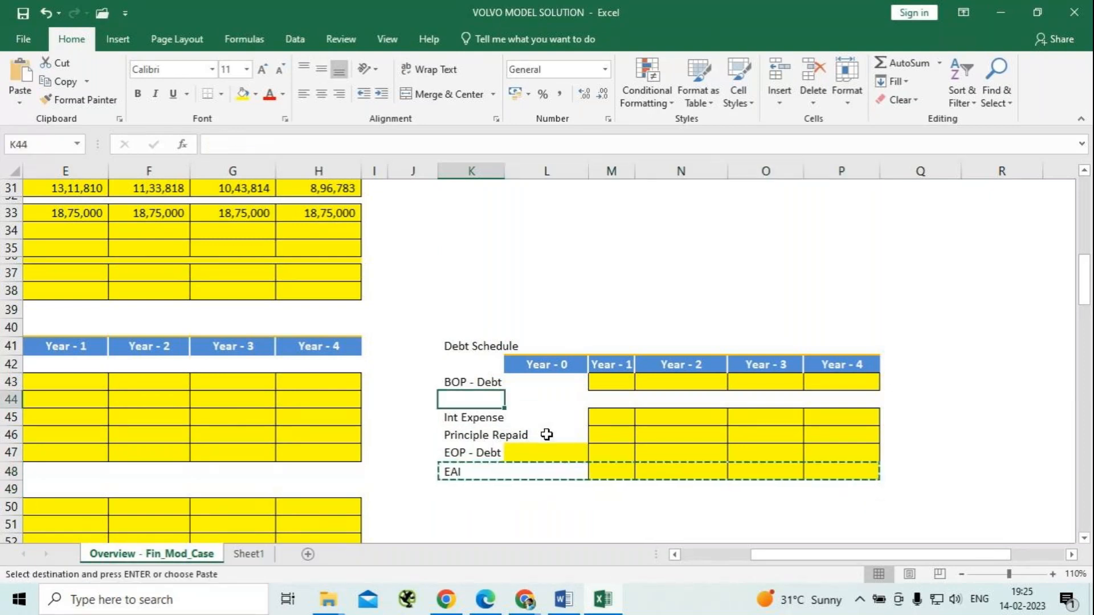
{"action": "key", "text": "ctrl+v"}
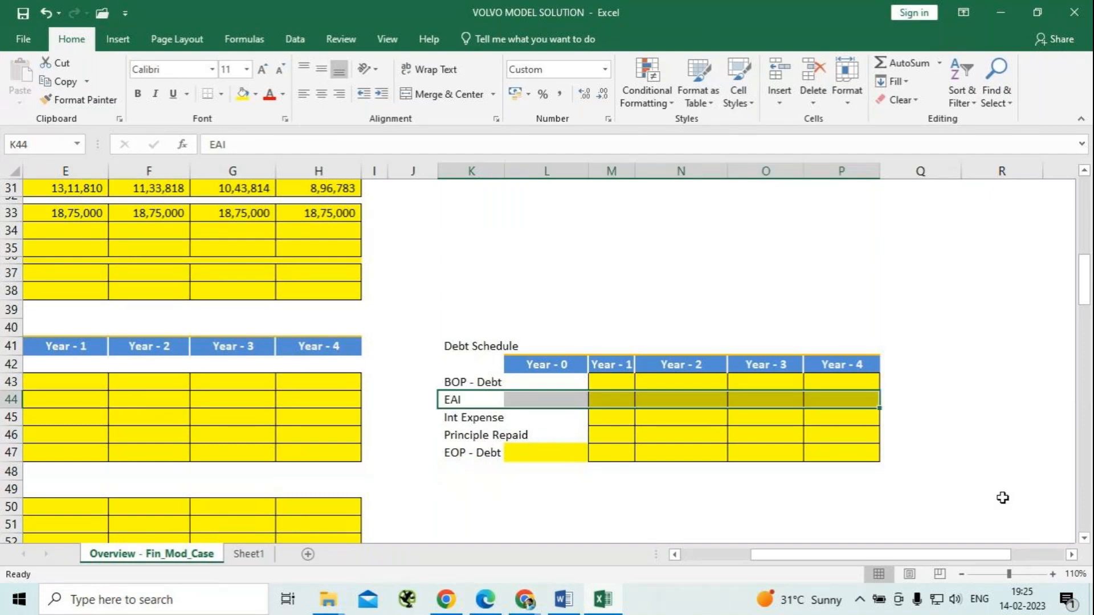
{"action": "left_click", "coordinate": [978, 471]}
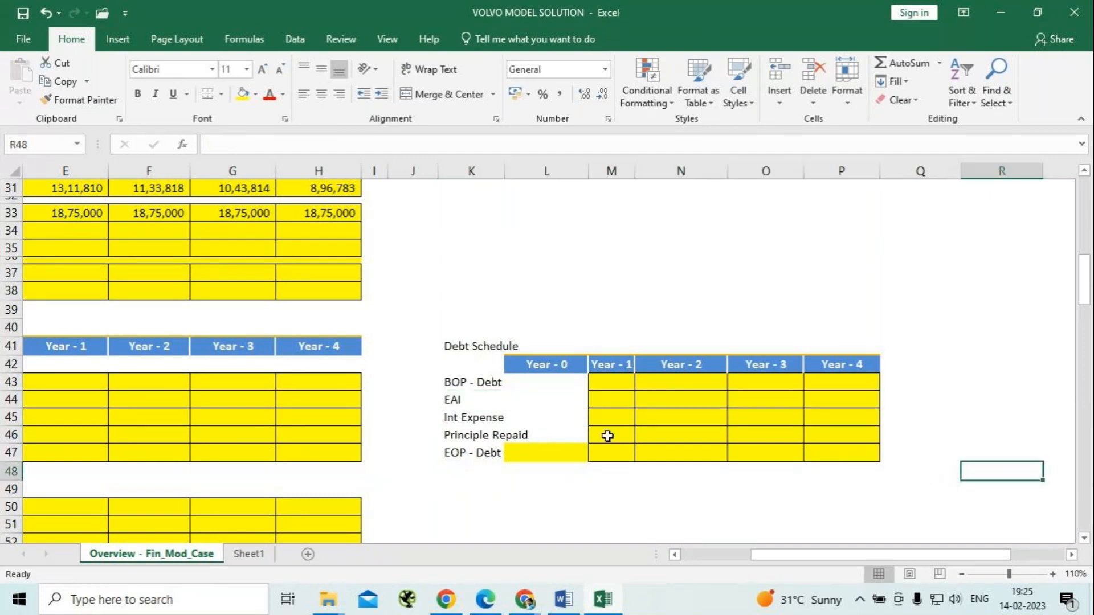
Apply all borders to the Year - 0 EOP - Debt cell L47 in the debt schedule.
{"action": "left_click", "coordinate": [546, 454]}
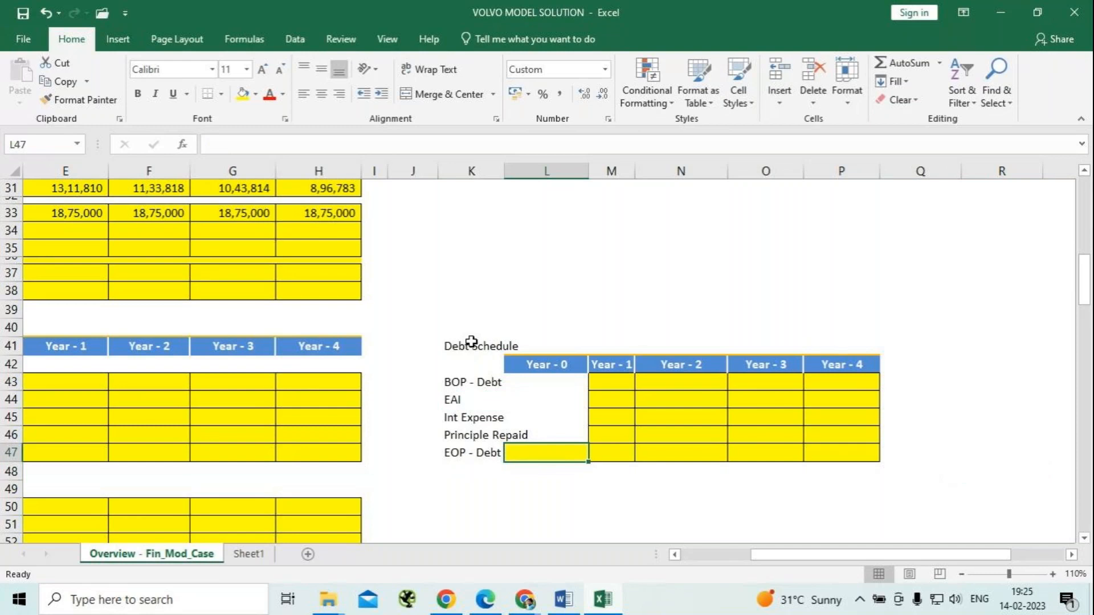
{"action": "left_click", "coordinate": [222, 95]}
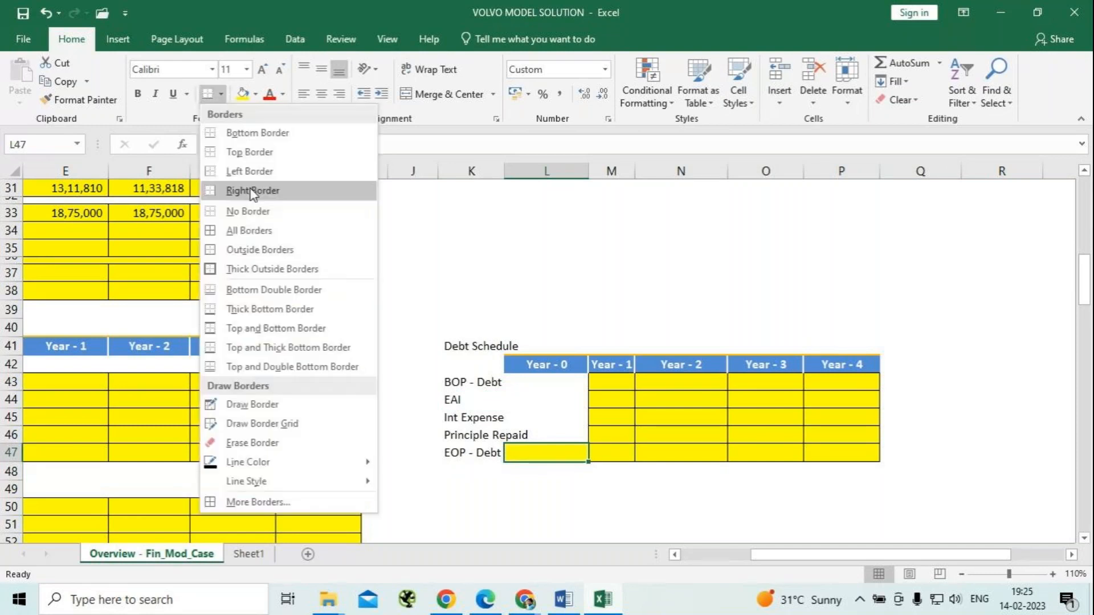
{"action": "left_click", "coordinate": [252, 233]}
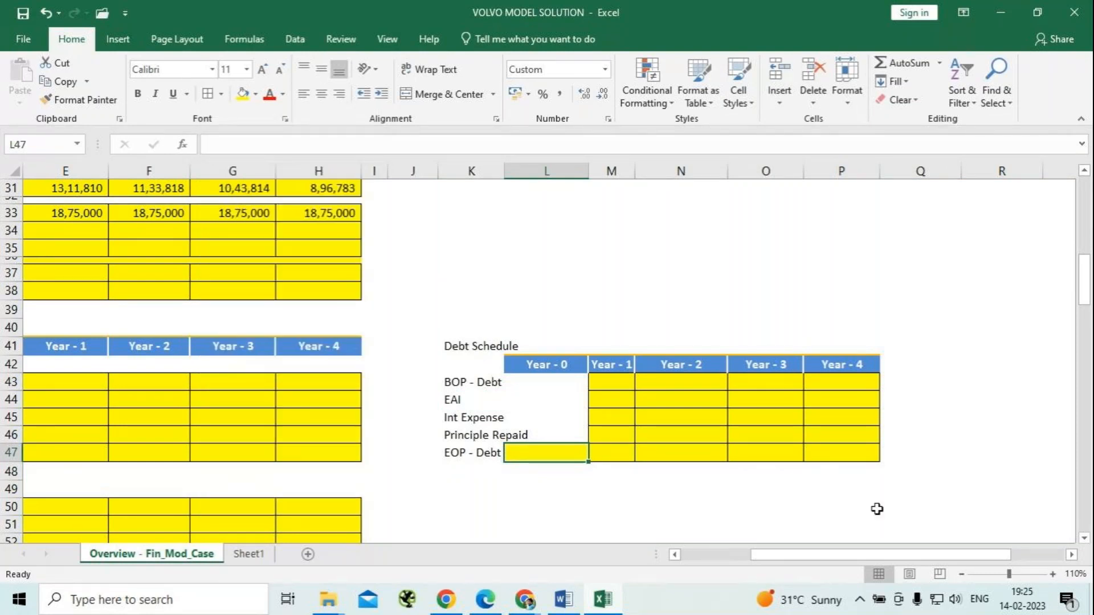
{"action": "left_click", "coordinate": [954, 518]}
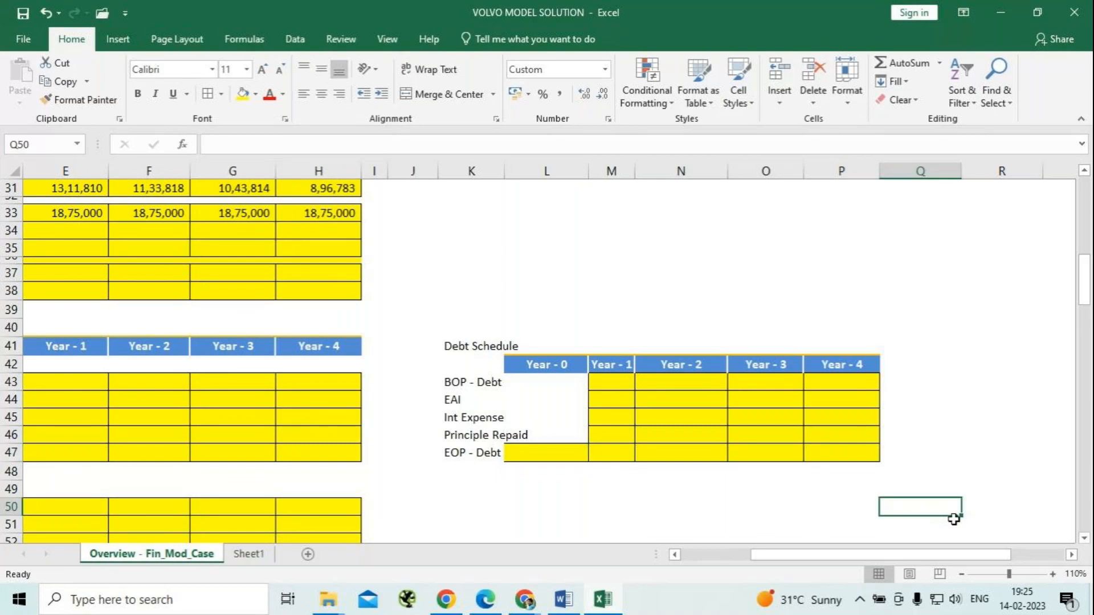
Widen column K to fit the debt schedule's row labels and widen the Year - 1 column M, dismissing the notification.
{"action": "double_click", "coordinate": [503, 171]}
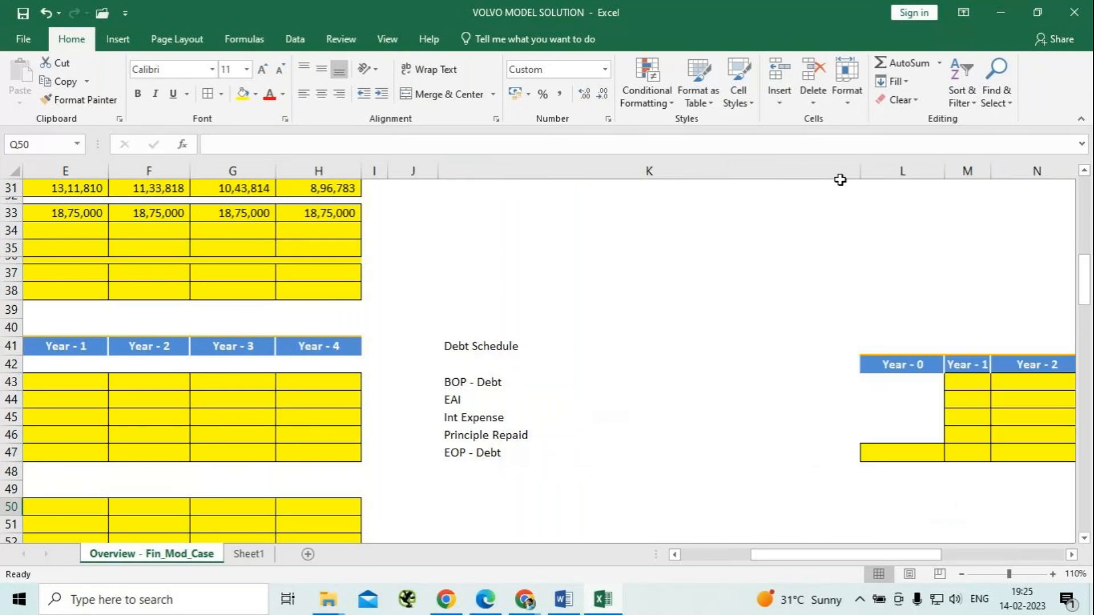
{"action": "left_click_drag", "start_coordinate": [859, 172], "coordinate": [548, 245]}
{"action": "left_click", "coordinate": [586, 450]}
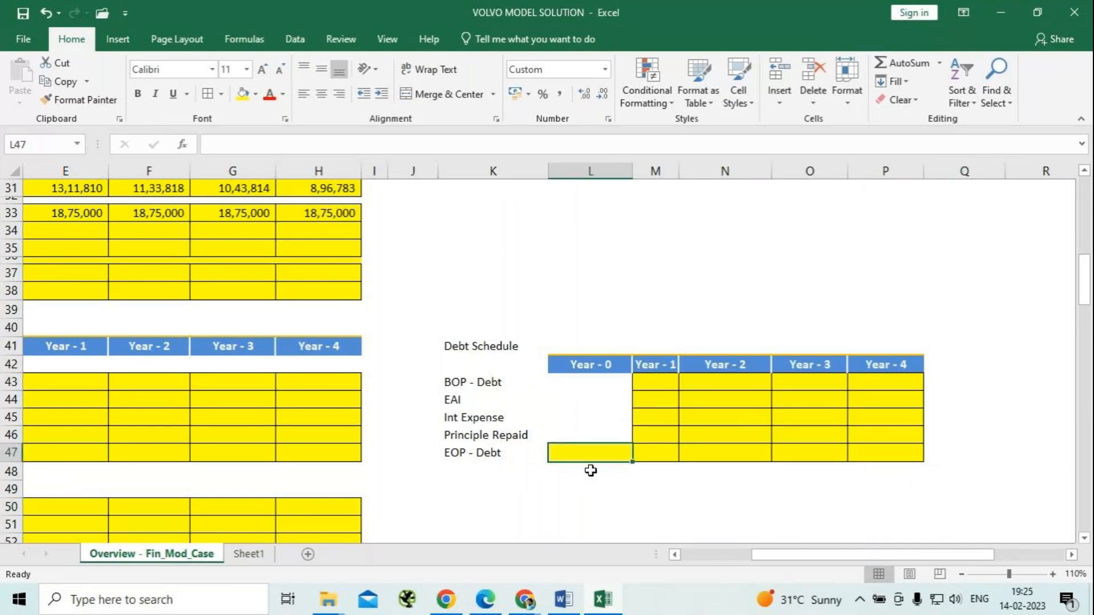
{"action": "scroll", "coordinate": [593, 483], "scroll_direction": "up", "scroll_amount": 7}
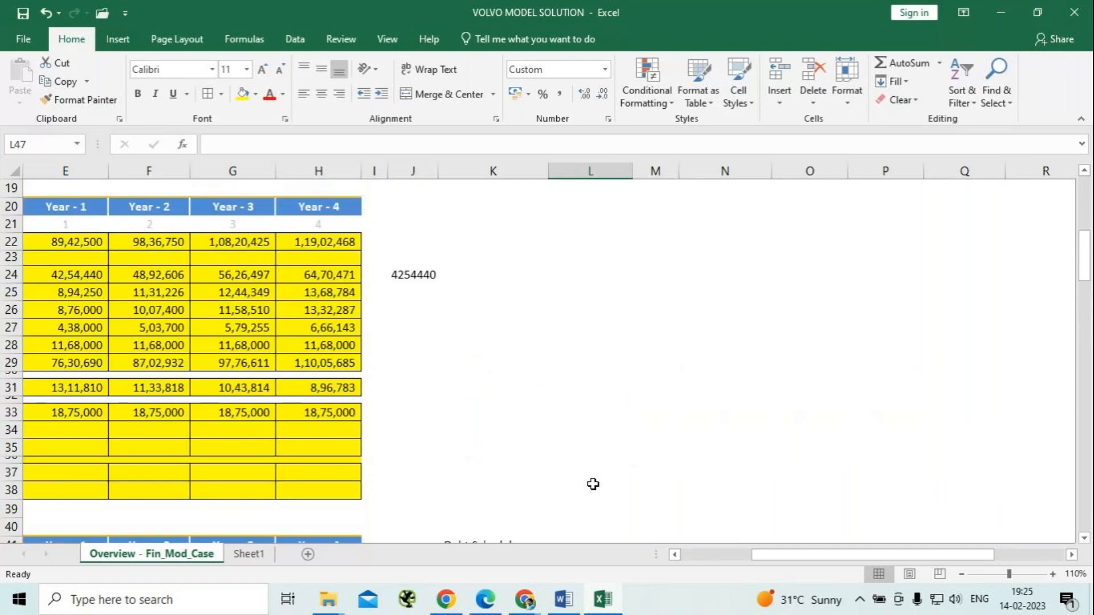
{"action": "scroll", "coordinate": [593, 484], "scroll_direction": "up", "scroll_amount": 1}
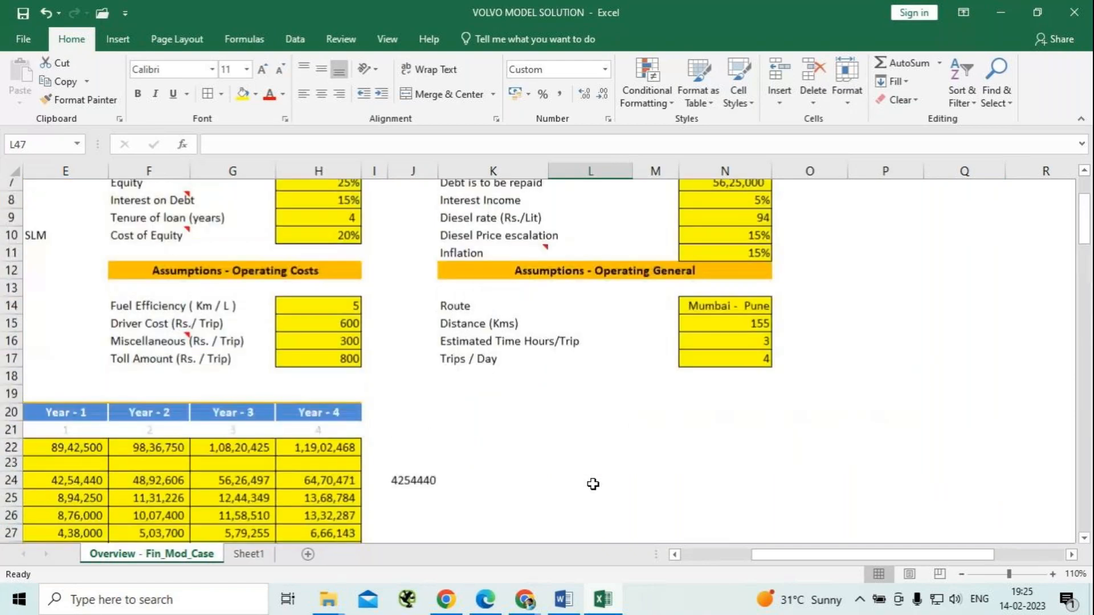
{"action": "scroll", "coordinate": [593, 483], "scroll_direction": "down", "scroll_amount": 7}
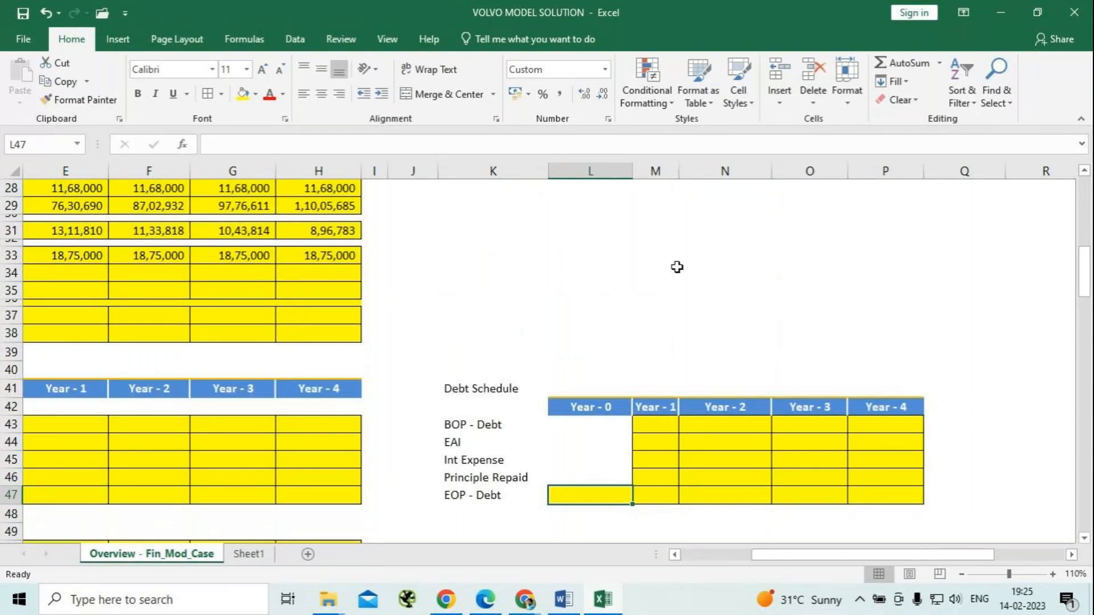
{"action": "left_click_drag", "start_coordinate": [678, 171], "coordinate": [709, 170]}
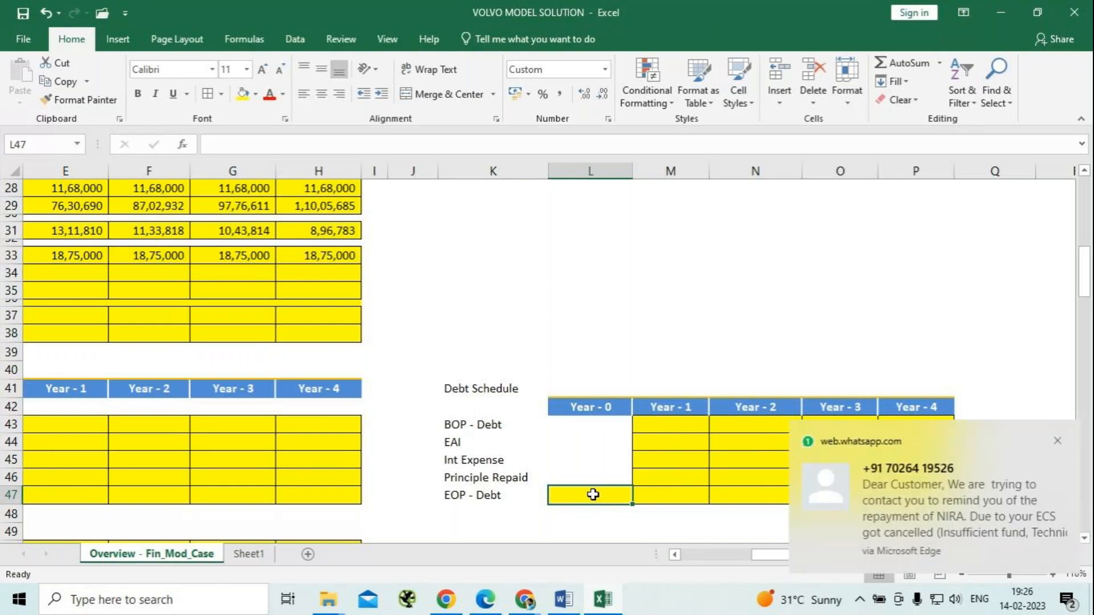
{"action": "left_click", "coordinate": [1057, 441]}
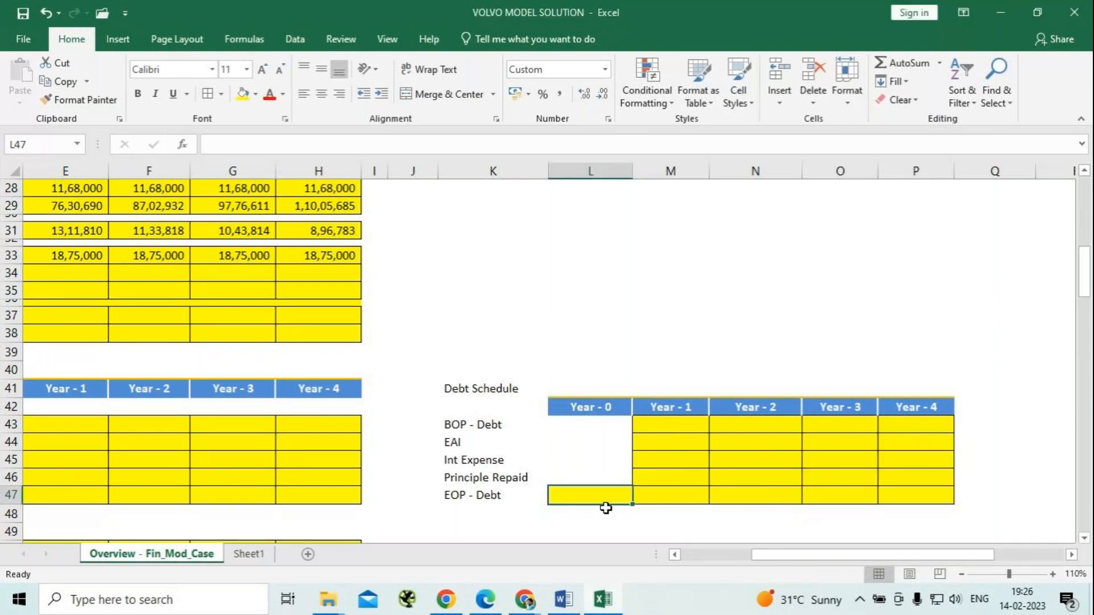
Link the Year - 0 EOP - Debt cell L47 to the debt to be repaid in the general assumptions with =N7.
{"action": "mouse_move", "coordinate": [1038, 603]}
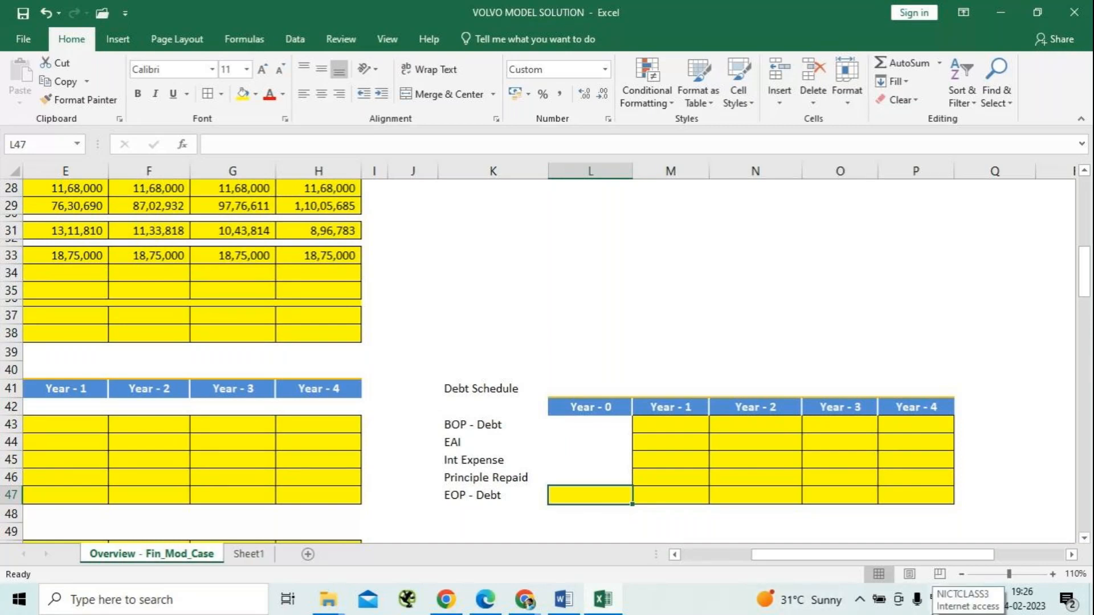
{"action": "type", "text": "="}
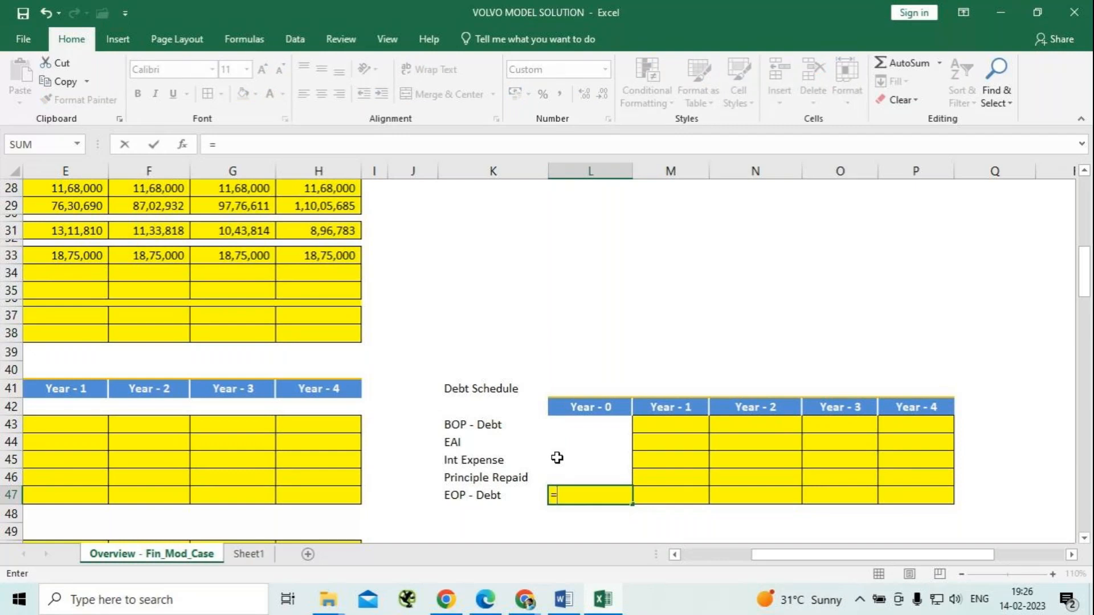
{"action": "scroll", "coordinate": [444, 357], "scroll_direction": "up", "scroll_amount": 6}
{"action": "scroll", "coordinate": [444, 357], "scroll_direction": "up", "scroll_amount": 3}
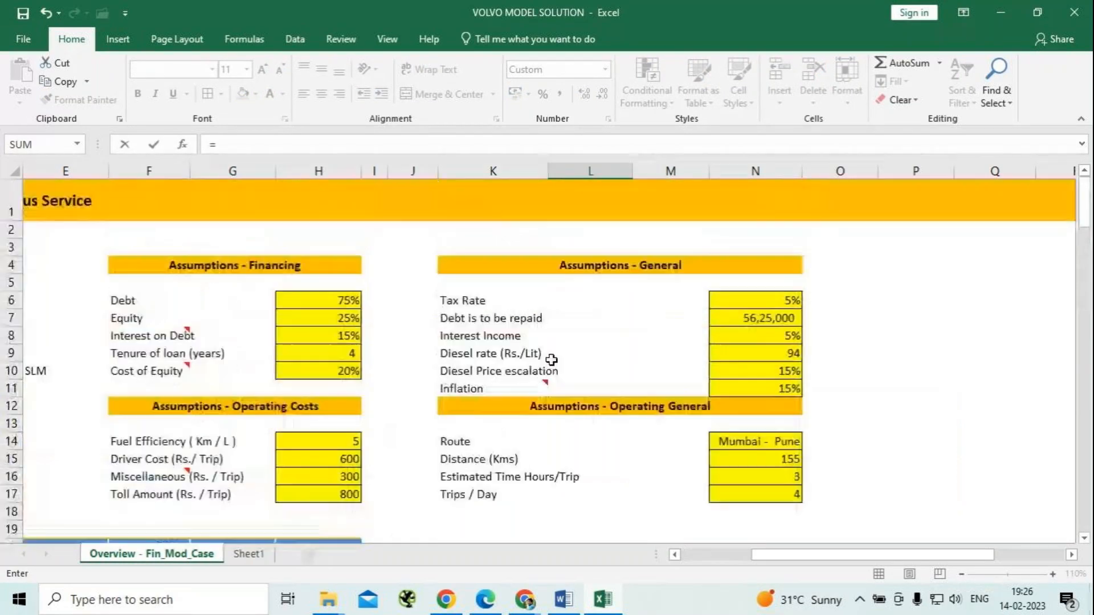
{"action": "left_click", "coordinate": [781, 317]}
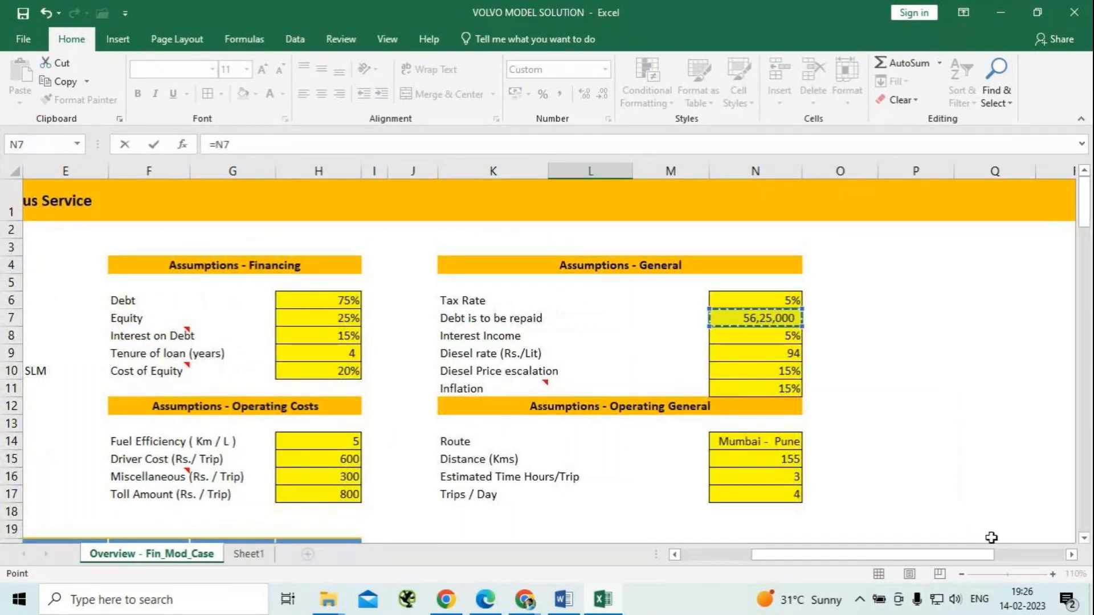
{"action": "key", "text": "Return"}
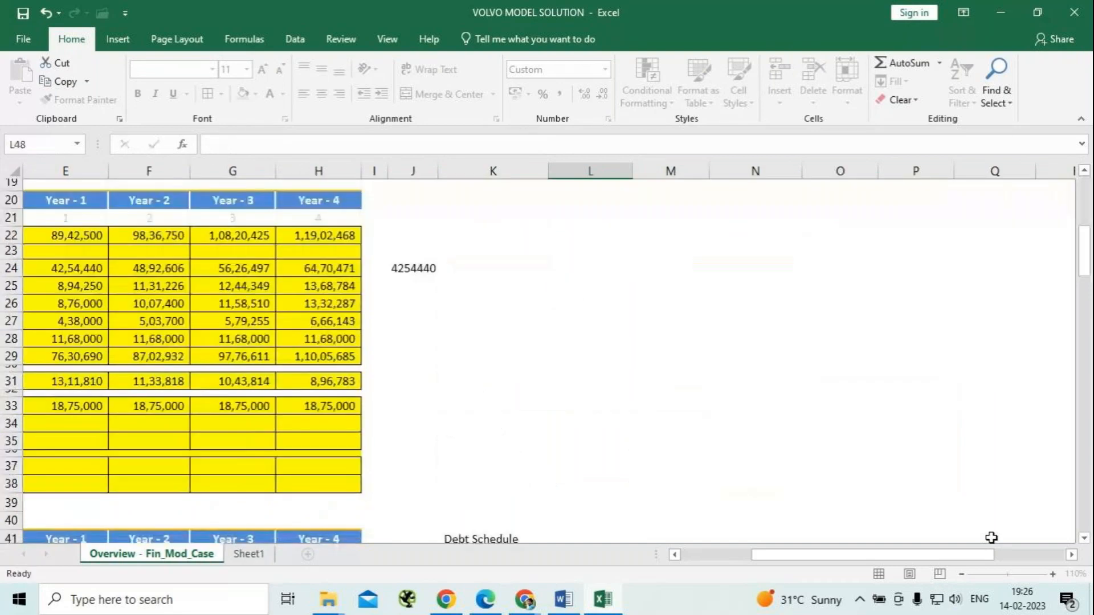
{"action": "scroll", "coordinate": [989, 537], "scroll_direction": "down", "scroll_amount": 2}
{"action": "scroll", "coordinate": [799, 381], "scroll_direction": "down", "scroll_amount": 1}
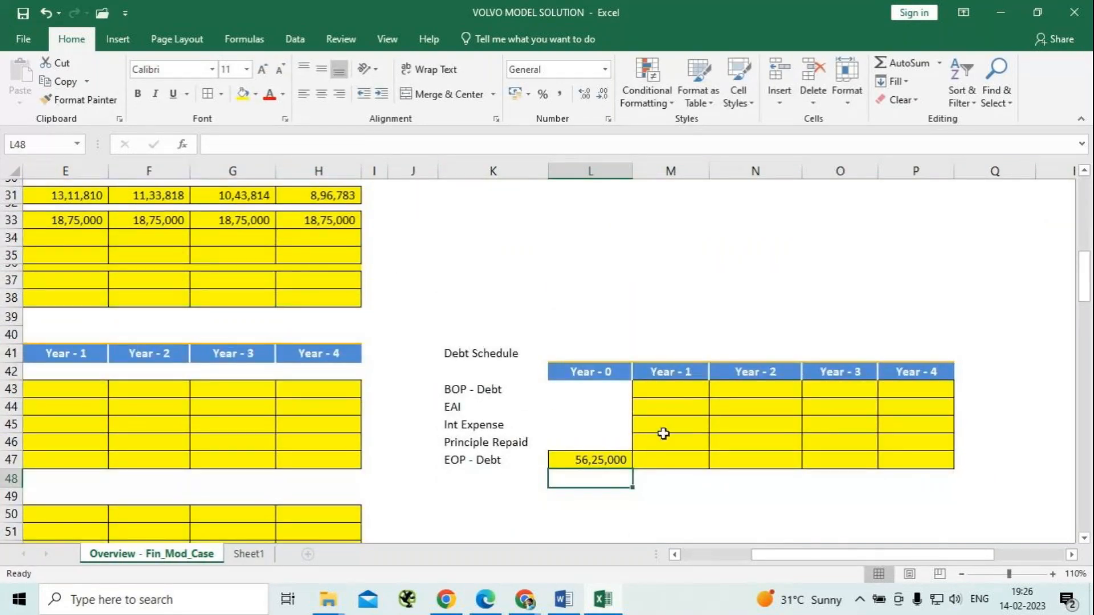
Link the Year - 1 BOP - Debt cell M43 to the Year - 0 EOP - Debt with =L47.
{"action": "left_click", "coordinate": [671, 393]}
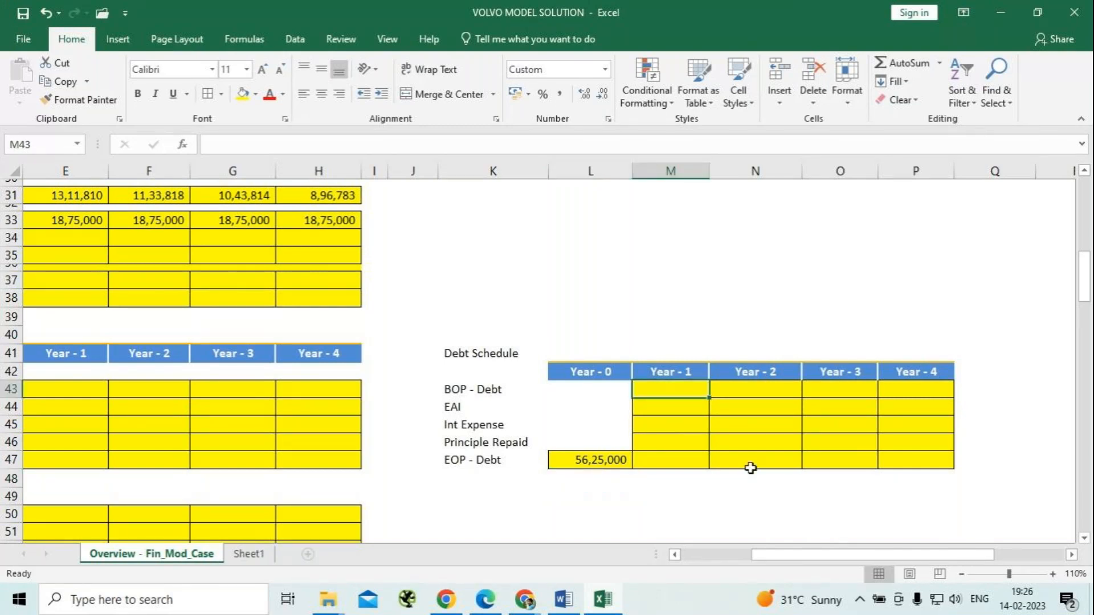
{"action": "type", "text": "="}
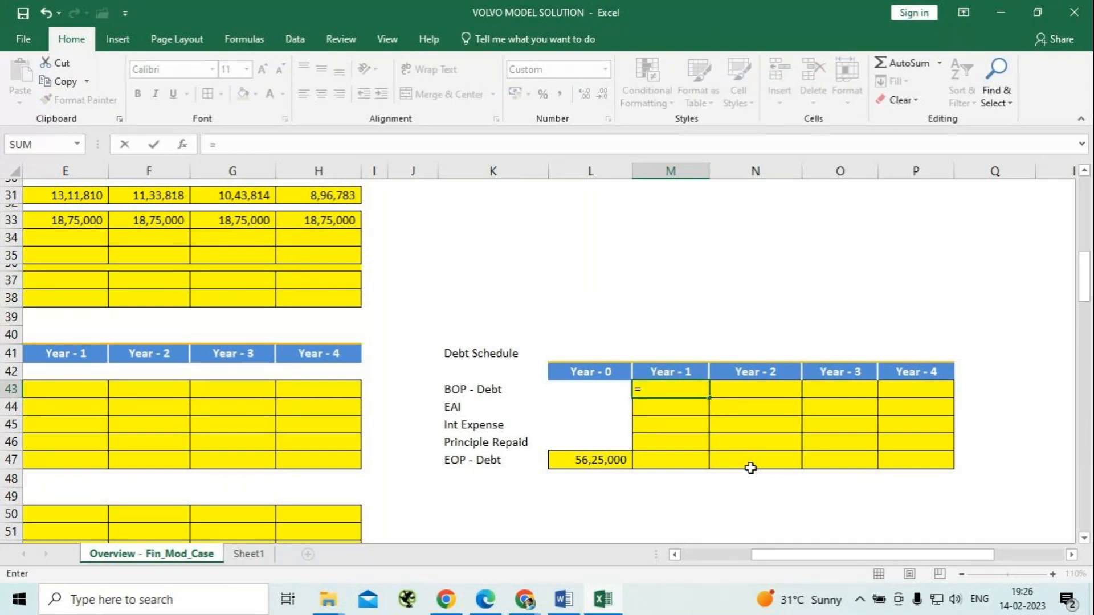
{"action": "left_click", "coordinate": [592, 459]}
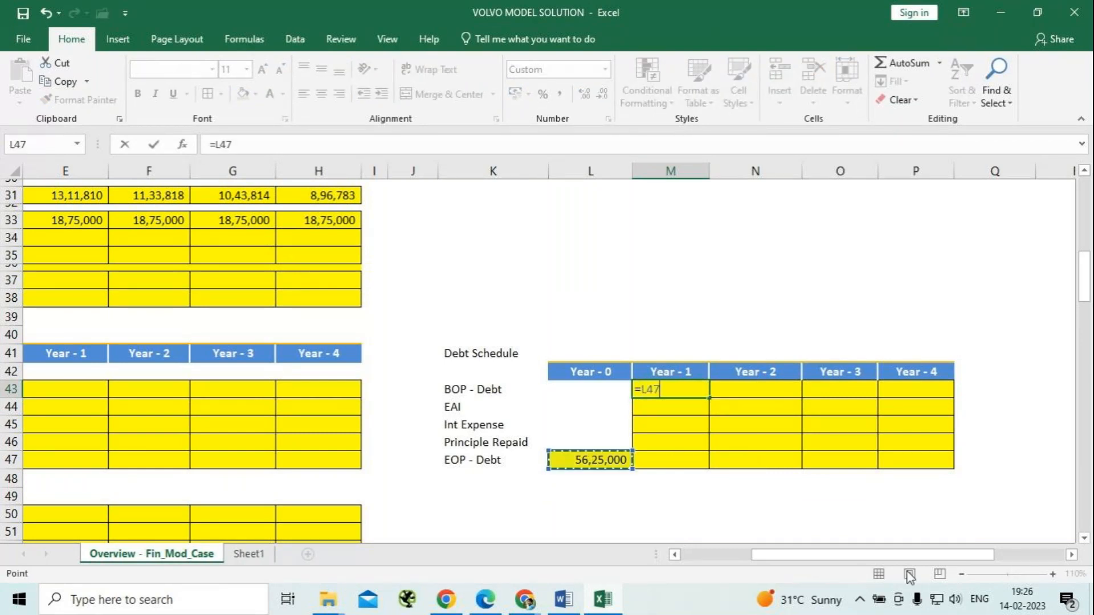
{"action": "key", "text": "Return"}
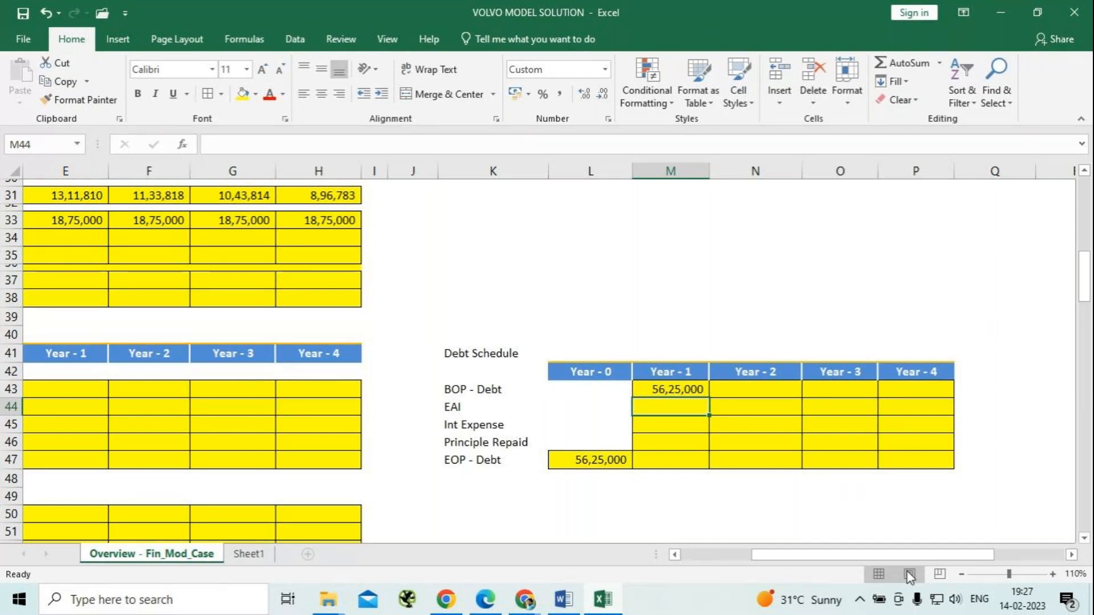
Calculate the Year - 1 EAI in M44 from the interest on debt and the Year - 0 debt with =PMT($H$8,4,-$L$47,0,0).
{"action": "type", "text": "=pmt"}
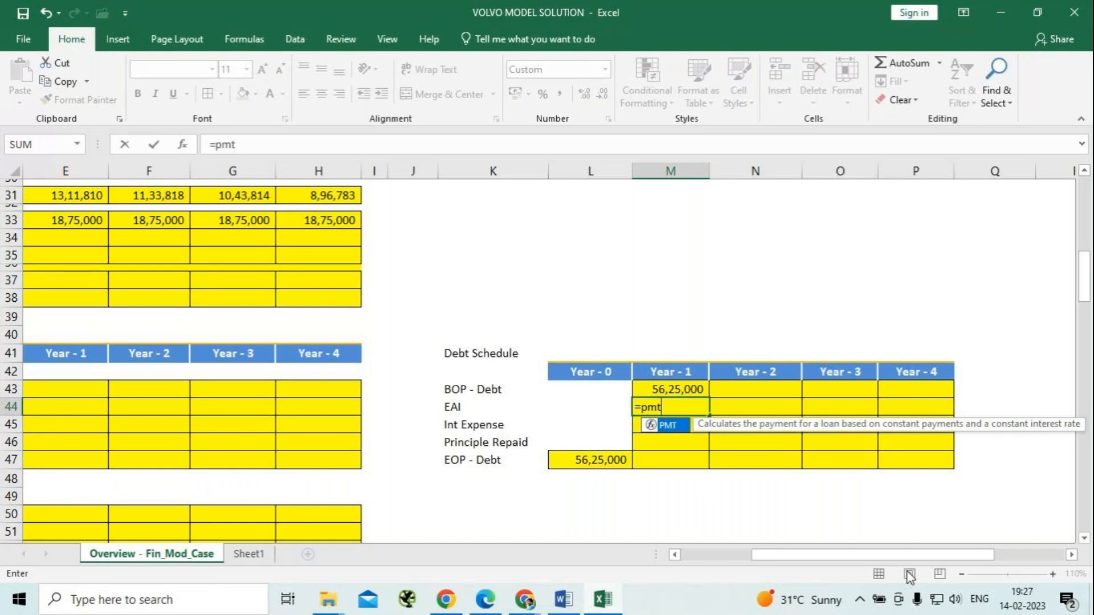
{"action": "key", "text": "Tab"}
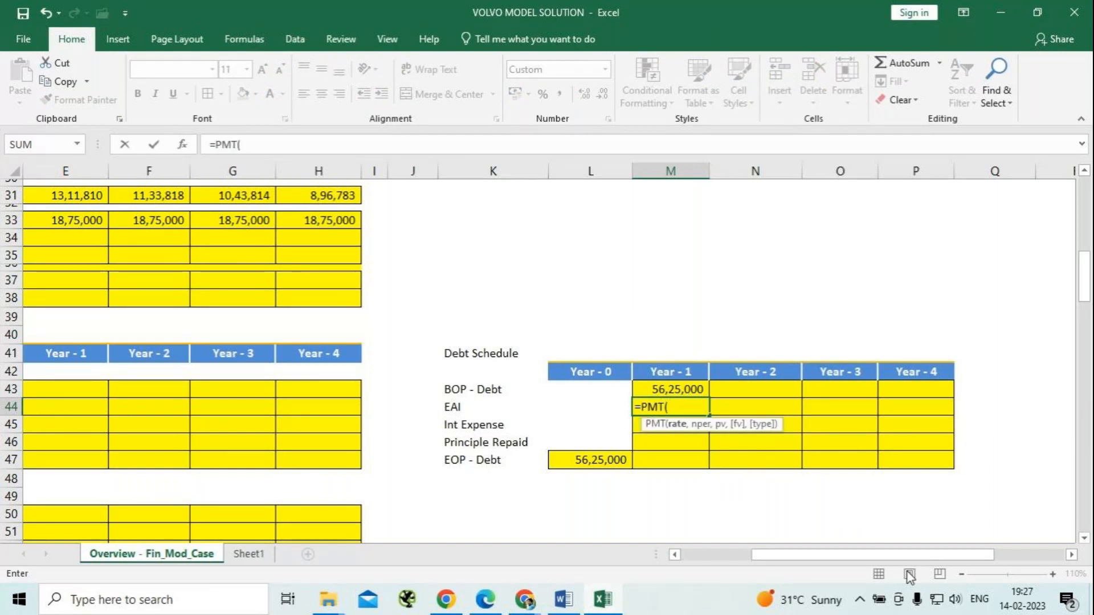
{"action": "scroll", "coordinate": [240, 313], "scroll_direction": "up", "scroll_amount": 10}
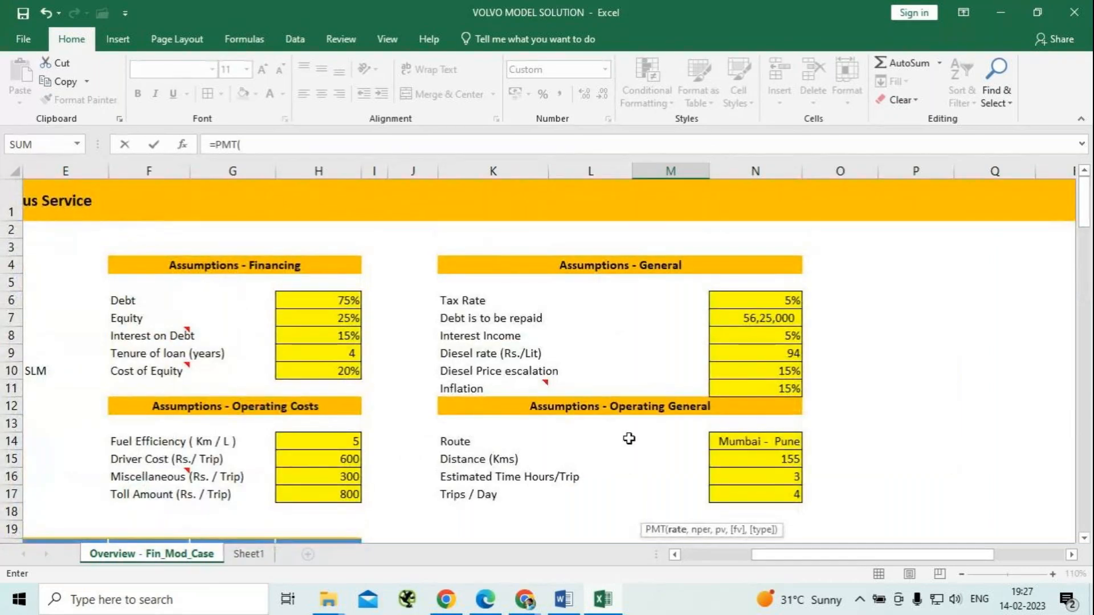
{"action": "left_click", "coordinate": [336, 334]}
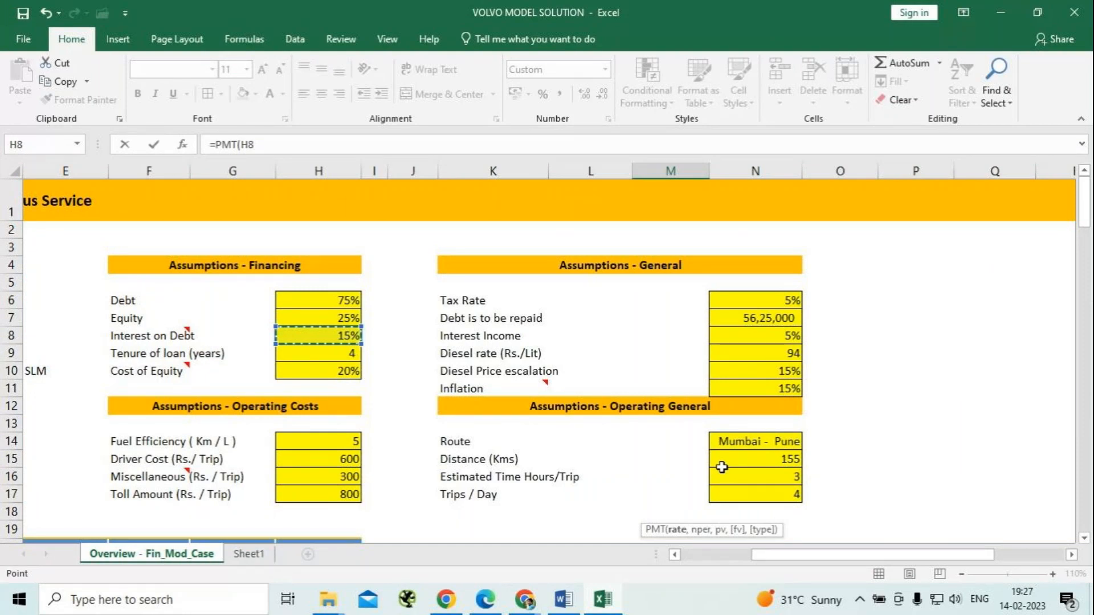
{"action": "key", "text": "F3"}
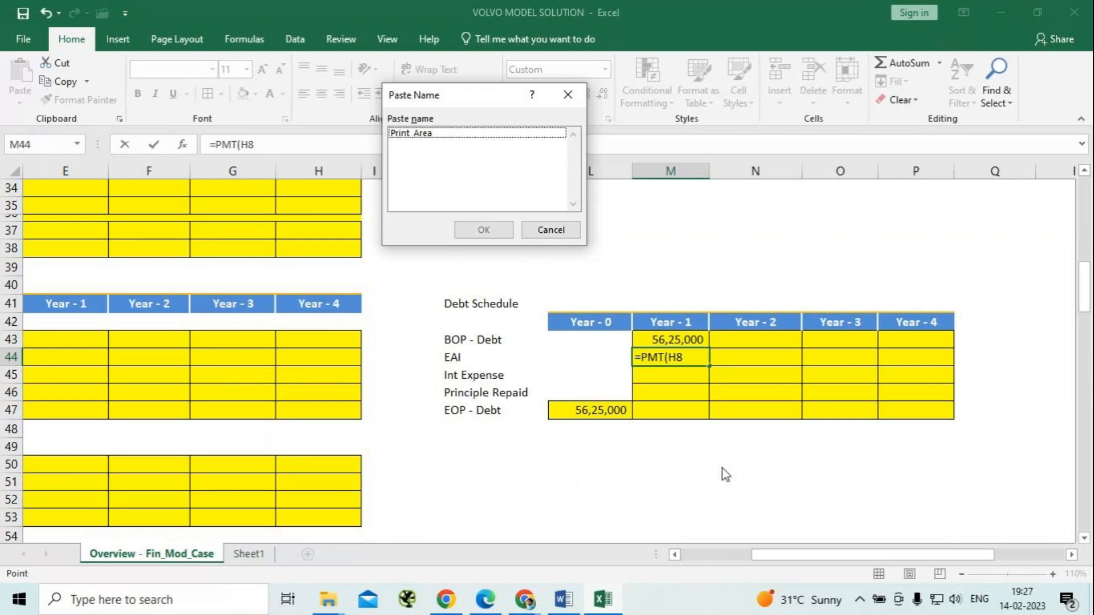
{"action": "left_click", "coordinate": [550, 229]}
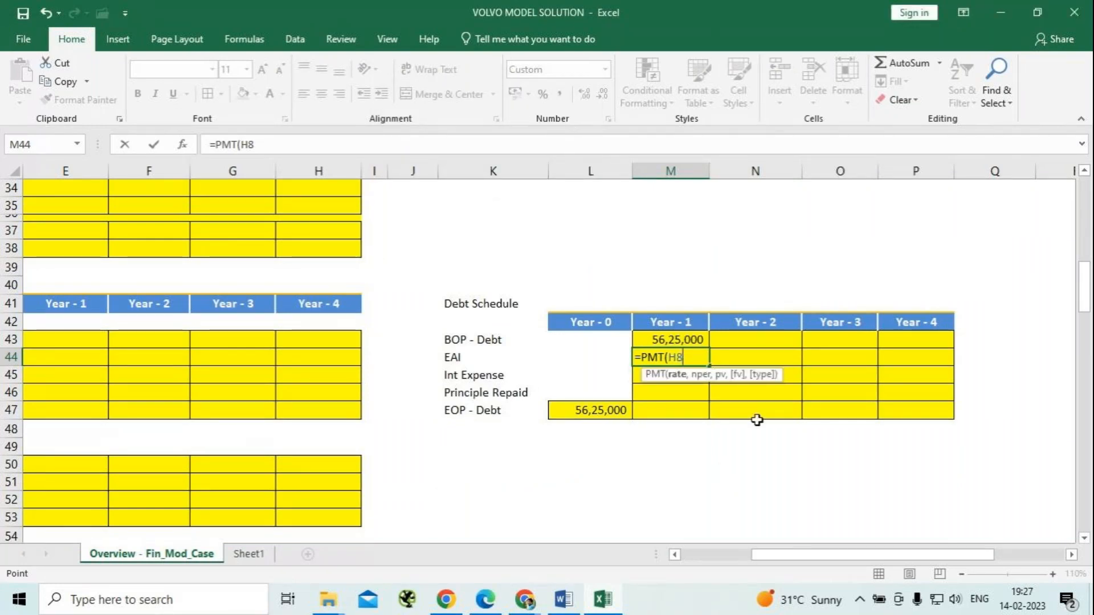
{"action": "key", "text": "F4"}
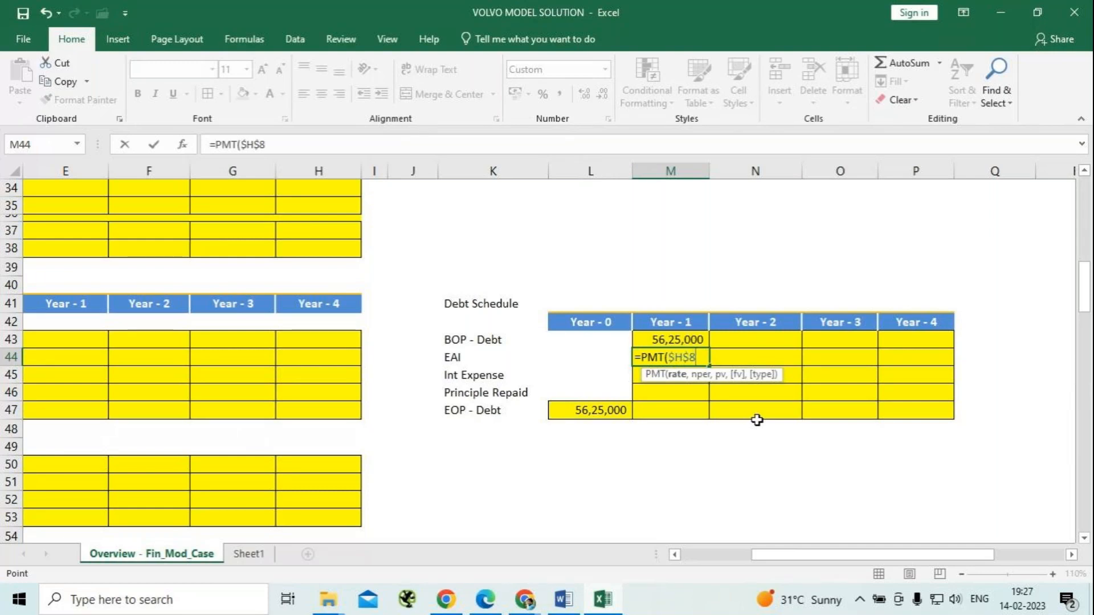
{"action": "type", "text": ","}
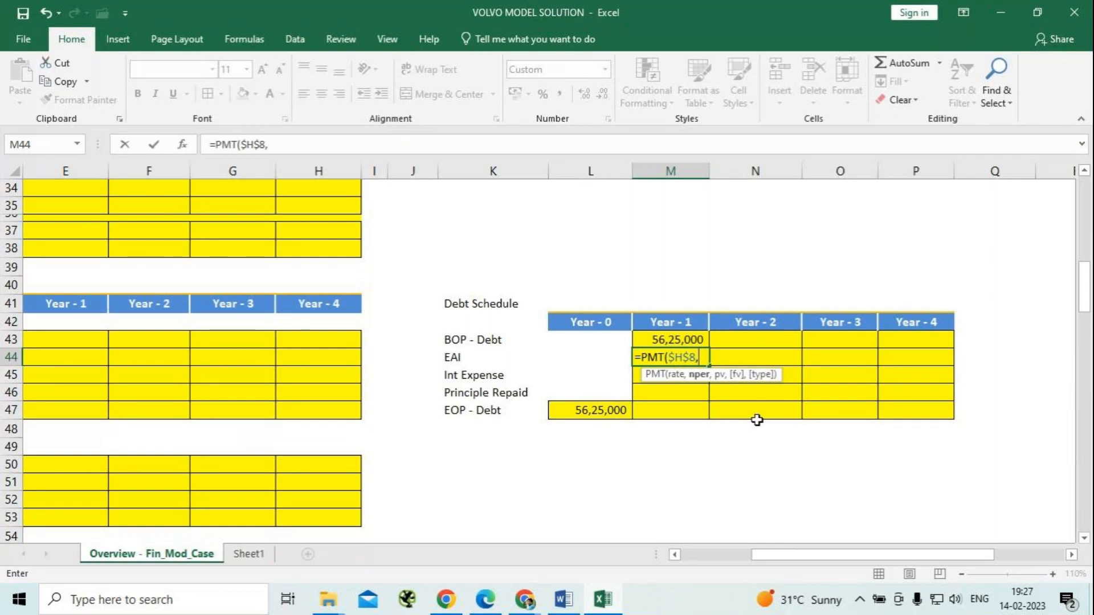
{"action": "type", "text": "4,"}
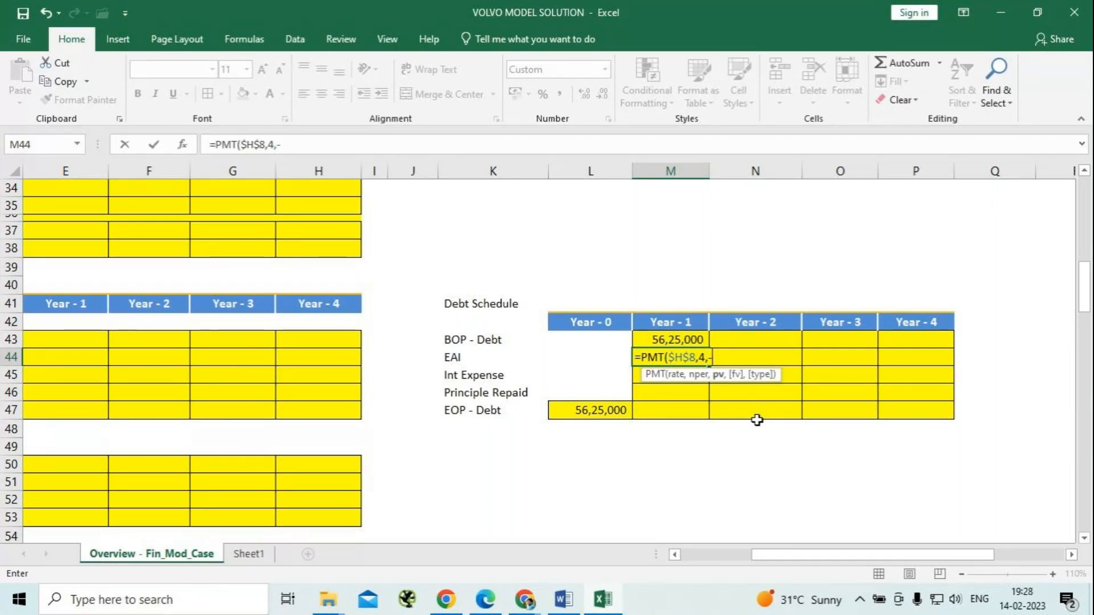
{"action": "type", "text": "-"}
{"action": "left_click", "coordinate": [589, 410]}
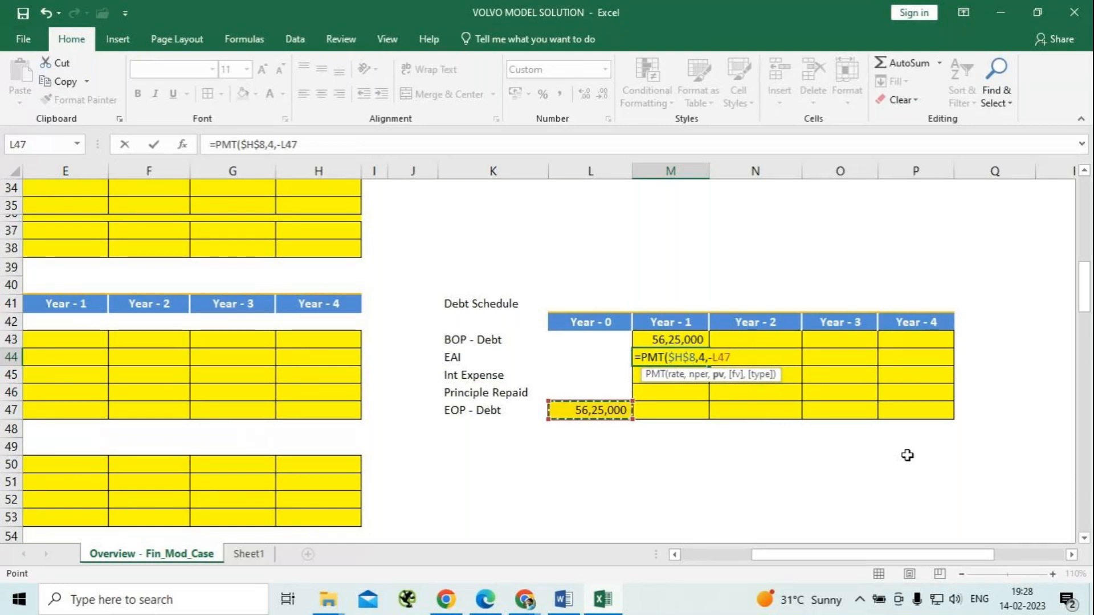
{"action": "key", "text": "F4"}
{"action": "type", "text": ",0"}
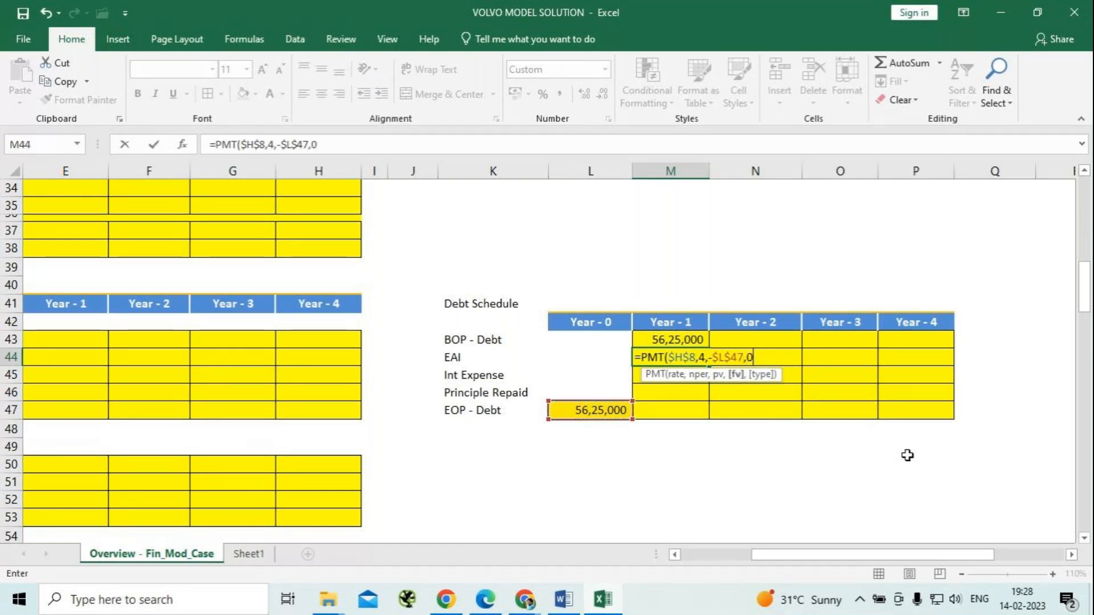
{"action": "type", "text": ",0)"}
{"action": "key", "text": "Return"}
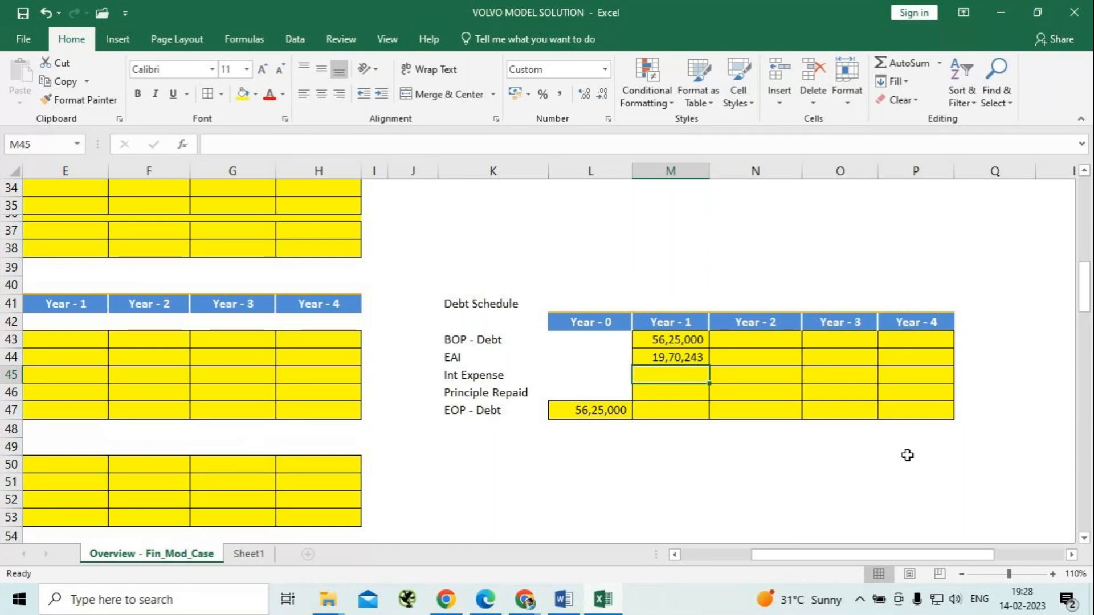
Calculate the Year - 1 Int Expense in M45 from the opening debt and the interest on debt with =M43*$H$8.
{"action": "type", "text": "="}
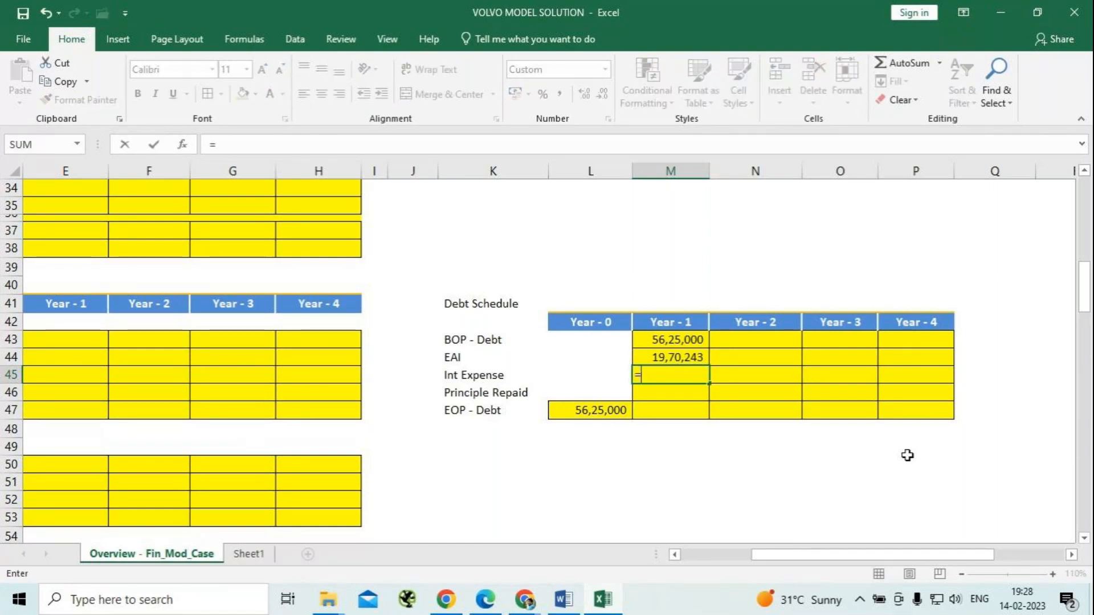
{"action": "key", "text": "Up"}
{"action": "key", "text": "Up"}
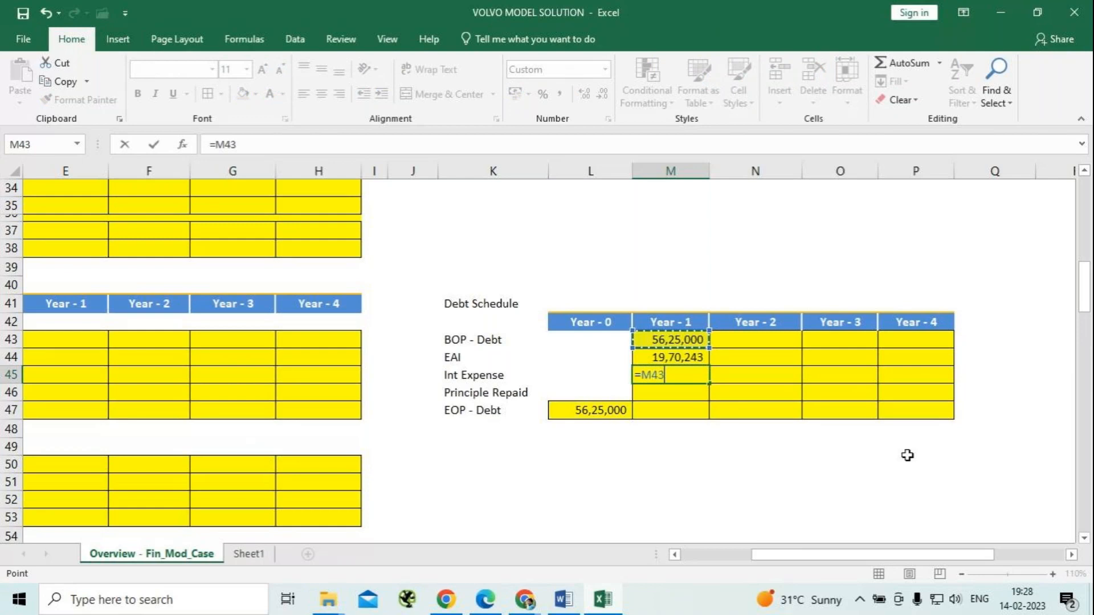
{"action": "type", "text": "*"}
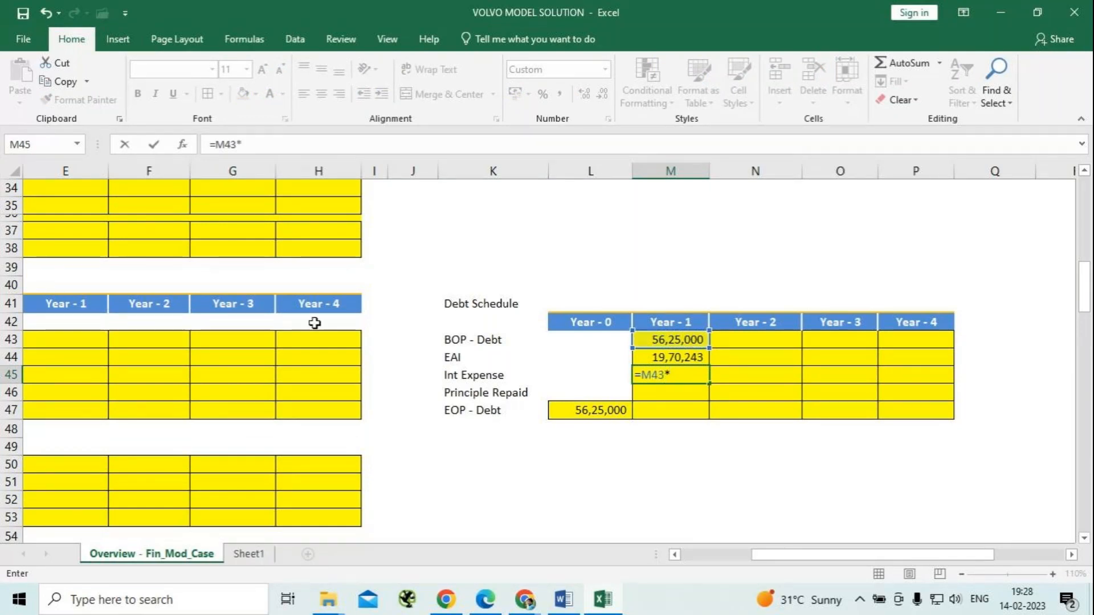
{"action": "scroll", "coordinate": [180, 321], "scroll_direction": "up", "scroll_amount": 7}
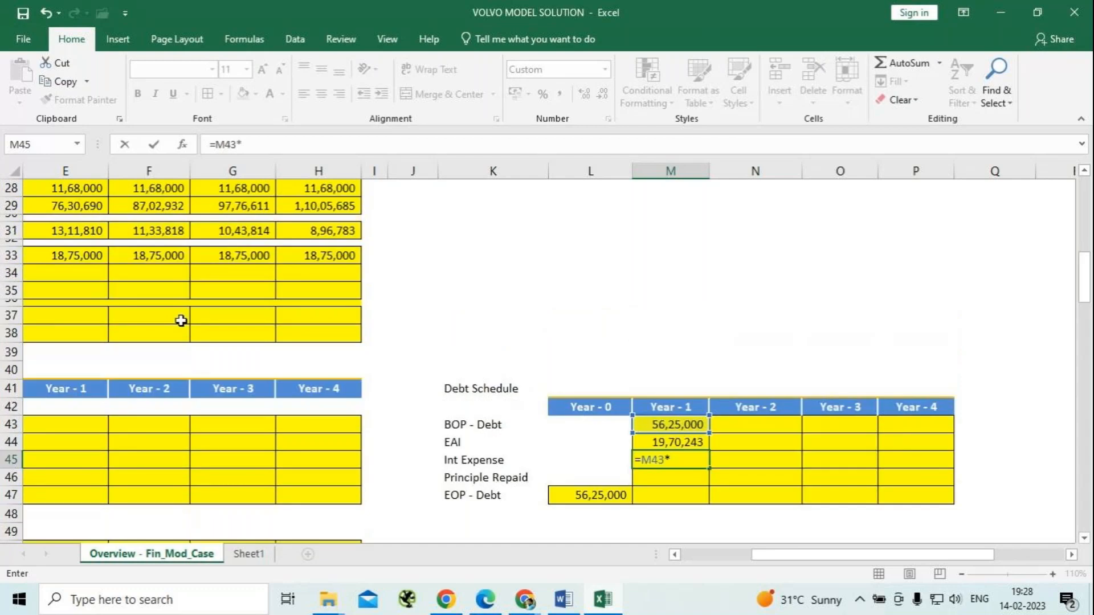
{"action": "scroll", "coordinate": [286, 276], "scroll_direction": "up", "scroll_amount": 3}
{"action": "left_click", "coordinate": [307, 260]}
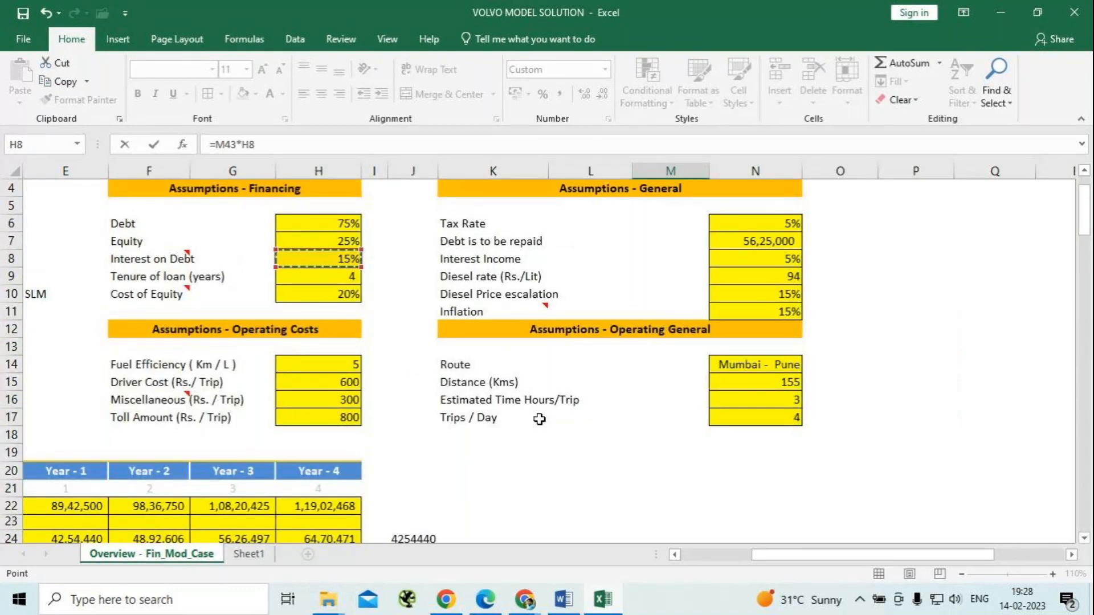
{"action": "key", "text": "F4"}
{"action": "key", "text": "Return"}
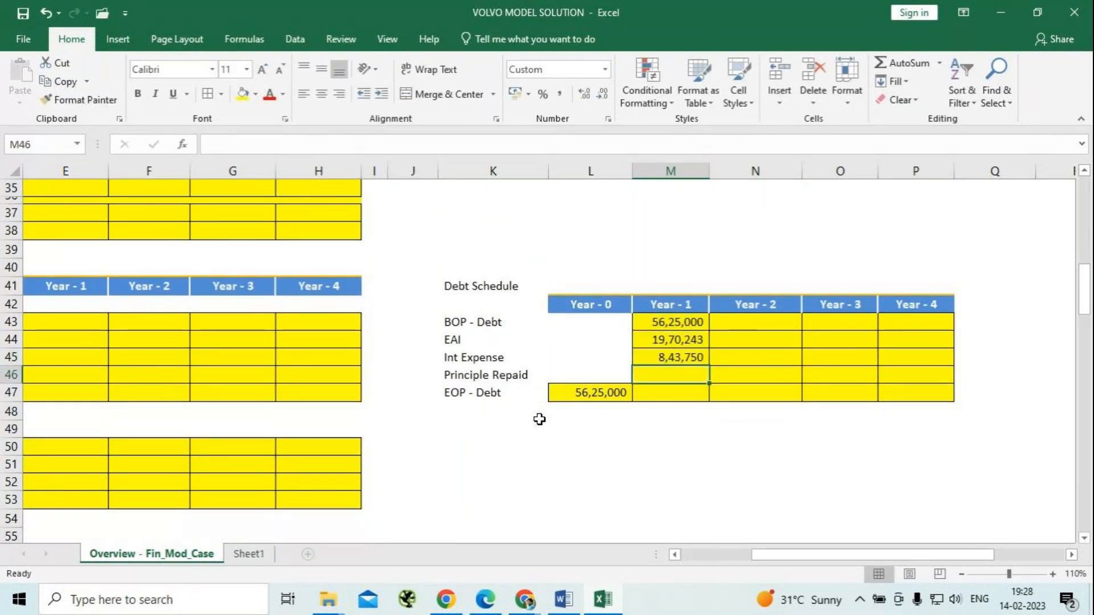
Calculate the Year - 1 Principle Repaid in M46 by subtracting the interest expense from the EAI with =M44-M45.
{"action": "type", "text": "="}
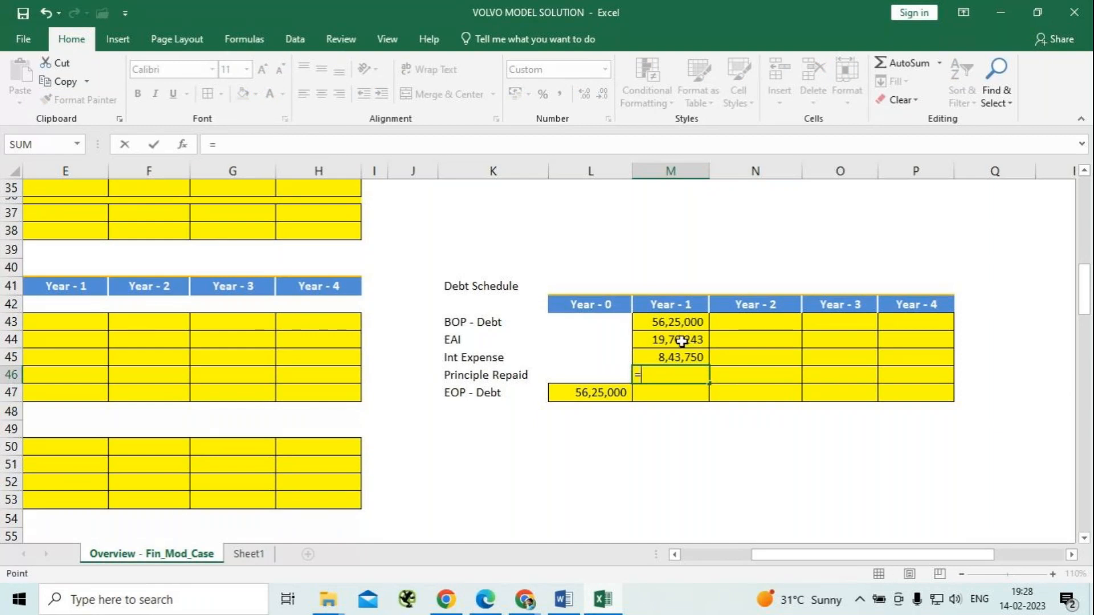
{"action": "left_click", "coordinate": [682, 341]}
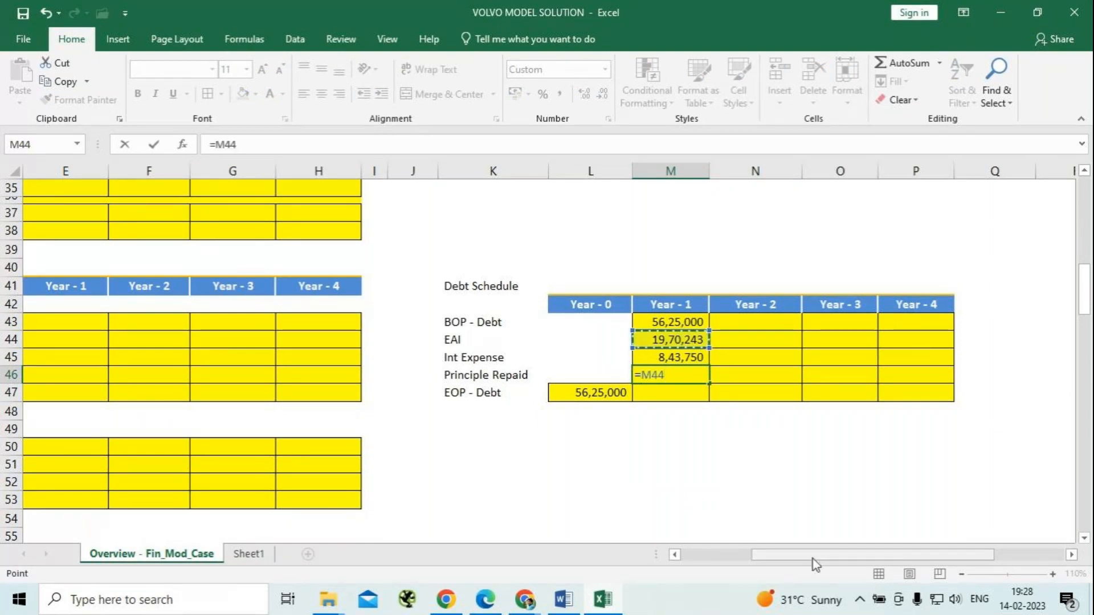
{"action": "type", "text": "-"}
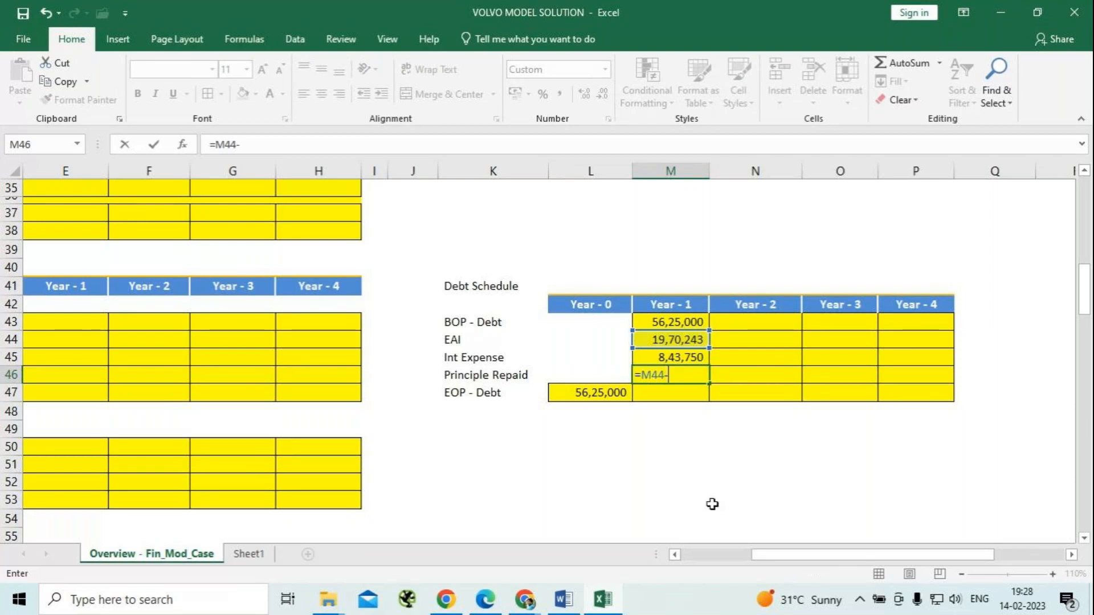
{"action": "left_click", "coordinate": [686, 364]}
{"action": "key", "text": "Return"}
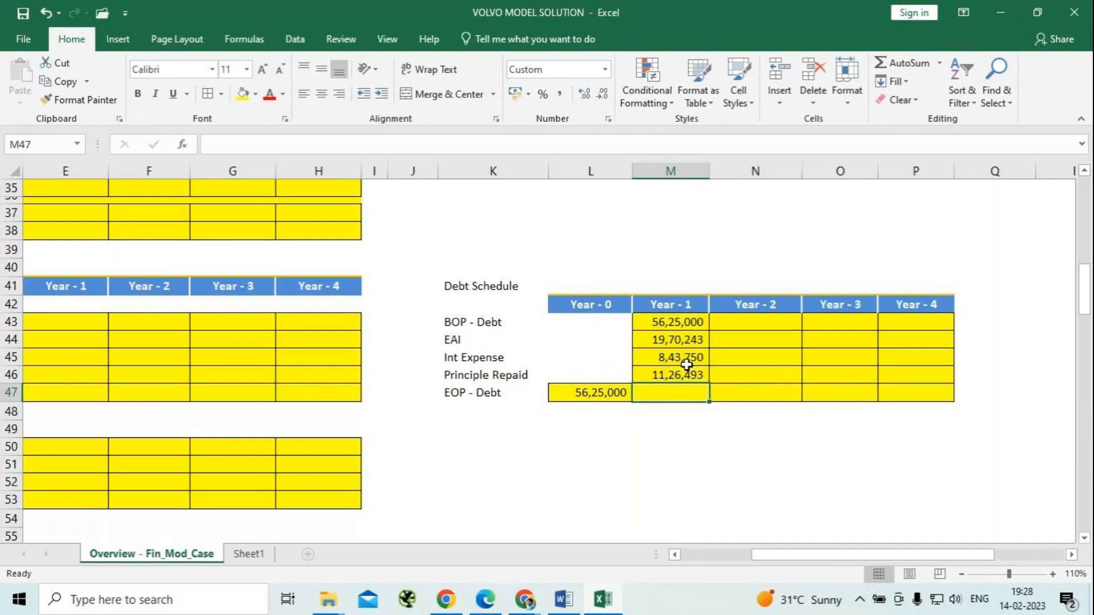
Calculate the Year - 1 EOP - Debt in M47 by deducting the principal repaid from the opening debt with =M43-M46.
{"action": "type", "text": "="}
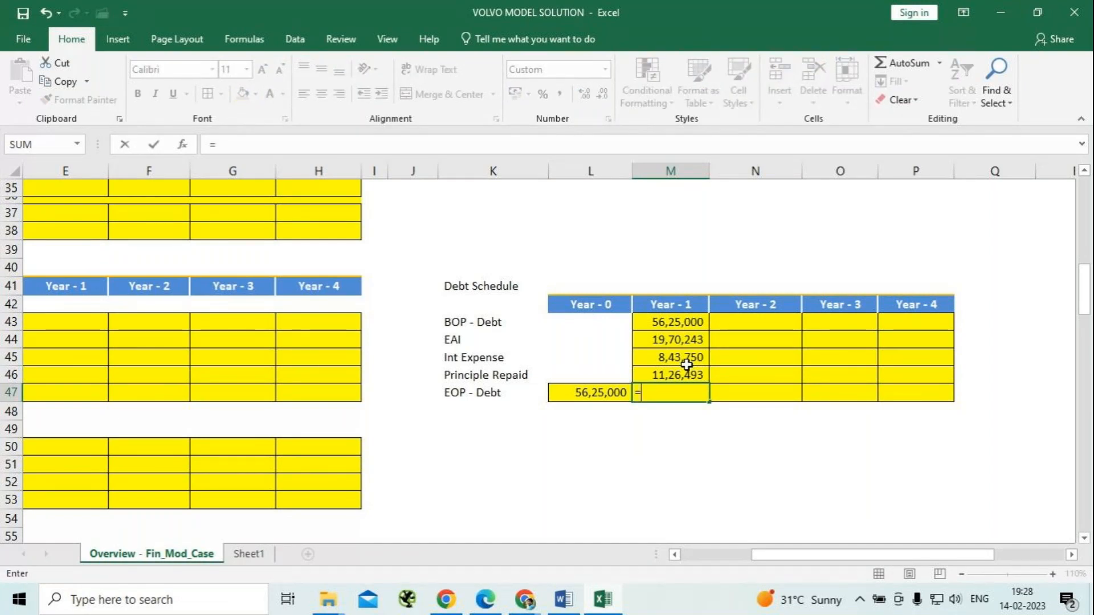
{"action": "left_click", "coordinate": [690, 323]}
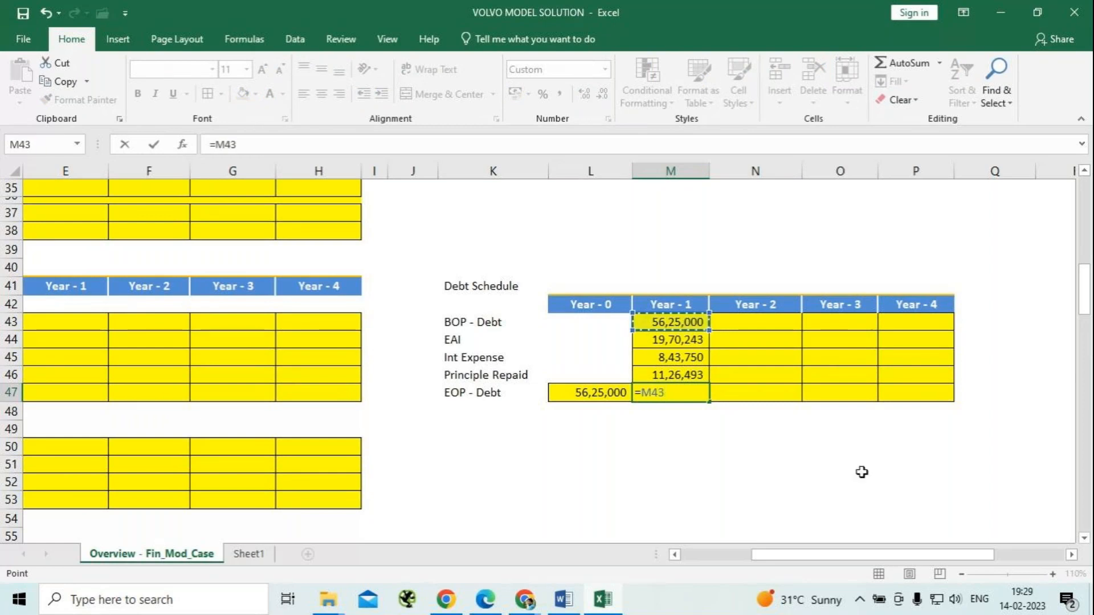
{"action": "type", "text": "-"}
{"action": "left_click", "coordinate": [668, 376]}
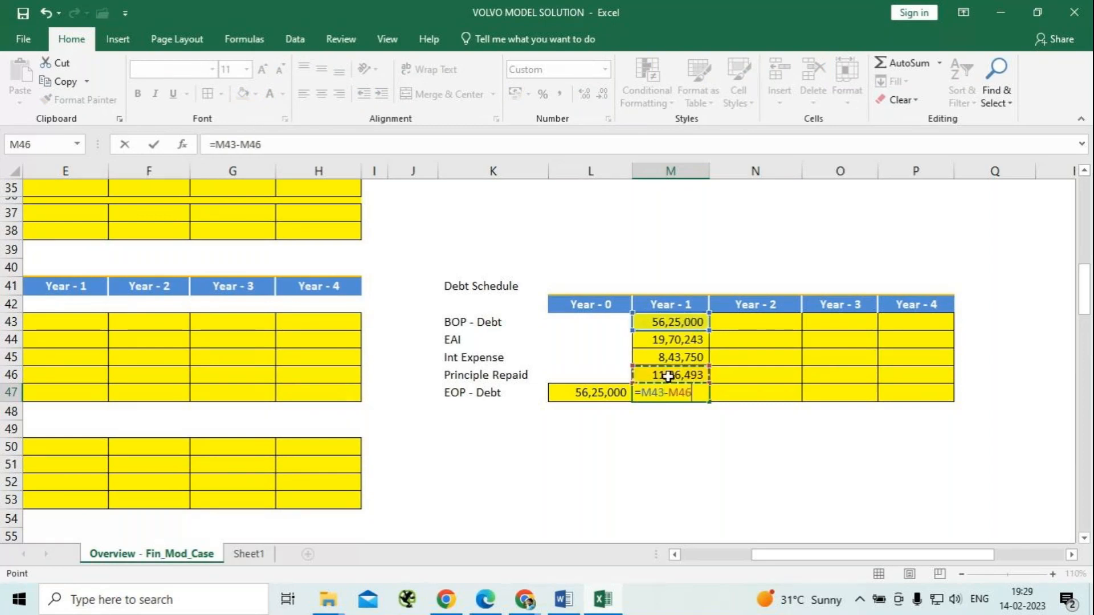
{"action": "key", "text": "Return"}
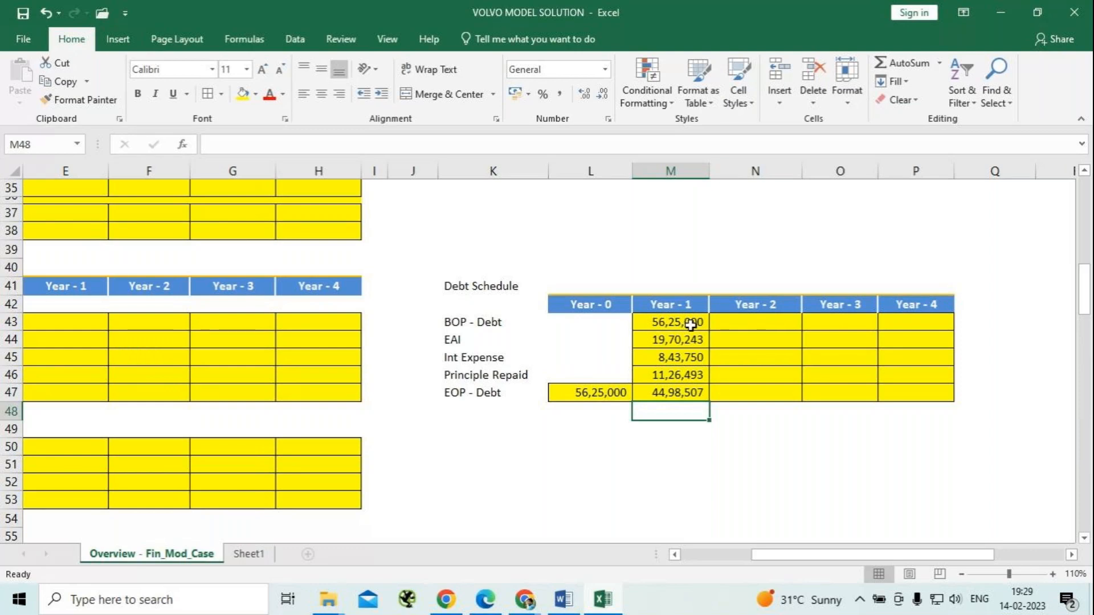
Copy the Year - 1 debt schedule formulas in M43:M47 across to Year - 4 and review the closing debt and EAI row.
{"action": "left_click_drag", "start_coordinate": [690, 325], "coordinate": [682, 406]}
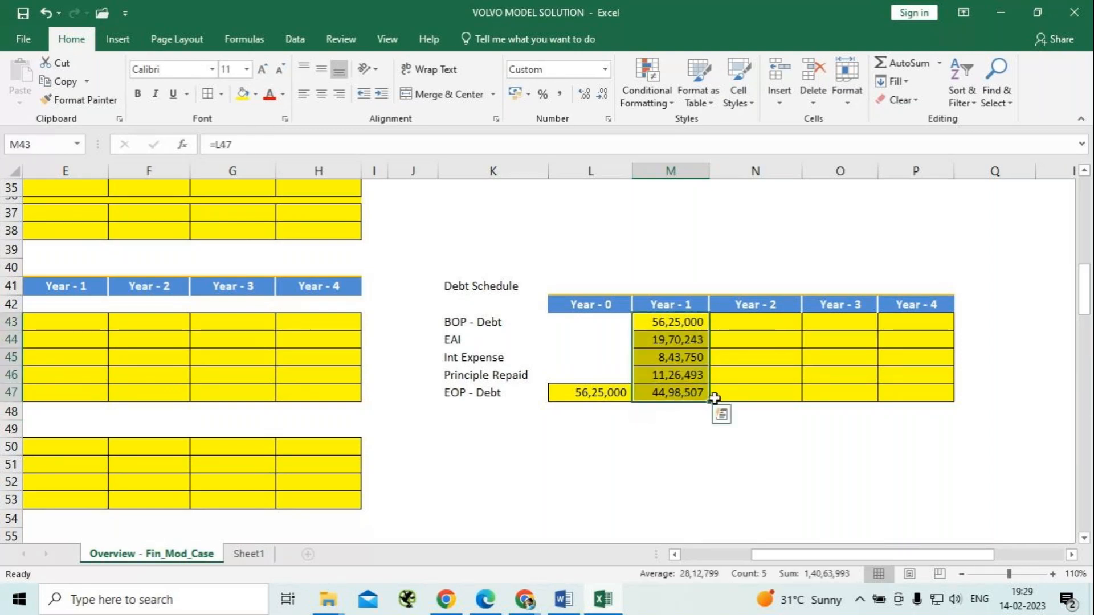
{"action": "left_click_drag", "start_coordinate": [707, 405], "coordinate": [949, 407]}
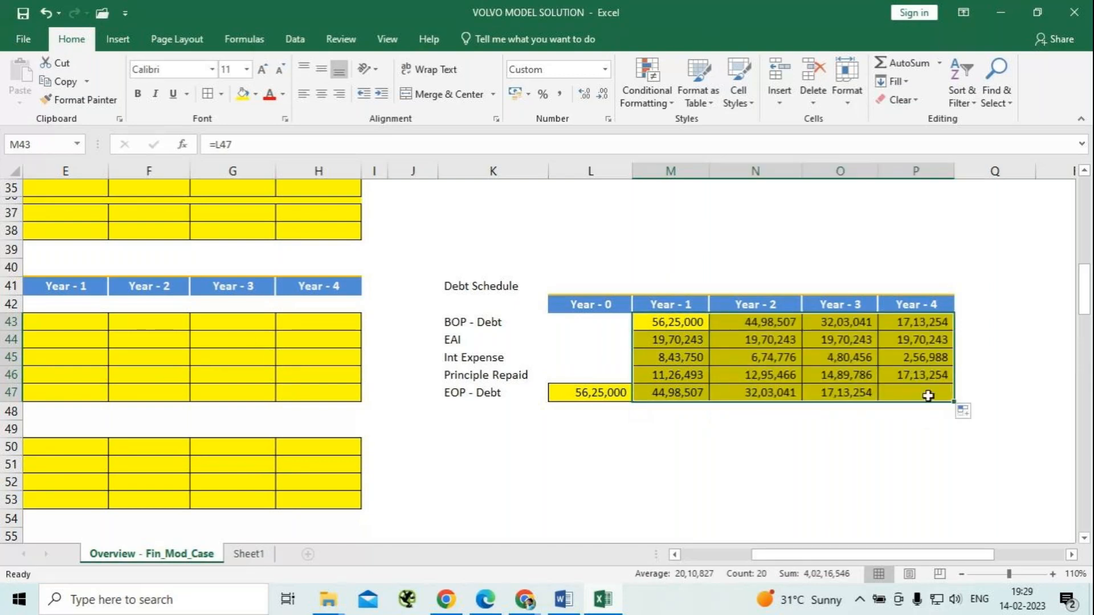
{"action": "left_click", "coordinate": [928, 393]}
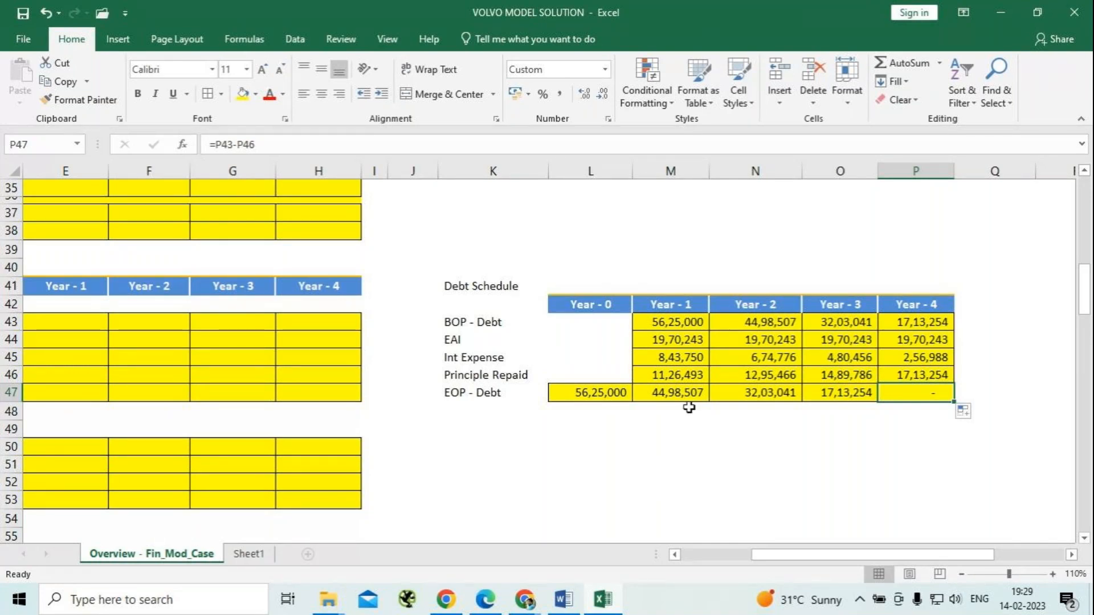
{"action": "left_click_drag", "start_coordinate": [657, 338], "coordinate": [910, 346]}
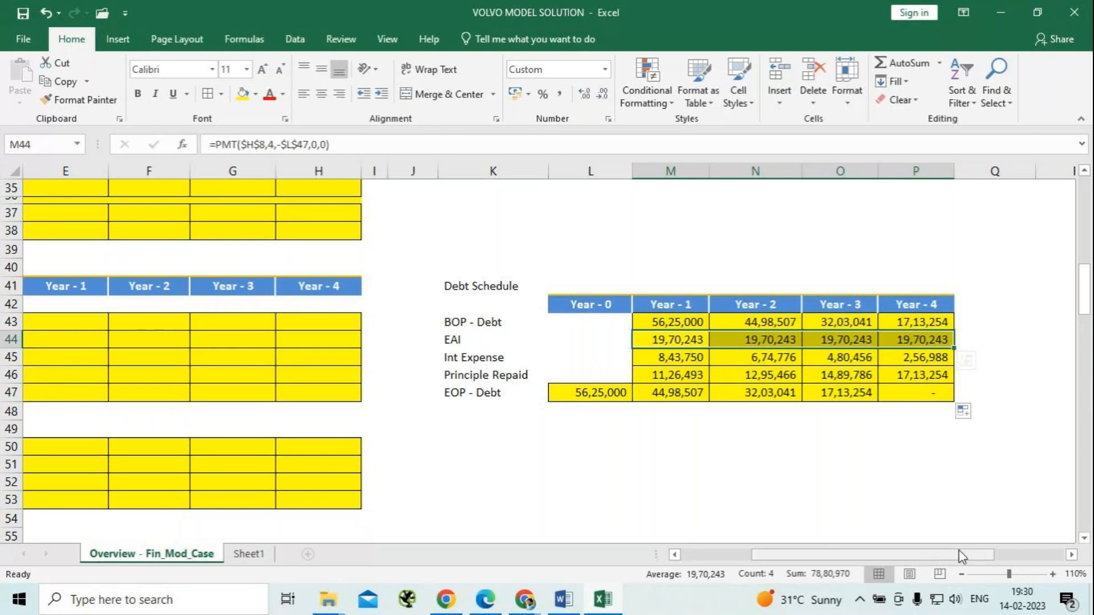
Link the income statement's Year - 1 Interest Expense in E34 to the debt schedule with =M45 and fill it across to Year - 4.
{"action": "left_click_drag", "start_coordinate": [962, 555], "coordinate": [890, 556]}
{"action": "scroll", "coordinate": [242, 351], "scroll_direction": "up", "scroll_amount": 2}
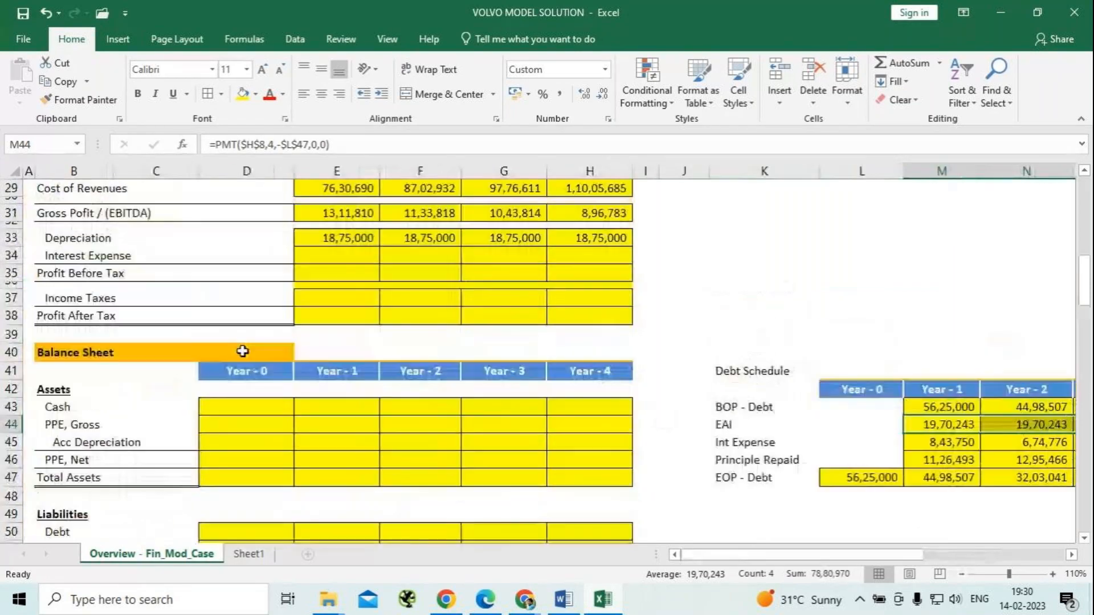
{"action": "scroll", "coordinate": [242, 351], "scroll_direction": "up", "scroll_amount": 1}
{"action": "left_click", "coordinate": [344, 309]}
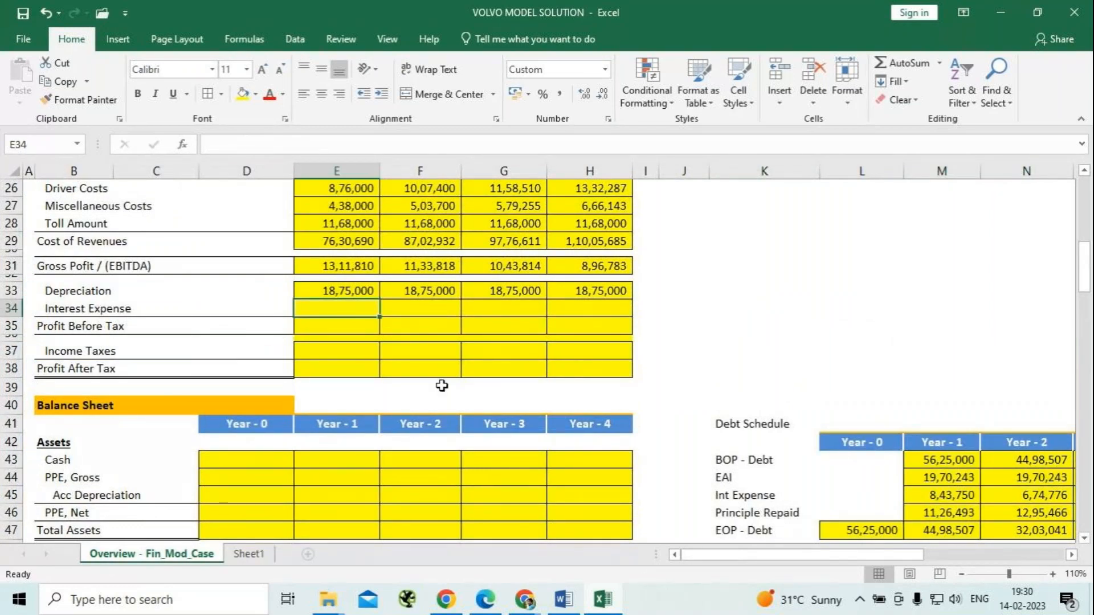
{"action": "type", "text": "="}
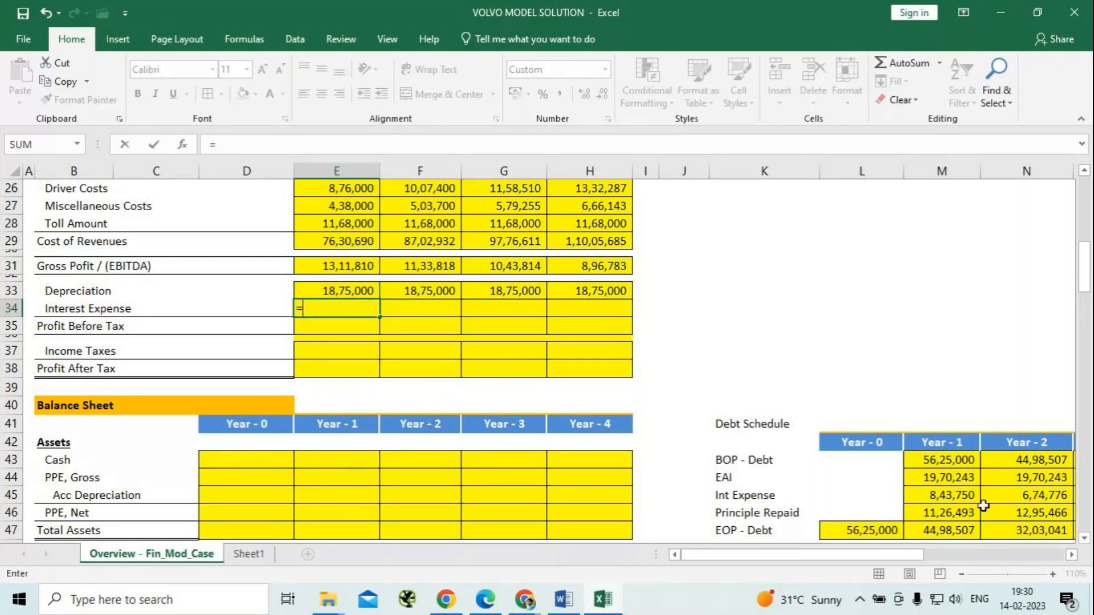
{"action": "left_click", "coordinate": [953, 498]}
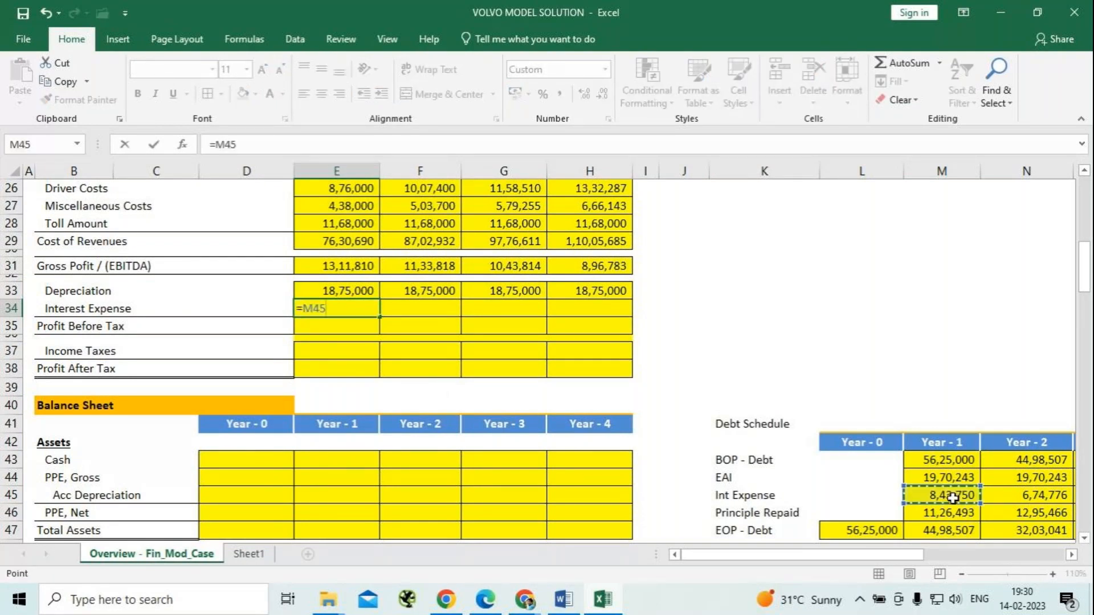
{"action": "key", "text": "Return"}
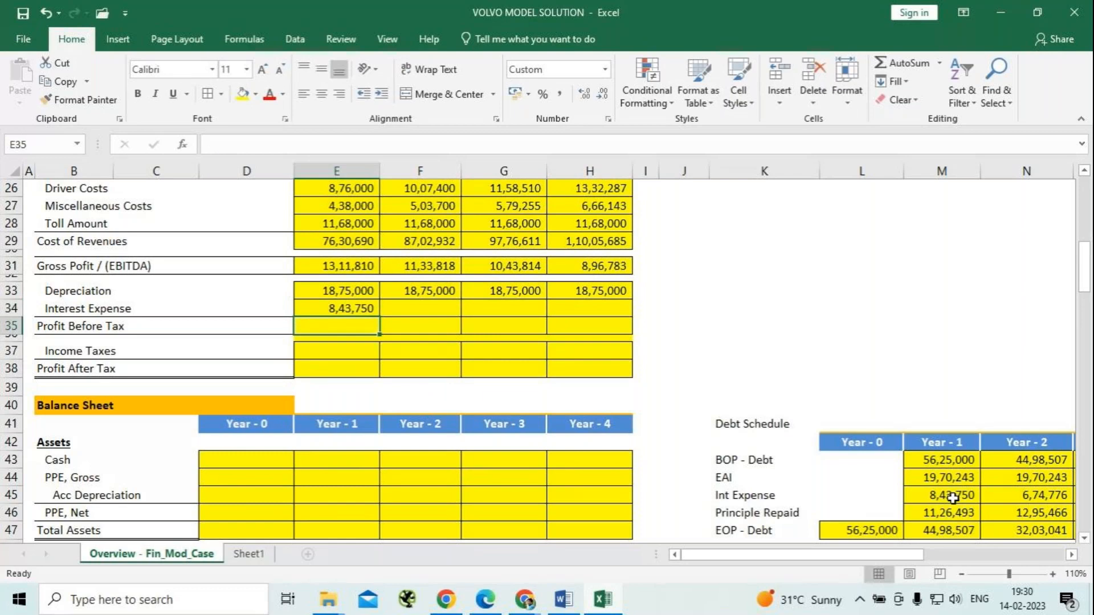
{"action": "left_click", "coordinate": [354, 308]}
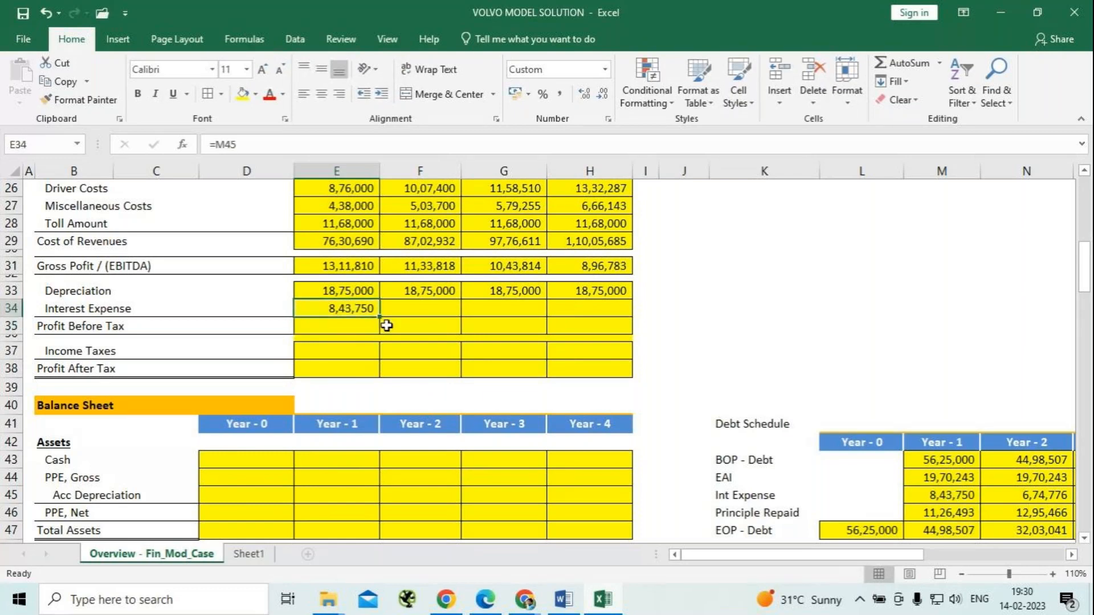
{"action": "left_click_drag", "start_coordinate": [383, 313], "coordinate": [607, 317]}
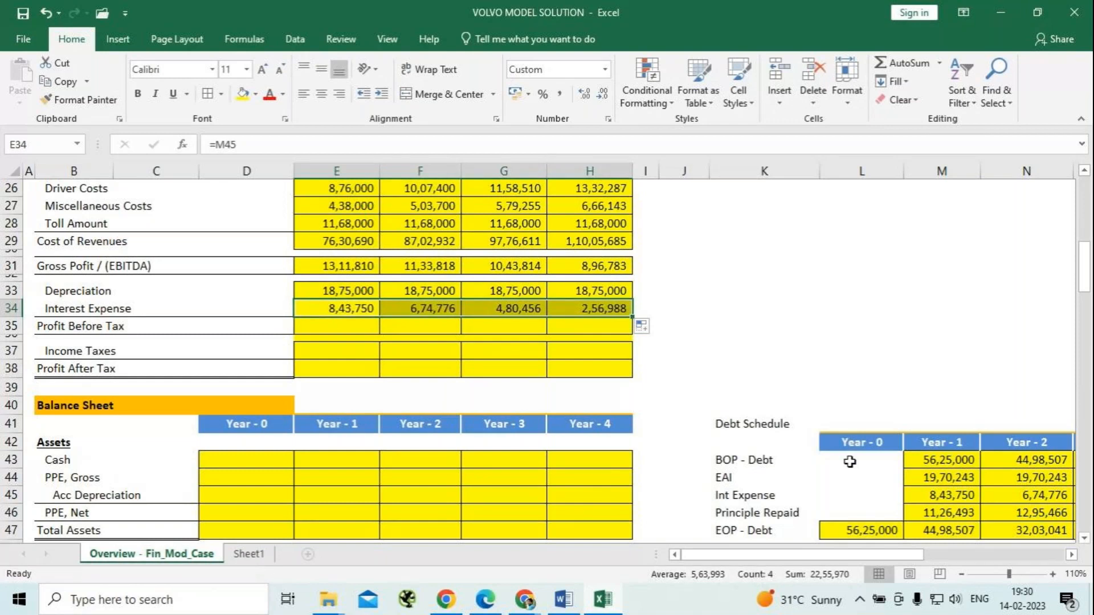
Calculate the Year - 1 Profit Before Tax in E35 with =E31-E33-E34 and fill it across to Year - 4.
{"action": "left_click", "coordinate": [348, 329]}
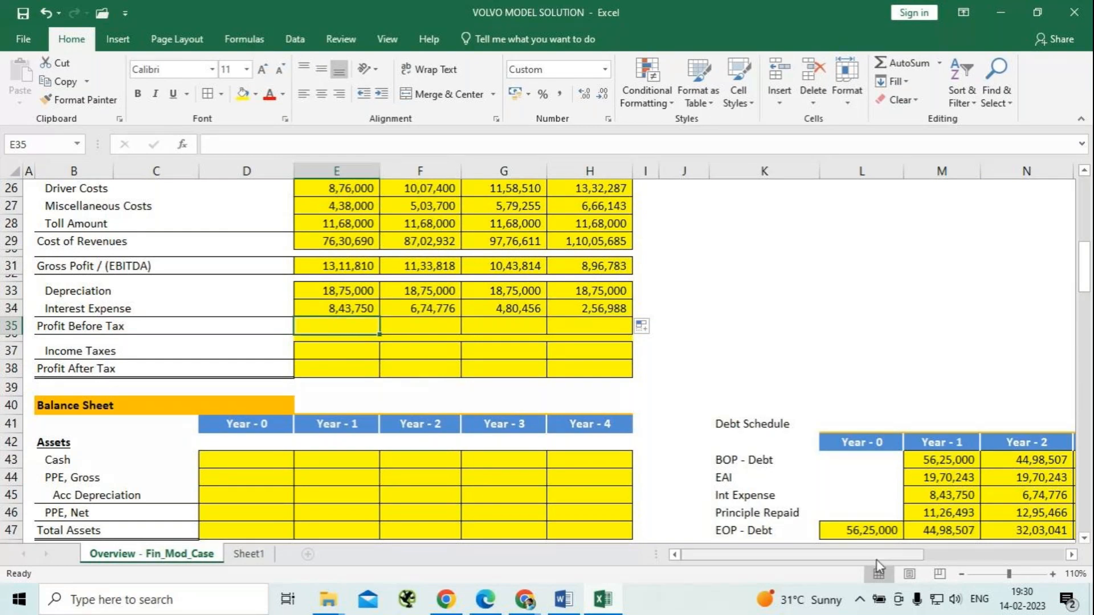
{"action": "type", "text": "="}
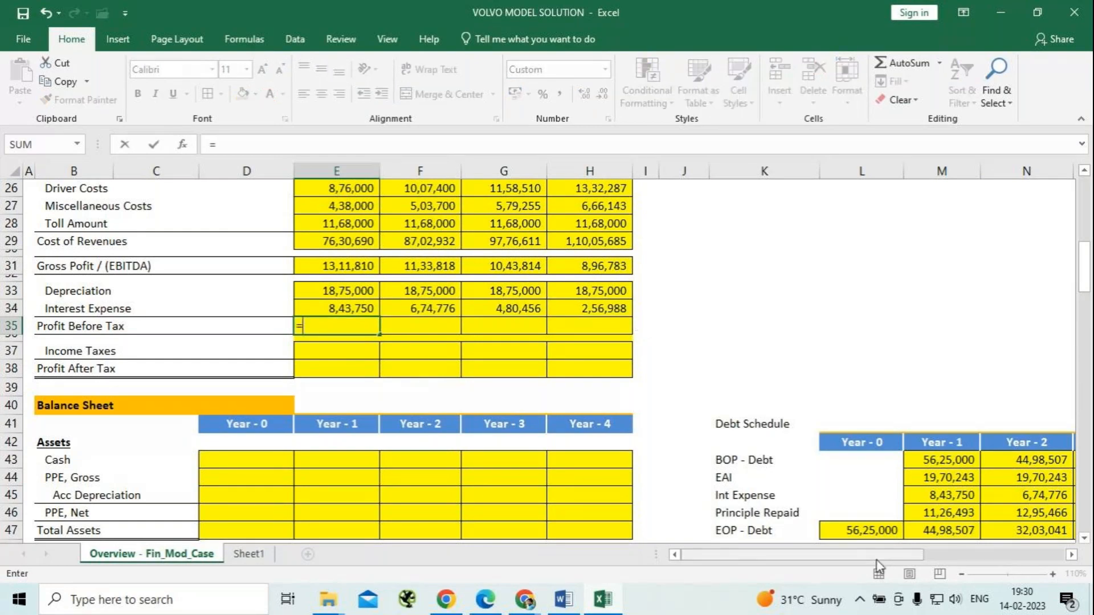
{"action": "left_click", "coordinate": [321, 270]}
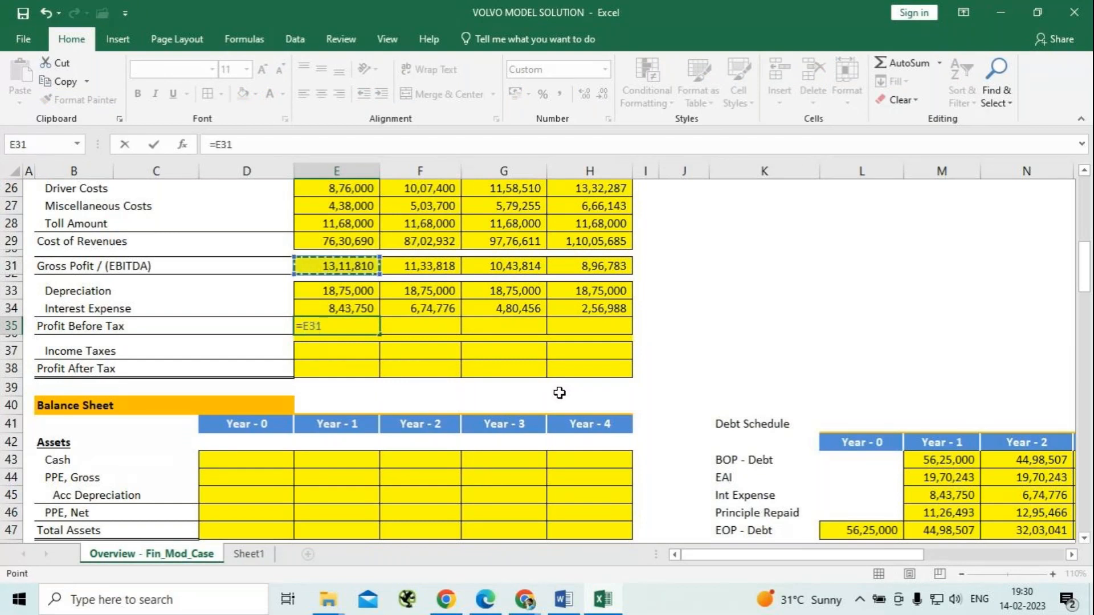
{"action": "type", "text": "-"}
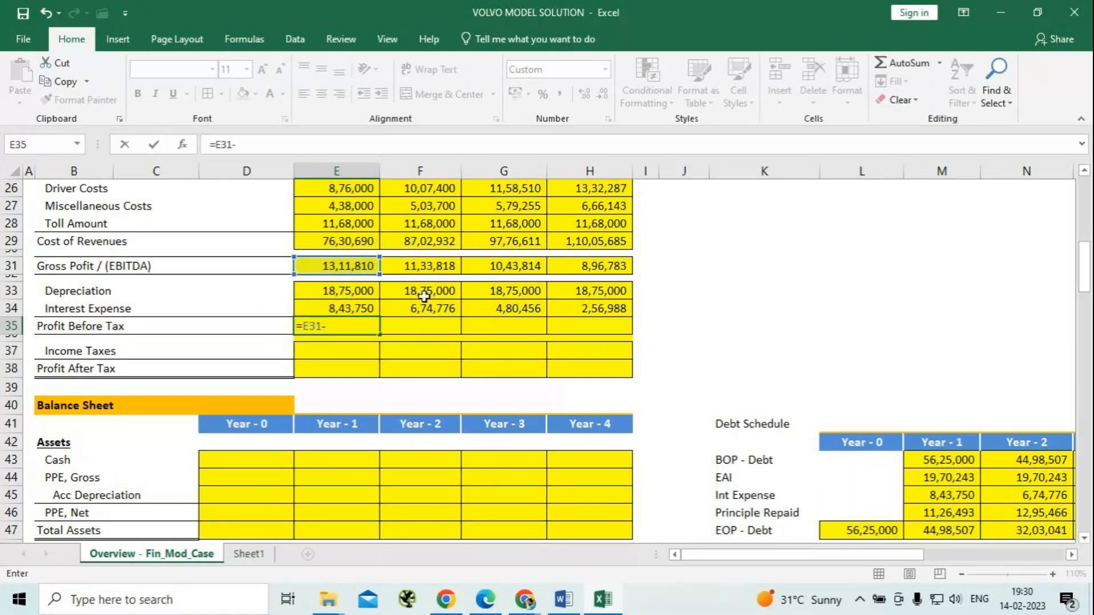
{"action": "left_click", "coordinate": [368, 291]}
{"action": "type", "text": "-"}
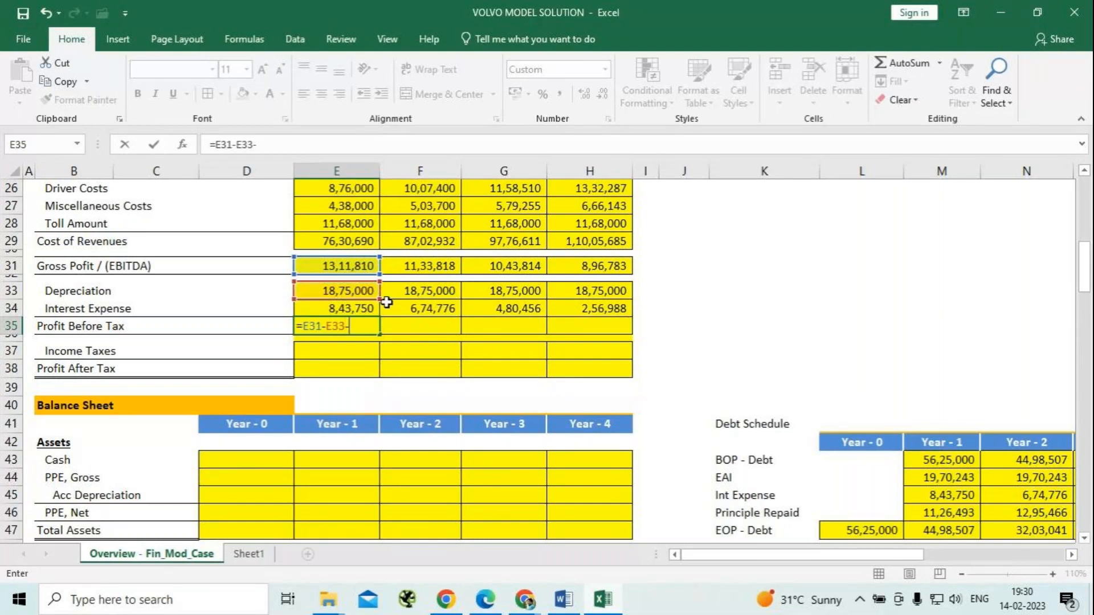
{"action": "left_click", "coordinate": [332, 308]}
{"action": "key", "text": "ctrl+Return"}
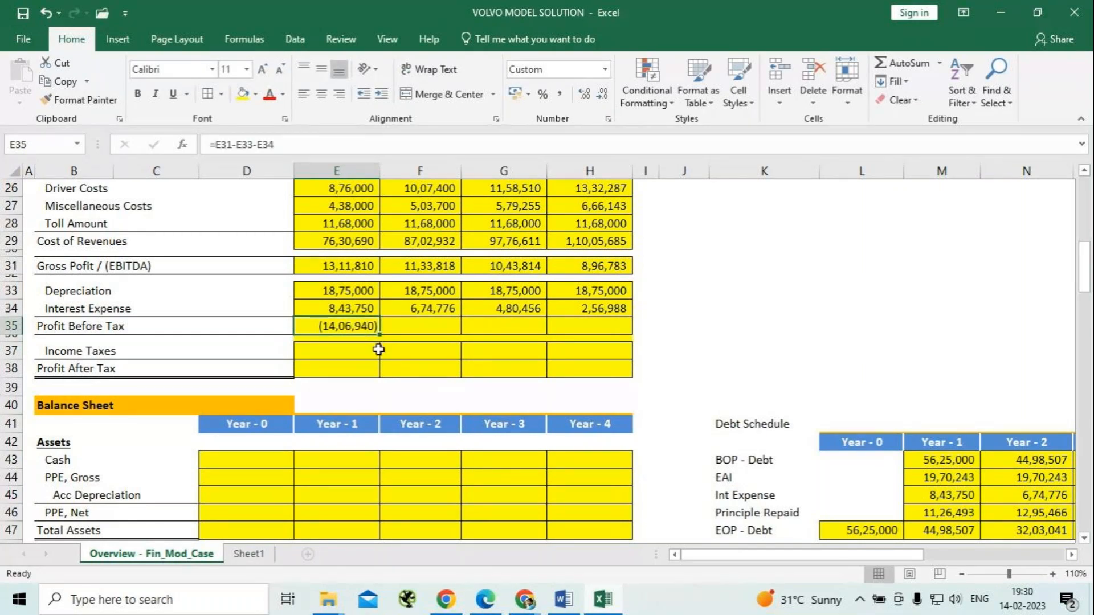
{"action": "left_click_drag", "start_coordinate": [379, 335], "coordinate": [627, 336]}
{"action": "left_click", "coordinate": [710, 309]}
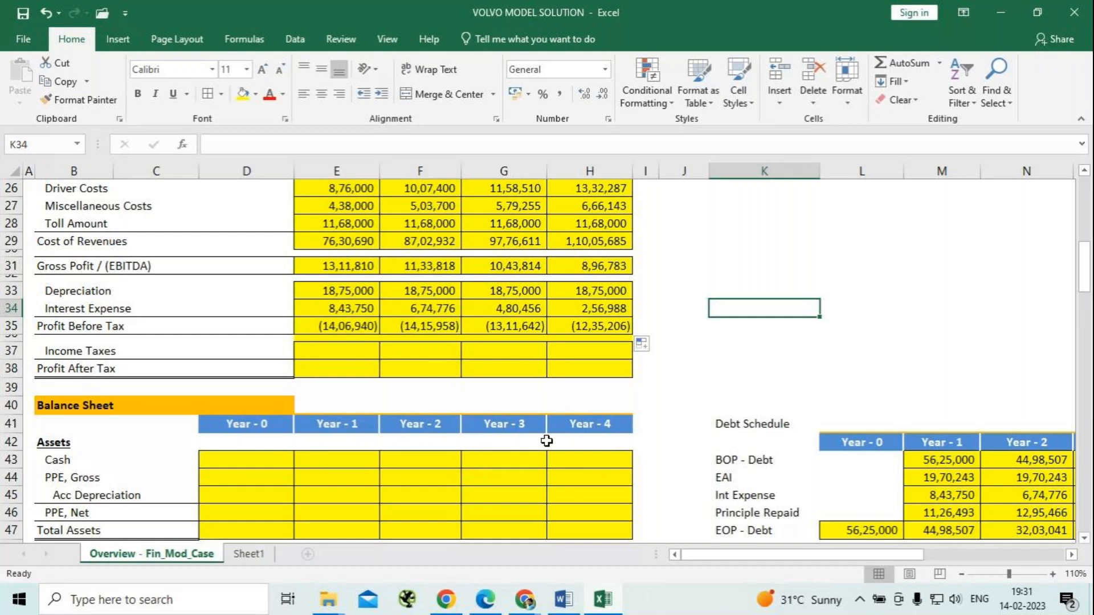
{"action": "scroll", "coordinate": [547, 440], "scroll_direction": "up", "scroll_amount": 2}
{"action": "scroll", "coordinate": [546, 440], "scroll_direction": "up", "scroll_amount": 2}
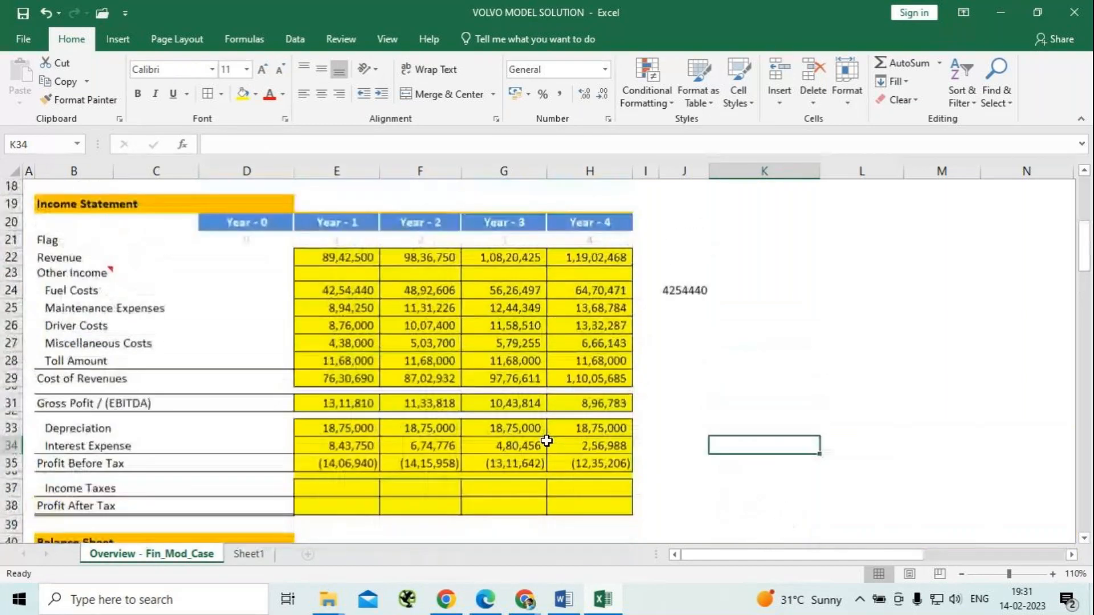
{"action": "scroll", "coordinate": [546, 441], "scroll_direction": "up", "scroll_amount": 2}
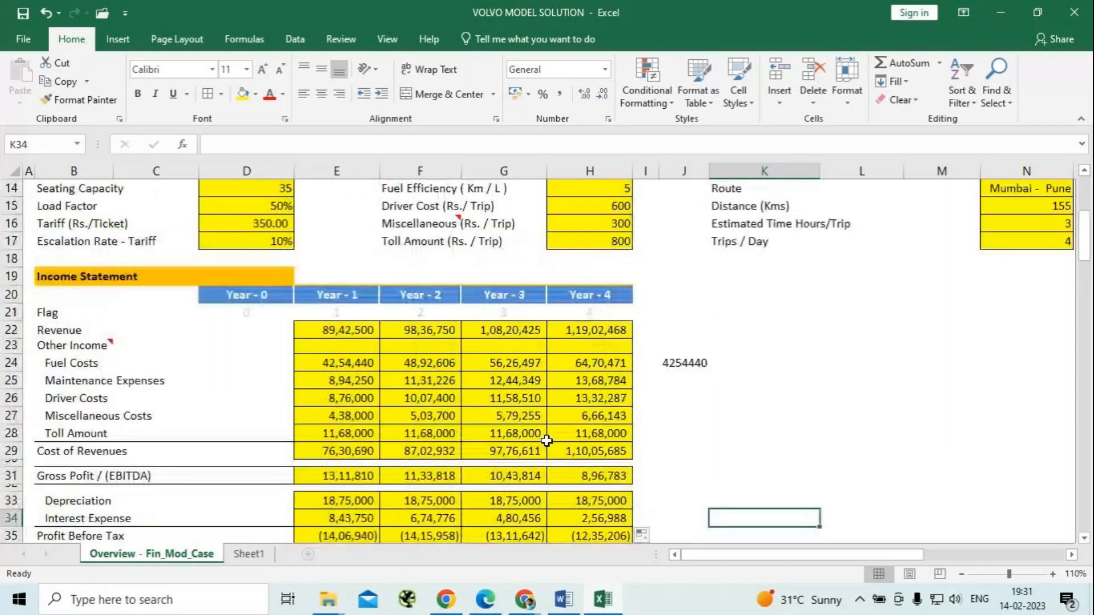
{"action": "scroll", "coordinate": [548, 434], "scroll_direction": "up", "scroll_amount": 3}
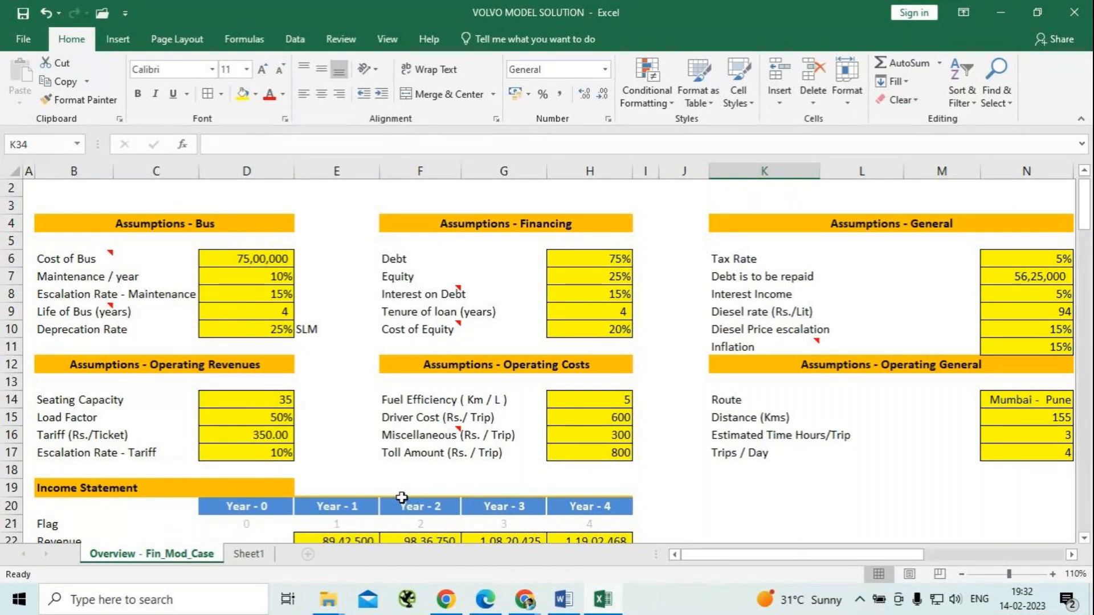
Check the GoTo meeting window in Chrome, minimize it and return to the Excel workbook.
{"action": "left_click", "coordinate": [516, 608]}
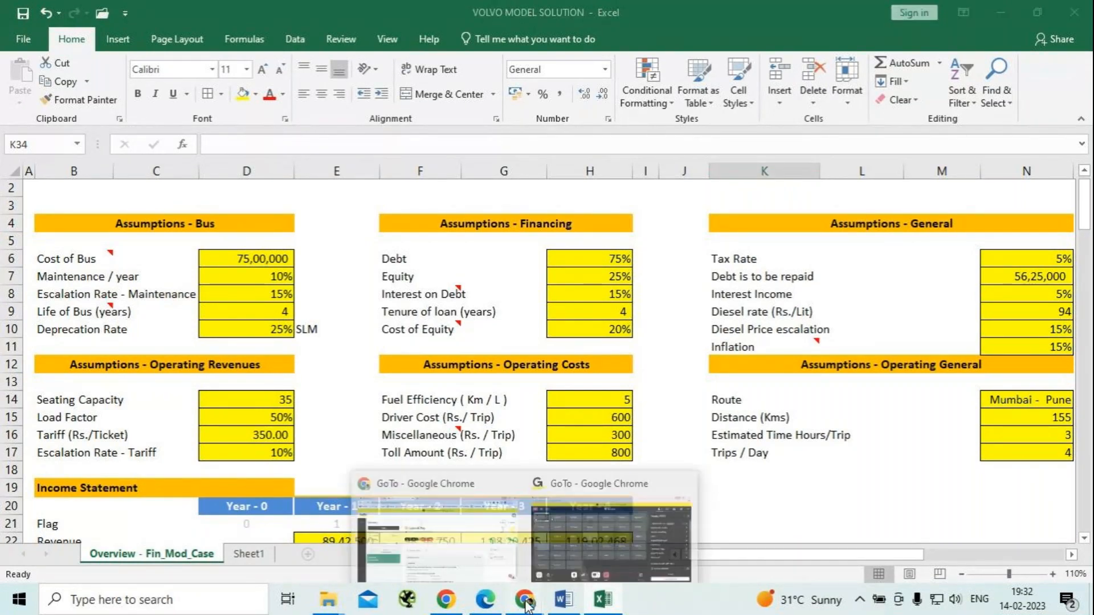
{"action": "left_click", "coordinate": [591, 548]}
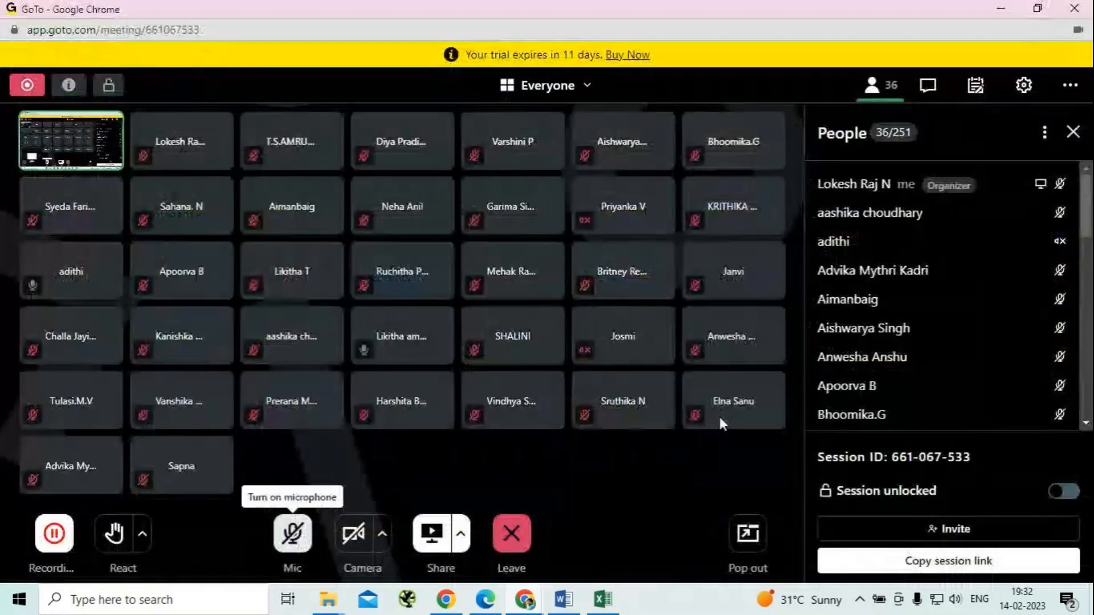
{"action": "left_click", "coordinate": [1001, 9]}
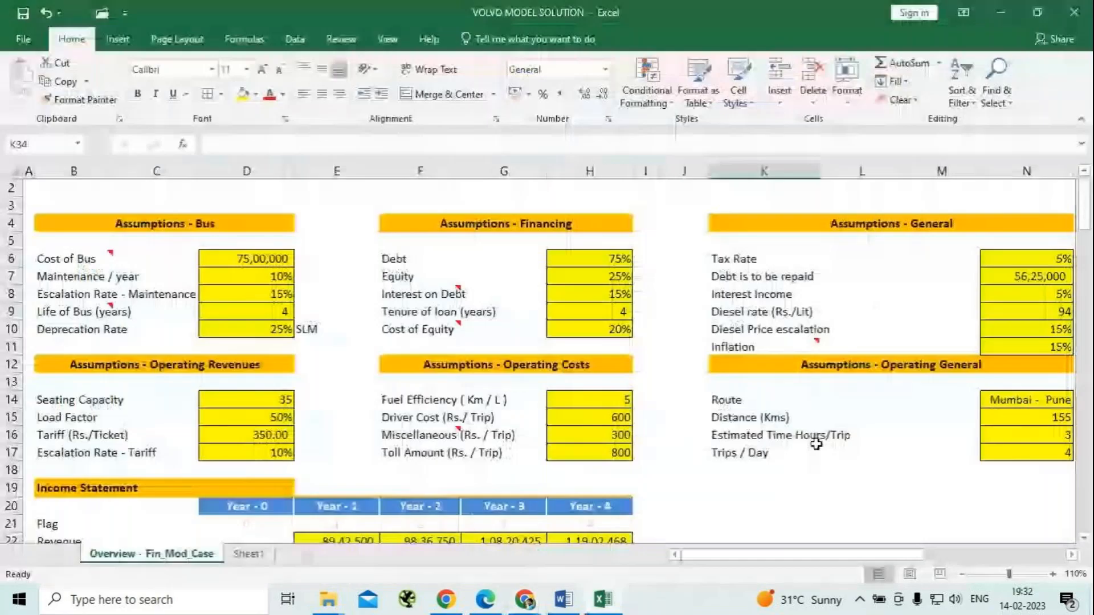
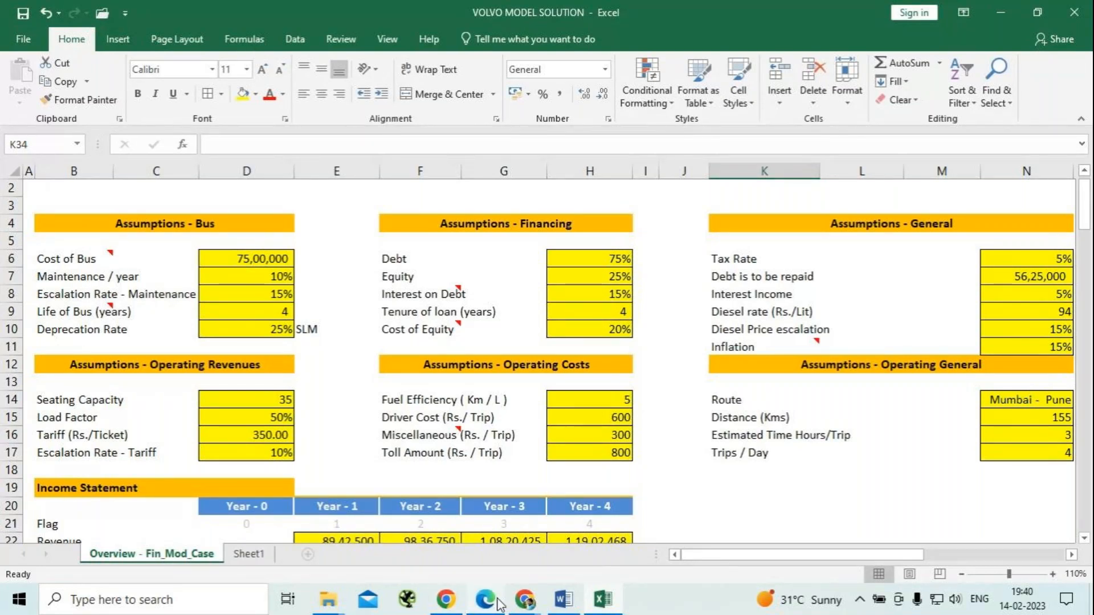
Bring up the GoTo meeting window in Chrome to check the session, and minimize it to get back to the workbook.
{"action": "left_click", "coordinate": [524, 599]}
{"action": "left_click", "coordinate": [627, 539]}
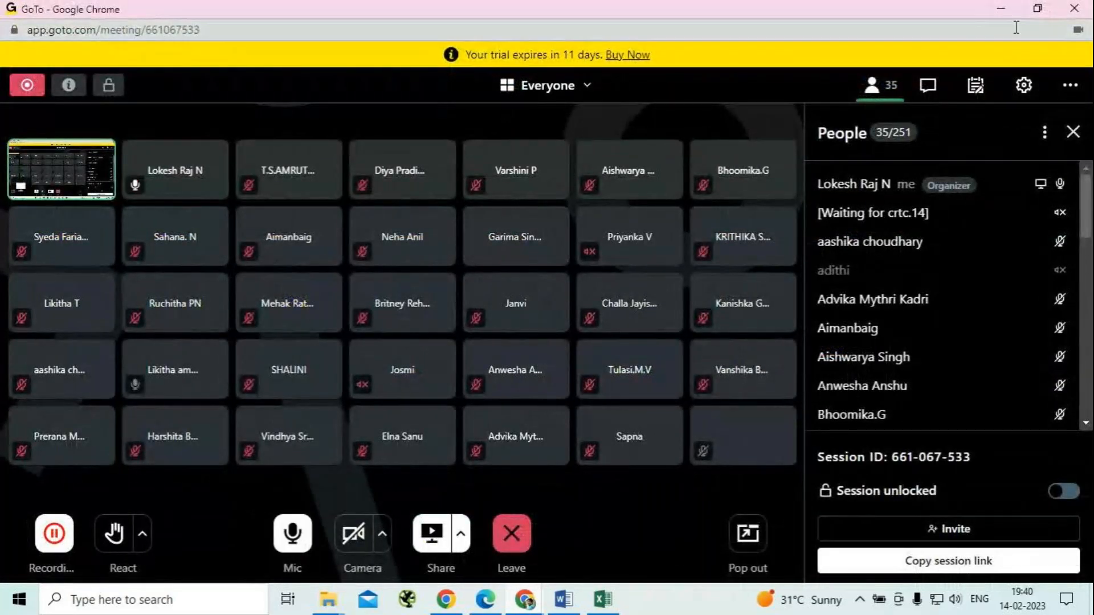
{"action": "left_click", "coordinate": [1000, 8]}
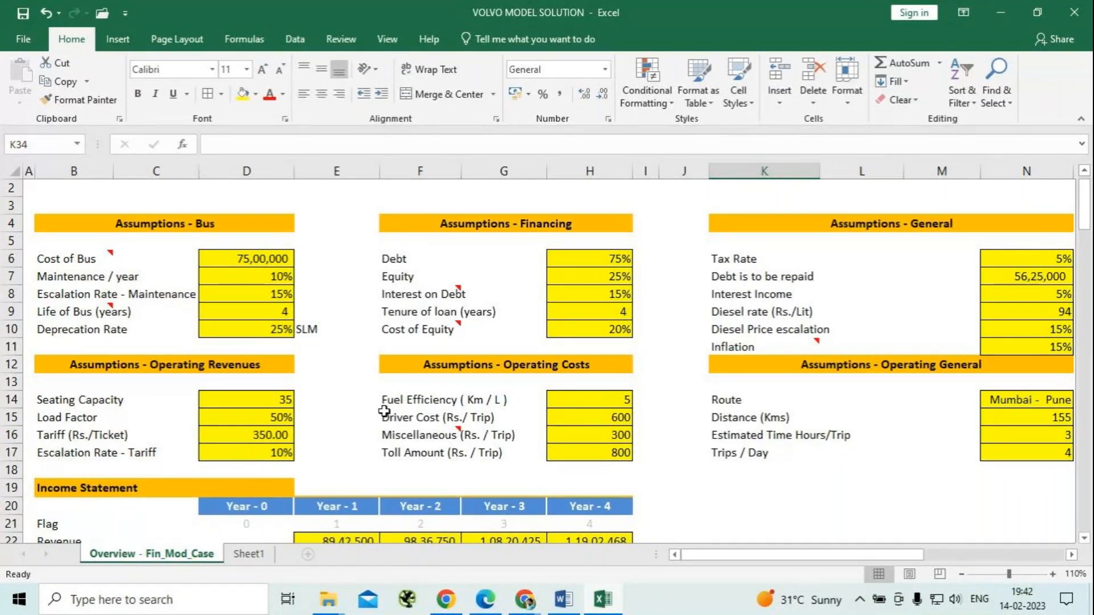
Set the Tariff (Rs./Ticket) assumption in D16 to 450.
{"action": "left_click", "coordinate": [251, 437]}
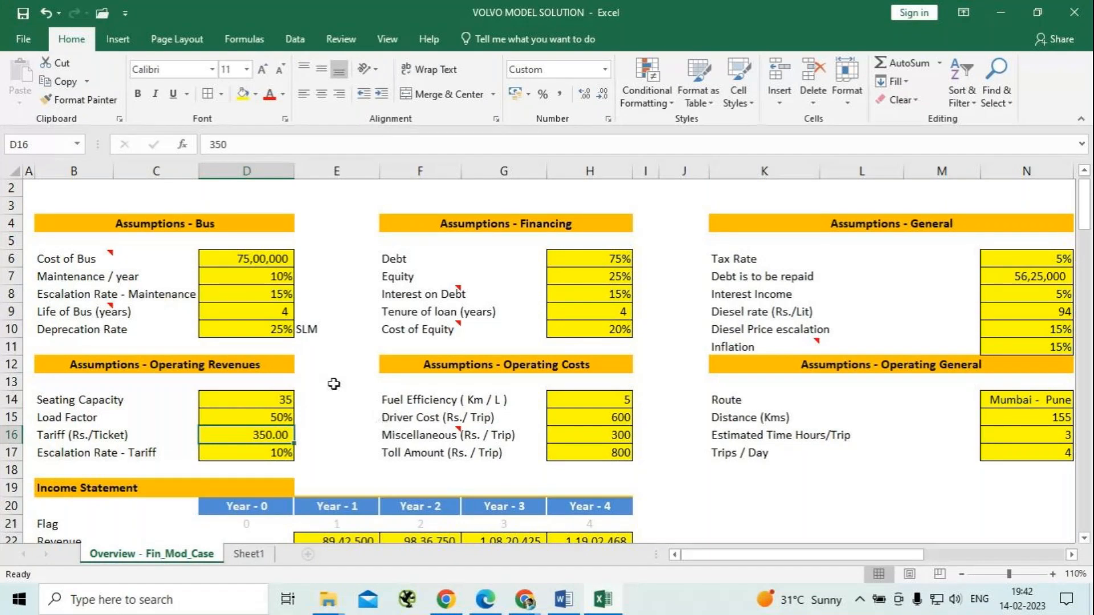
{"action": "scroll", "coordinate": [317, 378], "scroll_direction": "down", "scroll_amount": 1}
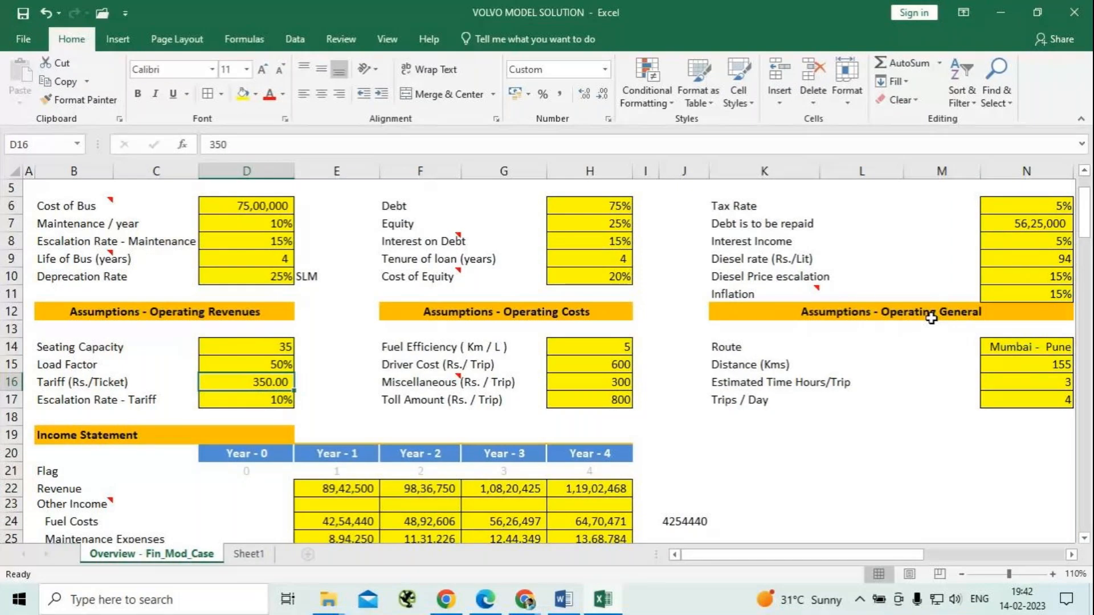
{"action": "mouse_move", "coordinate": [843, 609]}
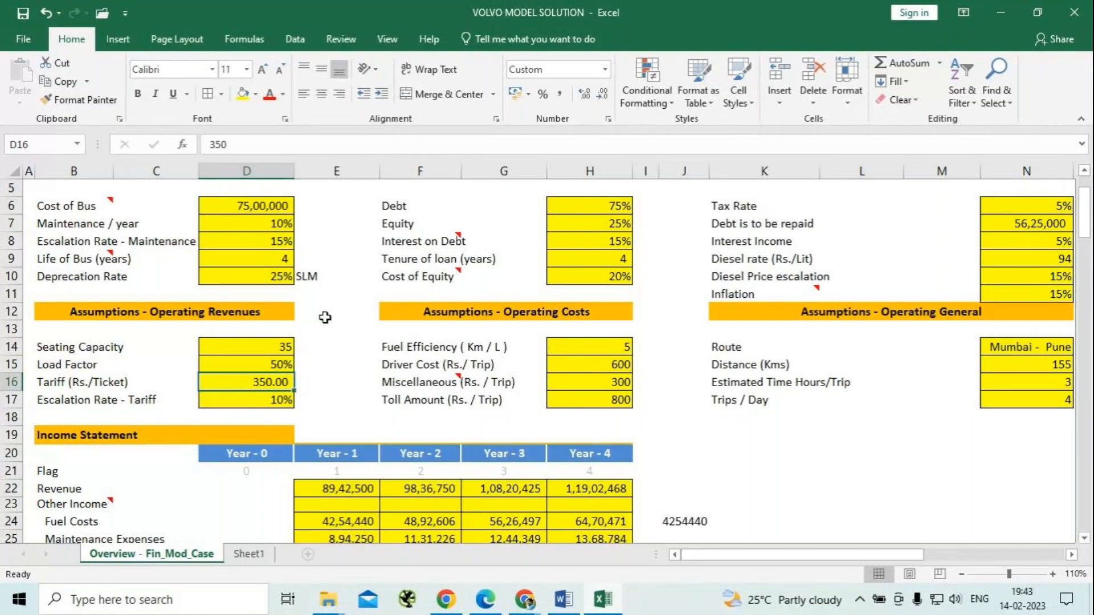
{"action": "type", "text": "450"}
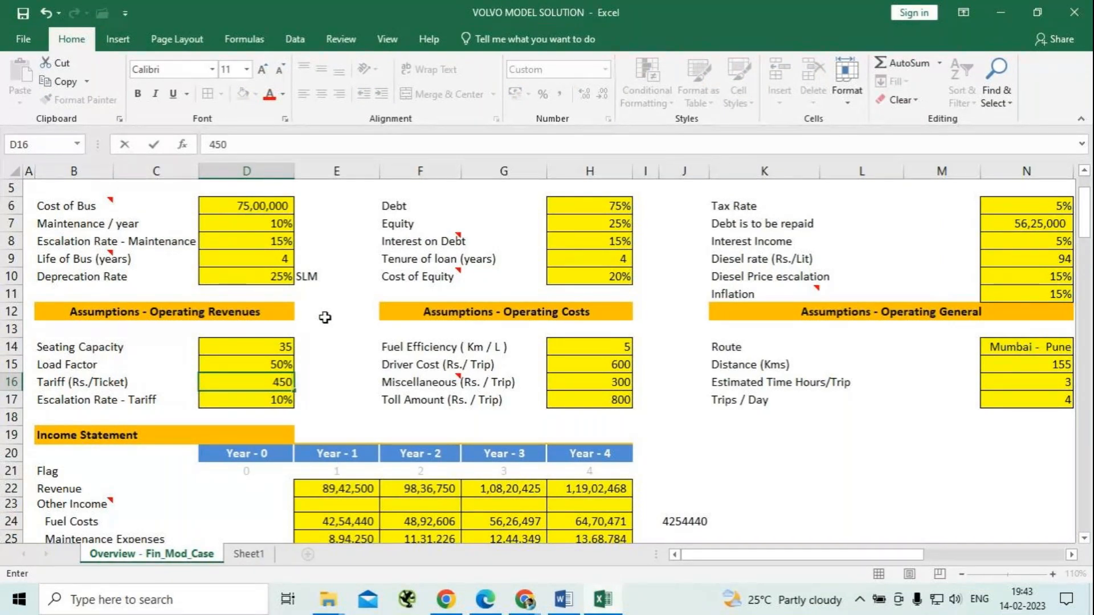
{"action": "key", "text": "Return"}
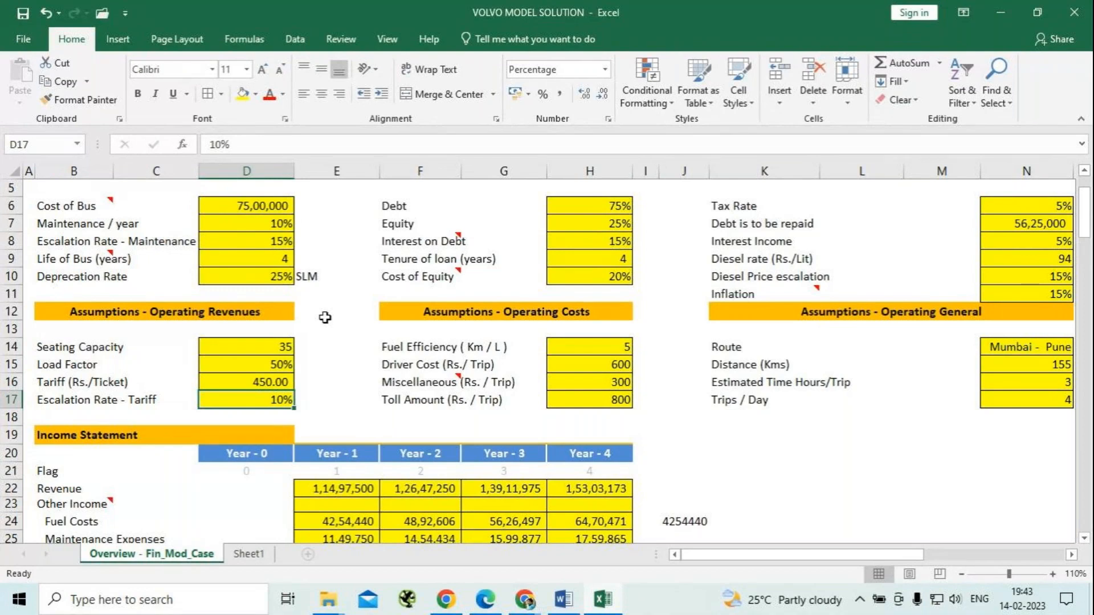
Examine how the income statement responds to the tariff, including the Year - 1 Revenue formula in E22.
{"action": "scroll", "coordinate": [322, 323], "scroll_direction": "down", "scroll_amount": 2}
{"action": "scroll", "coordinate": [320, 328], "scroll_direction": "down", "scroll_amount": 2}
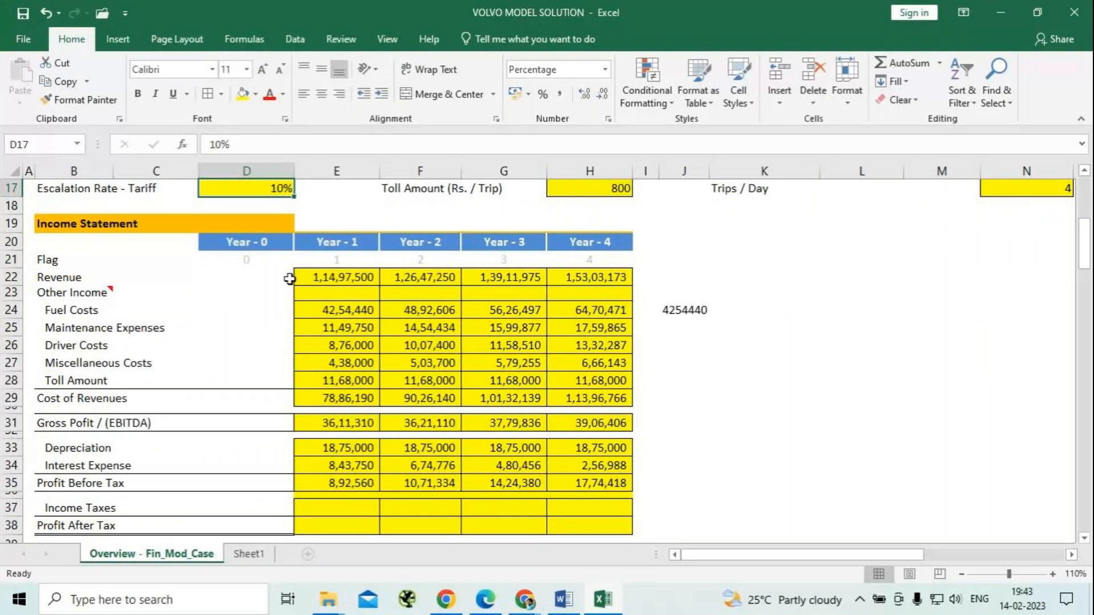
{"action": "scroll", "coordinate": [290, 279], "scroll_direction": "up", "scroll_amount": 2}
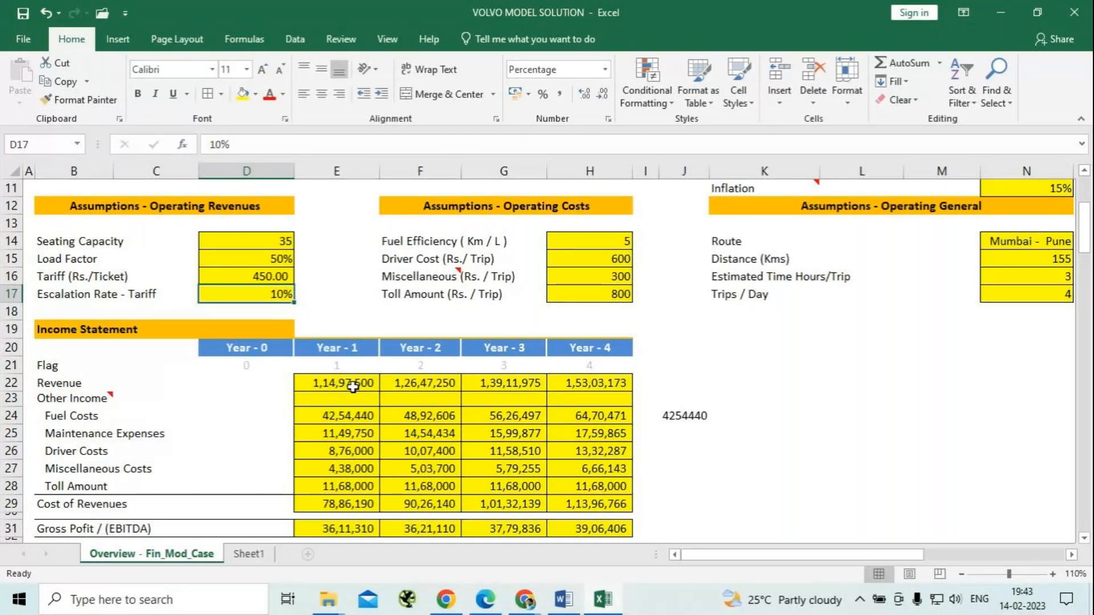
{"action": "left_click", "coordinate": [351, 384]}
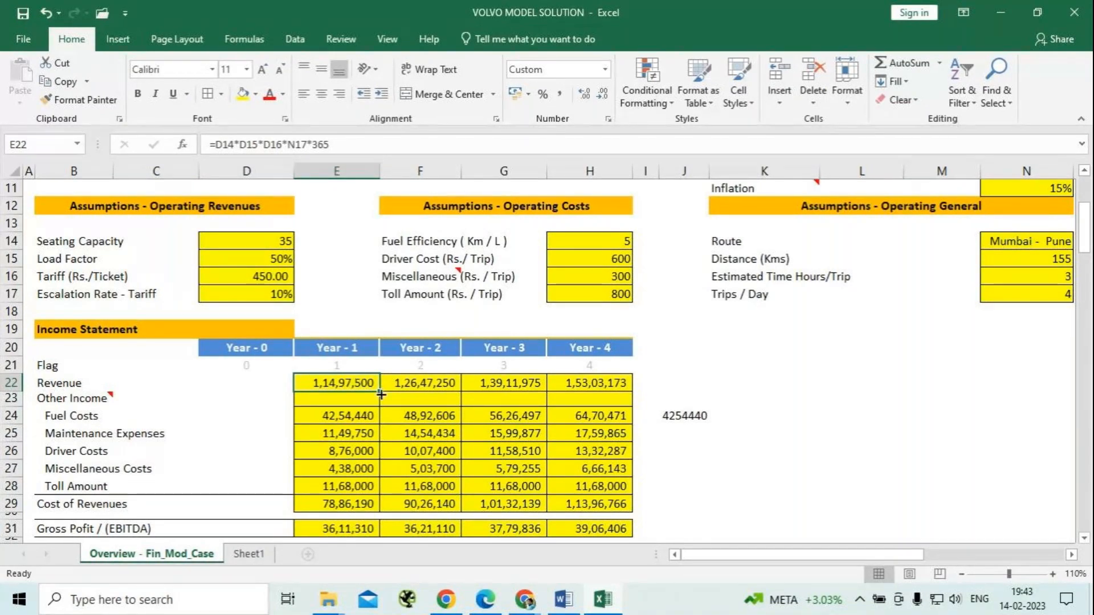
{"action": "scroll", "coordinate": [381, 394], "scroll_direction": "down", "scroll_amount": 2}
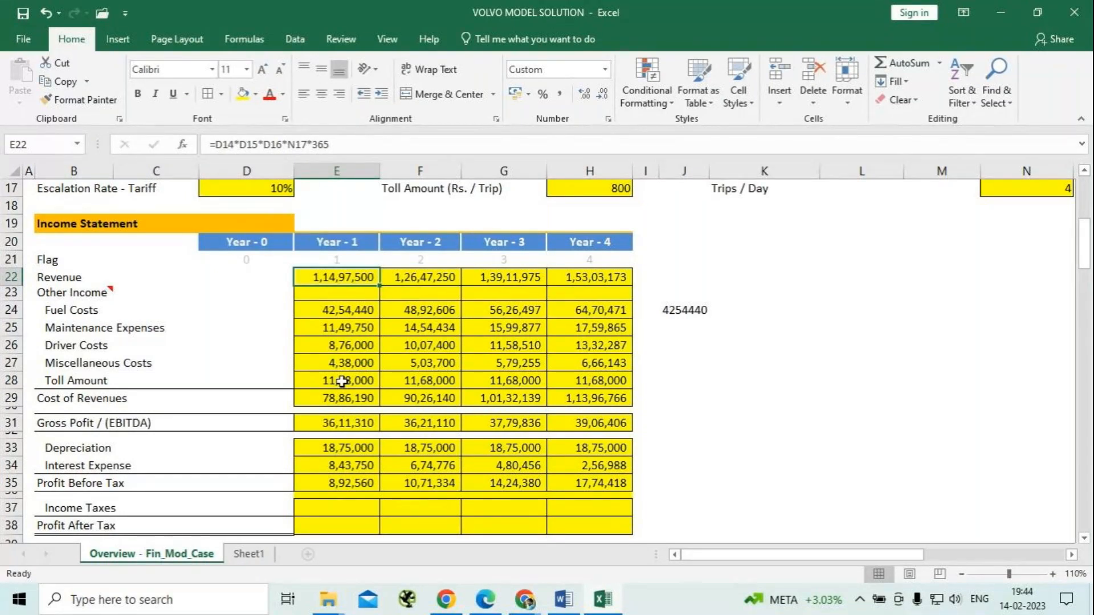
{"action": "scroll", "coordinate": [342, 382], "scroll_direction": "up", "scroll_amount": 1}
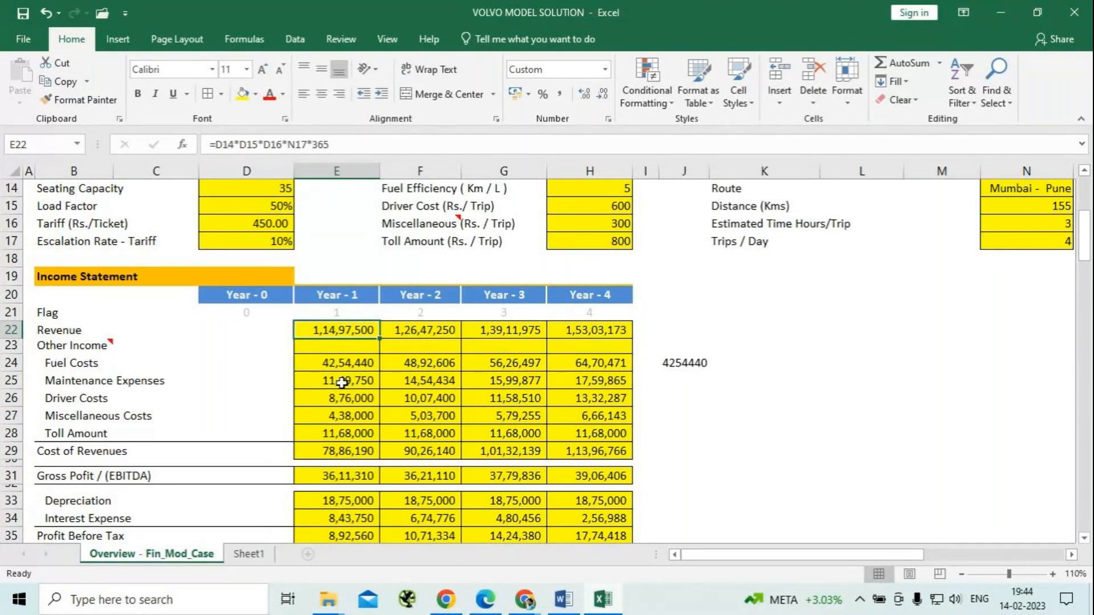
Calculate the Year - 1 Income Taxes in E37 with =E35*$N$6, locking the reference to the tax rate.
{"action": "scroll", "coordinate": [342, 382], "scroll_direction": "down", "scroll_amount": 2}
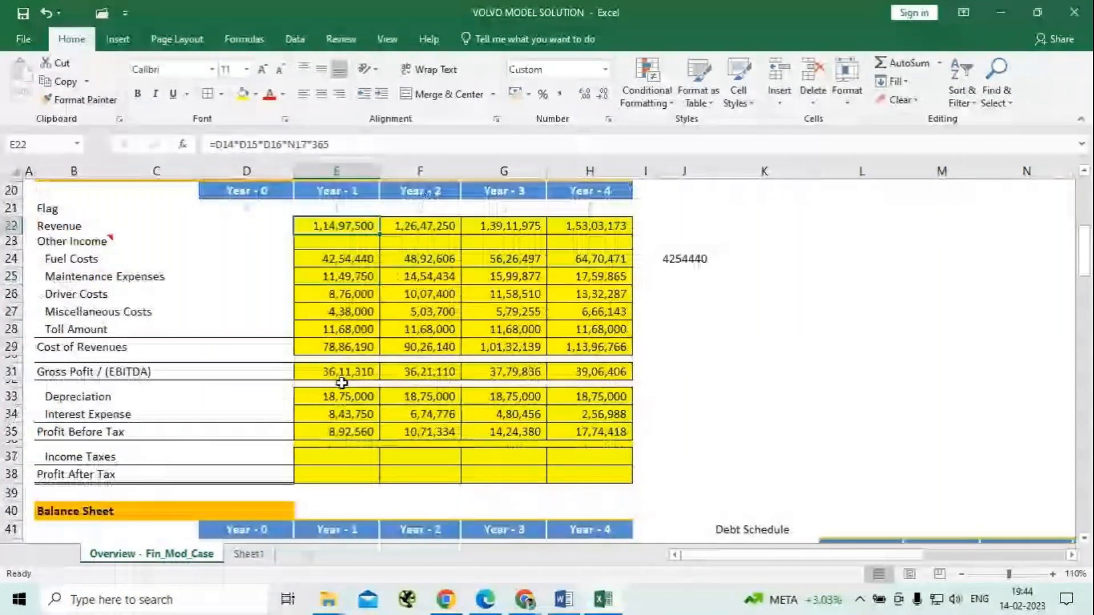
{"action": "scroll", "coordinate": [341, 382], "scroll_direction": "down", "scroll_amount": 1}
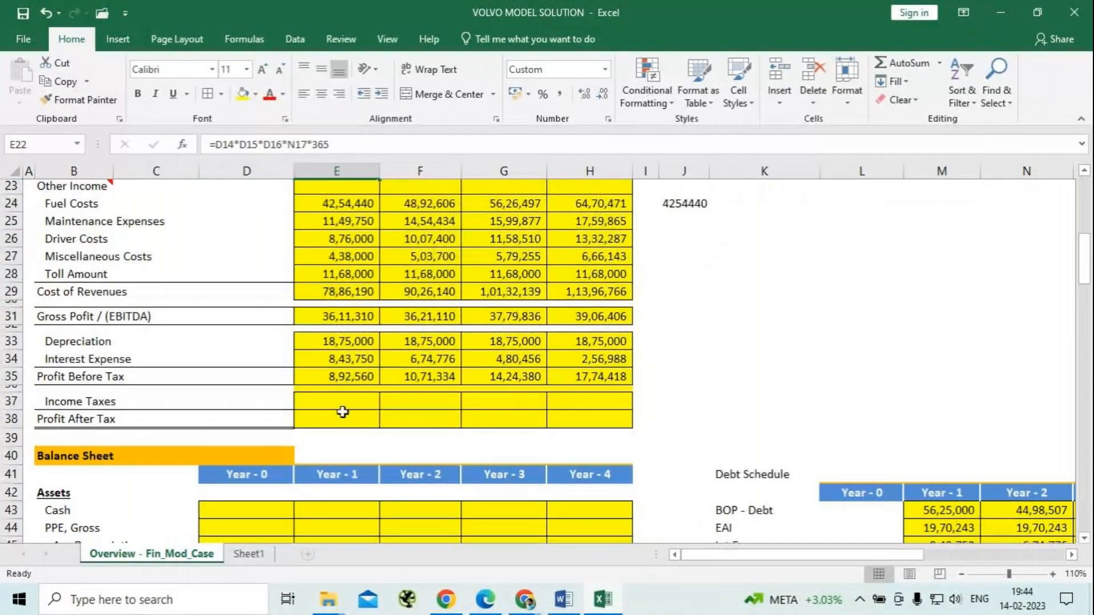
{"action": "left_click", "coordinate": [342, 406]}
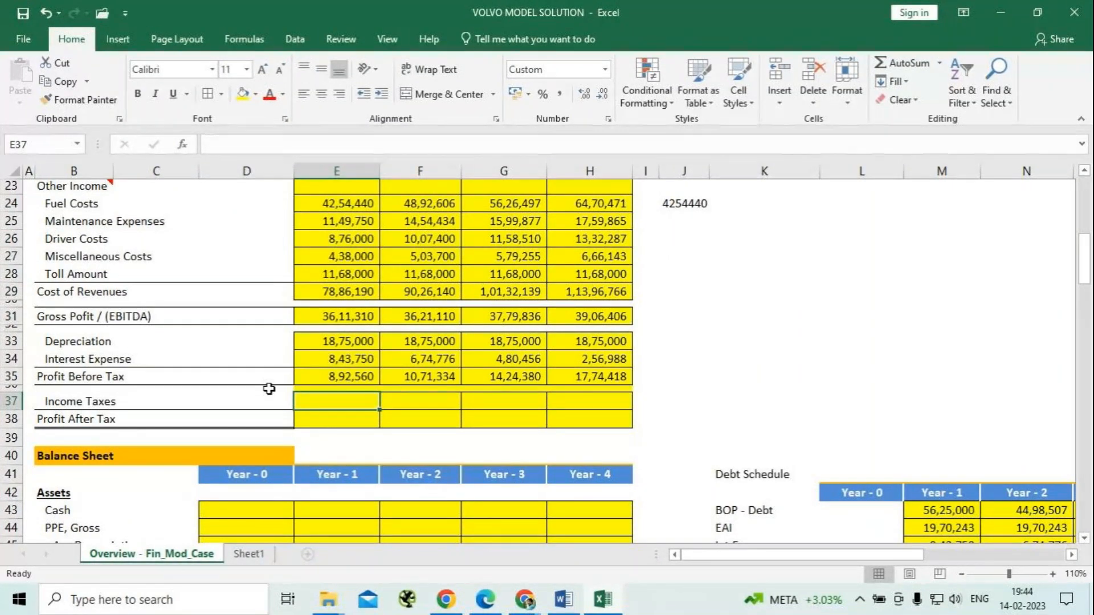
{"action": "type", "text": "="}
{"action": "left_click", "coordinate": [356, 376]}
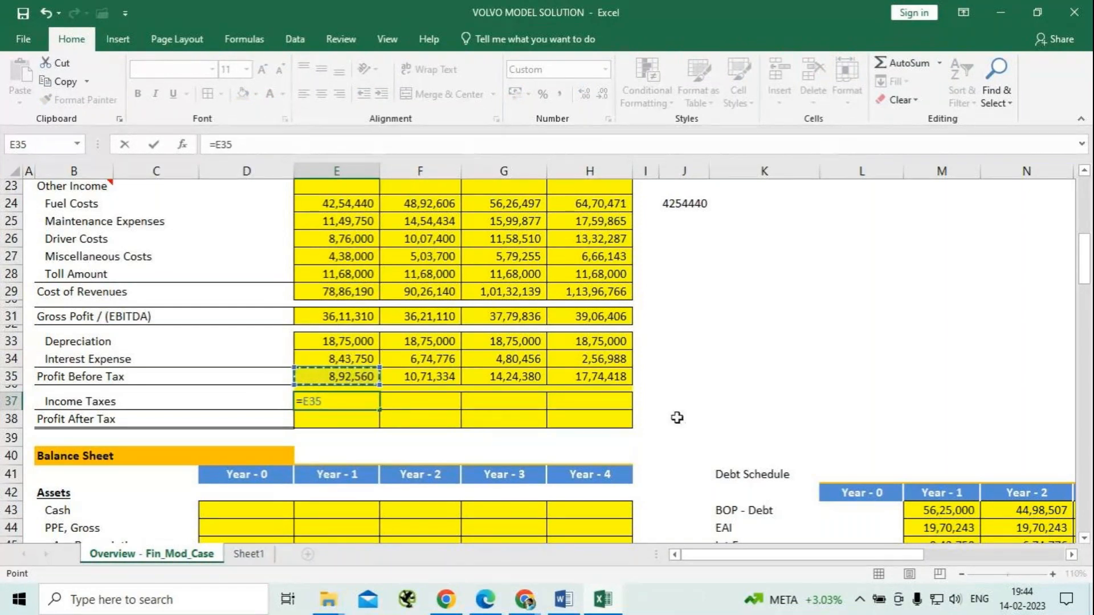
{"action": "type", "text": "*"}
{"action": "scroll", "coordinate": [707, 416], "scroll_direction": "up", "scroll_amount": 4}
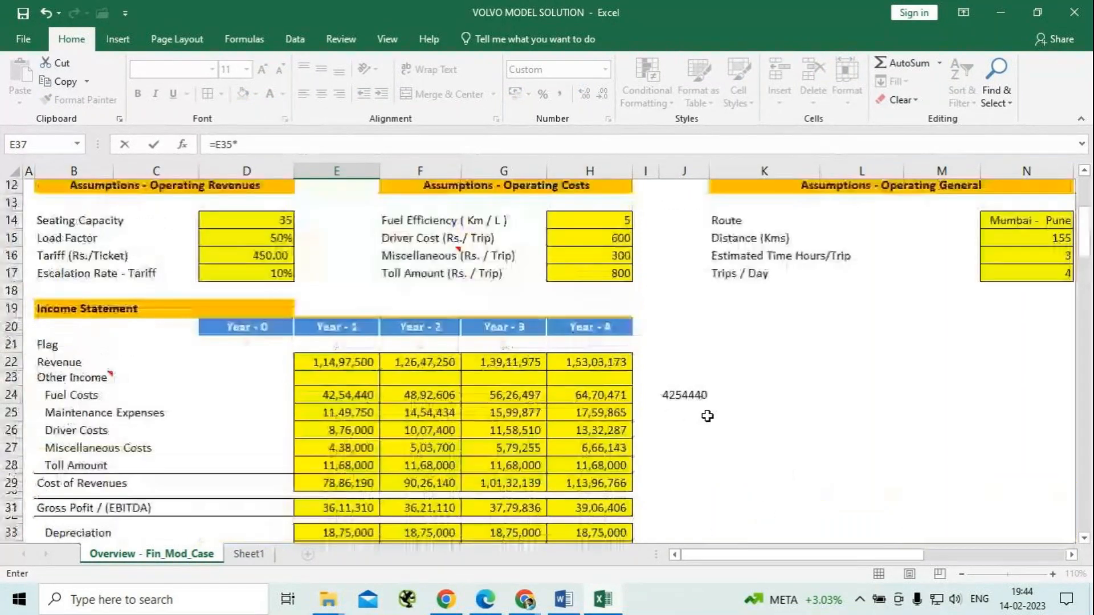
{"action": "scroll", "coordinate": [707, 416], "scroll_direction": "up", "scroll_amount": 3}
{"action": "left_click", "coordinate": [1034, 259]}
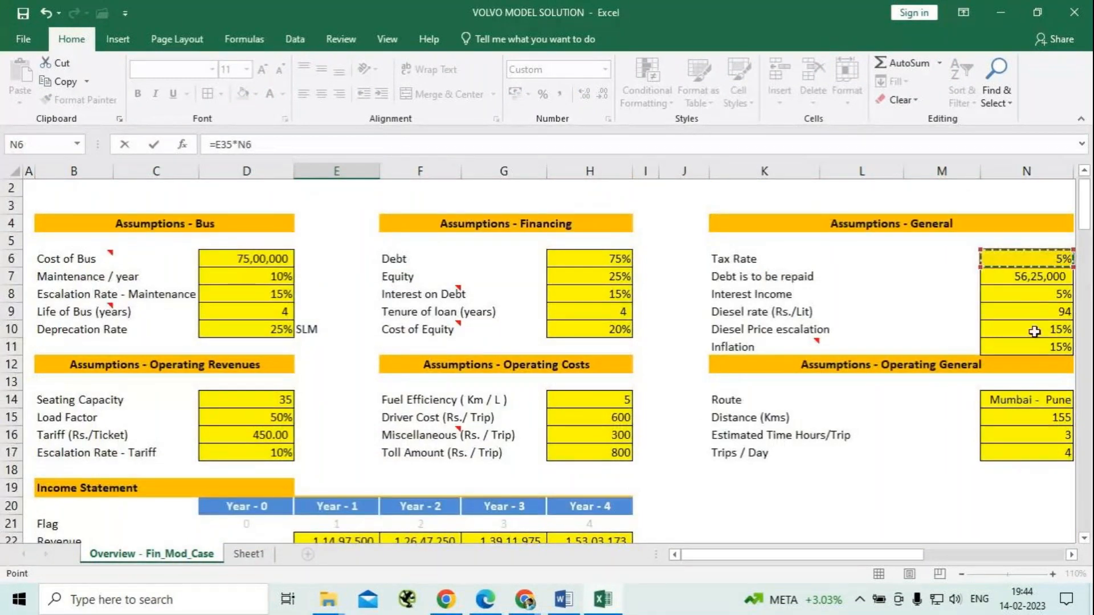
{"action": "key", "text": "F4"}
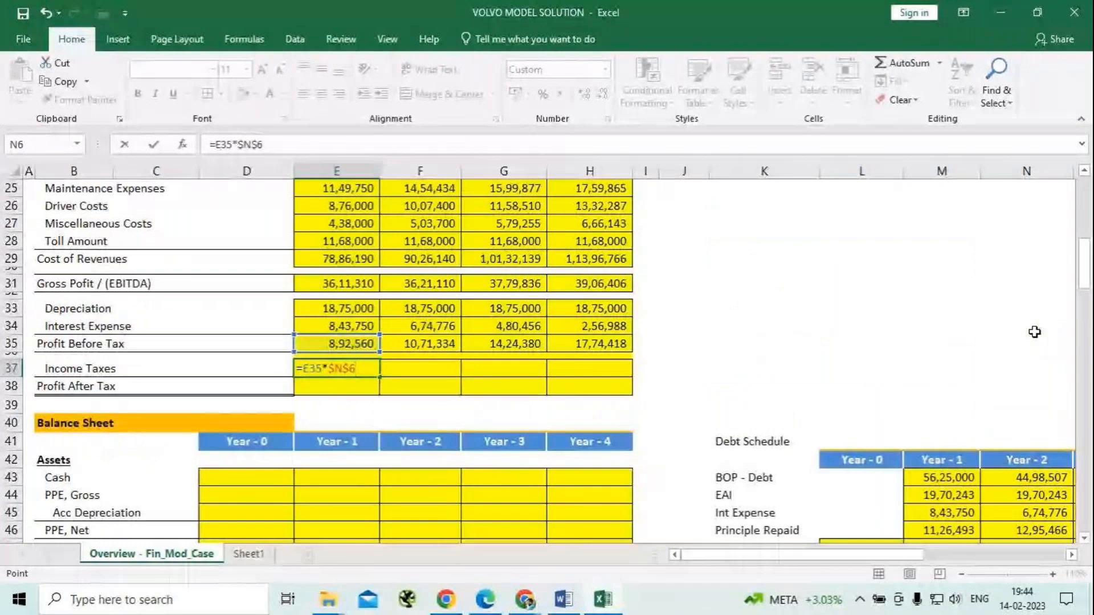
{"action": "key", "text": "Return"}
{"action": "key", "text": "Up"}
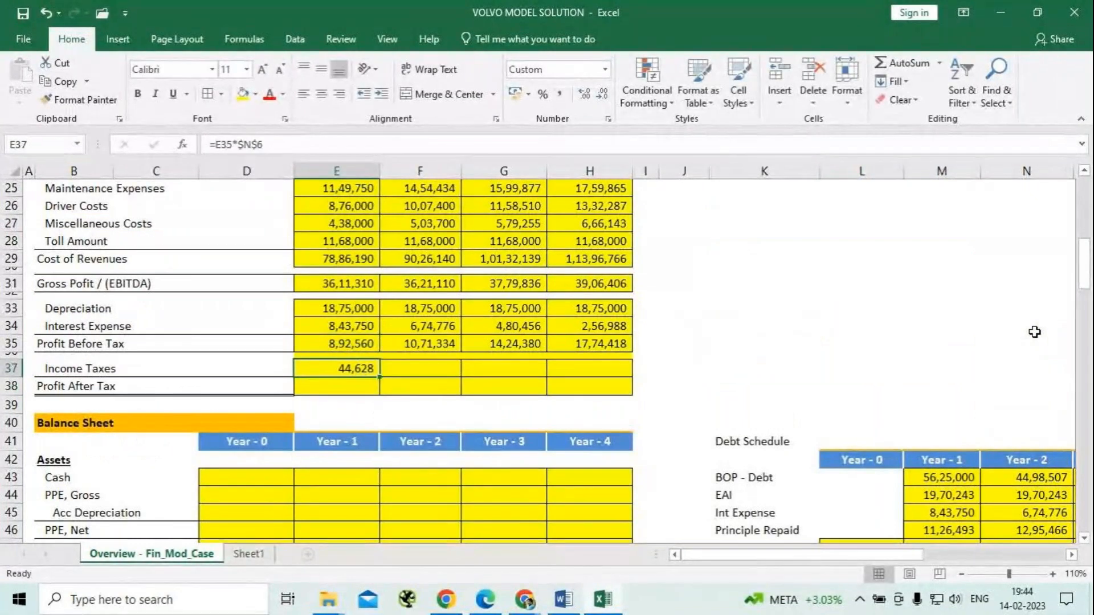
Fill the Income Taxes formula from E37 across to Year - 4 in H37.
{"action": "key", "text": "shift+Right"}
{"action": "key", "text": "shift+Right"}
{"action": "key", "text": "shift+Right"}
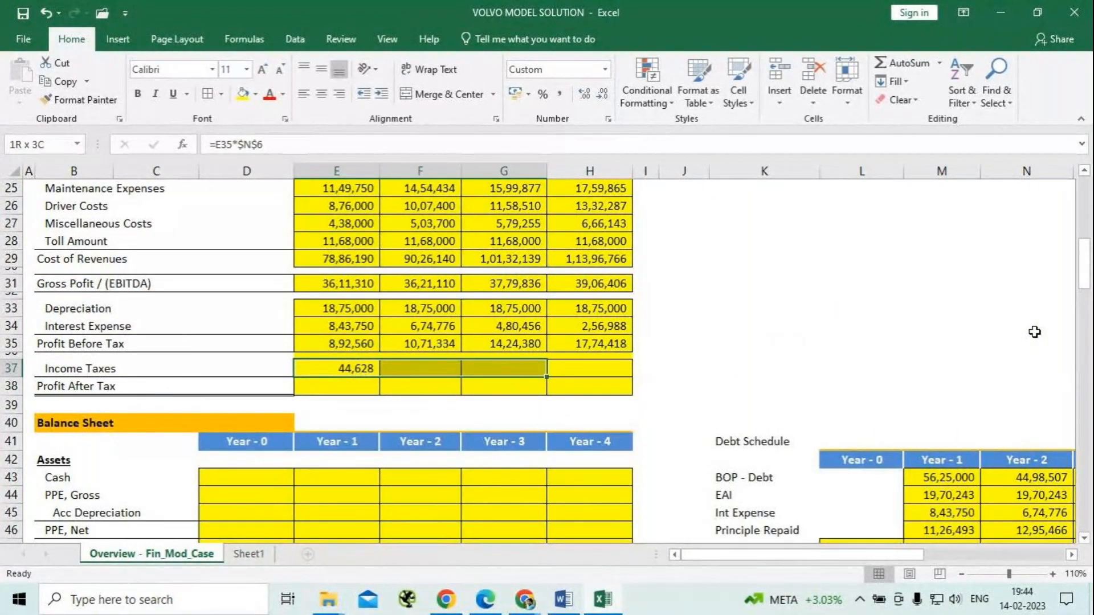
{"action": "key", "text": "ctrl+r"}
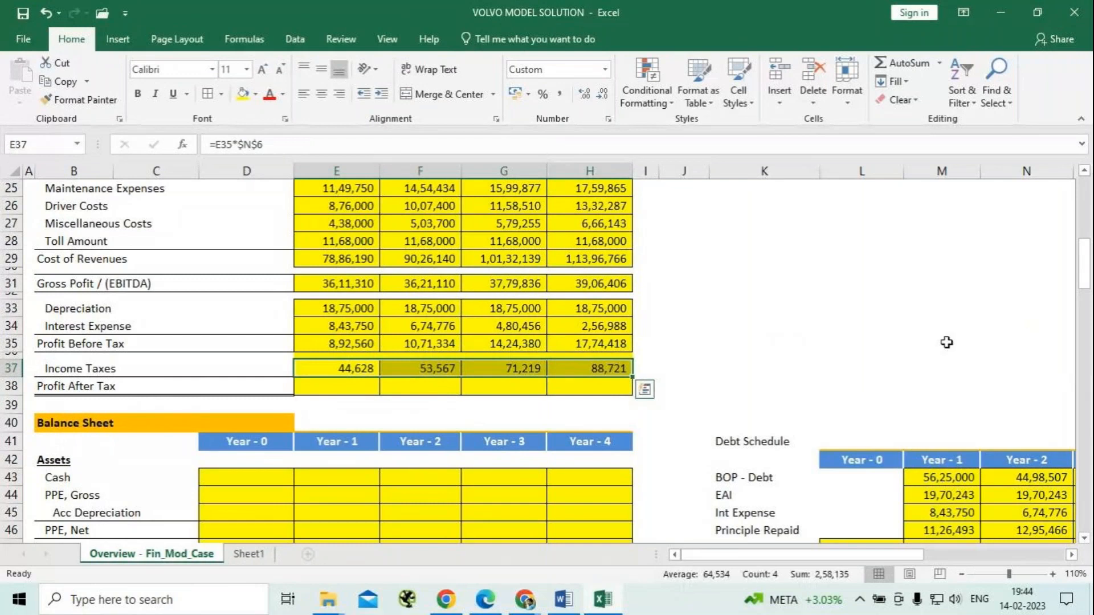
Calculate the Year - 1 Profit After Tax in E38 with =E35-E37.
{"action": "left_click", "coordinate": [347, 385]}
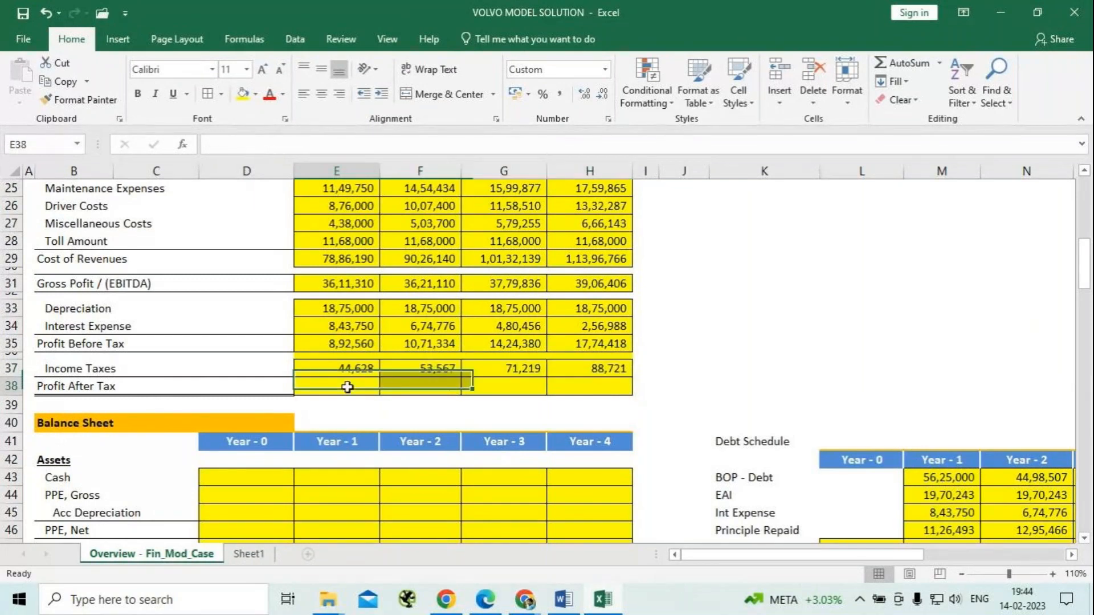
{"action": "type", "text": "="}
{"action": "key", "text": "Up"}
{"action": "key", "text": "Up"}
{"action": "key", "text": "Up"}
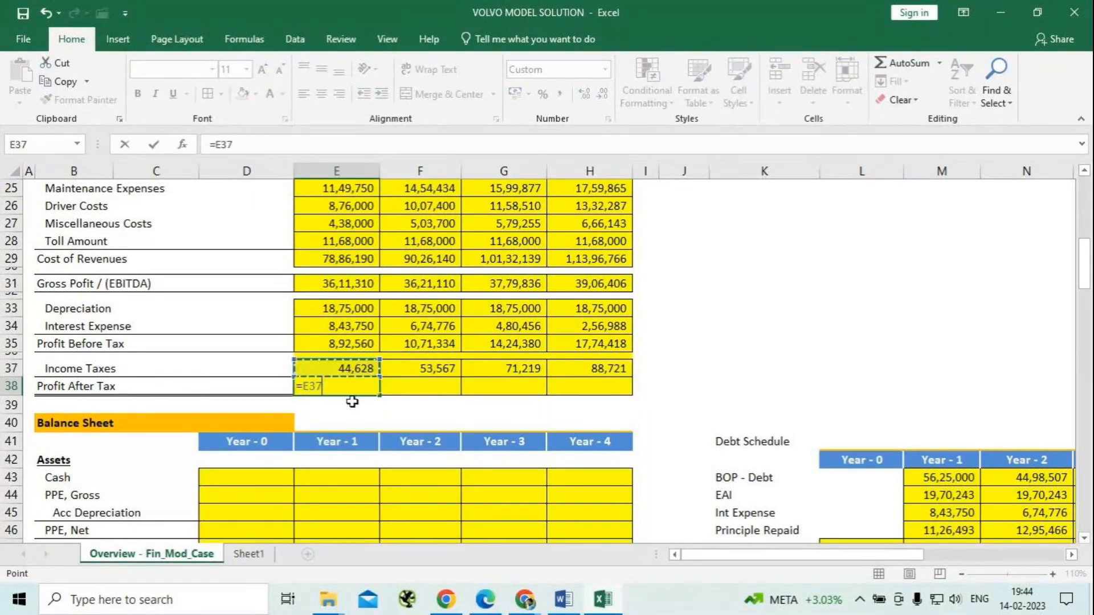
{"action": "type", "text": "-"}
{"action": "key", "text": "Up"}
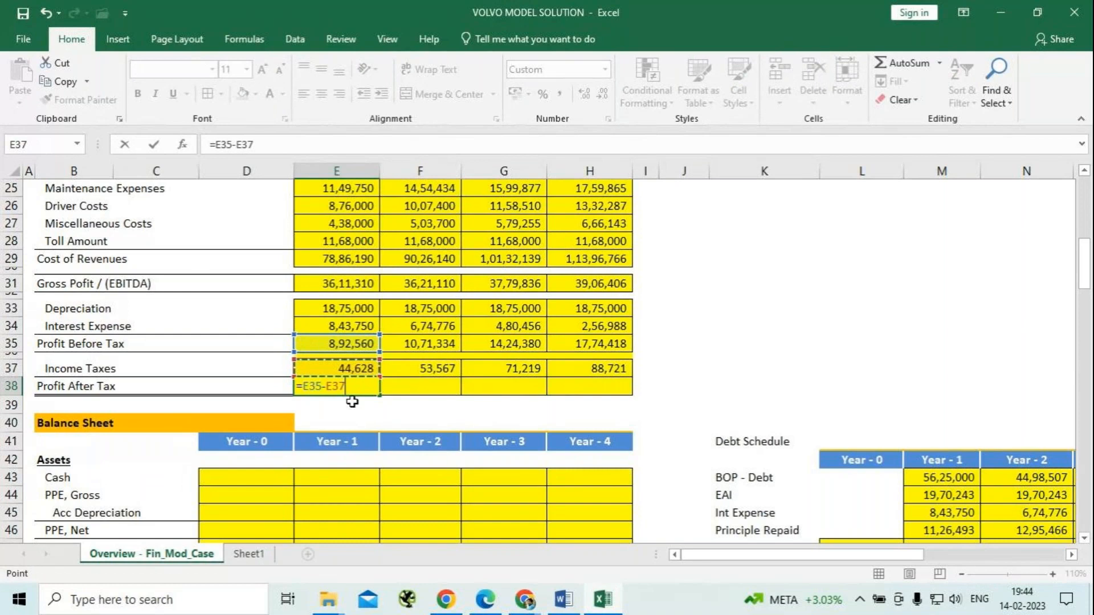
{"action": "key", "text": "ctrl+Return"}
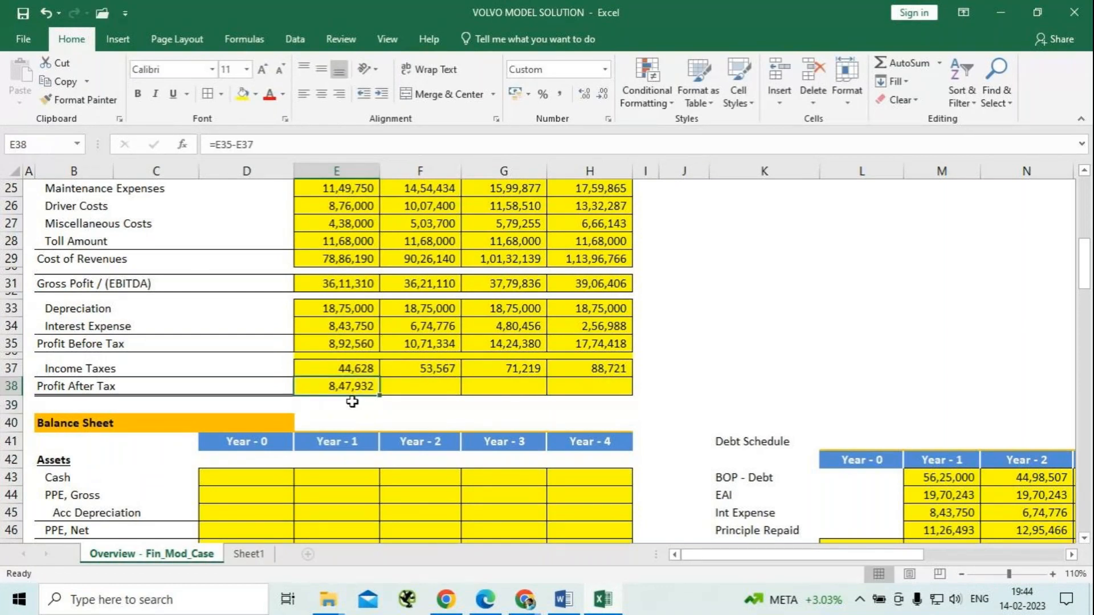
Fill the Profit After Tax formula from E38 across to Year - 4 in H38.
{"action": "key", "text": "shift+Right"}
{"action": "key", "text": "shift+Right"}
{"action": "key", "text": "shift+Right"}
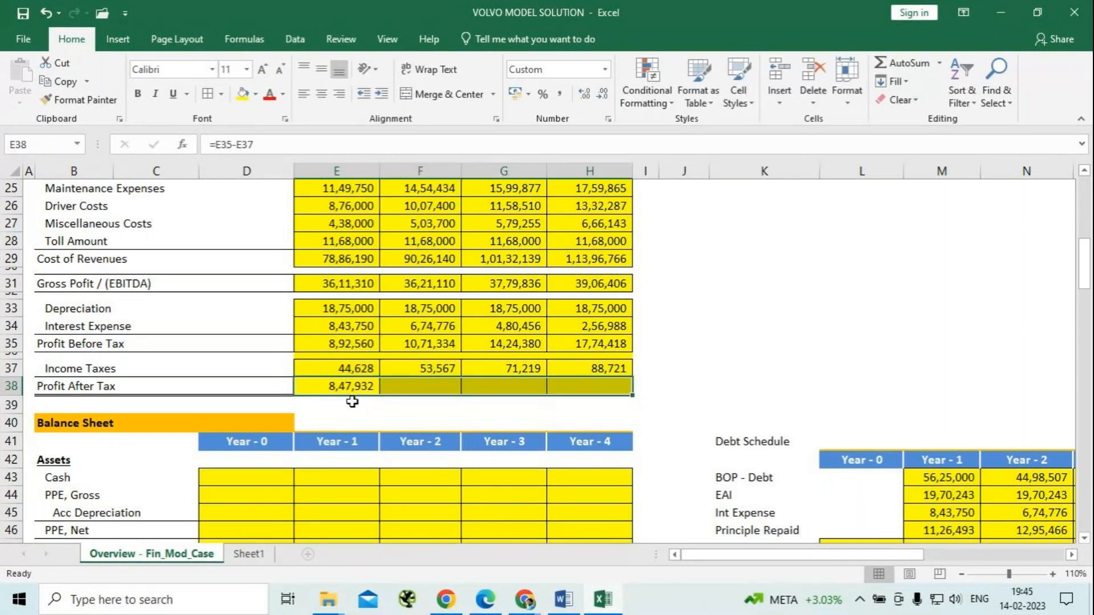
{"action": "key", "text": "ctrl+r"}
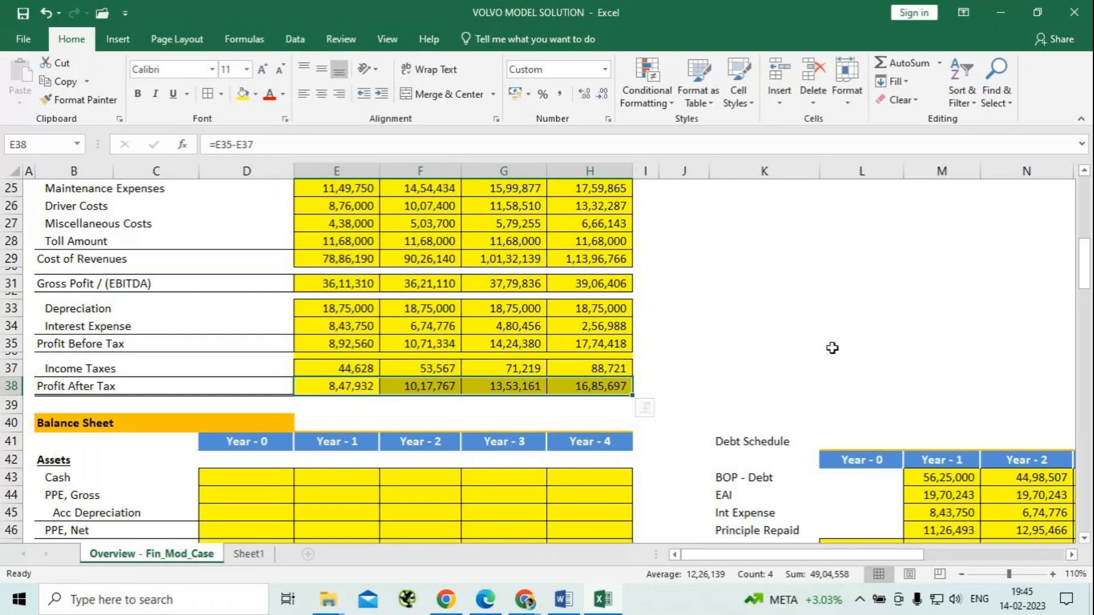
{"action": "left_click", "coordinate": [830, 346]}
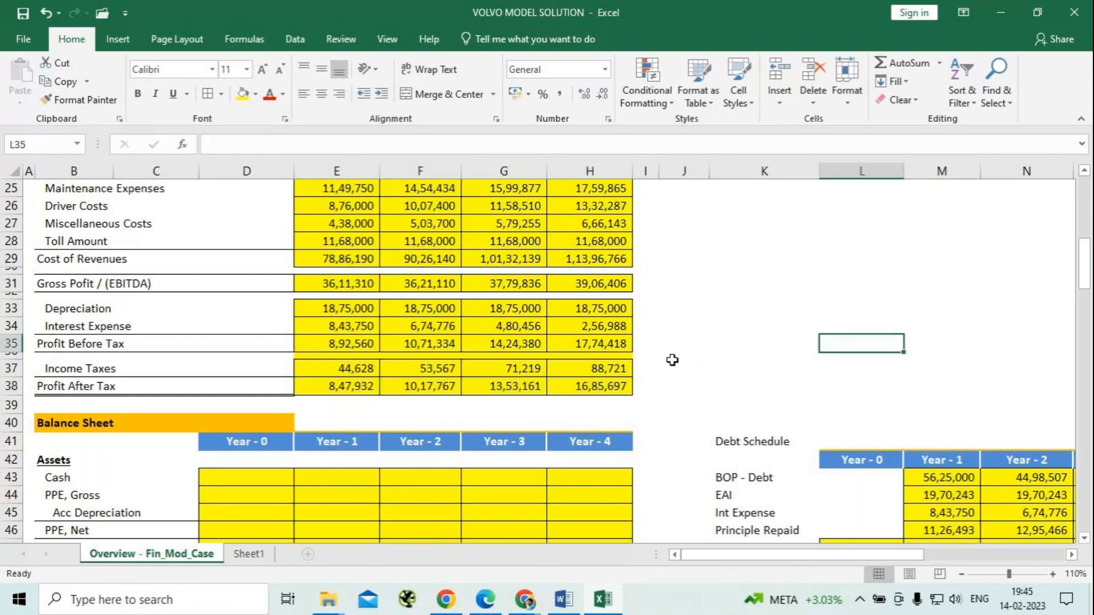
Review the income statement rows and the asset and liability lines of the Balance Sheet section below them.
{"action": "scroll", "coordinate": [673, 360], "scroll_direction": "down", "scroll_amount": 3}
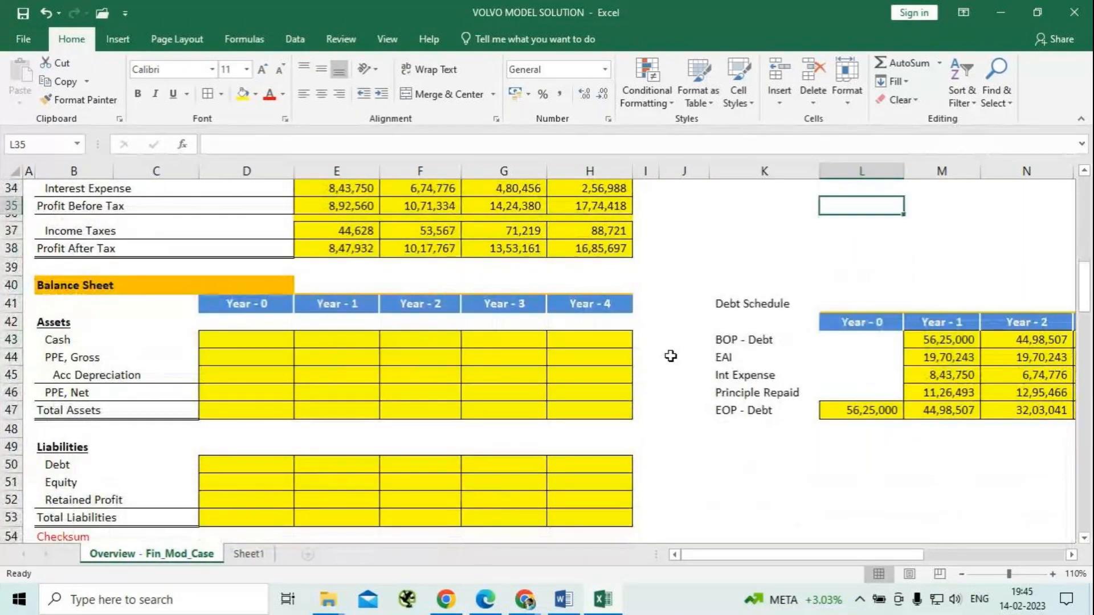
{"action": "scroll", "coordinate": [367, 318], "scroll_direction": "up", "scroll_amount": 5}
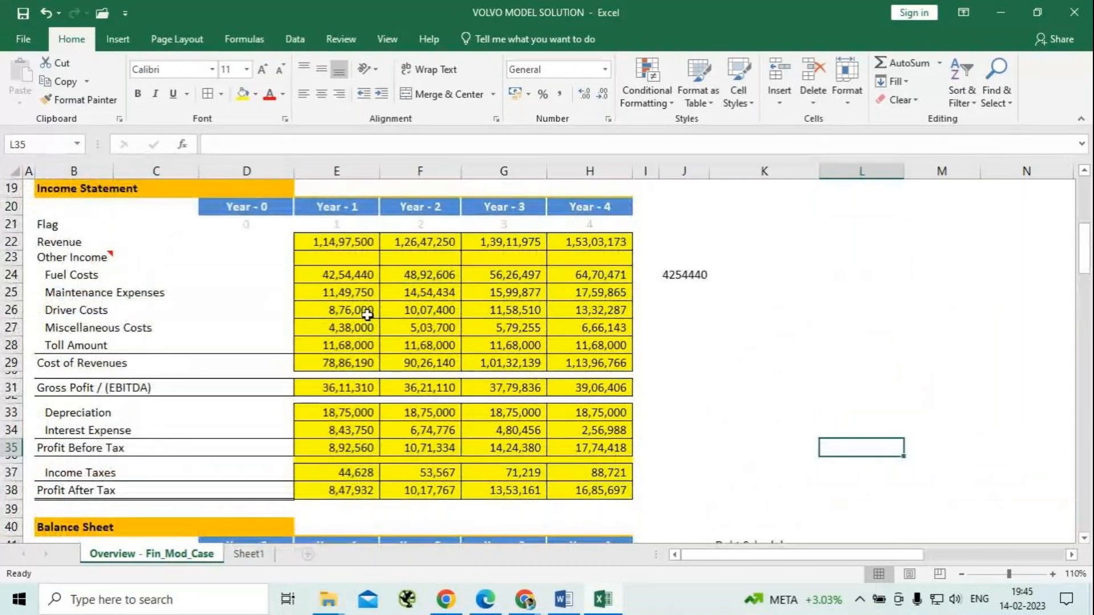
{"action": "scroll", "coordinate": [367, 316], "scroll_direction": "down", "scroll_amount": 1}
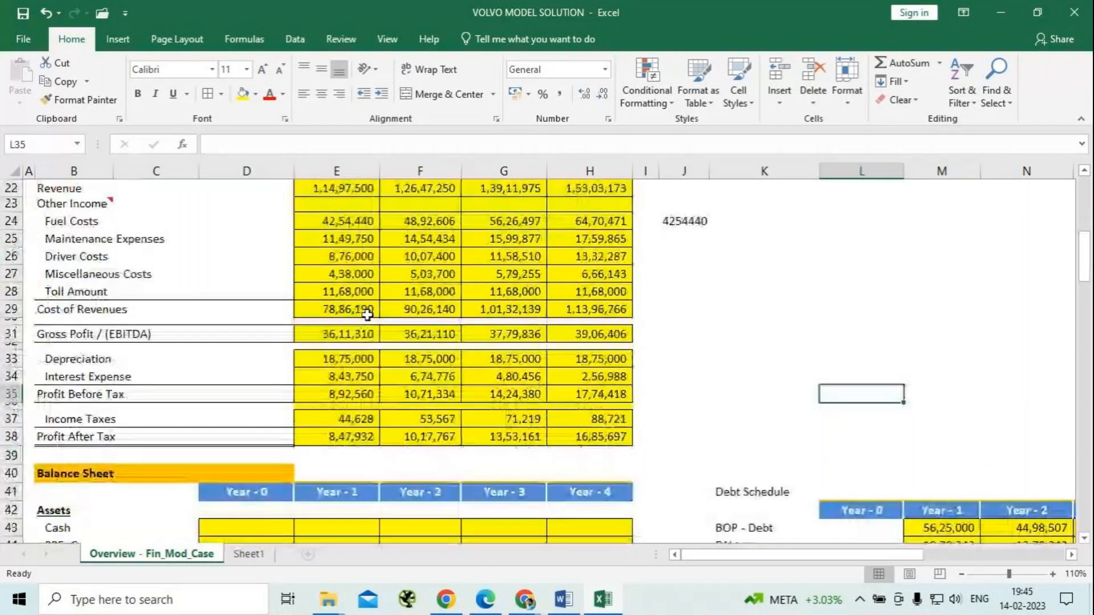
{"action": "scroll", "coordinate": [367, 315], "scroll_direction": "down", "scroll_amount": 3}
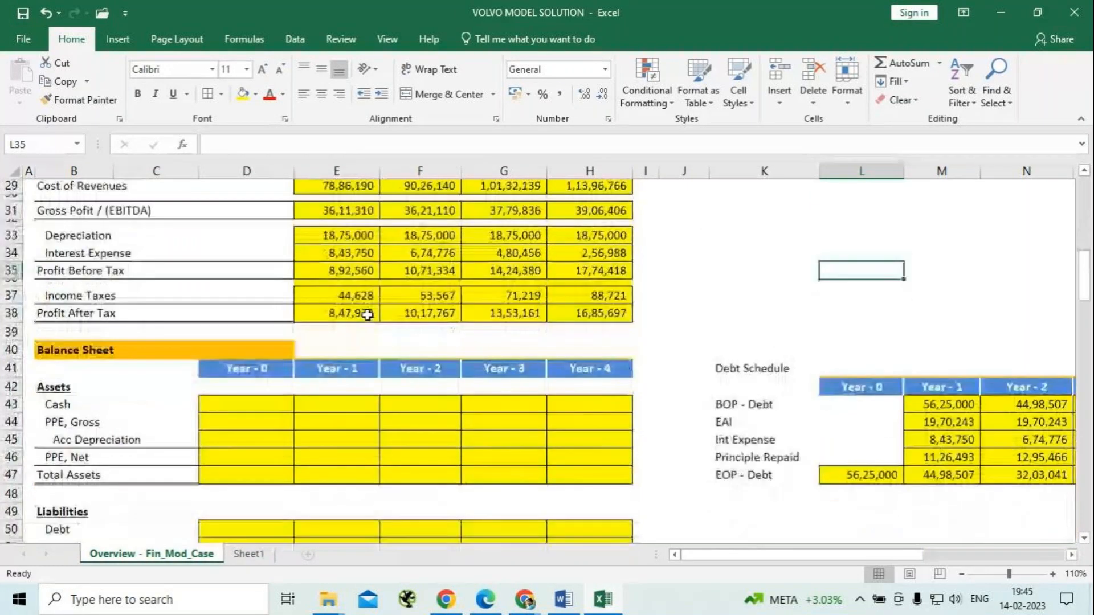
{"action": "scroll", "coordinate": [367, 315], "scroll_direction": "down", "scroll_amount": 1}
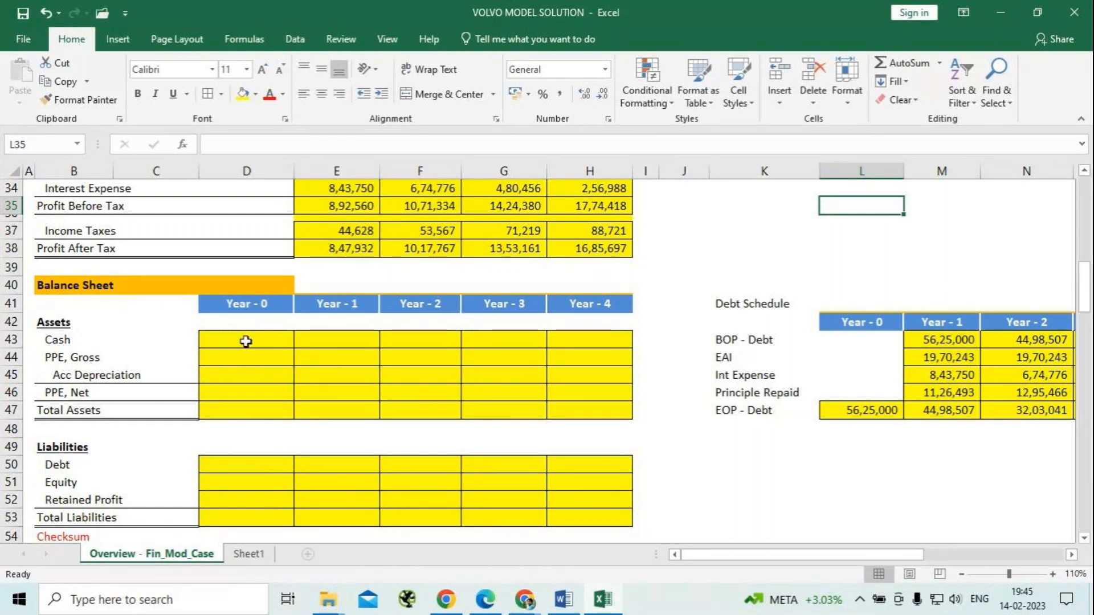
{"action": "scroll", "coordinate": [249, 340], "scroll_direction": "down", "scroll_amount": 9}
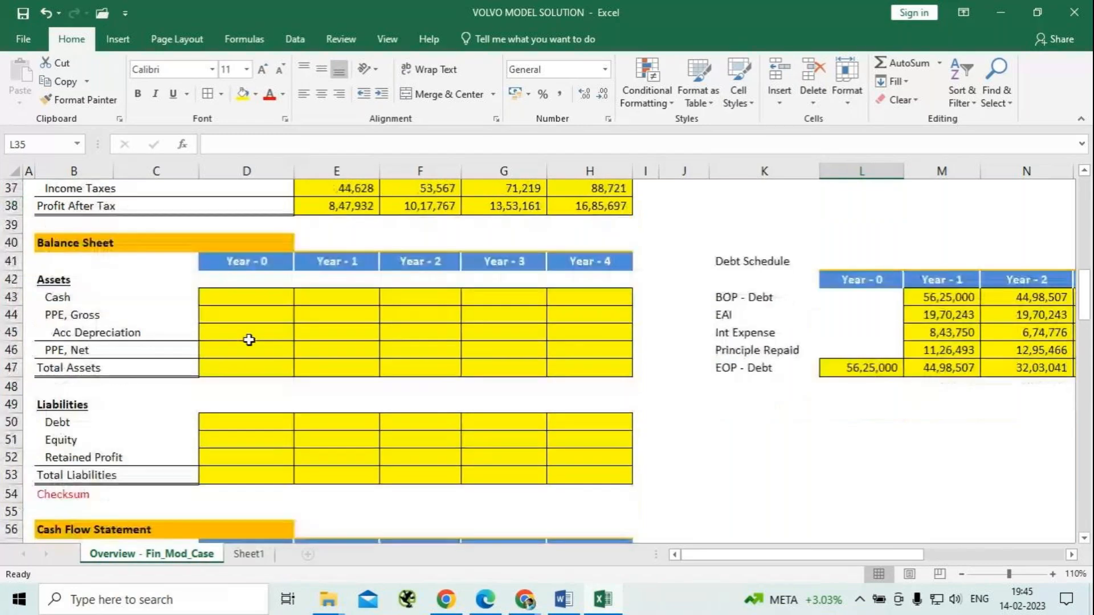
Link the Year - 0 PPE, Gross in D44 to the Cost of Bus assumption with =$D$6.
{"action": "scroll", "coordinate": [256, 338], "scroll_direction": "up", "scroll_amount": 5}
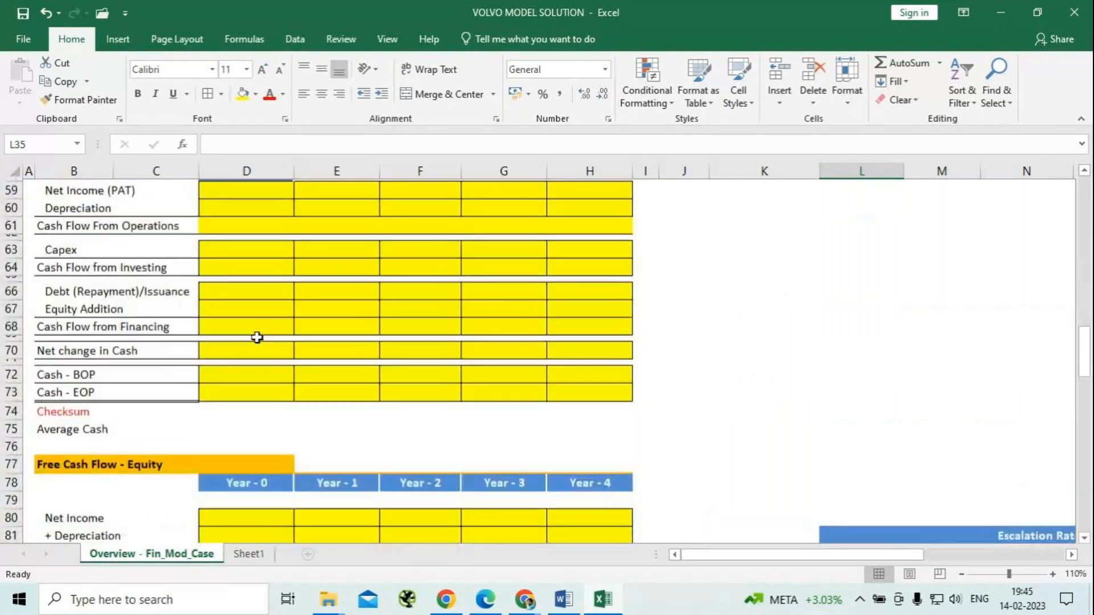
{"action": "scroll", "coordinate": [257, 338], "scroll_direction": "up", "scroll_amount": 4}
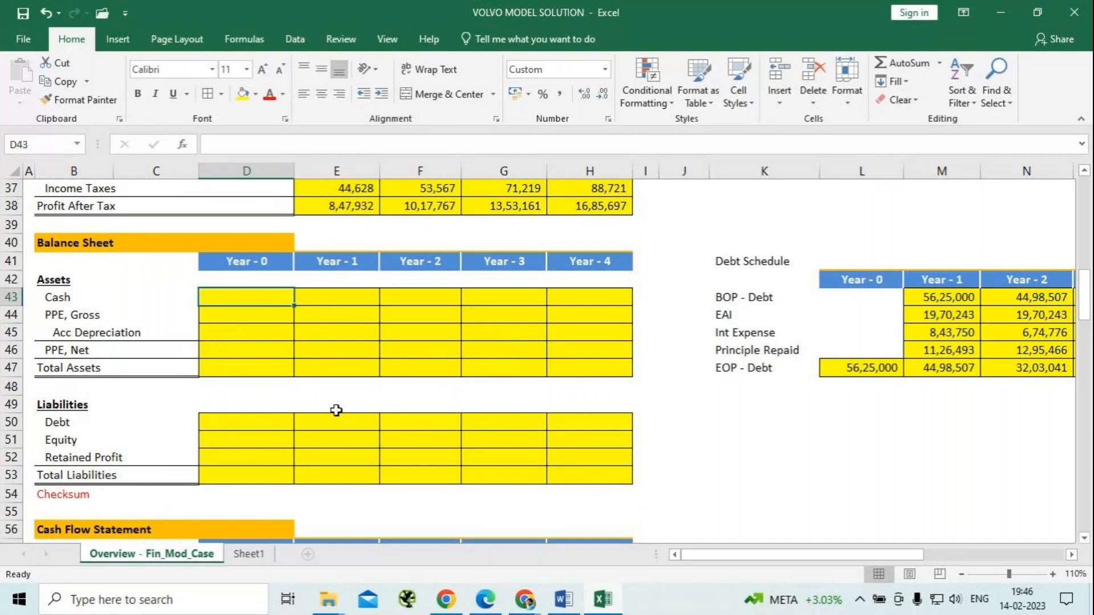
{"action": "left_click", "coordinate": [249, 317]}
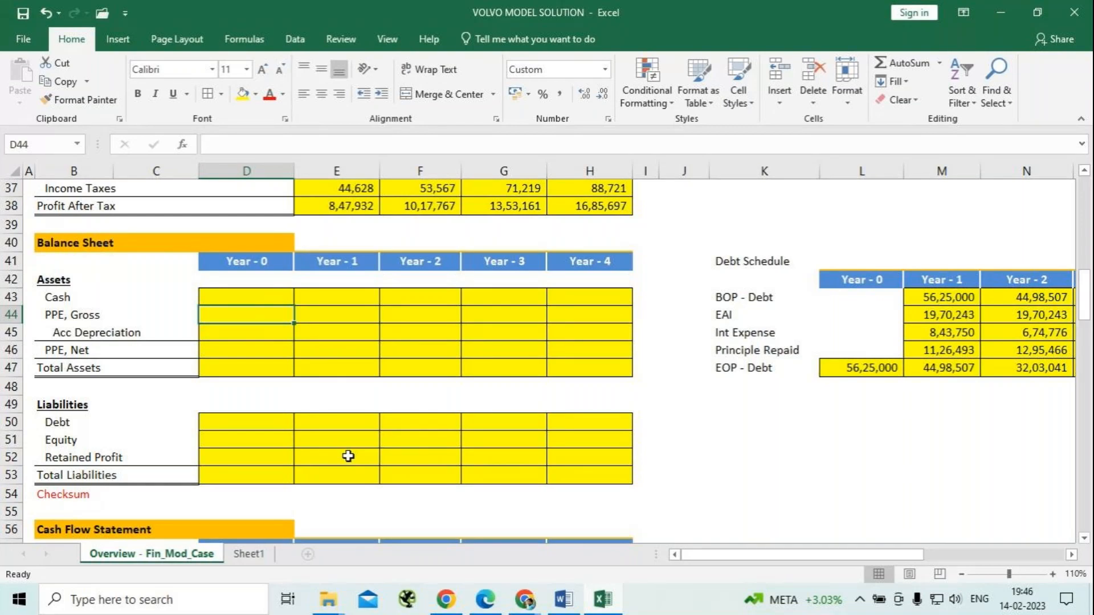
{"action": "type", "text": "="}
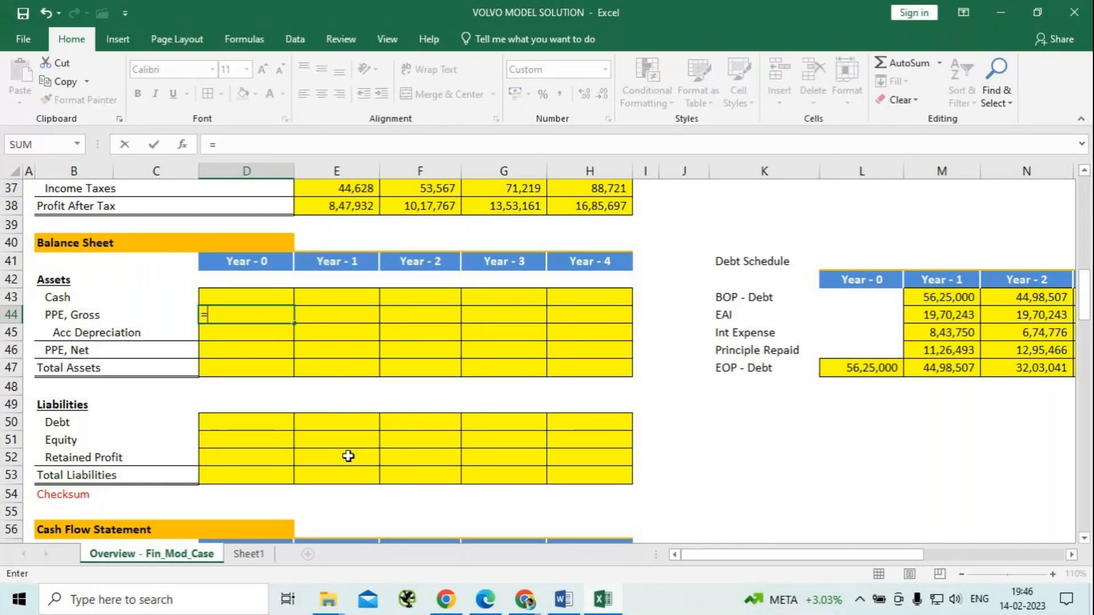
{"action": "scroll", "coordinate": [244, 371], "scroll_direction": "up", "scroll_amount": 9}
{"action": "scroll", "coordinate": [238, 301], "scroll_direction": "up", "scroll_amount": 3}
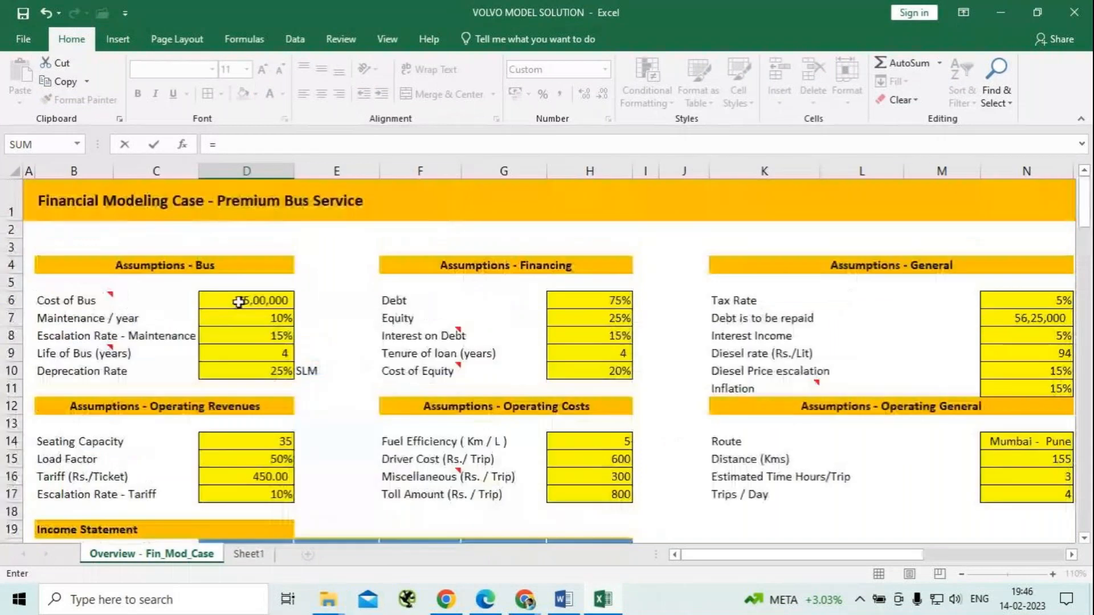
{"action": "left_click", "coordinate": [242, 300]}
{"action": "key", "text": "F4"}
{"action": "scroll", "coordinate": [580, 519], "scroll_direction": "down", "scroll_amount": 6}
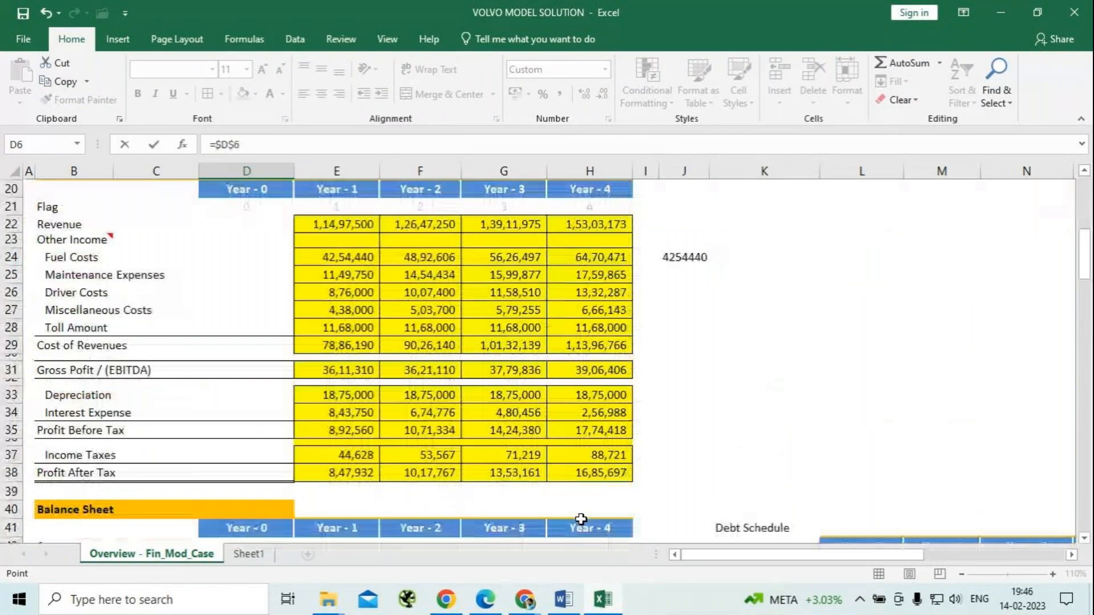
{"action": "scroll", "coordinate": [581, 519], "scroll_direction": "down", "scroll_amount": 5}
{"action": "key", "text": "Return"}
Fill the PPE, Gross formula from D44 across to Year - 4 in H44.
{"action": "key", "text": "Up"}
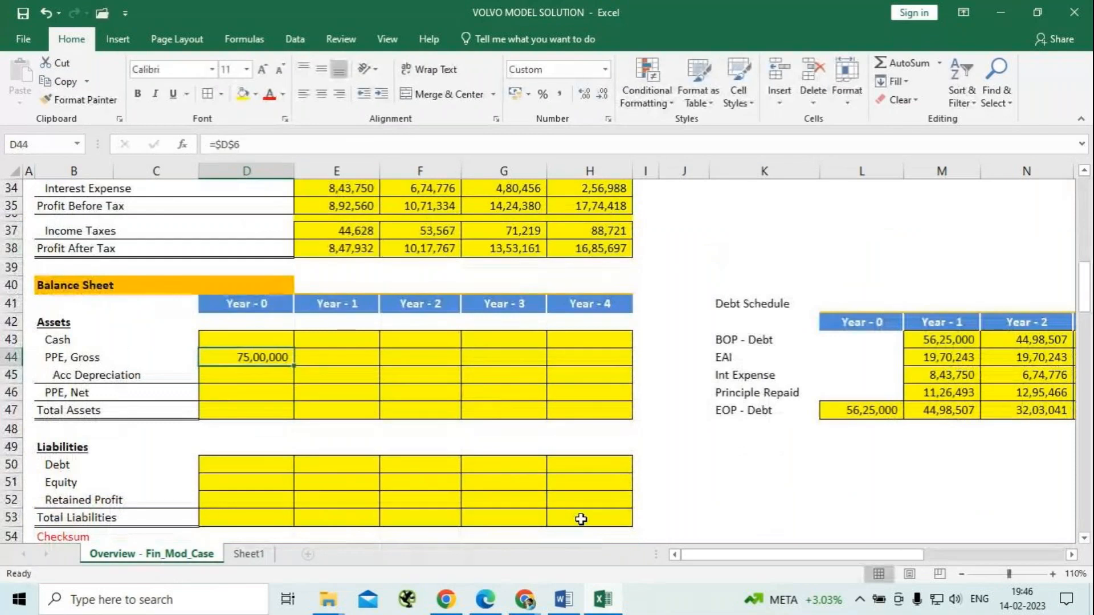
{"action": "key", "text": "shift+Right"}
{"action": "key", "text": "shift+Right"}
{"action": "key", "text": "shift+Right"}
{"action": "key", "text": "shift+Right"}
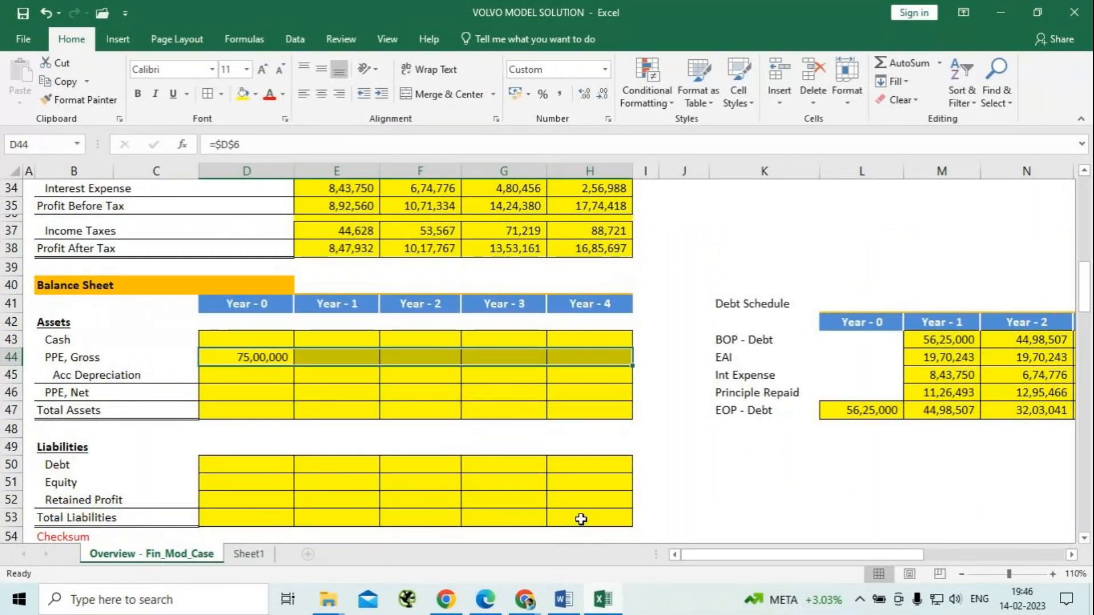
{"action": "key", "text": "ctrl+r"}
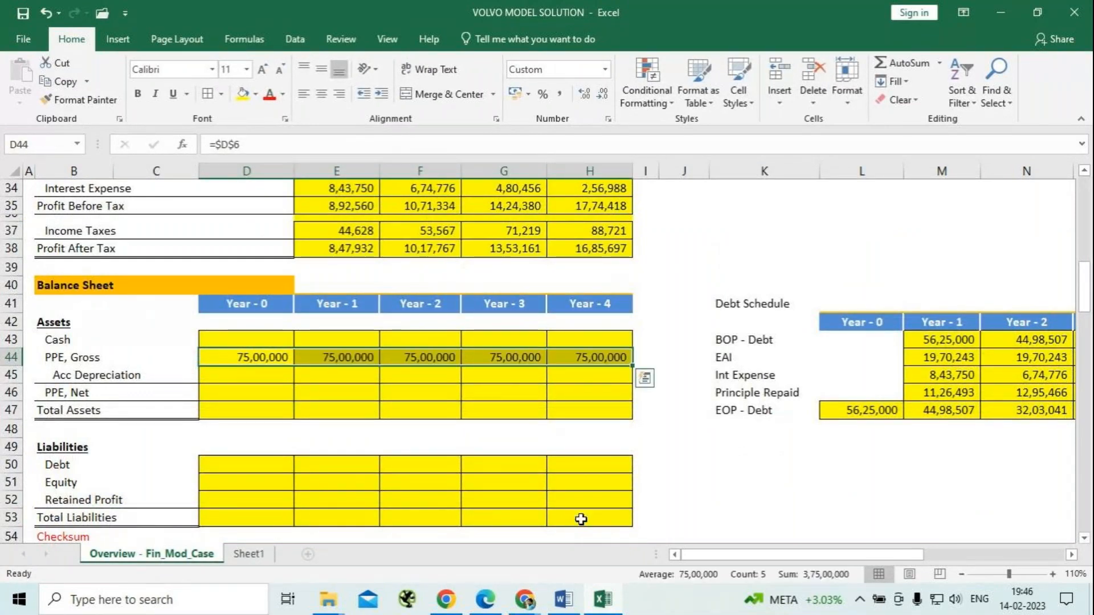
Set the Year - 0 Acc Depreciation in D45 to 0.
{"action": "left_click", "coordinate": [251, 375]}
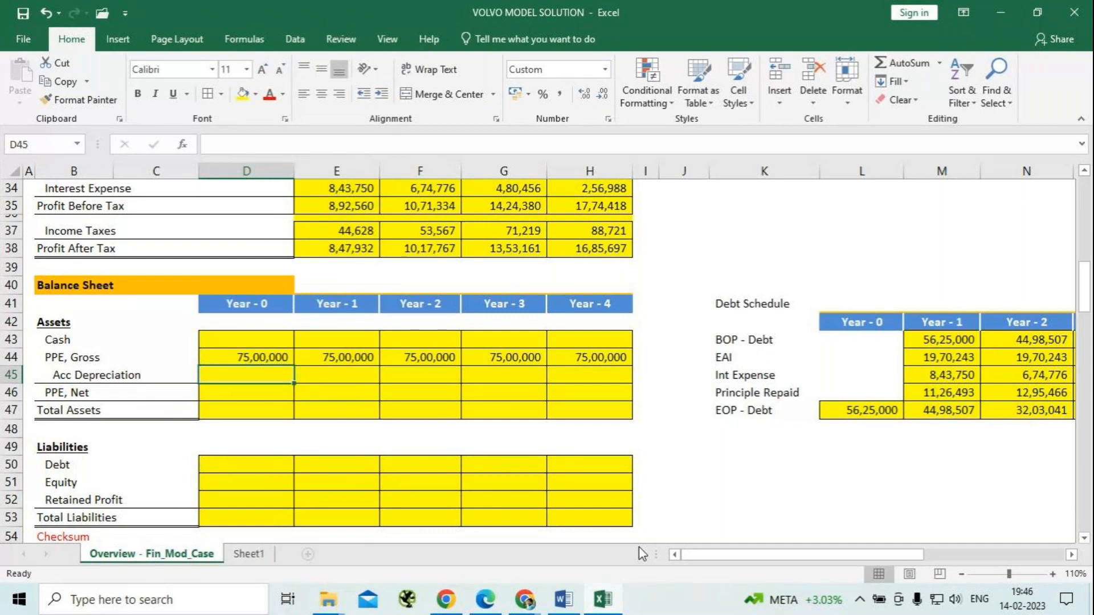
{"action": "type", "text": "0"}
{"action": "key", "text": "ctrl+Return"}
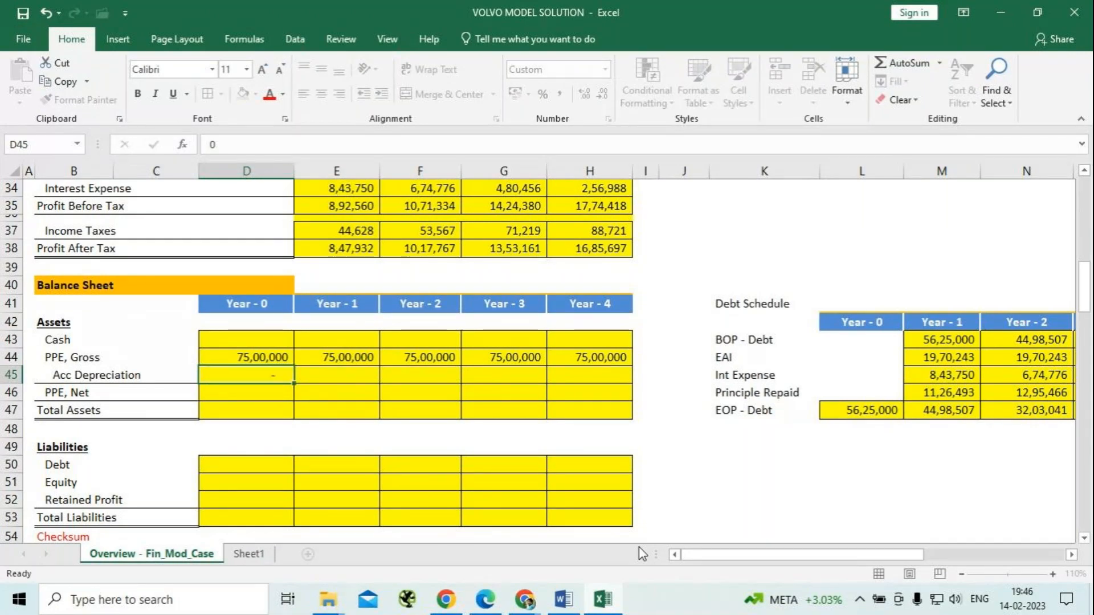
Calculate the Year - 1 Acc Depreciation in E45 with =E33+D45.
{"action": "key", "text": "Right"}
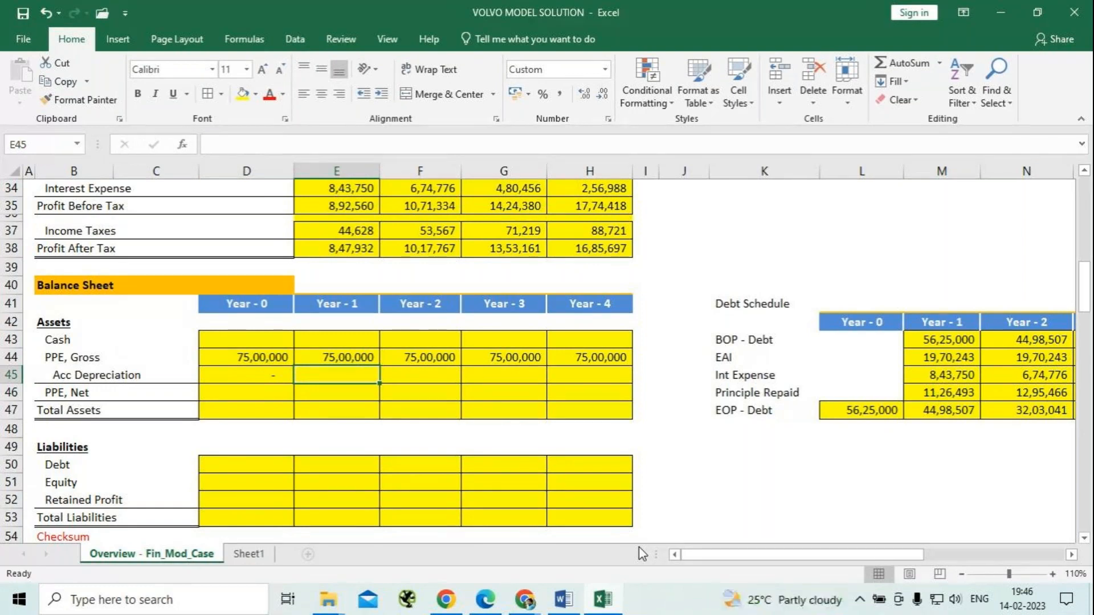
{"action": "type", "text": "="}
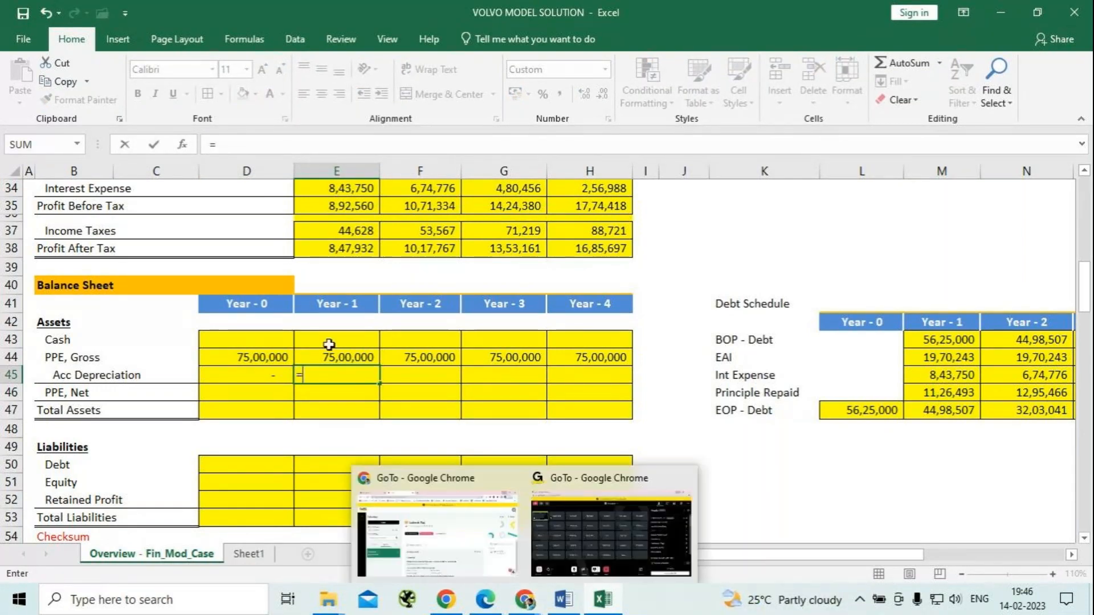
{"action": "scroll", "coordinate": [403, 334], "scroll_direction": "up", "scroll_amount": 1}
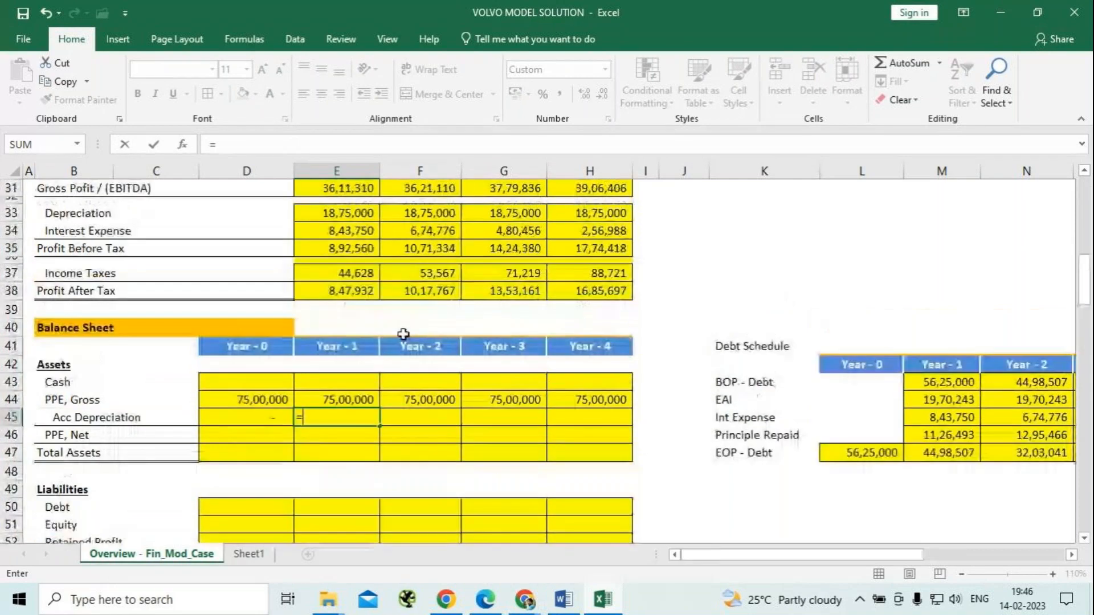
{"action": "left_click", "coordinate": [357, 208]}
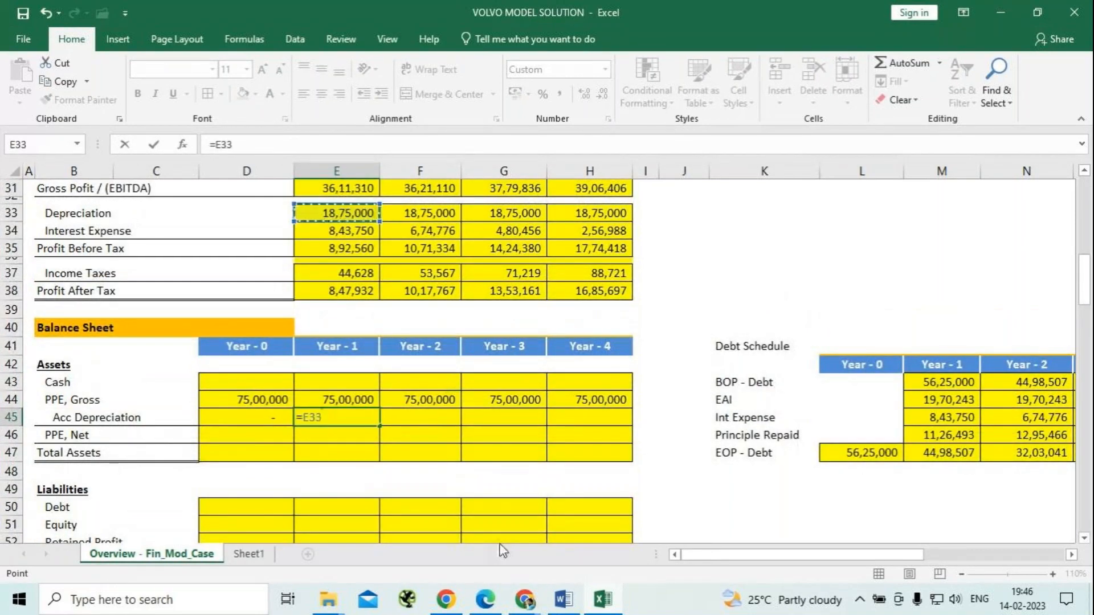
{"action": "type", "text": "+"}
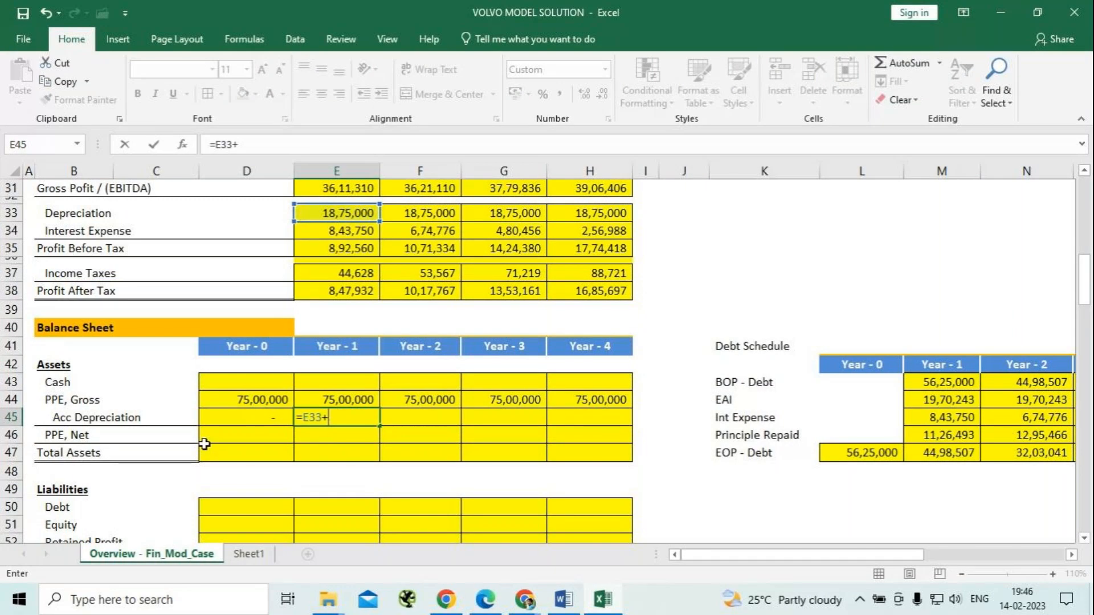
{"action": "left_click", "coordinate": [235, 417]}
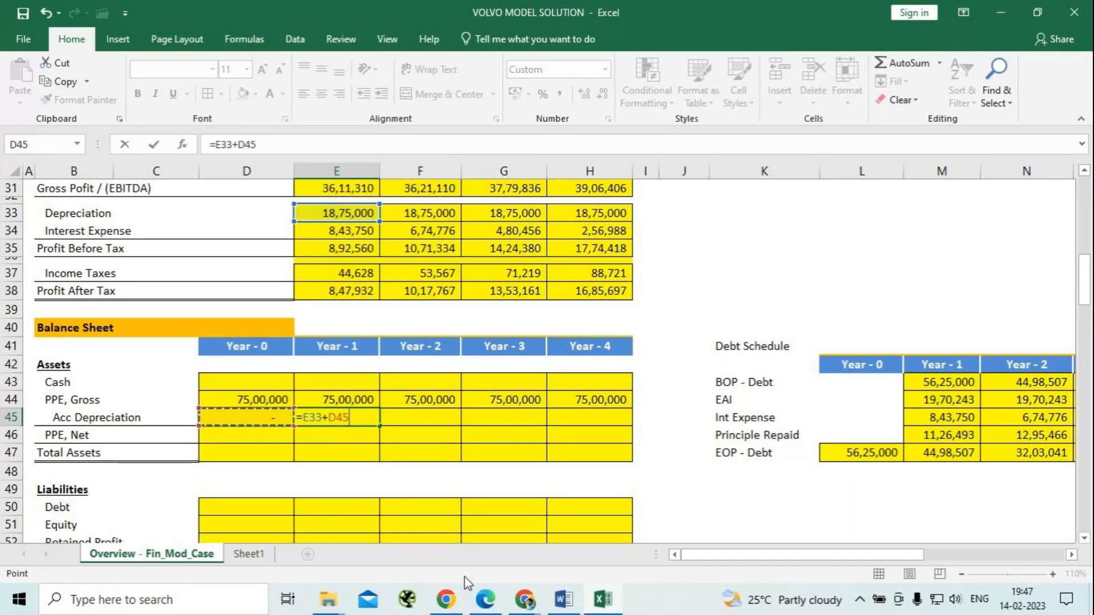
{"action": "key", "text": "Return"}
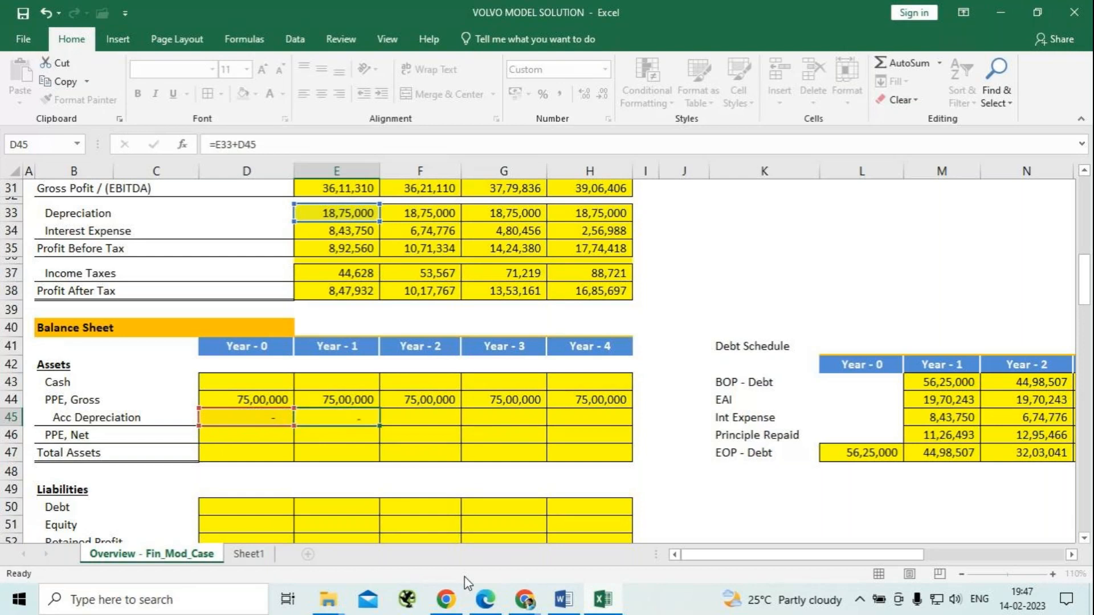
Calculate the Year - 2 Acc Depreciation in F45 with =F33+E45.
{"action": "key", "text": "Up"}
{"action": "key", "text": "Right"}
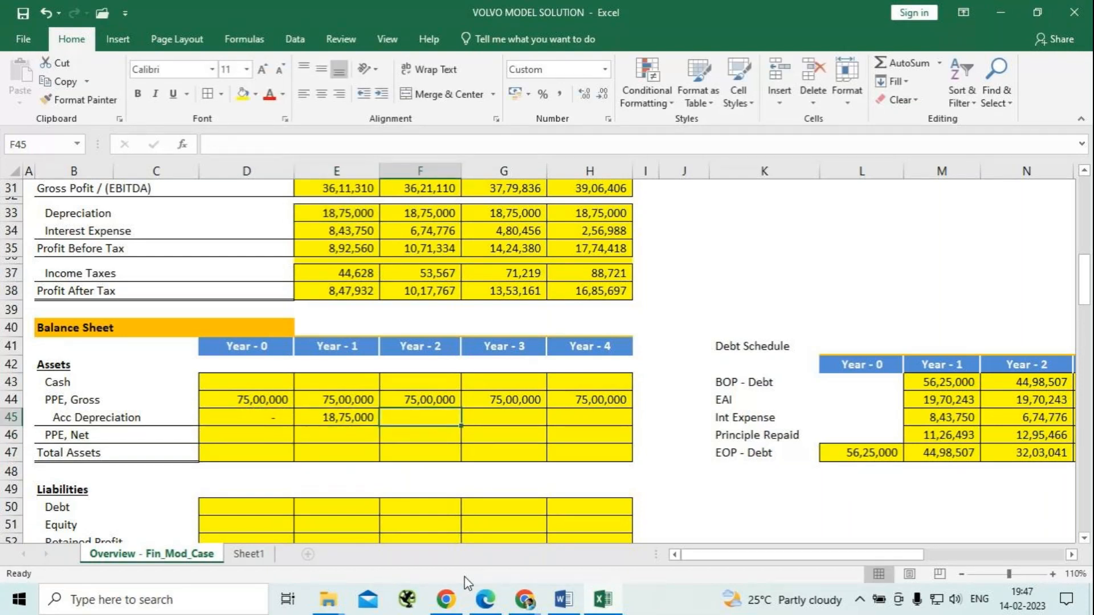
{"action": "type", "text": "="}
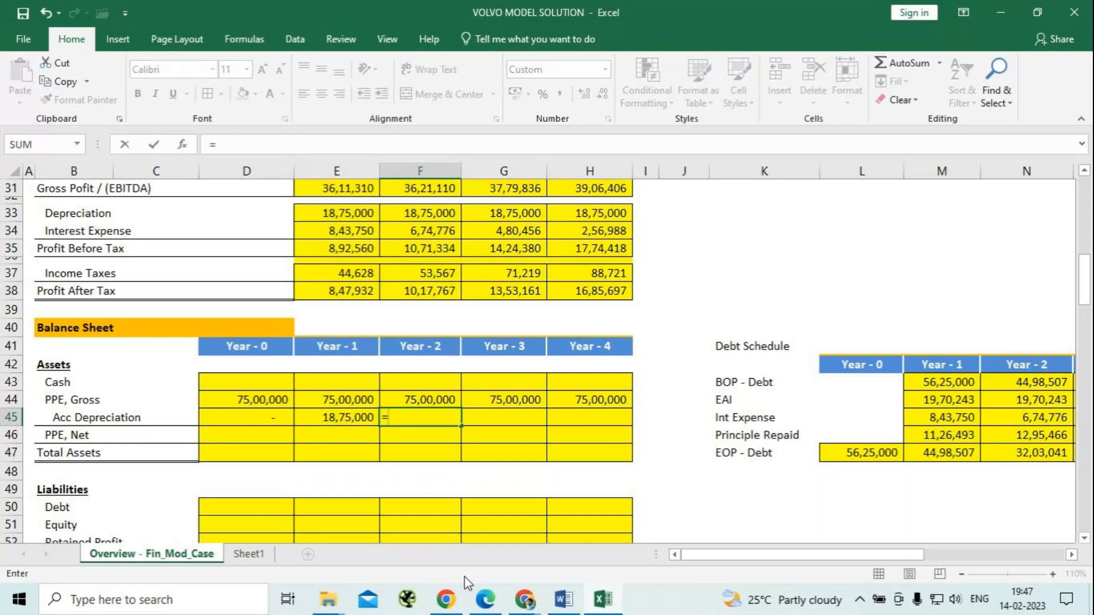
{"action": "left_click", "coordinate": [435, 219]}
{"action": "type", "text": "+"}
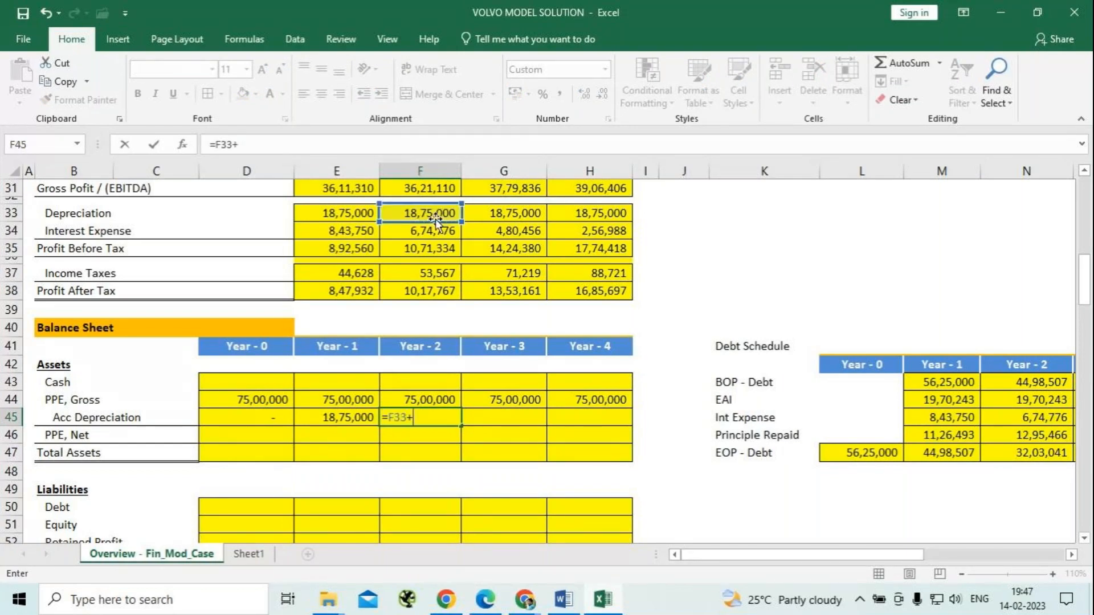
{"action": "left_click", "coordinate": [349, 423]}
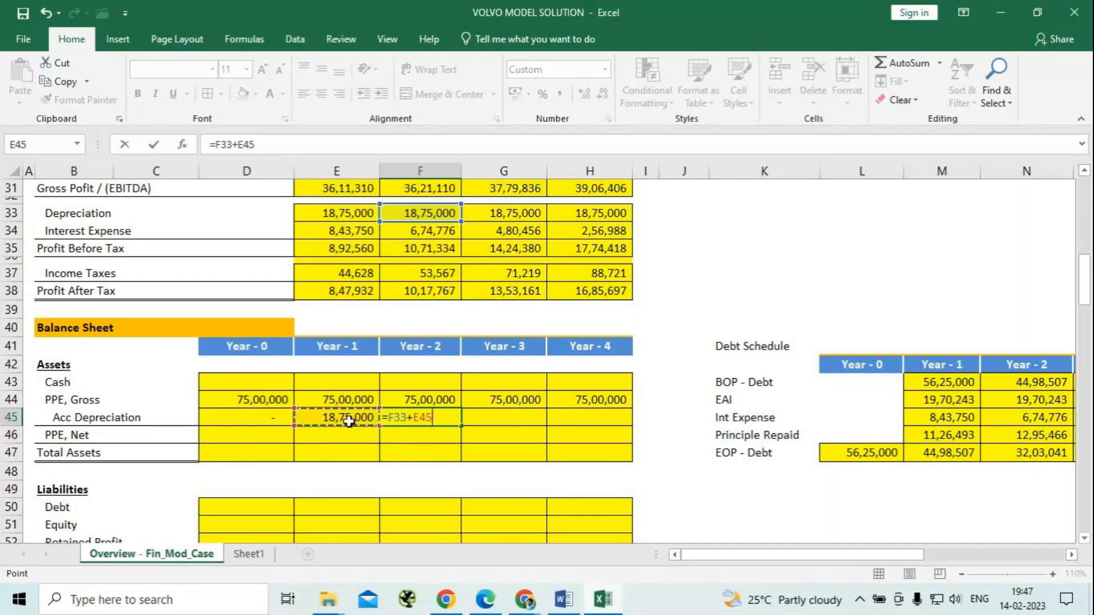
{"action": "key", "text": "Return"}
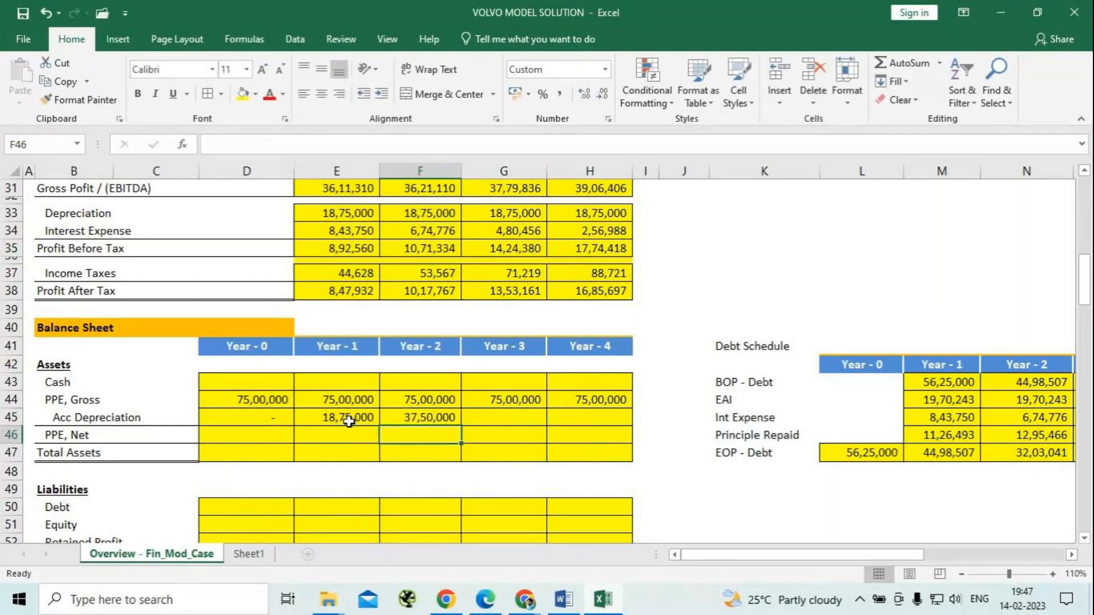
Fill the Acc Depreciation formula from F45 across to Year - 4 in H45.
{"action": "key", "text": "Up"}
{"action": "key", "text": "shift+Right"}
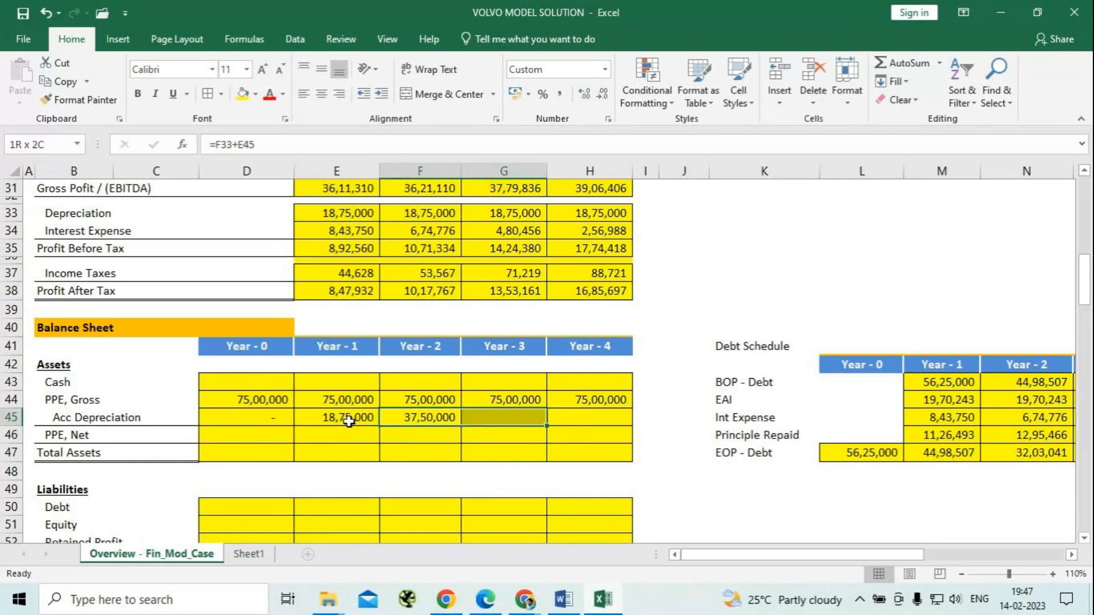
{"action": "key", "text": "shift+Right"}
{"action": "key", "text": "ctrl+r"}
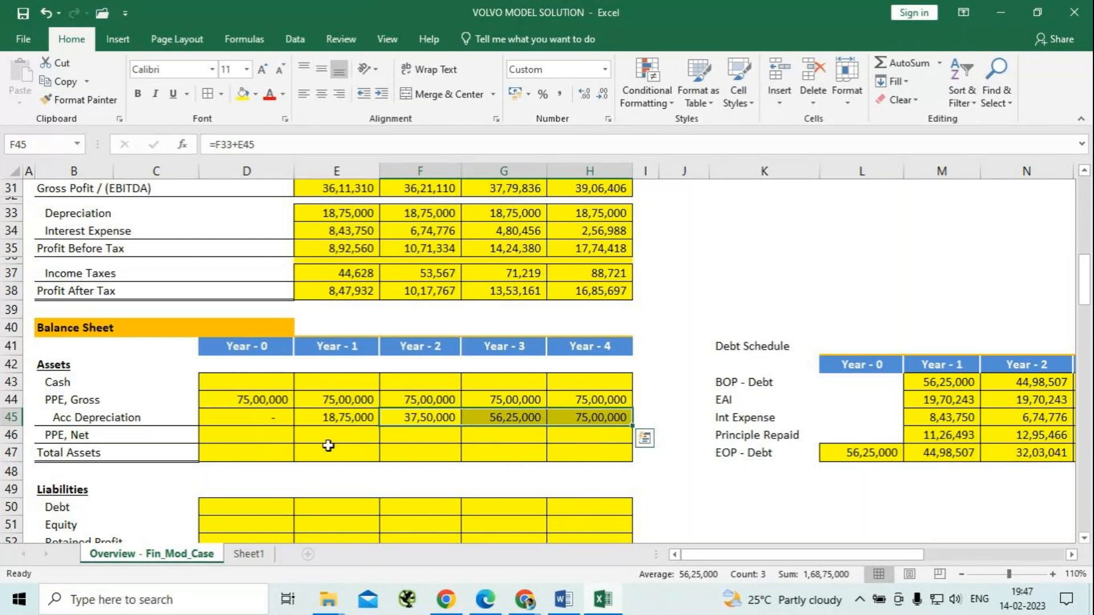
Calculate the Year - 0 PPE, Net in D46 with =D44-D45.
{"action": "left_click", "coordinate": [228, 439]}
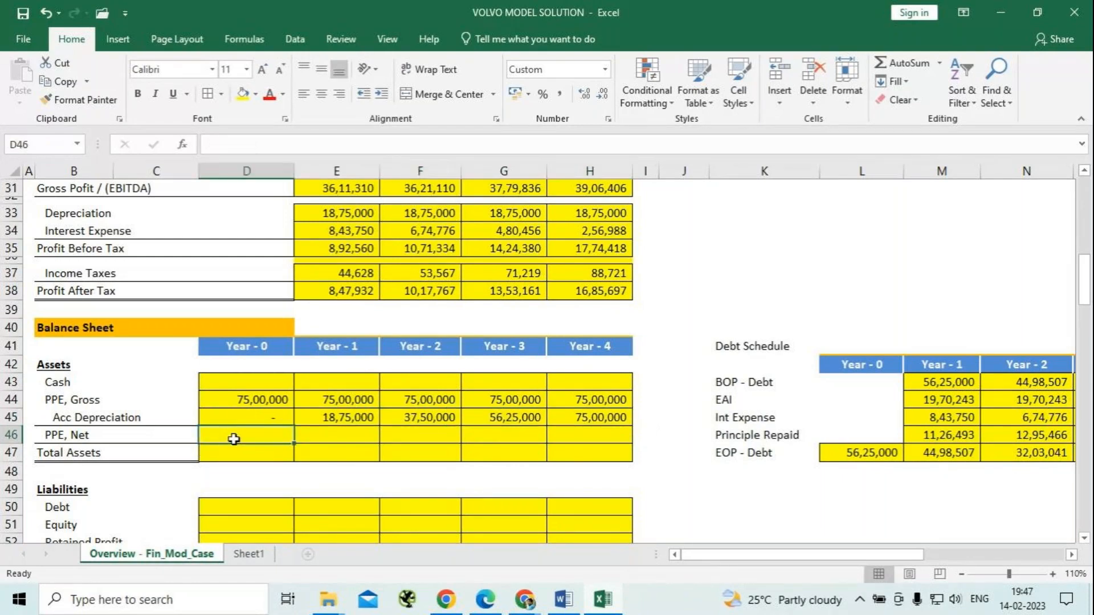
{"action": "left_click", "coordinate": [360, 414]}
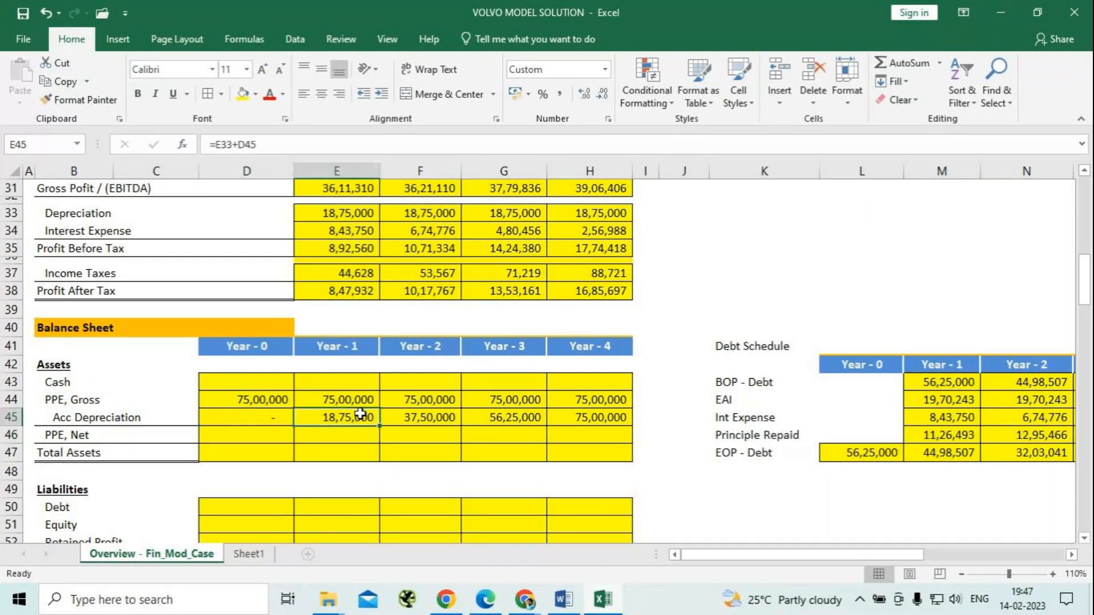
{"action": "left_click", "coordinate": [255, 439]}
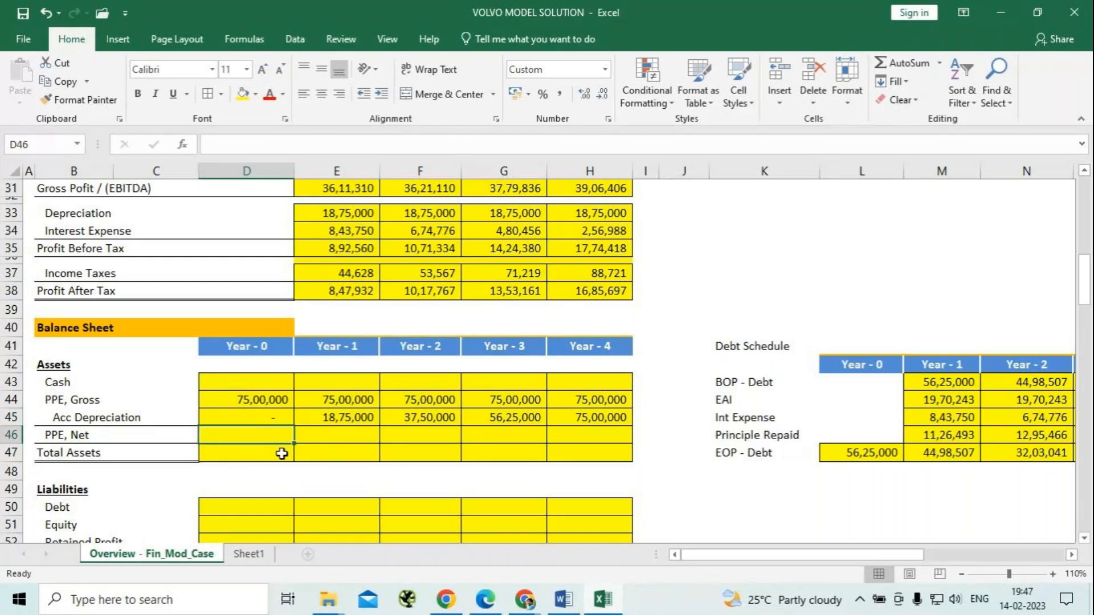
{"action": "type", "text": "="}
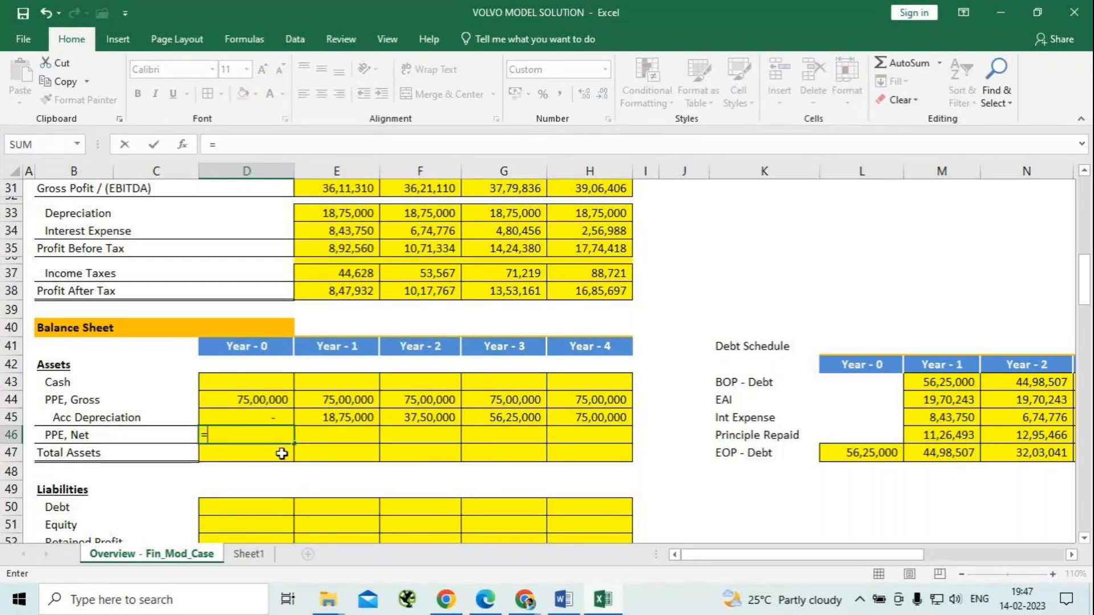
{"action": "key", "text": "Up"}
{"action": "key", "text": "Up"}
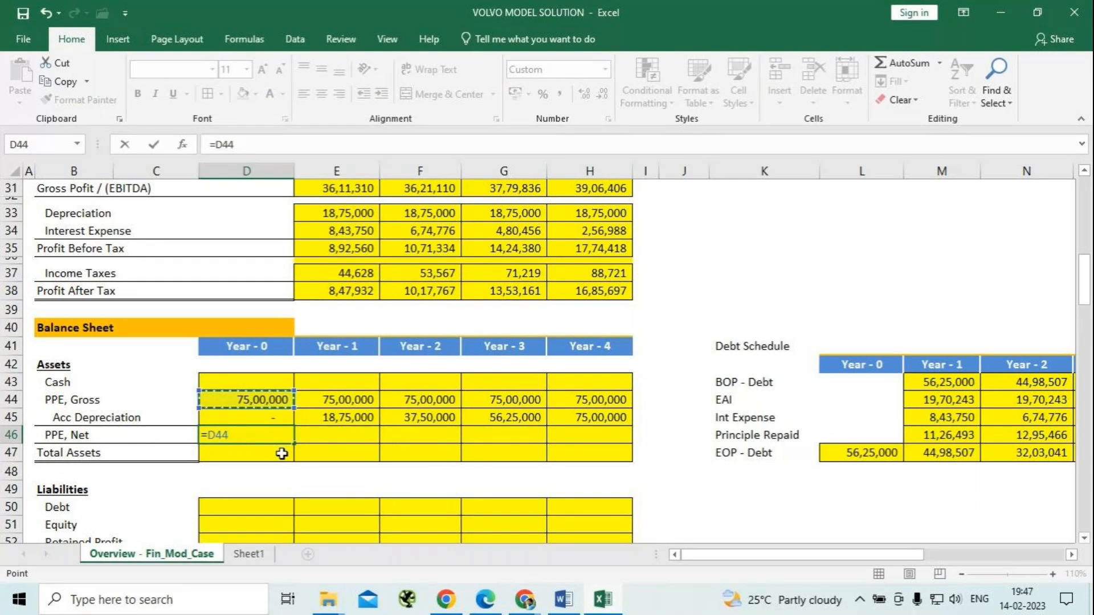
{"action": "type", "text": "-"}
{"action": "key", "text": "Up"}
{"action": "key", "text": "Return"}
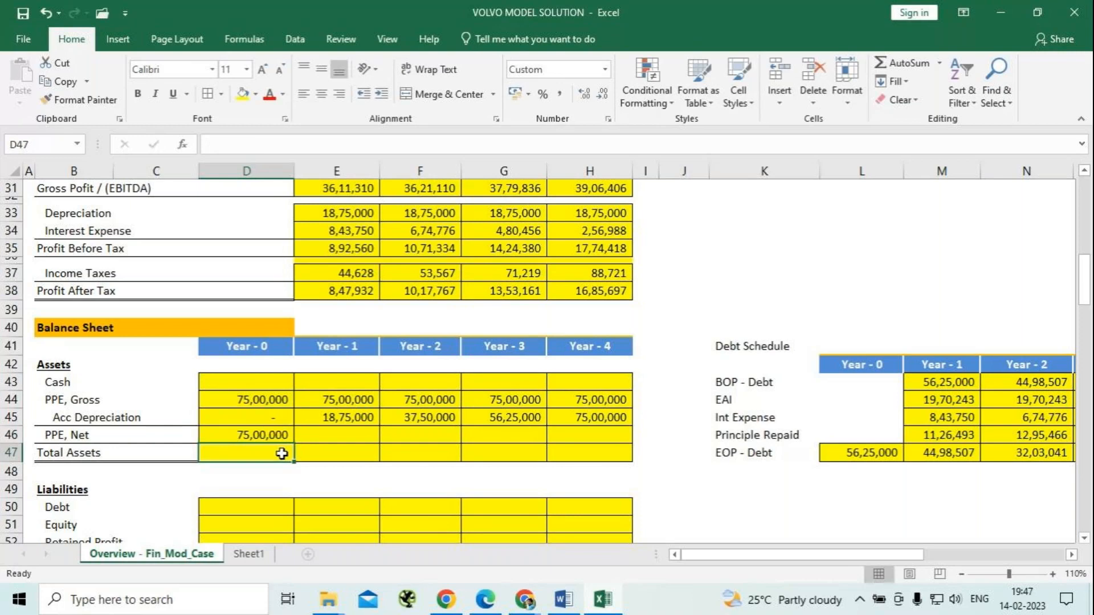
Fill the PPE, Net formula from D46 across to Year - 4 in H46 and check the formula in H46.
{"action": "key", "text": "Up"}
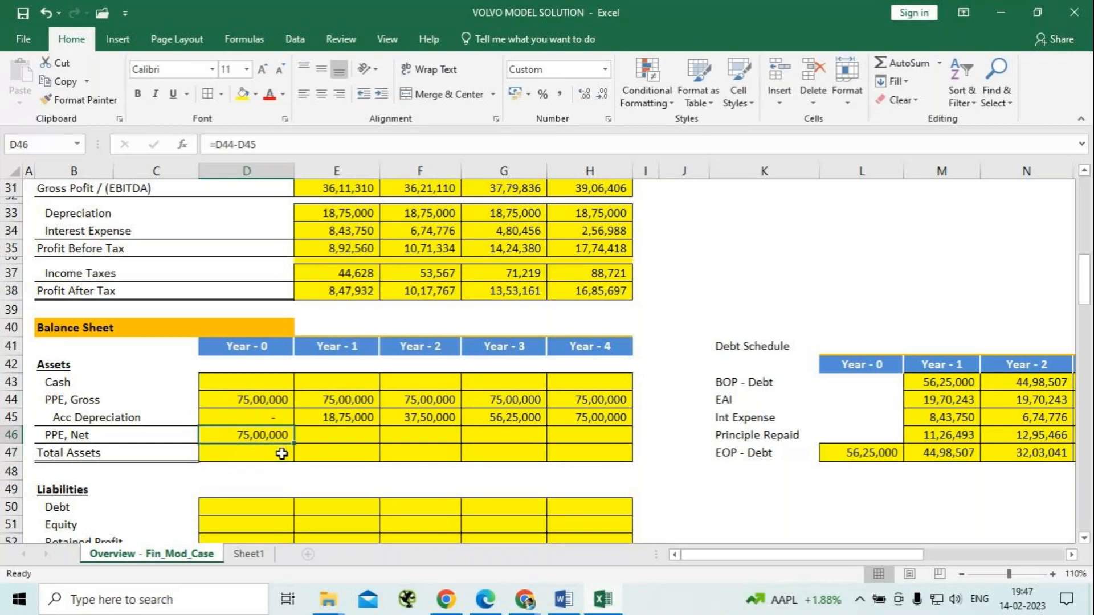
{"action": "key", "text": "shift+Right"}
{"action": "key", "text": "shift+Right"}
{"action": "key", "text": "shift+Right"}
{"action": "key", "text": "shift+Right"}
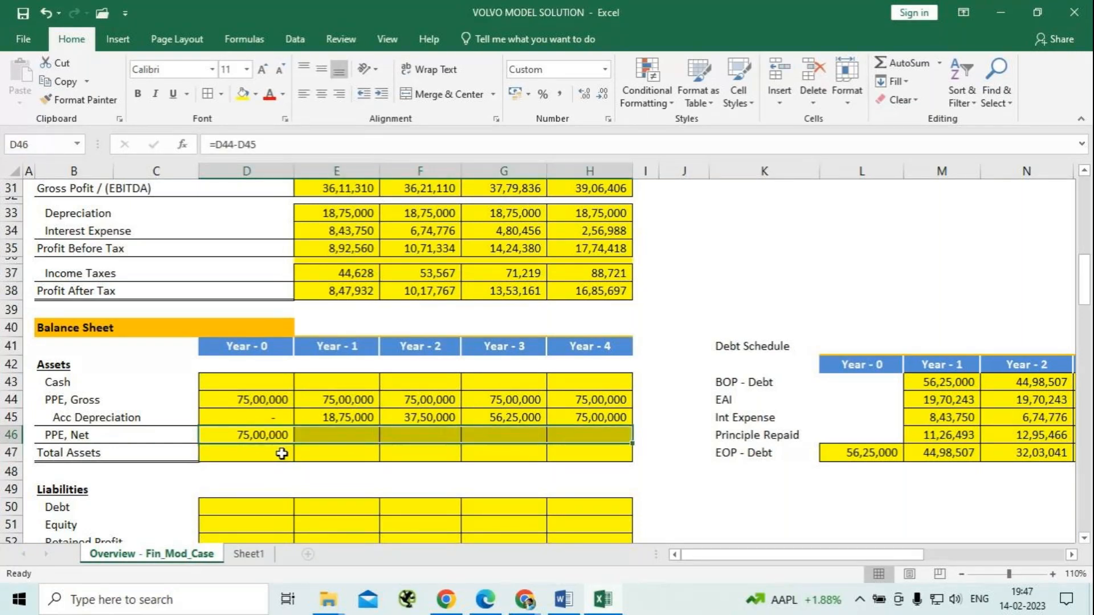
{"action": "key", "text": "ctrl+r"}
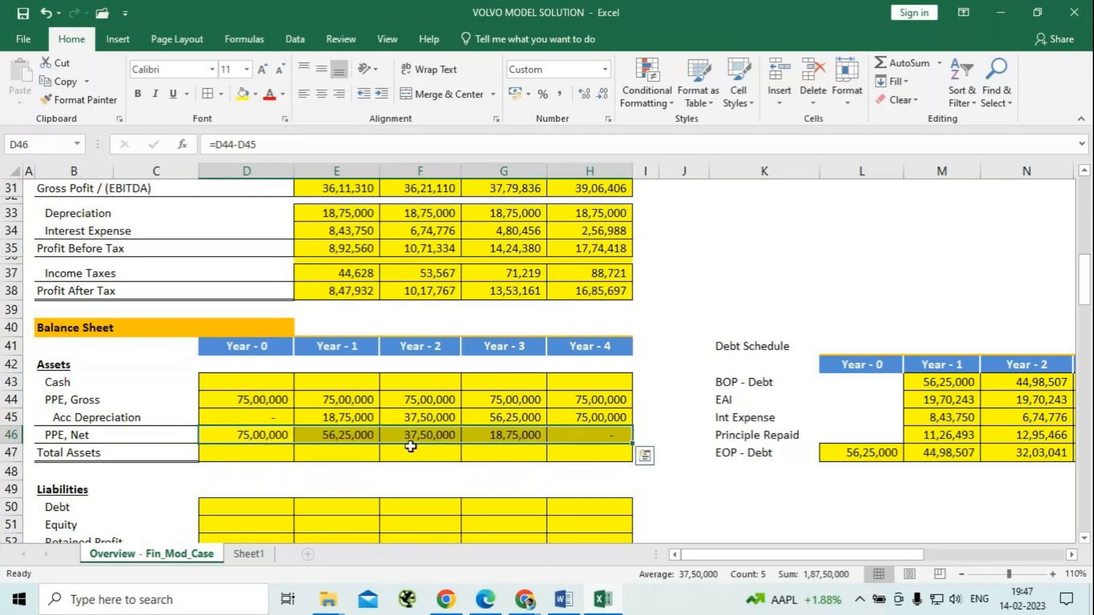
{"action": "left_click", "coordinate": [552, 428]}
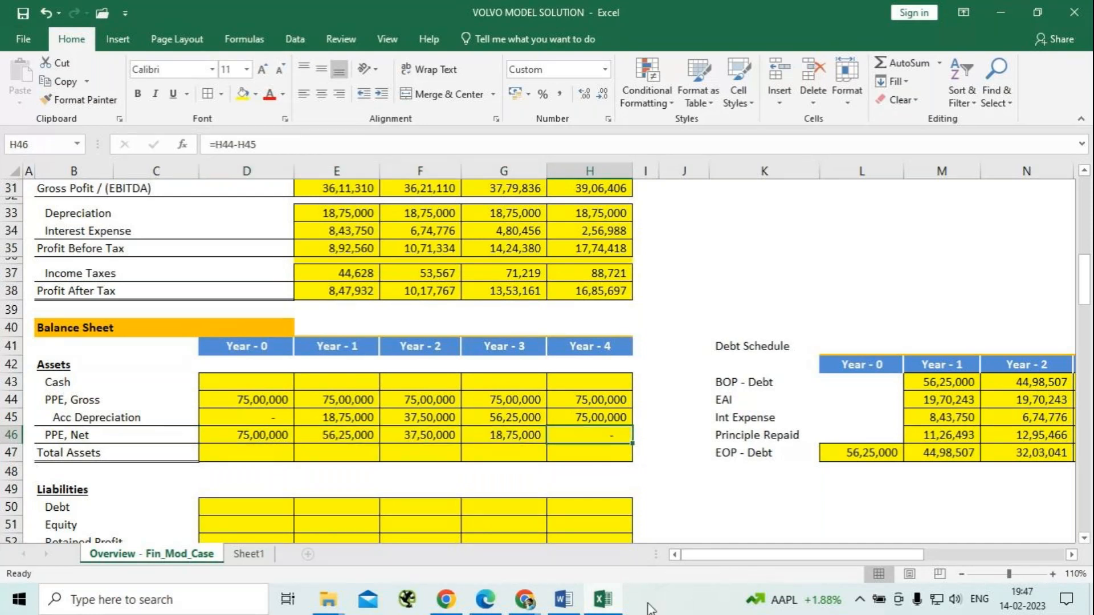
Calculate the Year - 0 Total Assets in D47 with =D43+D46.
{"action": "left_click", "coordinate": [241, 453]}
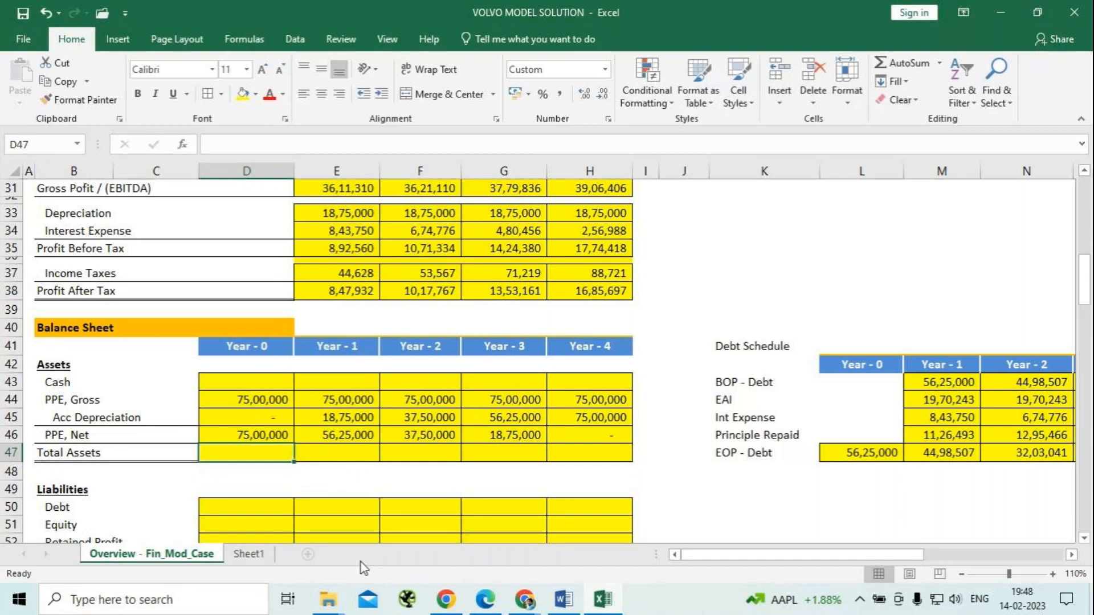
{"action": "type", "text": "="}
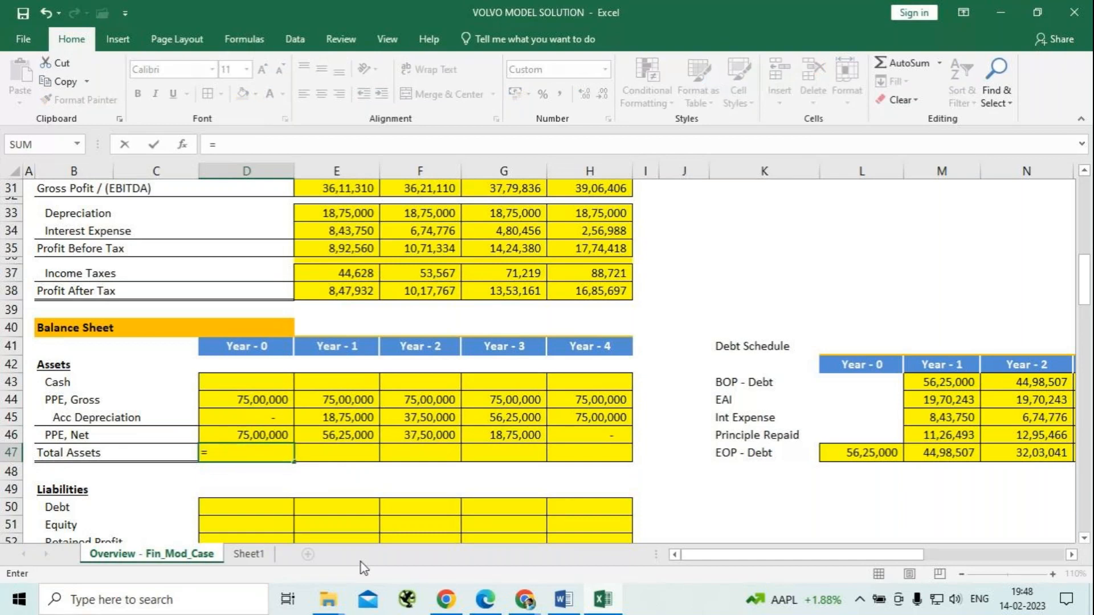
{"action": "left_click", "coordinate": [261, 381]}
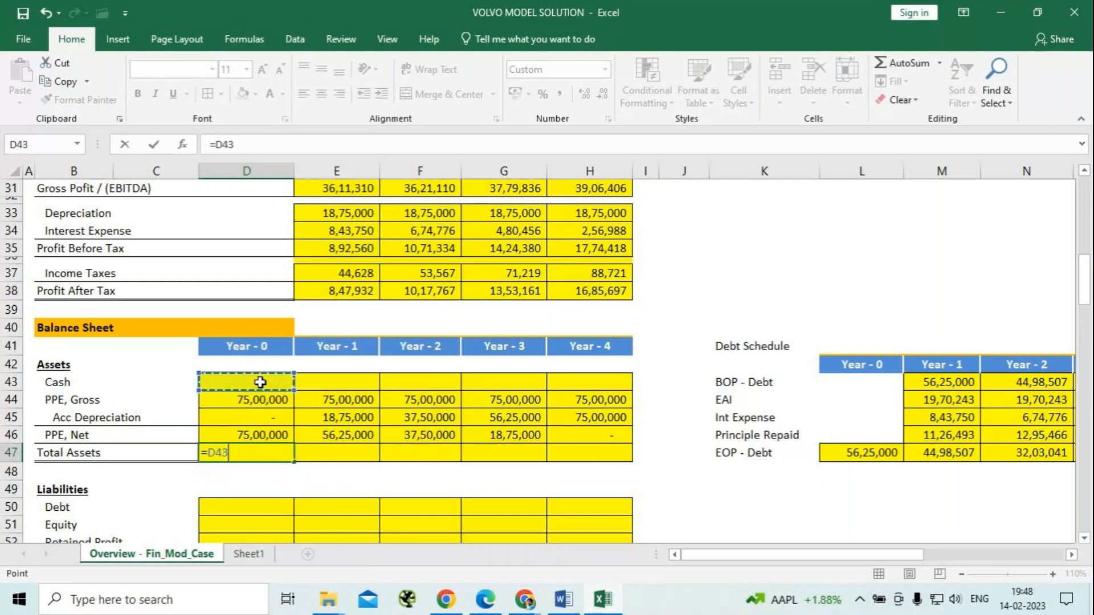
{"action": "type", "text": "+"}
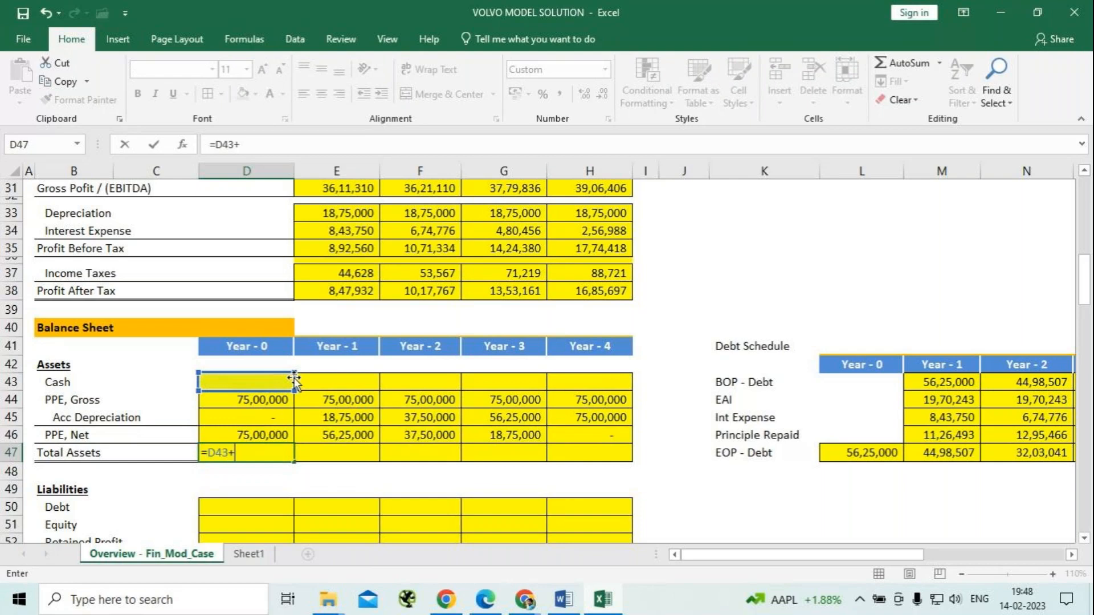
{"action": "left_click", "coordinate": [262, 435]}
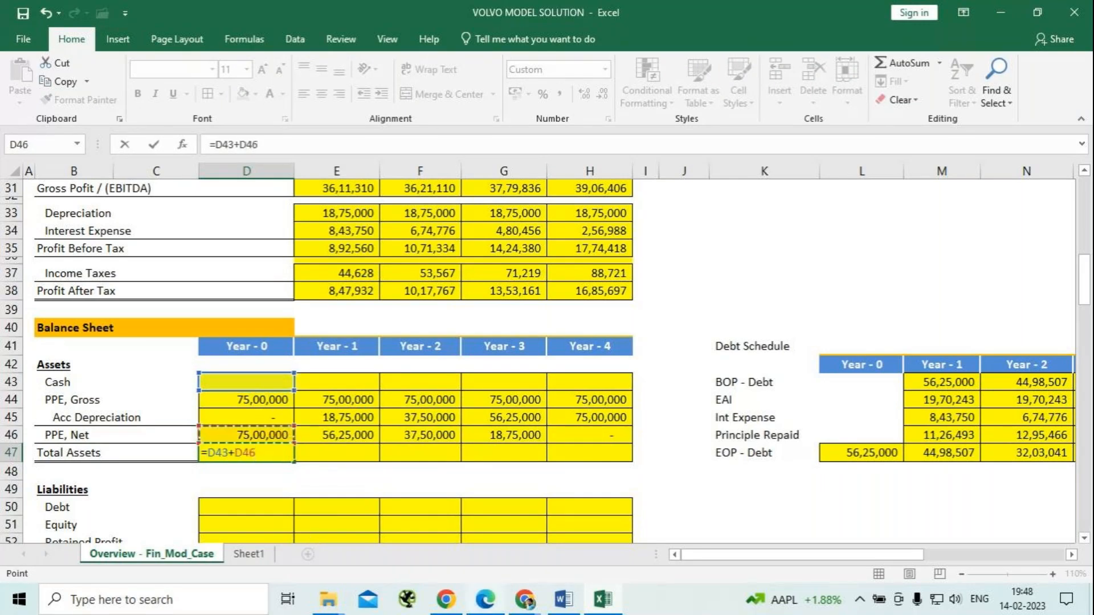
{"action": "mouse_move", "coordinate": [485, 601]}
{"action": "key", "text": "Return"}
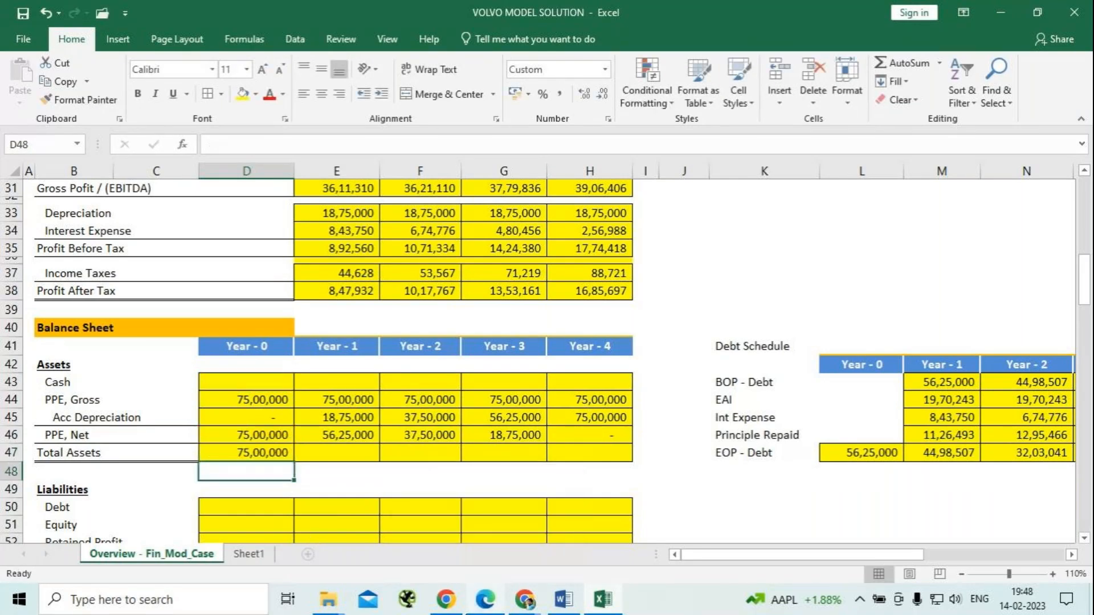
Fill the Total Assets formula from D47 across to Year - 4 in H47.
{"action": "left_click", "coordinate": [260, 452]}
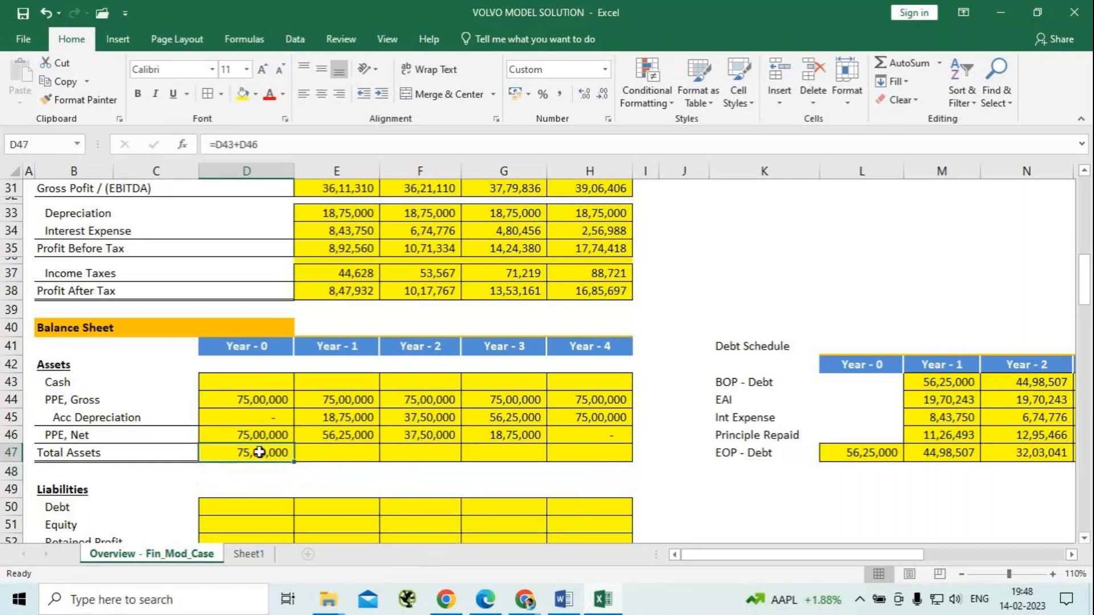
{"action": "left_click_drag", "start_coordinate": [294, 462], "coordinate": [630, 463]}
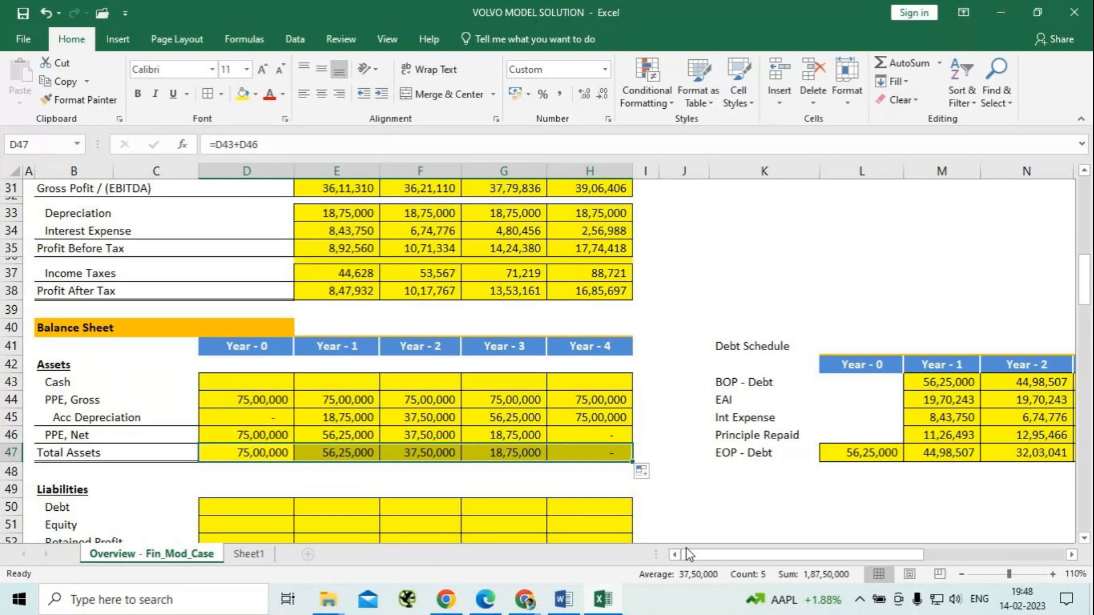
{"action": "left_click", "coordinate": [688, 453]}
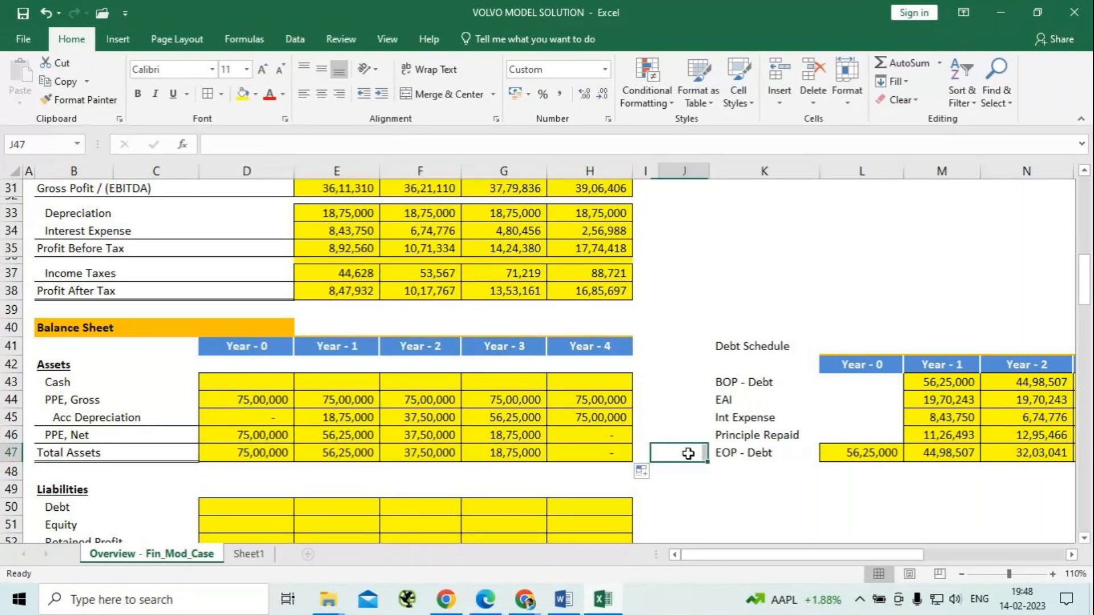
Link the Year - 0 Debt under Liabilities in D50 to the debt schedule's EOP - Debt with =L47.
{"action": "scroll", "coordinate": [390, 385], "scroll_direction": "down", "scroll_amount": 2}
{"action": "scroll", "coordinate": [390, 385], "scroll_direction": "down", "scroll_amount": 1}
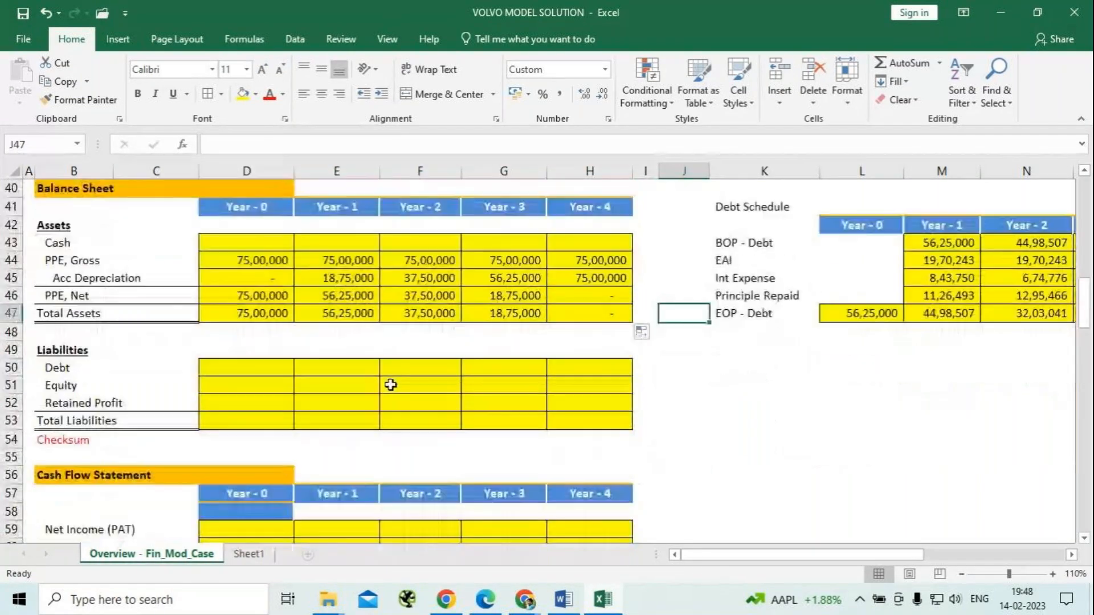
{"action": "left_click", "coordinate": [259, 369]}
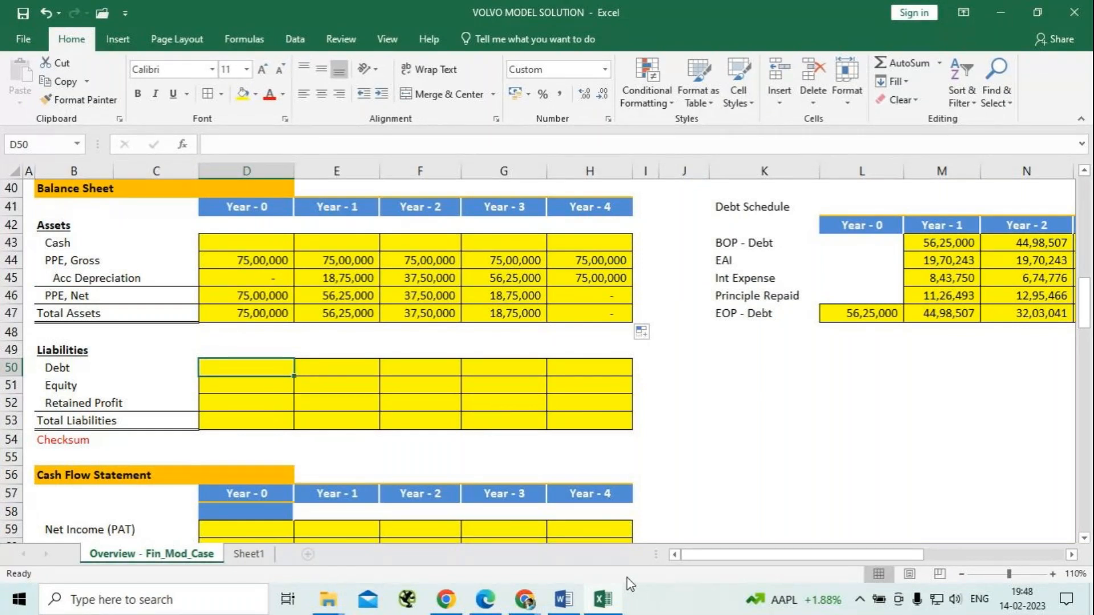
{"action": "type", "text": "="}
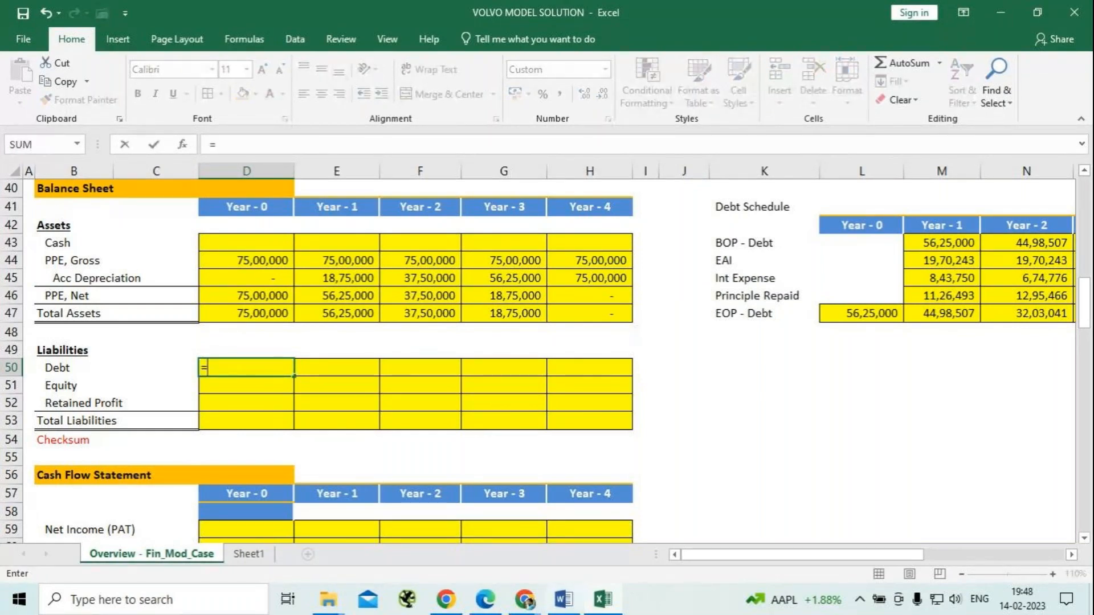
{"action": "left_click", "coordinate": [859, 315]}
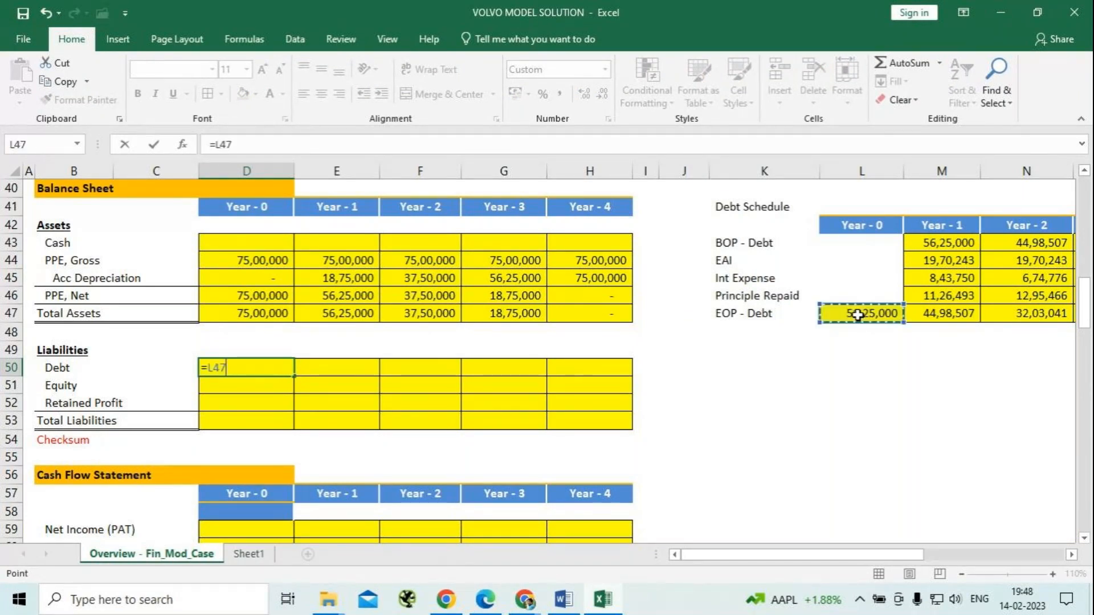
{"action": "key", "text": "Return"}
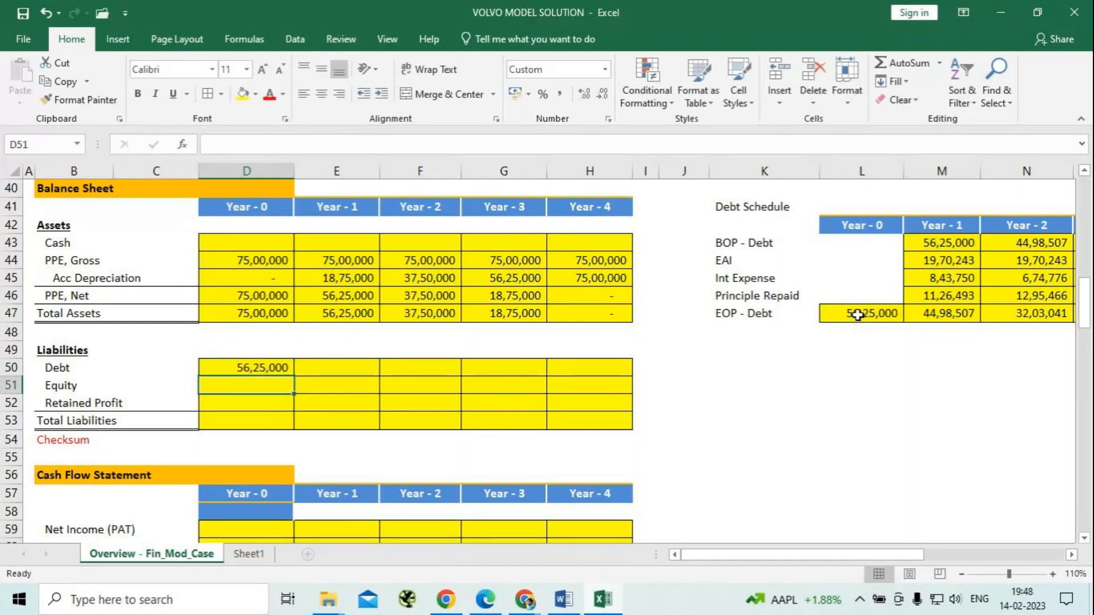
Fill the Debt link from D50 across to Year - 4 in H50 and check the formulas in the row.
{"action": "left_click", "coordinate": [274, 364]}
{"action": "left_click_drag", "start_coordinate": [294, 376], "coordinate": [623, 373]}
{"action": "left_click", "coordinate": [684, 402]}
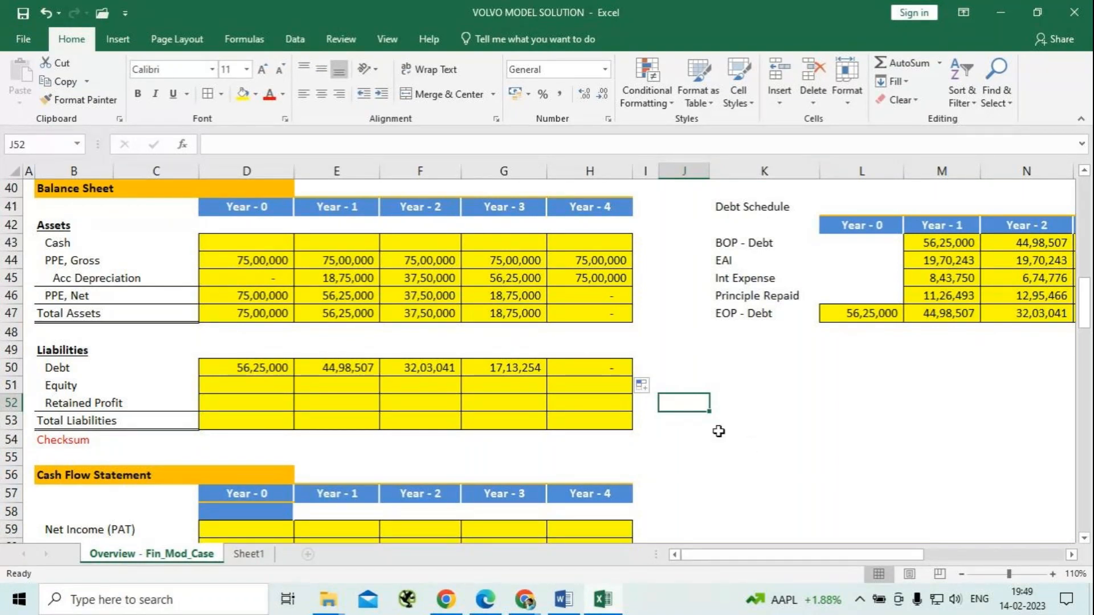
{"action": "left_click_drag", "start_coordinate": [328, 367], "coordinate": [504, 368]}
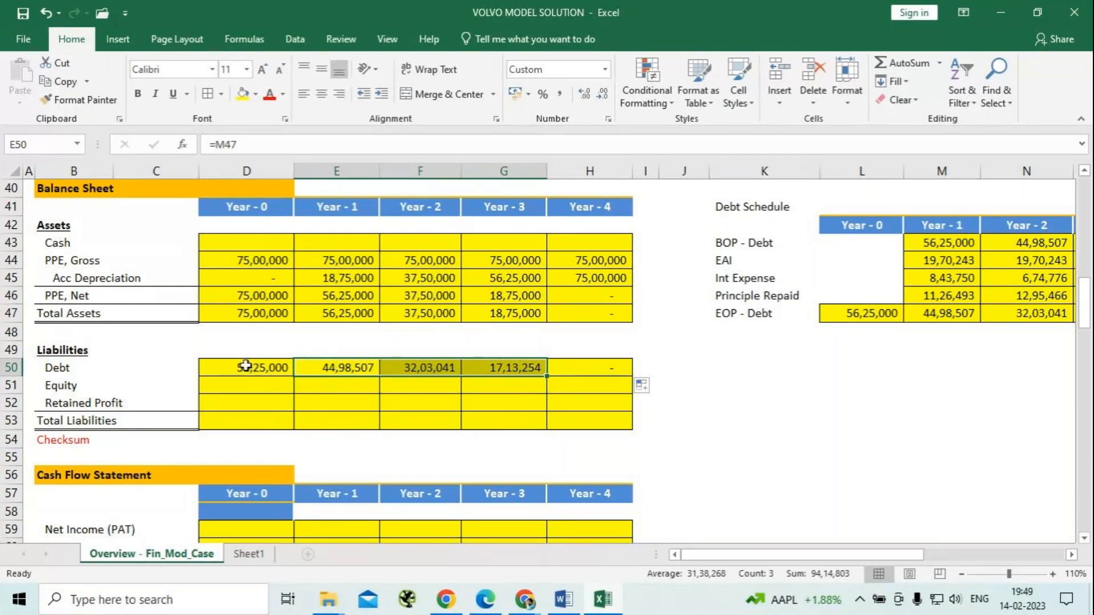
{"action": "left_click", "coordinate": [245, 364]}
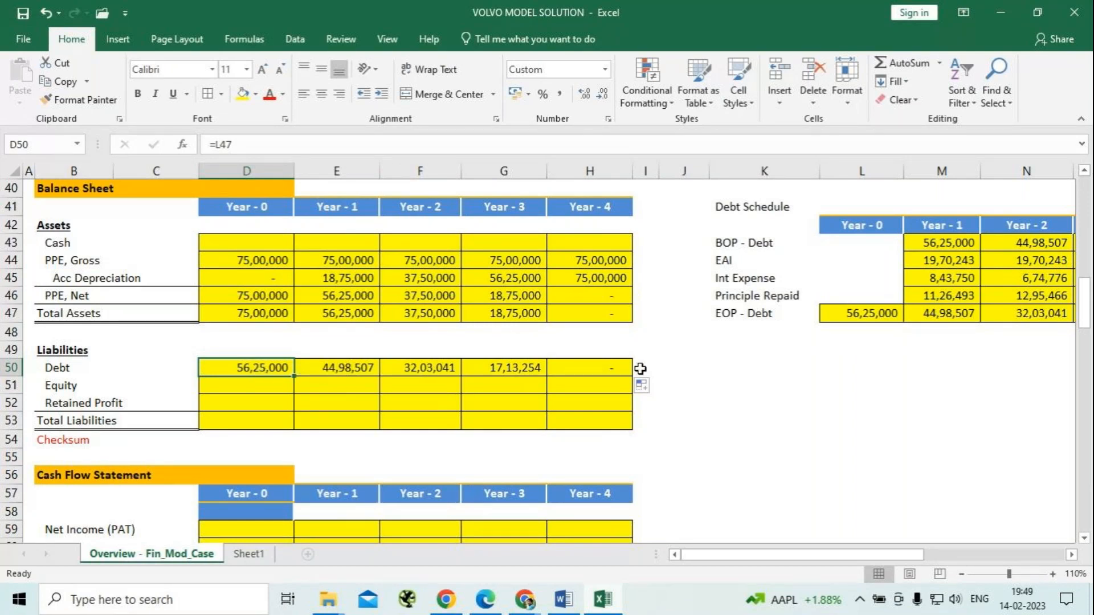
Enter the note CY-PY in J50 beside the Debt row.
{"action": "left_click", "coordinate": [667, 370]}
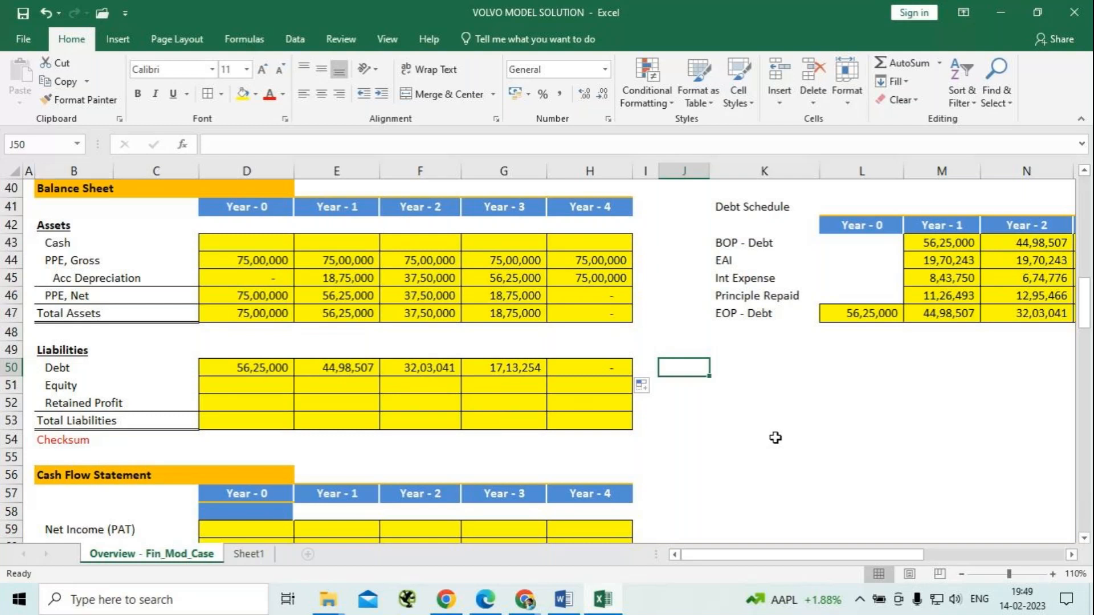
{"action": "type", "text": "PY"}
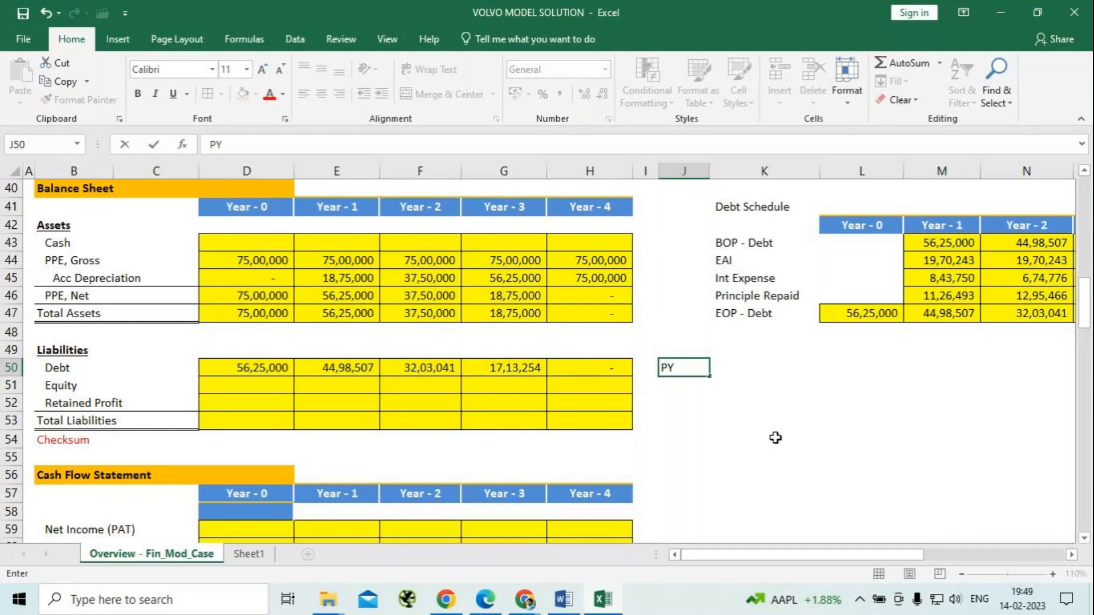
{"action": "type", "text": "-"}
{"action": "key", "text": "BackSpace"}
{"action": "key", "text": "BackSpace"}
{"action": "key", "text": "BackSpace"}
{"action": "type", "text": "CY-PY"}
{"action": "key", "text": "Return"}
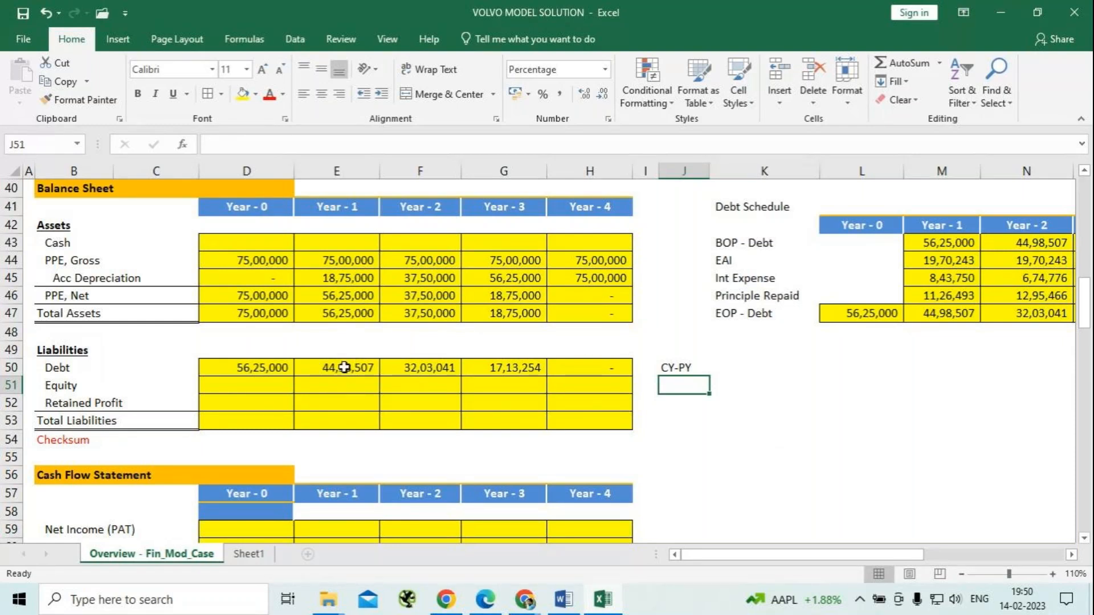
Try calculating the Year - 1 Debt in E50 as the yearly change in EOP - Debt with =M47-L47.
{"action": "scroll", "coordinate": [359, 371], "scroll_direction": "down", "scroll_amount": 4}
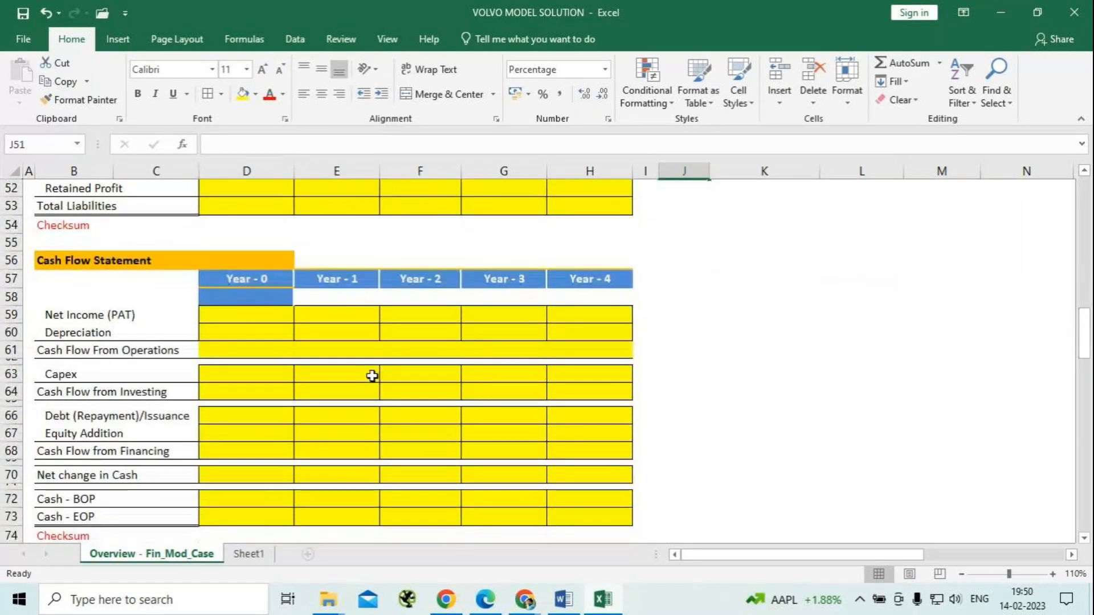
{"action": "scroll", "coordinate": [372, 376], "scroll_direction": "up", "scroll_amount": 2}
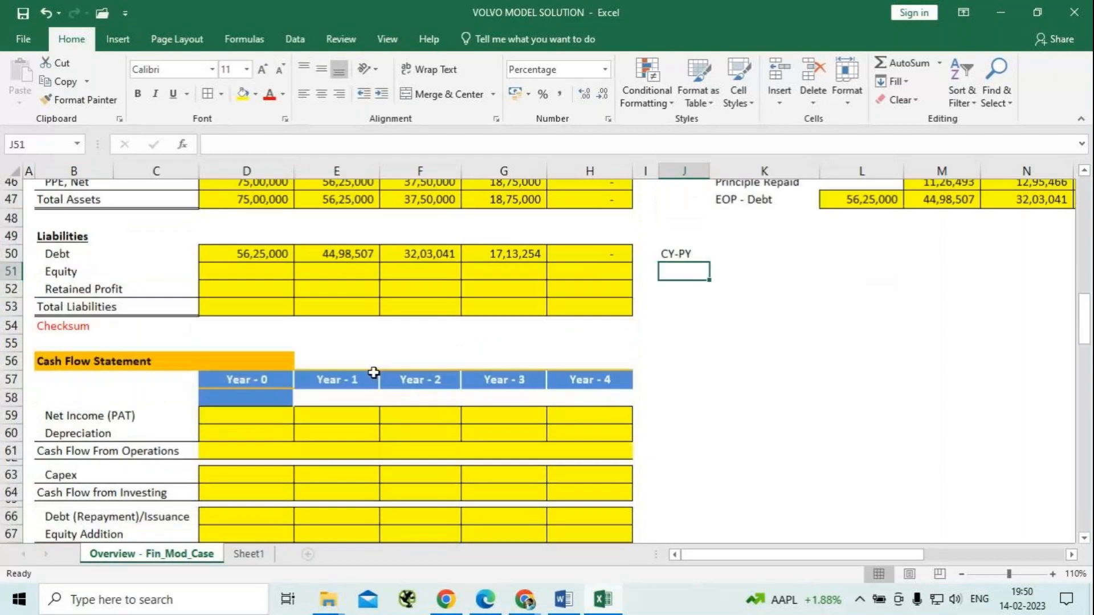
{"action": "scroll", "coordinate": [376, 365], "scroll_direction": "up", "scroll_amount": 1}
{"action": "left_click", "coordinate": [326, 312]}
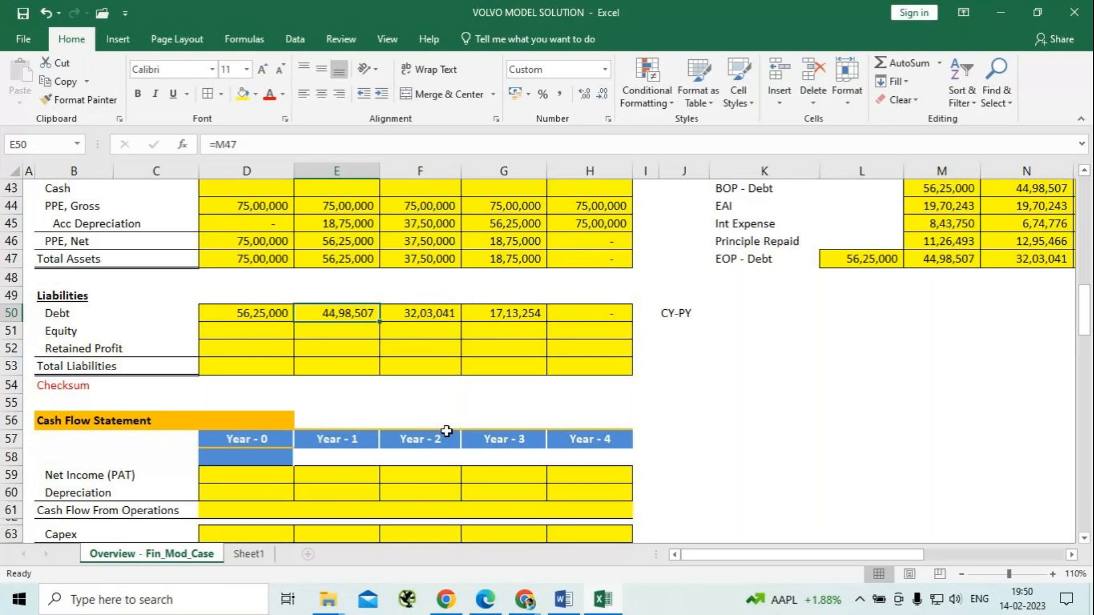
{"action": "type", "text": "="}
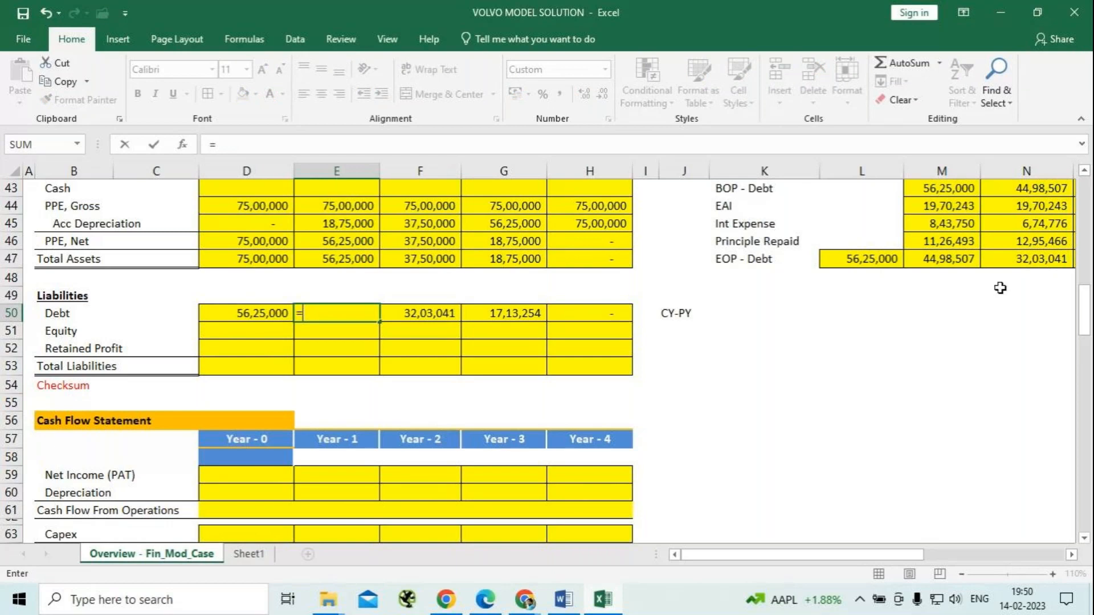
{"action": "left_click", "coordinate": [949, 260]}
{"action": "type", "text": "-"}
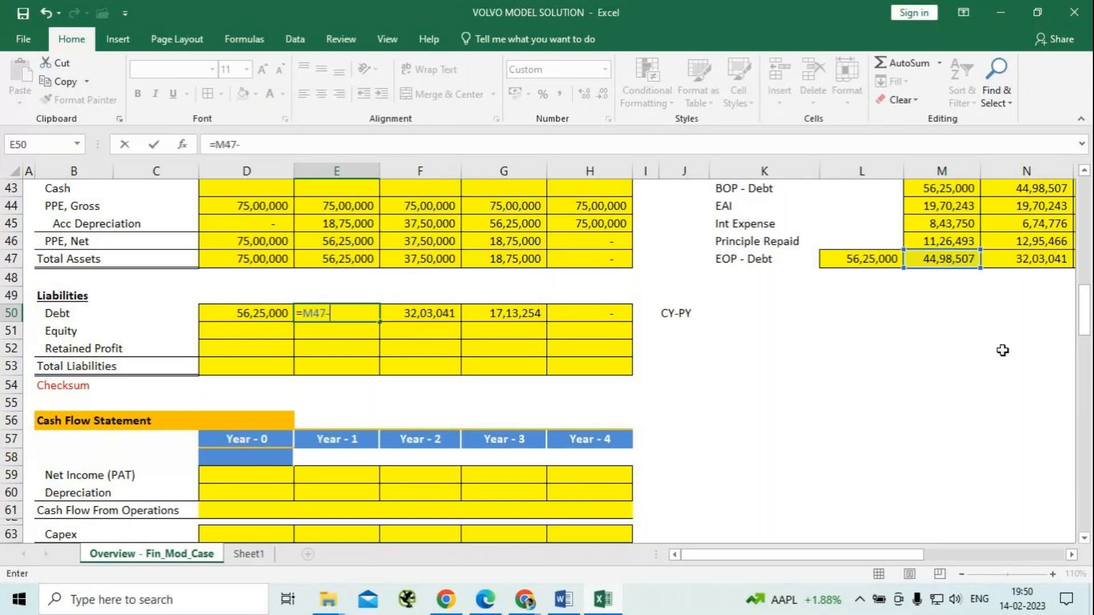
{"action": "left_click", "coordinate": [867, 259]}
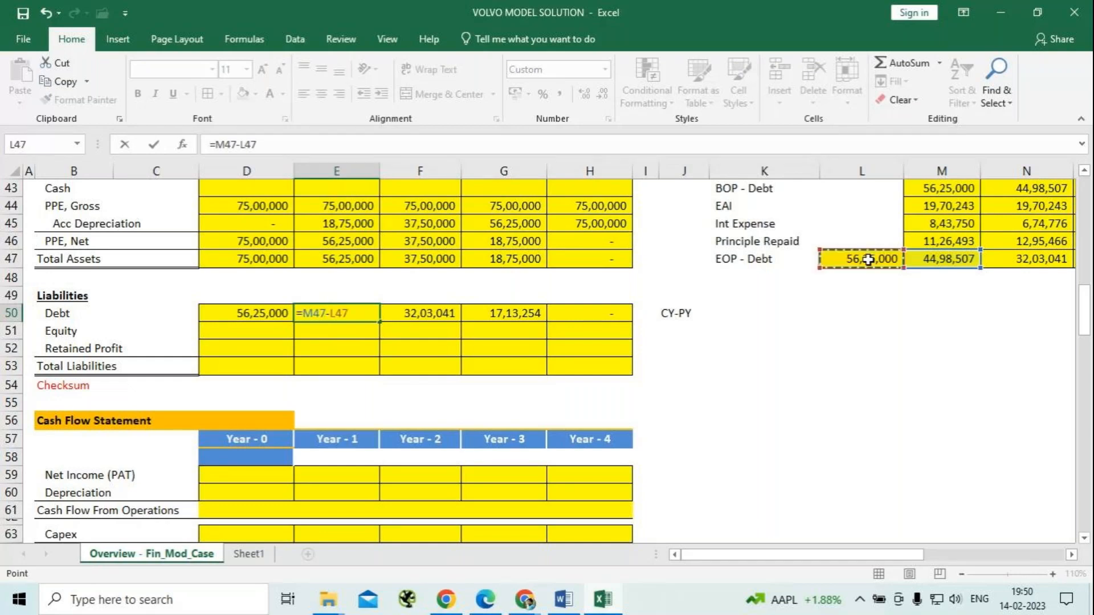
{"action": "key", "text": "Return"}
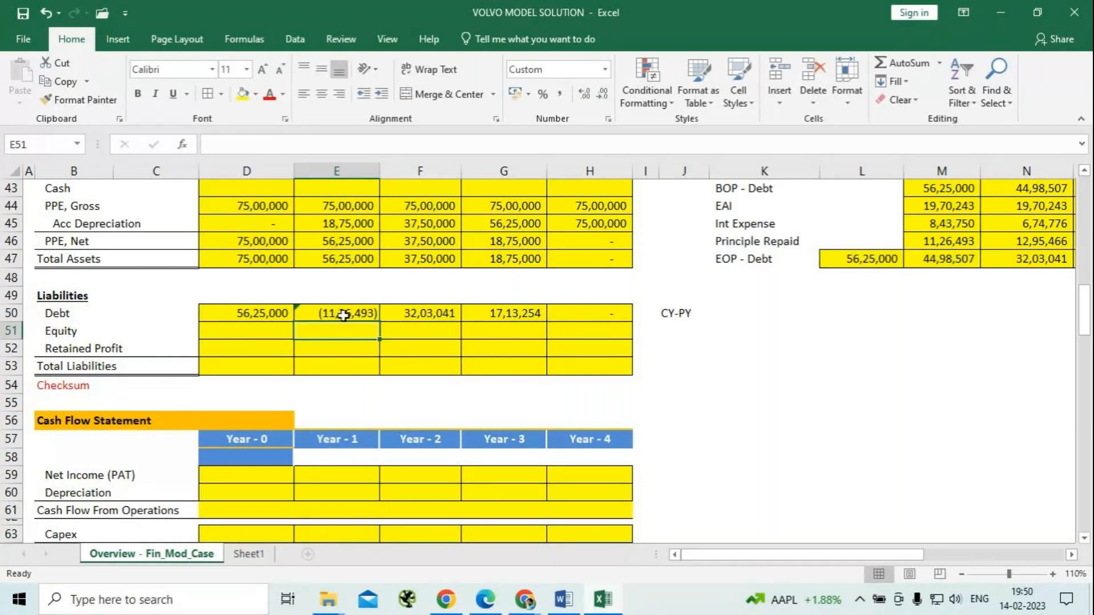
Try filling the debt change formula from E50 across to H50 and compare it with the Cash Flow Statement's financing rows.
{"action": "left_click", "coordinate": [344, 315]}
{"action": "left_click_drag", "start_coordinate": [380, 322], "coordinate": [622, 319]}
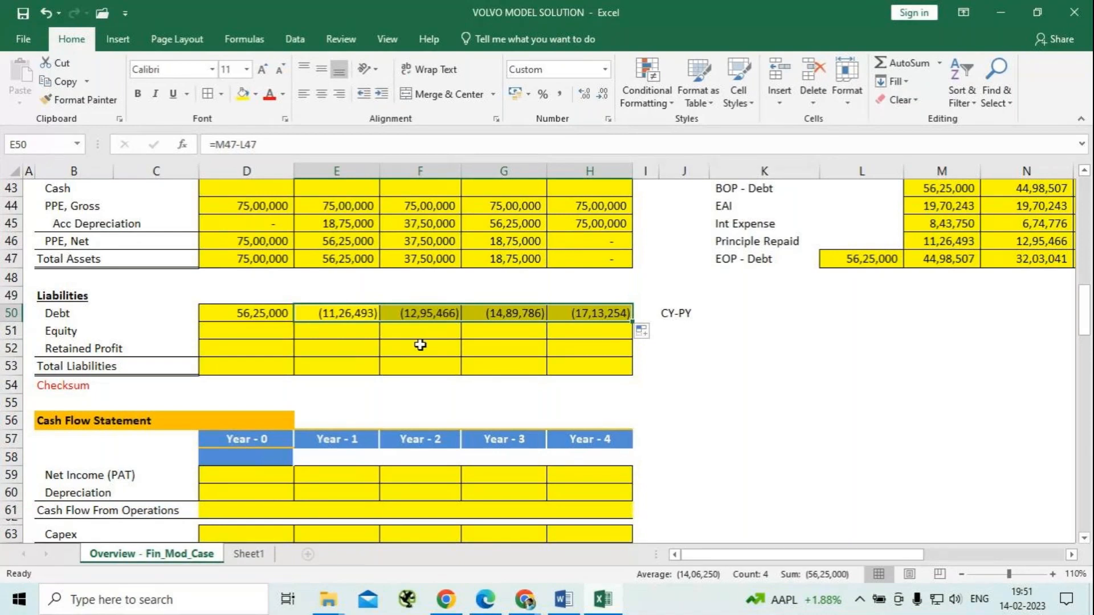
{"action": "scroll", "coordinate": [422, 344], "scroll_direction": "down", "scroll_amount": 4}
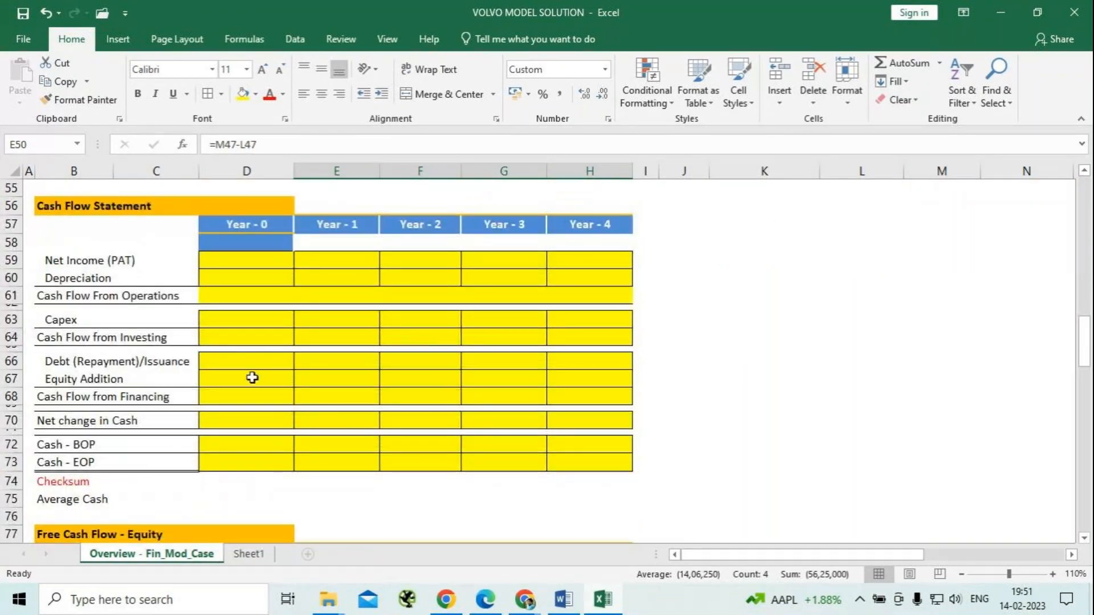
{"action": "scroll", "coordinate": [388, 376], "scroll_direction": "up", "scroll_amount": 3}
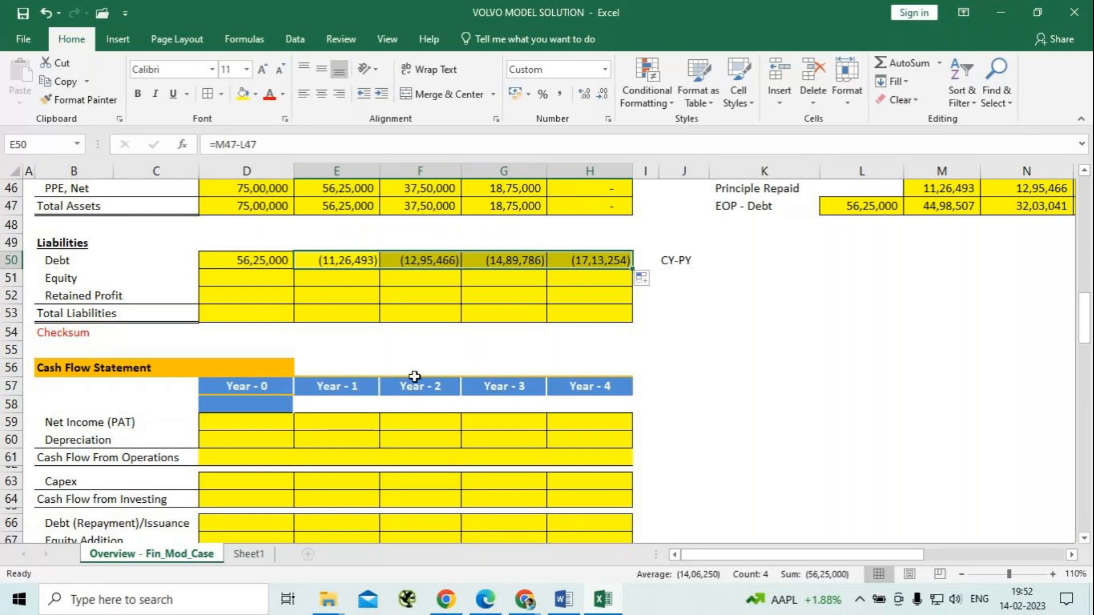
{"action": "scroll", "coordinate": [394, 379], "scroll_direction": "down", "scroll_amount": 2}
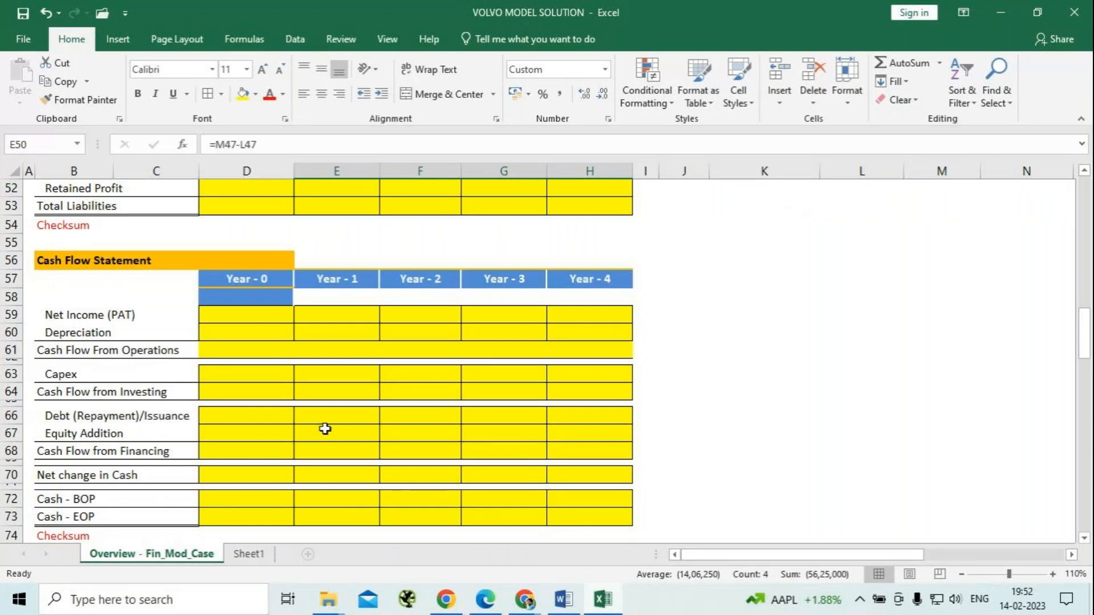
{"action": "scroll", "coordinate": [364, 396], "scroll_direction": "up", "scroll_amount": 1}
{"action": "scroll", "coordinate": [364, 396], "scroll_direction": "up", "scroll_amount": 1}
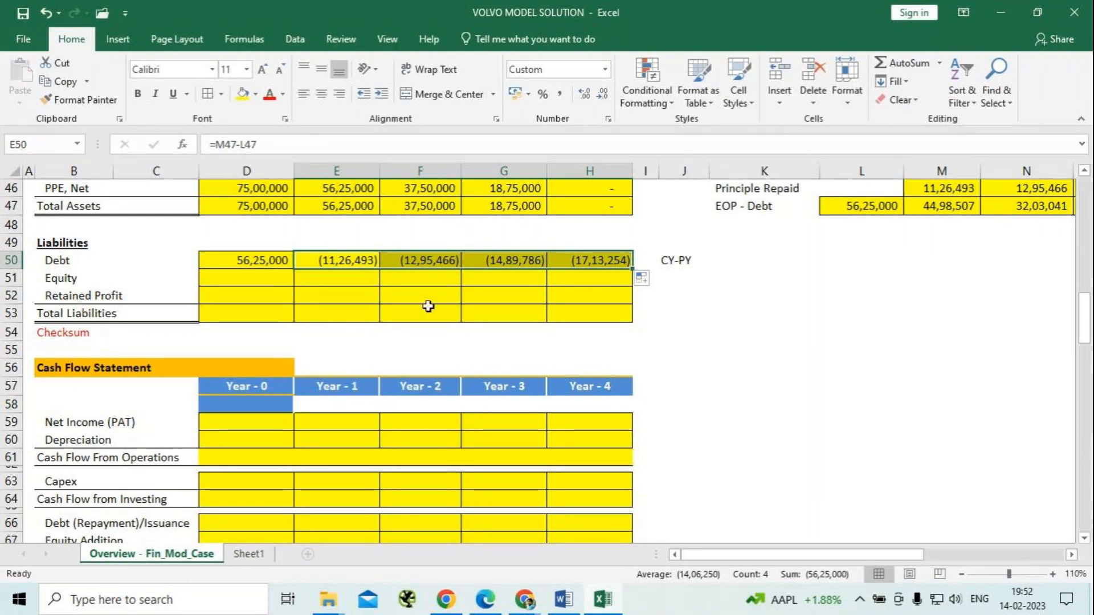
Undo the debt change formulas in E50:H50 and the CY-PY note in J50.
{"action": "key", "text": "ctrl+z"}
{"action": "key", "text": "ctrl+z"}
{"action": "key", "text": "ctrl+z"}
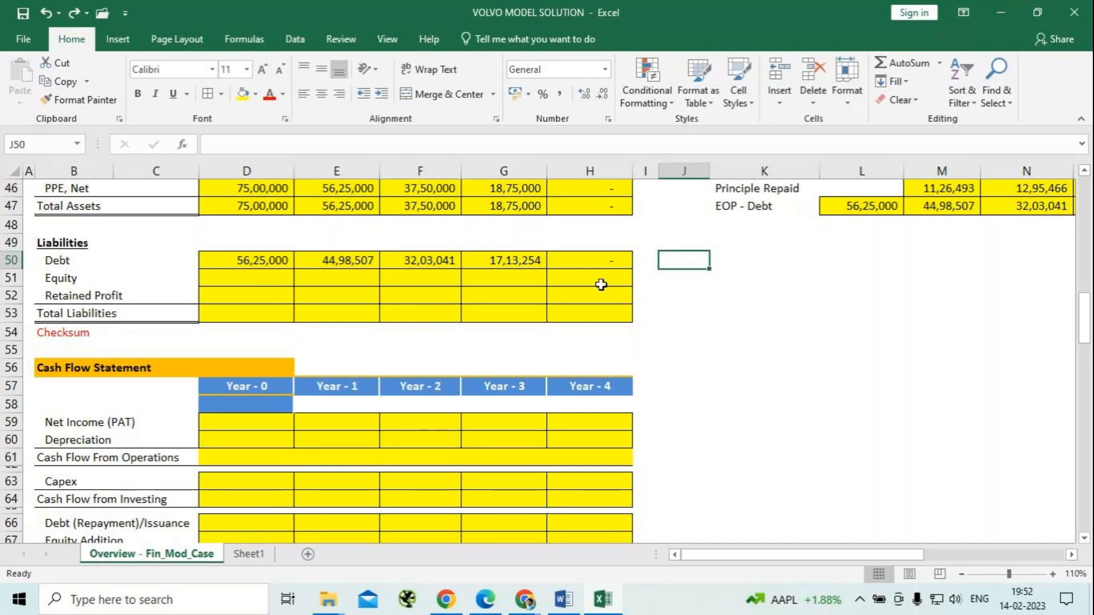
Calculate Year - 0 Equity in D51 from the bus cost and equity share with =$D$6*$H$7, and fill it across to H51.
{"action": "left_click", "coordinate": [264, 278]}
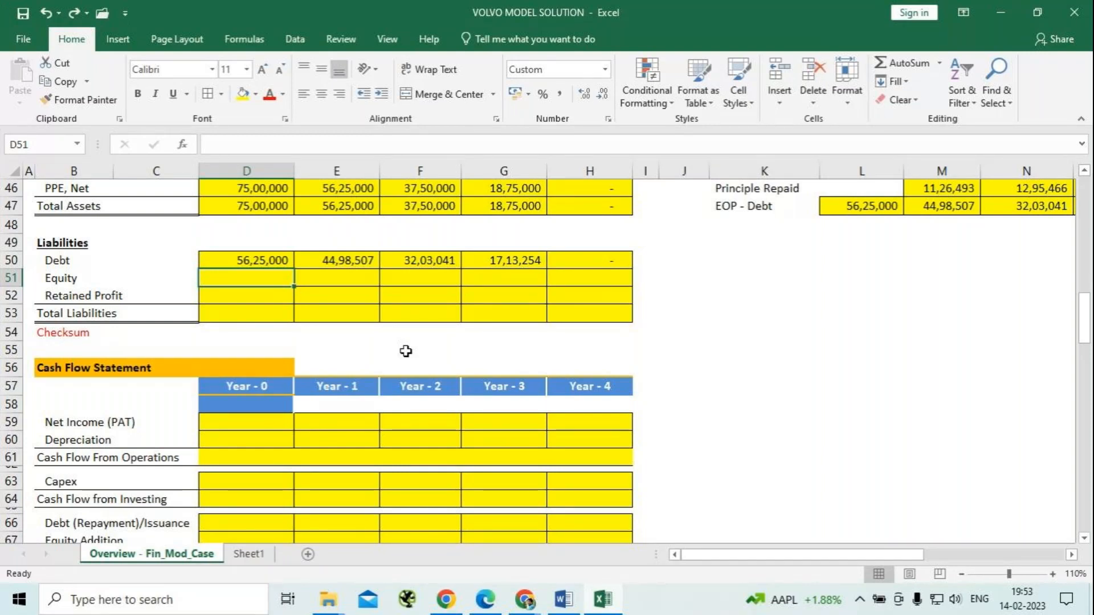
{"action": "type", "text": "="}
{"action": "scroll", "coordinate": [301, 358], "scroll_direction": "up", "scroll_amount": 15}
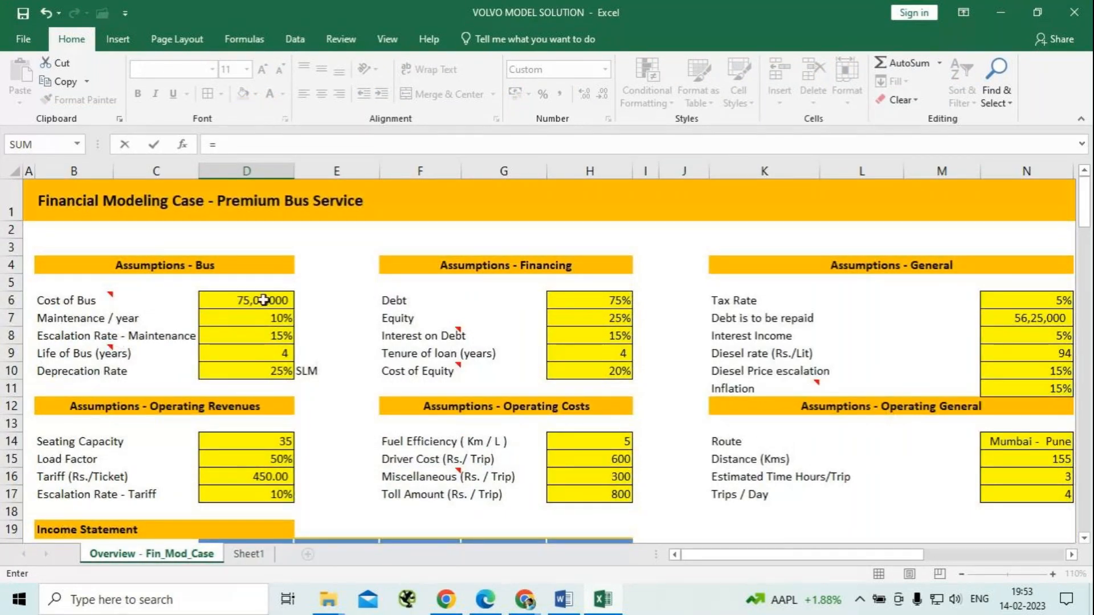
{"action": "left_click", "coordinate": [263, 301]}
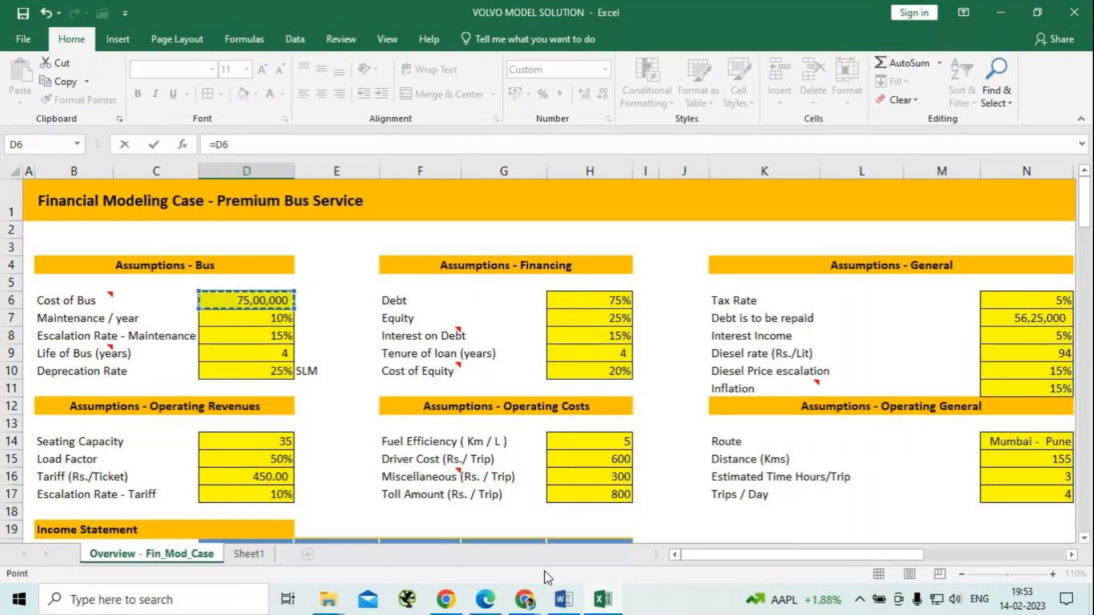
{"action": "type", "text": "*"}
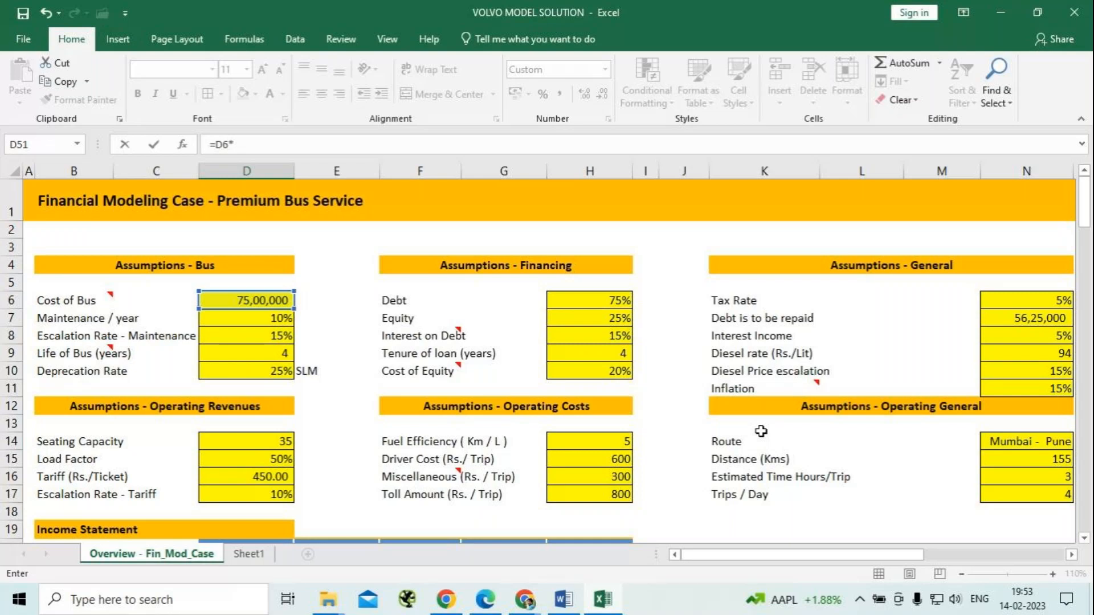
{"action": "scroll", "coordinate": [761, 431], "scroll_direction": "down", "scroll_amount": 13}
{"action": "key", "text": "BackSpace"}
{"action": "key", "text": "F4"}
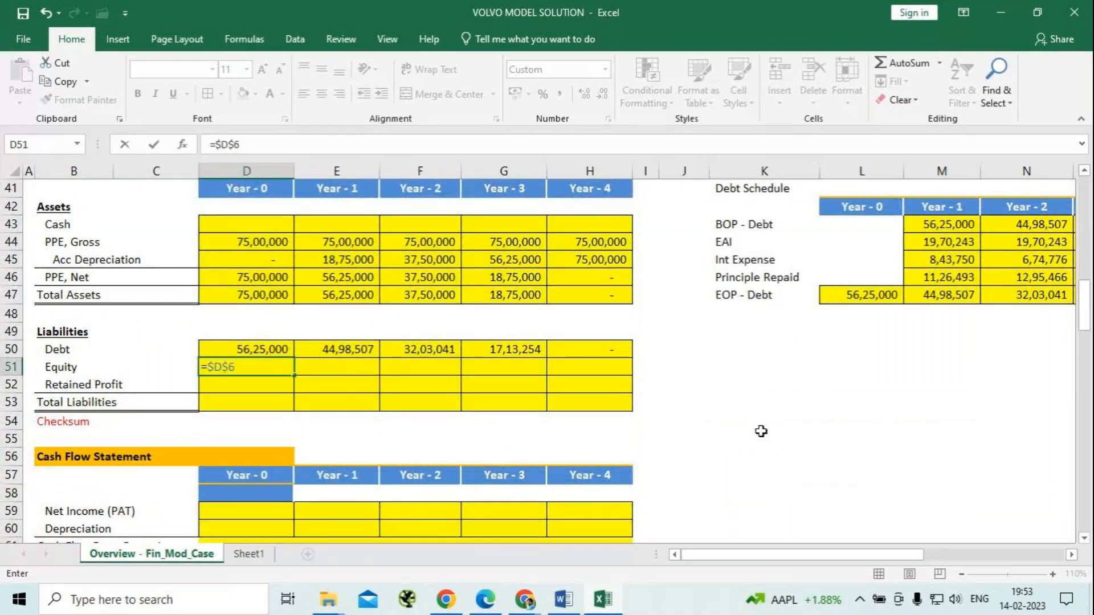
{"action": "type", "text": "*"}
{"action": "scroll", "coordinate": [371, 390], "scroll_direction": "up", "scroll_amount": 5}
{"action": "scroll", "coordinate": [371, 391], "scroll_direction": "up", "scroll_amount": 7}
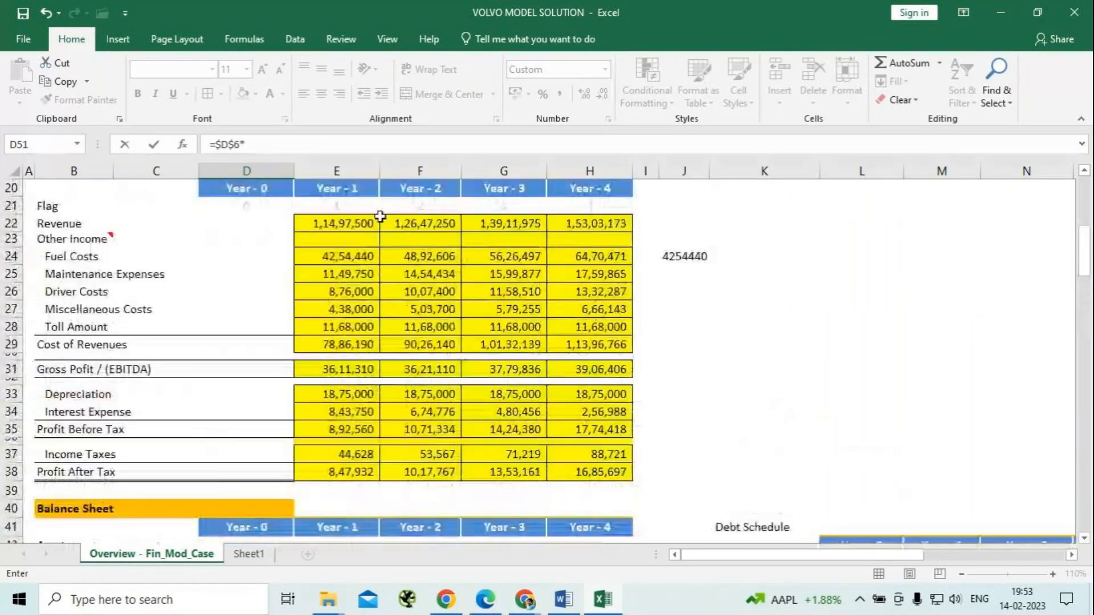
{"action": "left_click", "coordinate": [602, 222]}
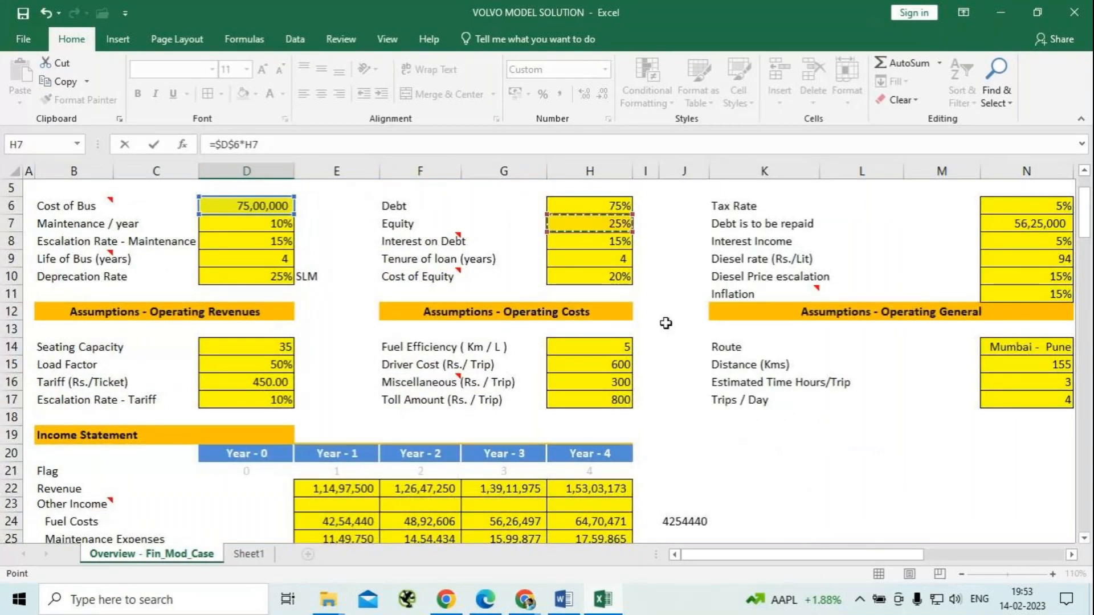
{"action": "key", "text": "F4"}
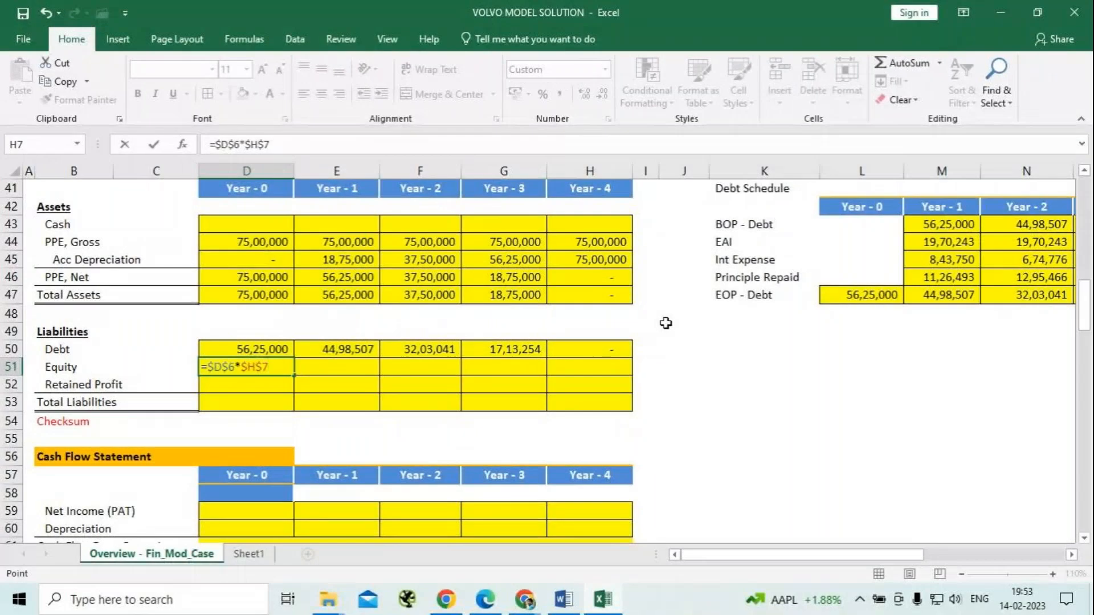
{"action": "key", "text": "Return"}
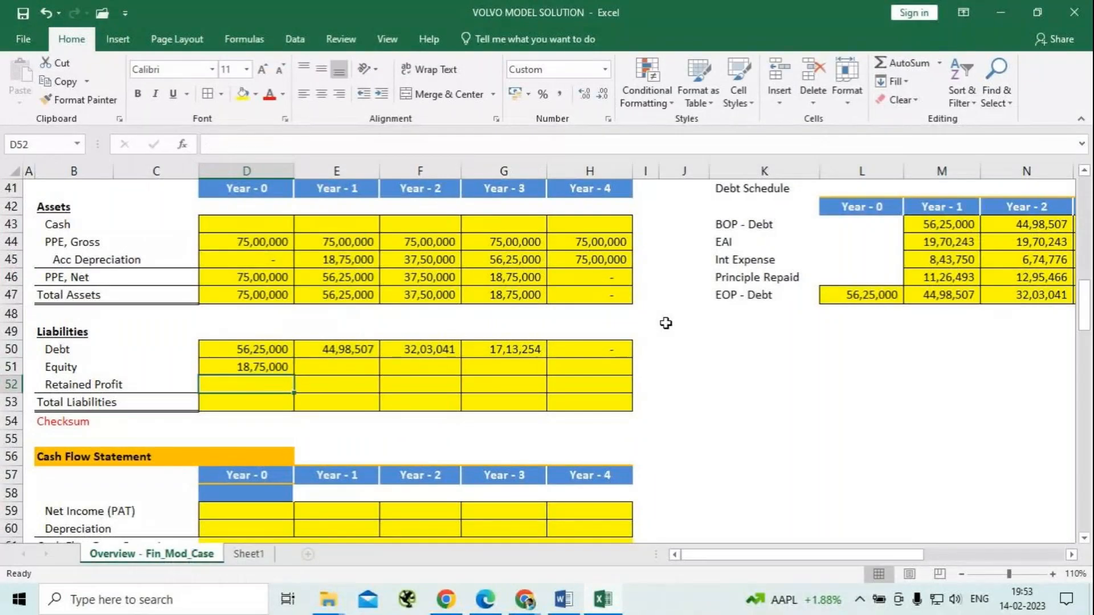
{"action": "left_click", "coordinate": [259, 365]}
{"action": "left_click_drag", "start_coordinate": [293, 375], "coordinate": [570, 388]}
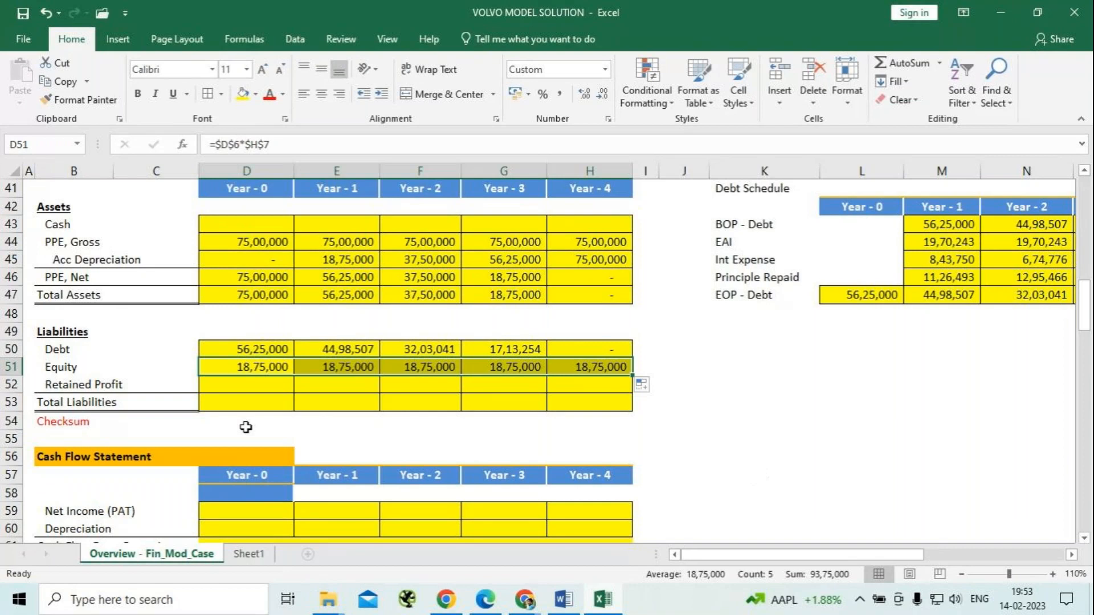
Enter 0 as the Year - 0 Retained Profit in D52.
{"action": "left_click", "coordinate": [251, 386]}
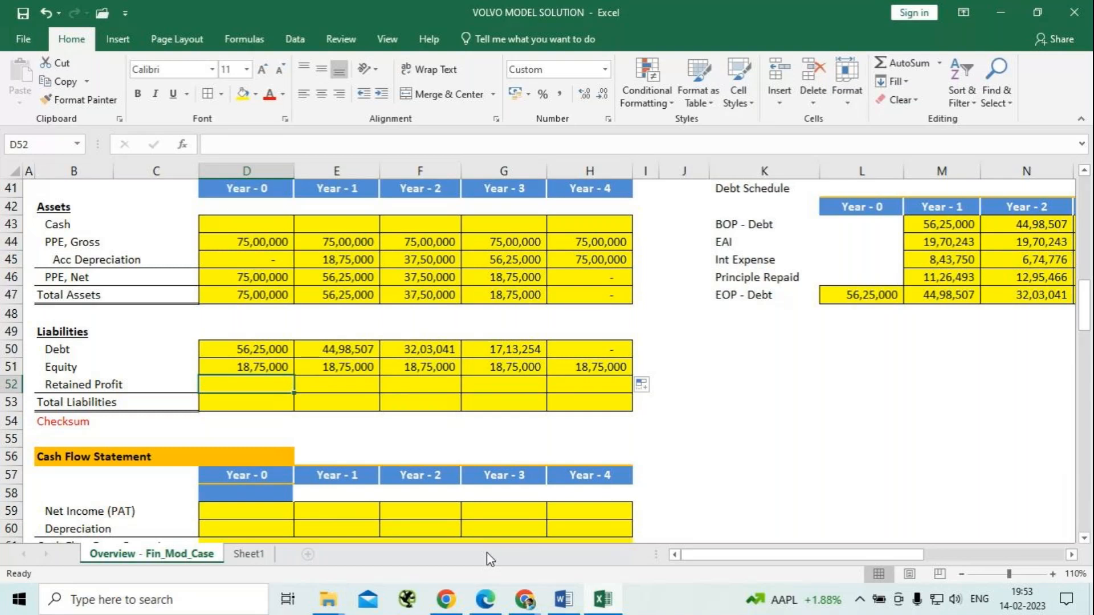
{"action": "type", "text": "0"}
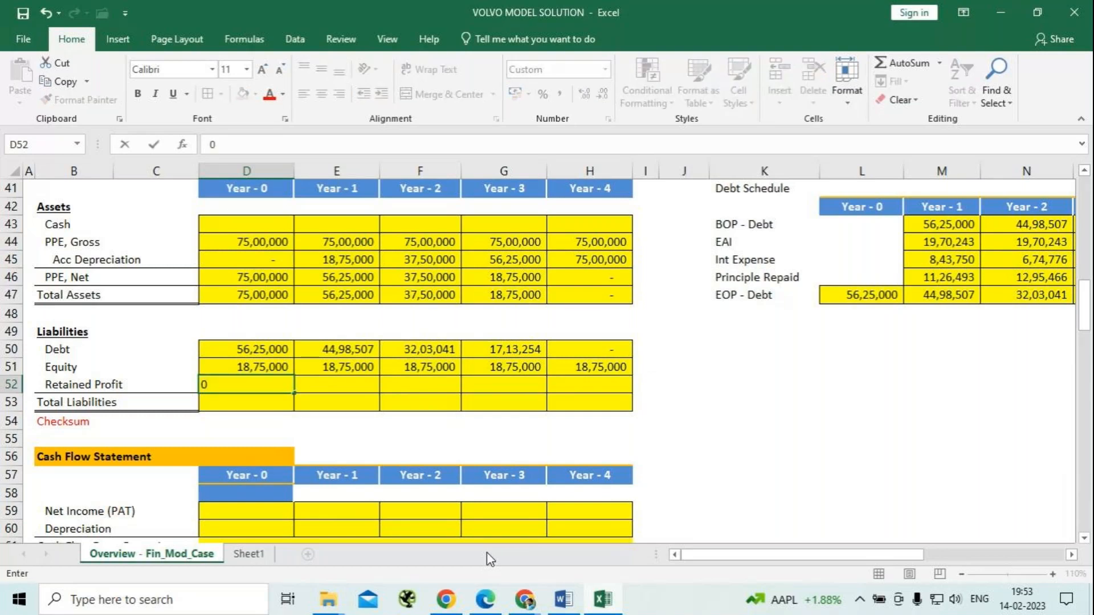
{"action": "left_click", "coordinate": [340, 382]}
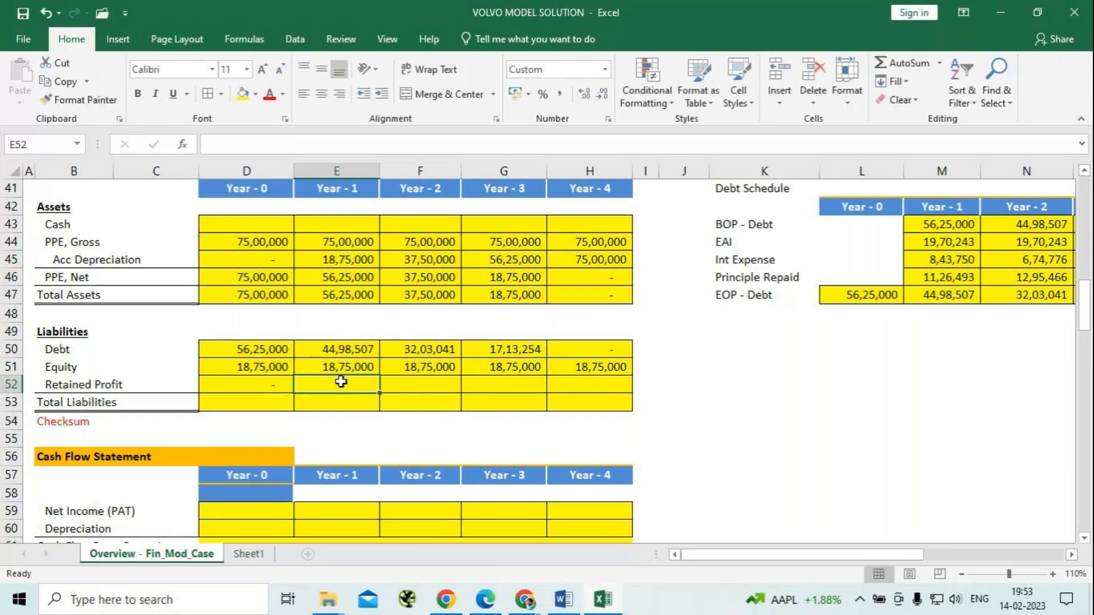
Accumulate Retained Profit in E52 by adding Profit After Tax to the prior year's balance with =E38+D52, and fill it across to H52.
{"action": "double_click", "coordinate": [342, 382]}
{"action": "type", "text": "="}
{"action": "scroll", "coordinate": [345, 353], "scroll_direction": "up", "scroll_amount": 1}
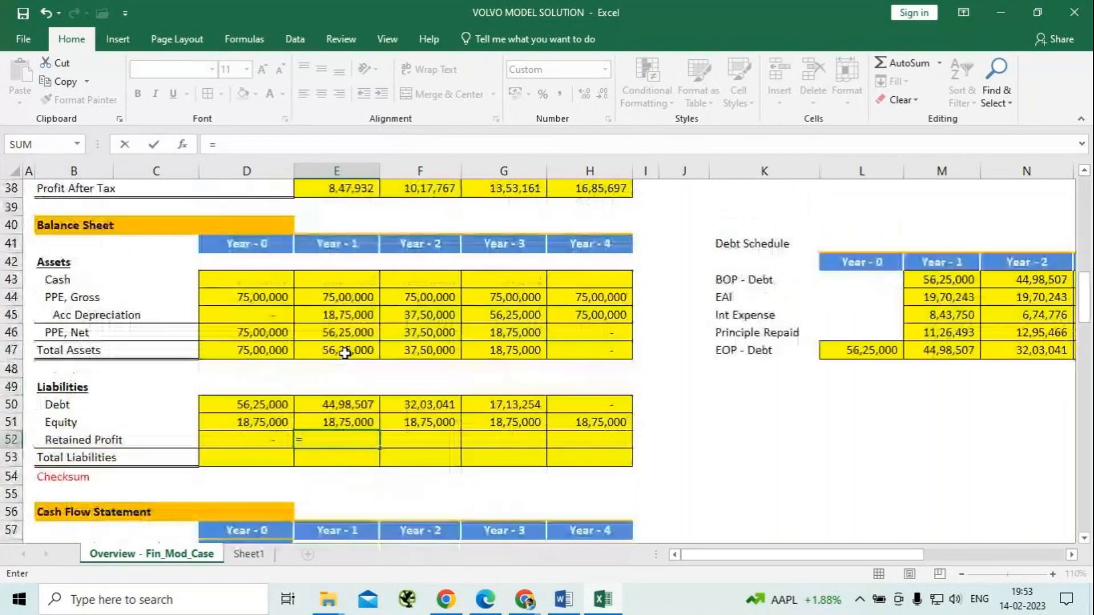
{"action": "left_click", "coordinate": [357, 193]}
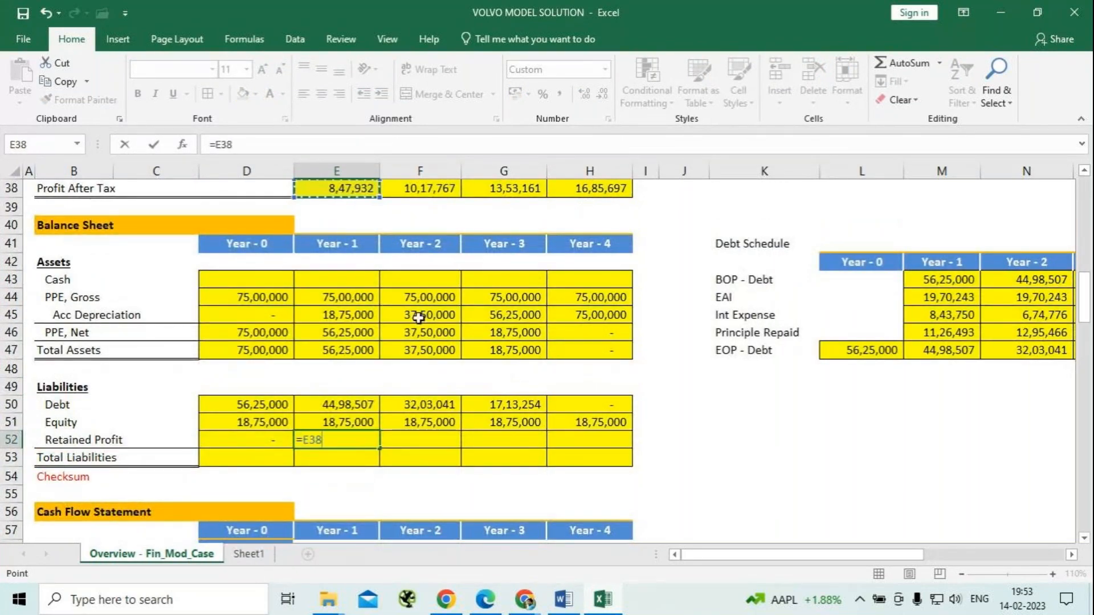
{"action": "type", "text": "+"}
{"action": "left_click", "coordinate": [255, 439]}
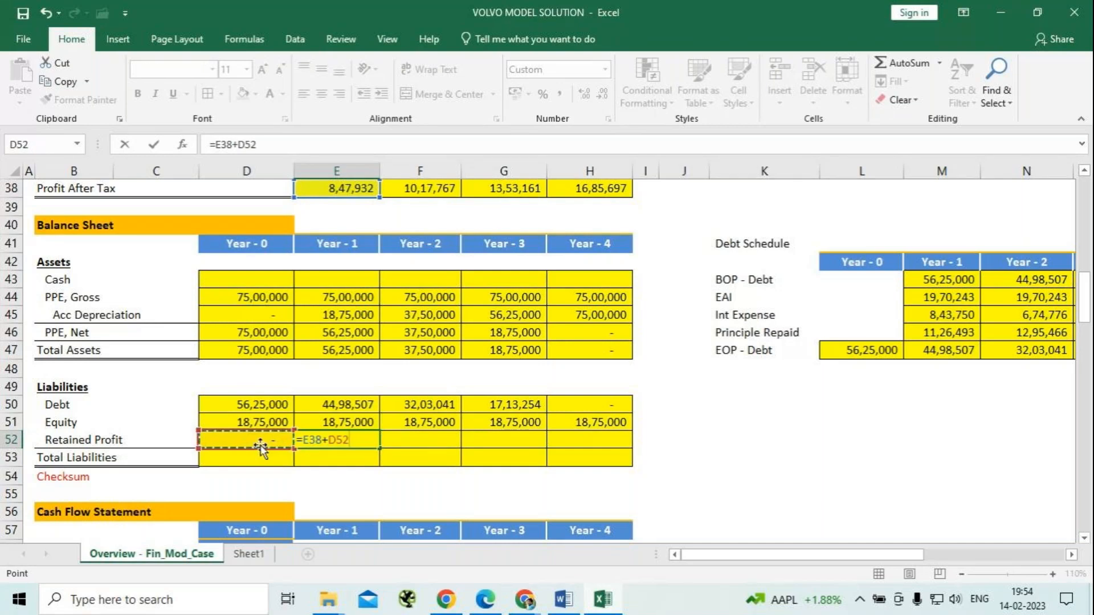
{"action": "key", "text": "Return"}
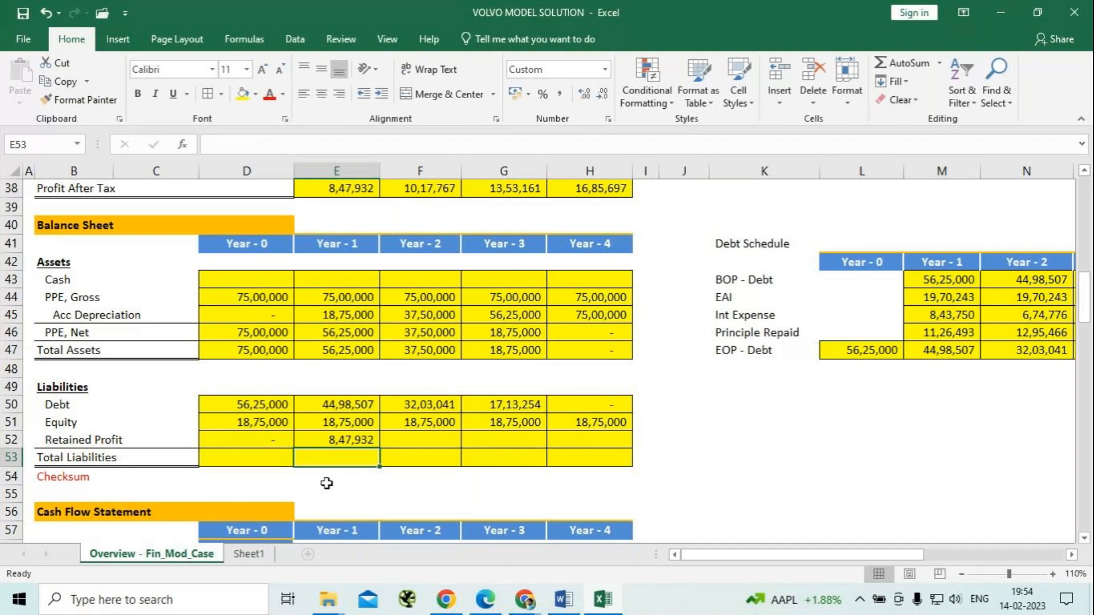
{"action": "left_click", "coordinate": [366, 440]}
{"action": "left_click_drag", "start_coordinate": [379, 448], "coordinate": [618, 447]}
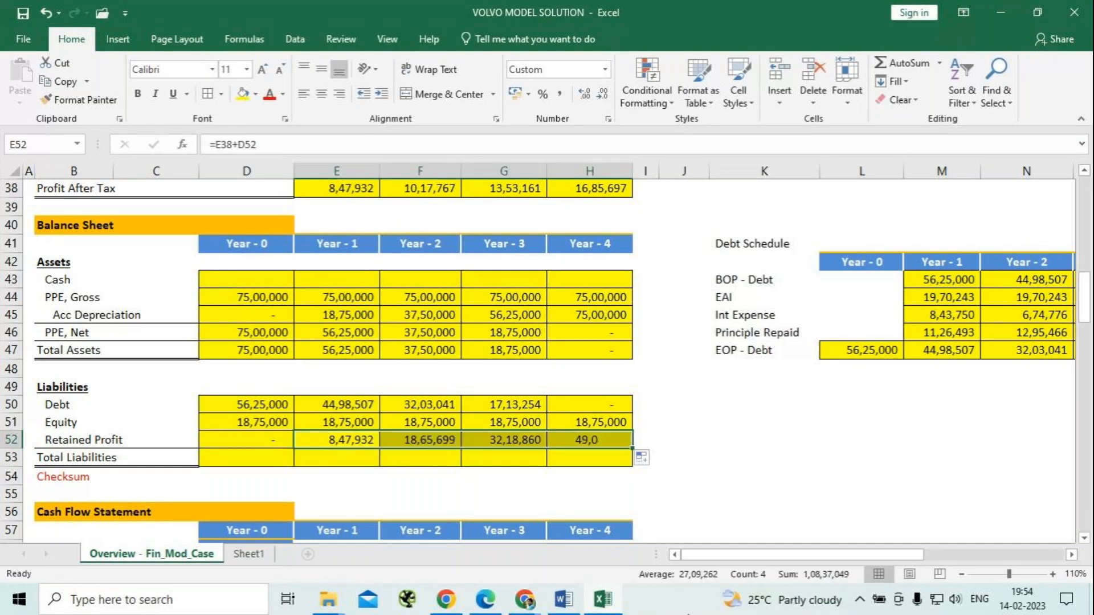
Total the Year - 0 liabilities in D53 with =SUM(D50:D52).
{"action": "left_click", "coordinate": [239, 456]}
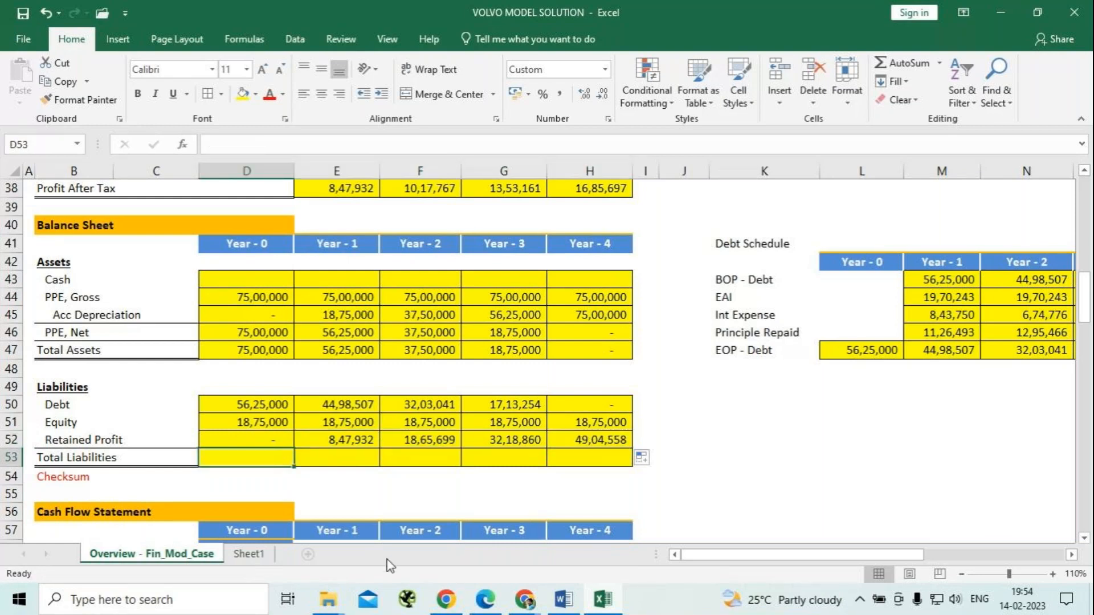
{"action": "type", "text": "="}
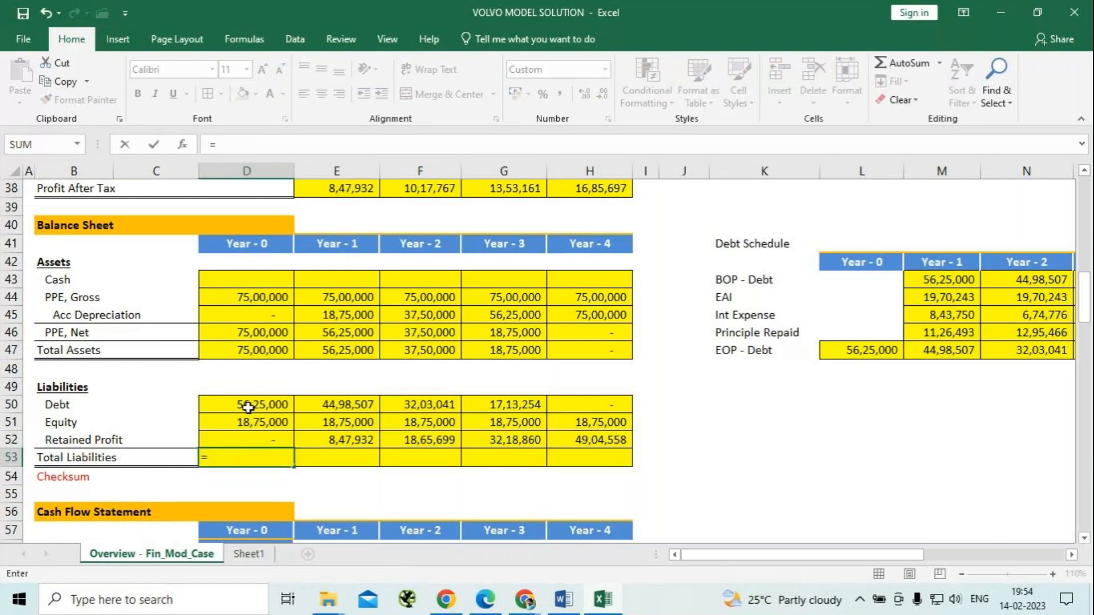
{"action": "left_click", "coordinate": [248, 407]}
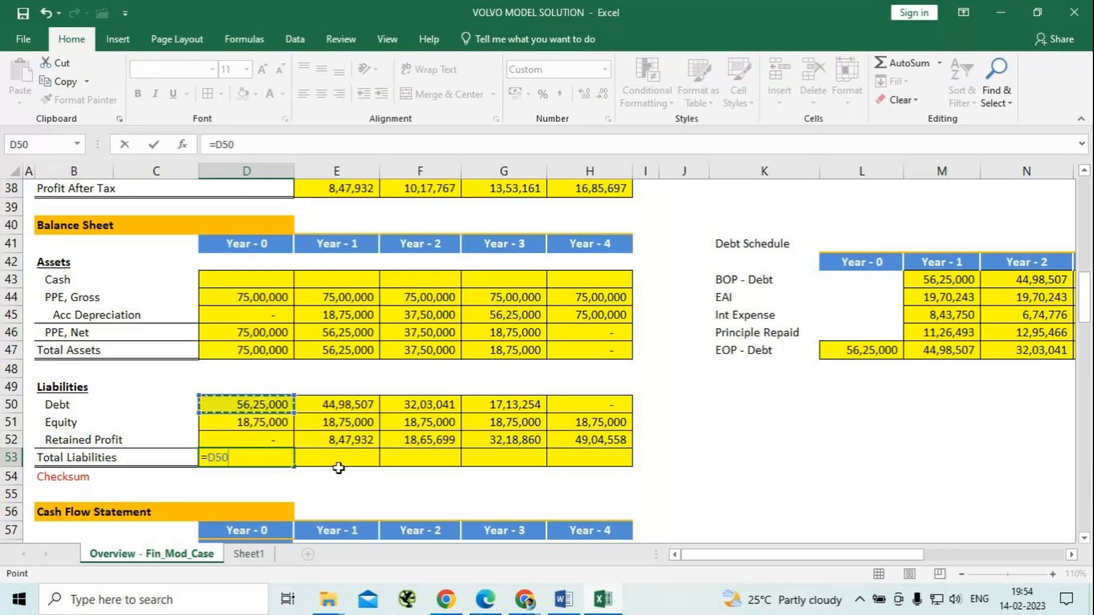
{"action": "key", "text": "BackSpace"}
{"action": "key", "text": "BackSpace"}
{"action": "key", "text": "BackSpace"}
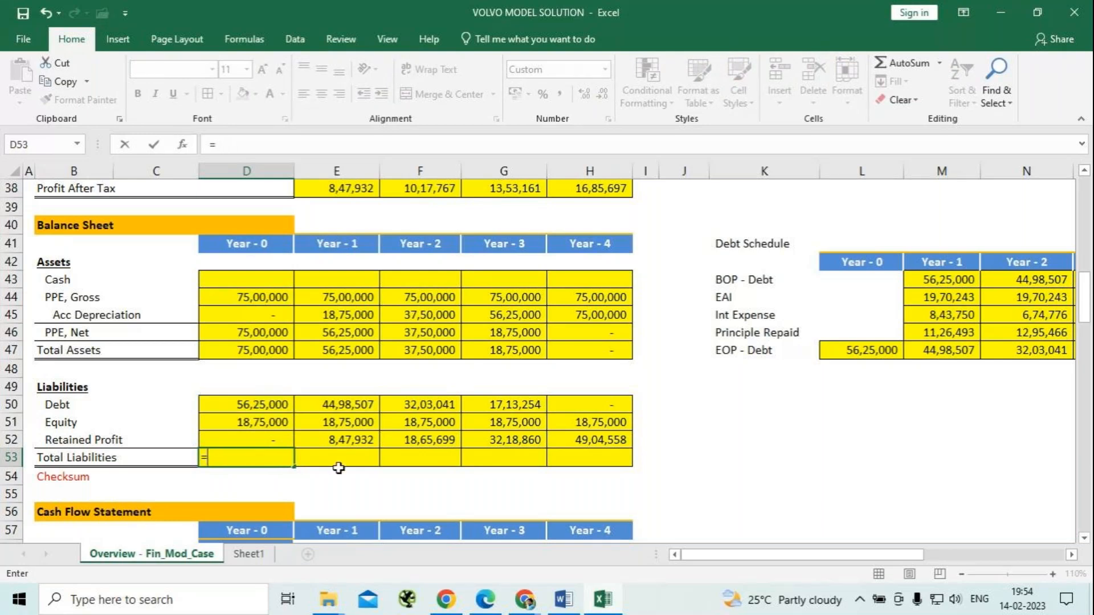
{"action": "type", "text": "su"}
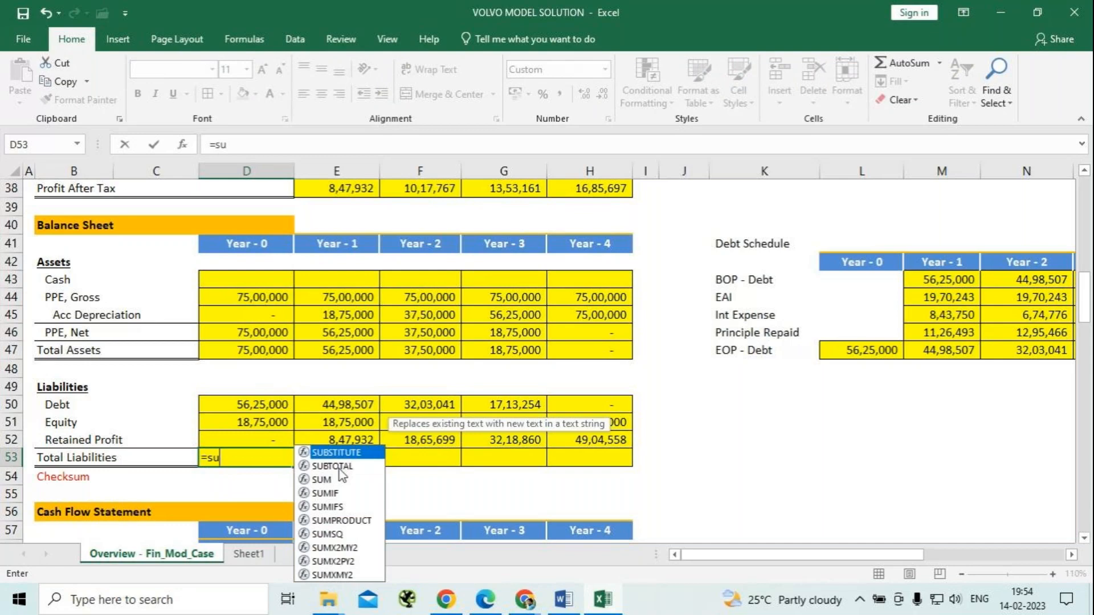
{"action": "double_click", "coordinate": [339, 479]}
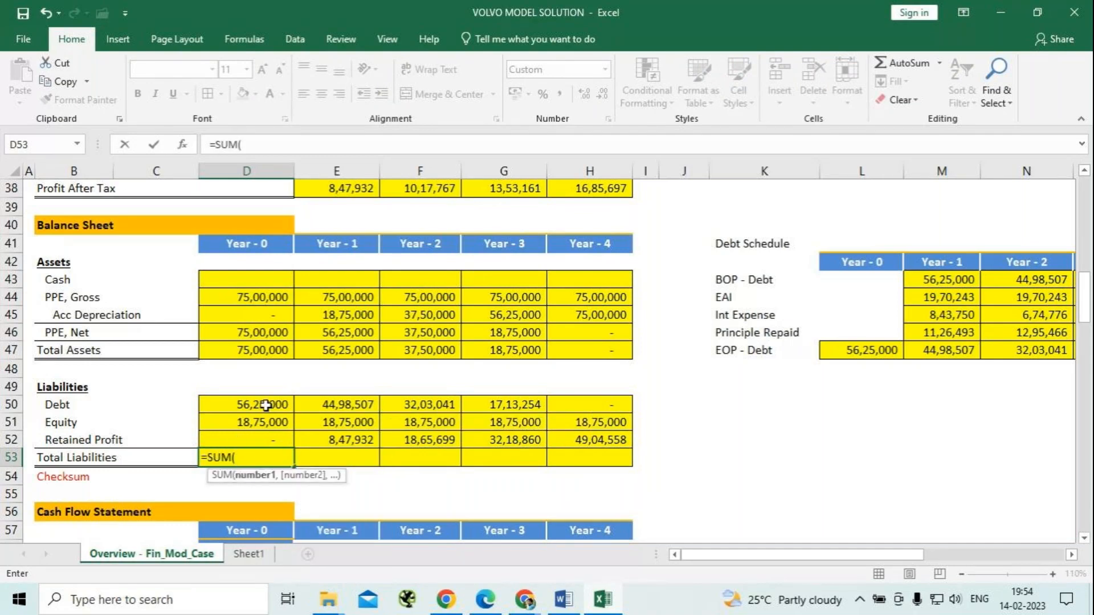
{"action": "left_click_drag", "start_coordinate": [266, 406], "coordinate": [269, 435]}
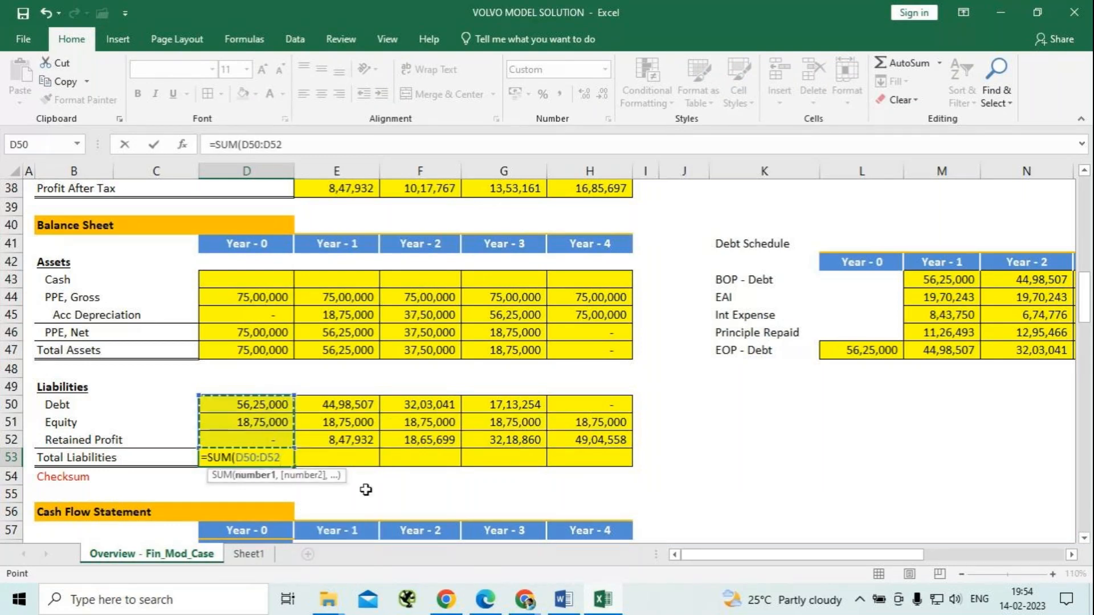
{"action": "type", "text": ")"}
{"action": "key", "text": "Return"}
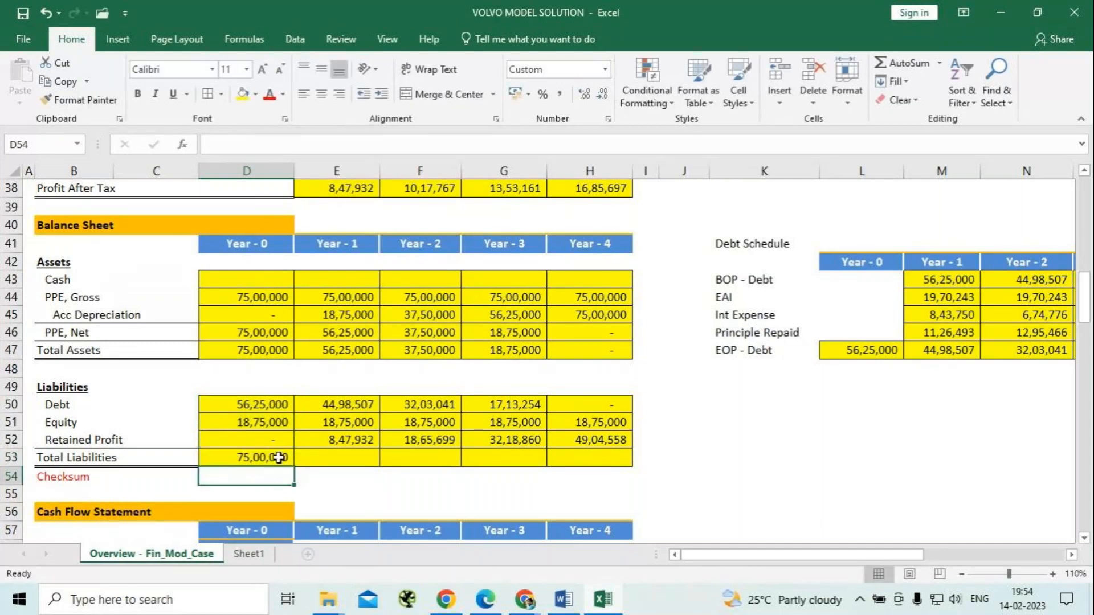
Fill the Total Liabilities formula from D53 across to H53.
{"action": "left_click", "coordinate": [276, 458]}
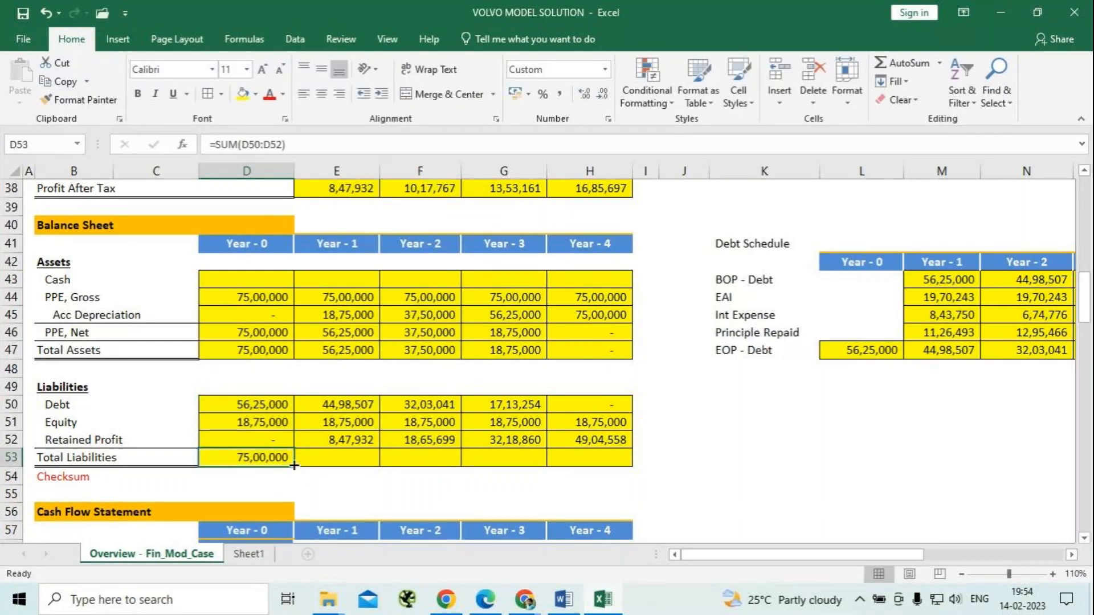
{"action": "left_click_drag", "start_coordinate": [294, 466], "coordinate": [624, 476]}
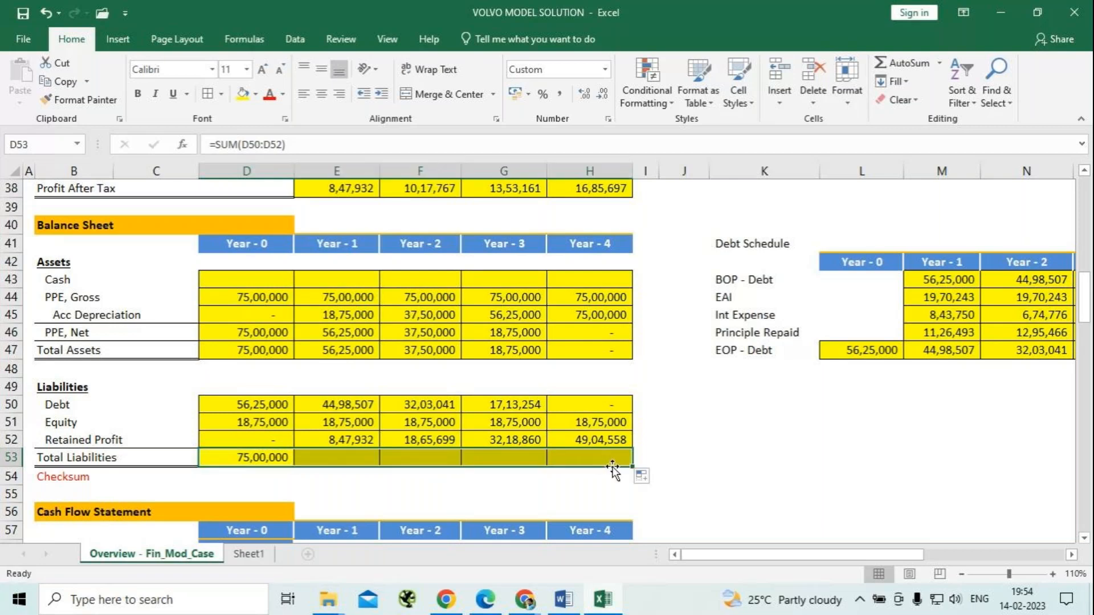
{"action": "left_click", "coordinate": [703, 478]}
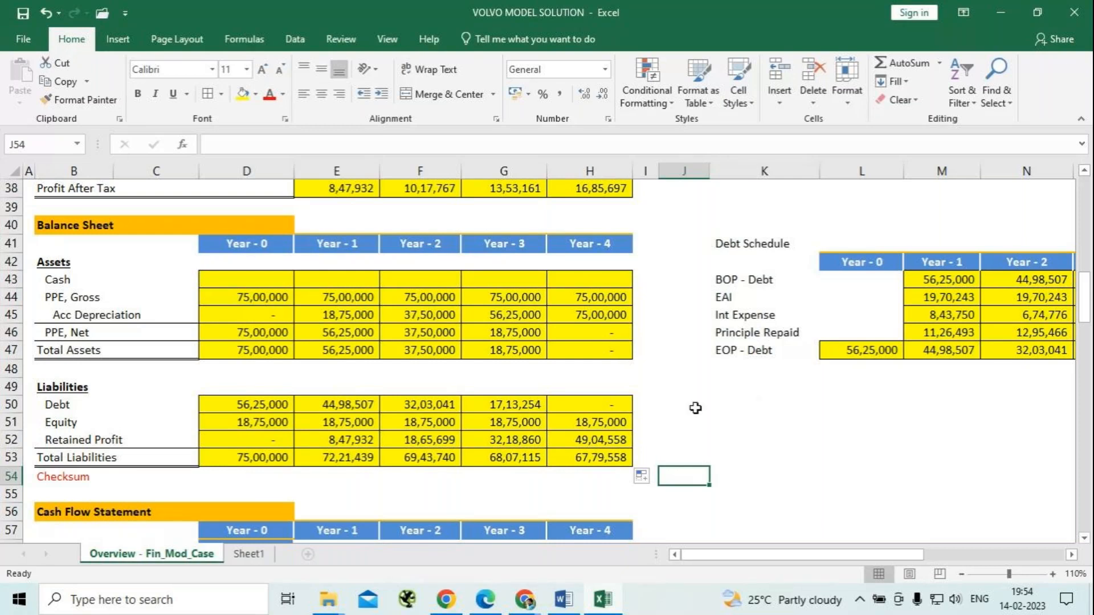
Examine the unfilled Cash Flow Statement rows alongside the Balance Sheet and Income Statement figures that feed them.
{"action": "scroll", "coordinate": [695, 408], "scroll_direction": "down", "scroll_amount": 1}
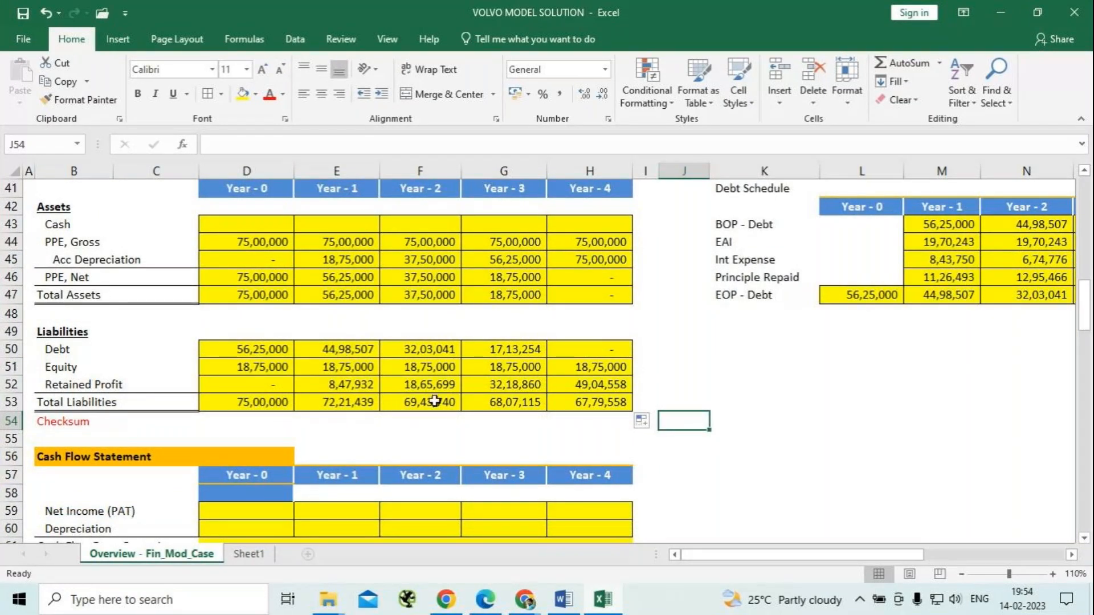
{"action": "scroll", "coordinate": [434, 402], "scroll_direction": "down", "scroll_amount": 3}
{"action": "scroll", "coordinate": [435, 401], "scroll_direction": "down", "scroll_amount": 2}
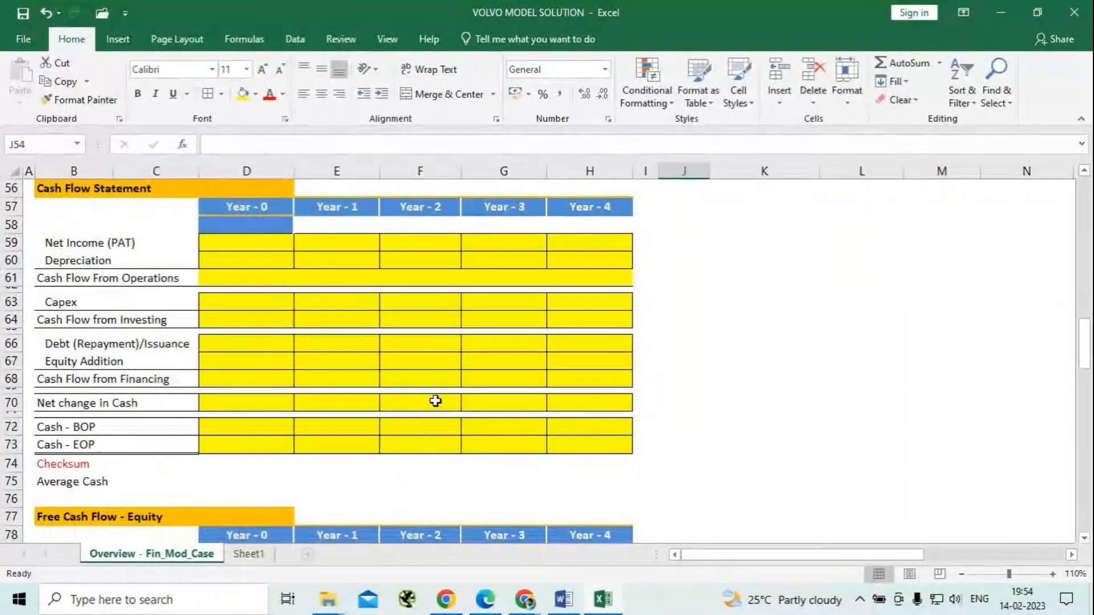
{"action": "scroll", "coordinate": [435, 401], "scroll_direction": "up", "scroll_amount": 6}
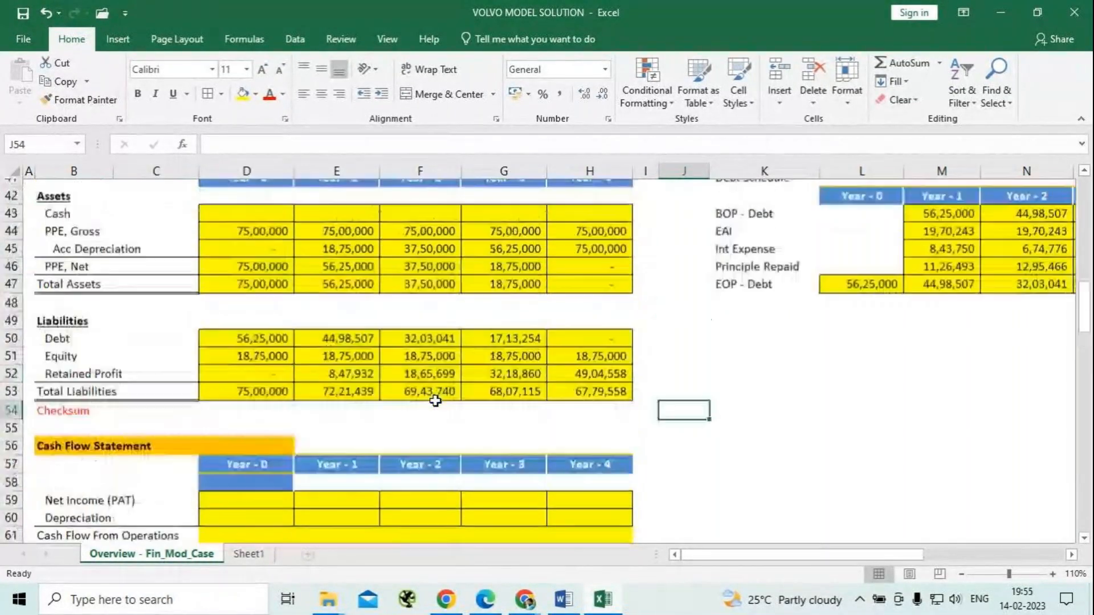
{"action": "scroll", "coordinate": [436, 401], "scroll_direction": "up", "scroll_amount": 1}
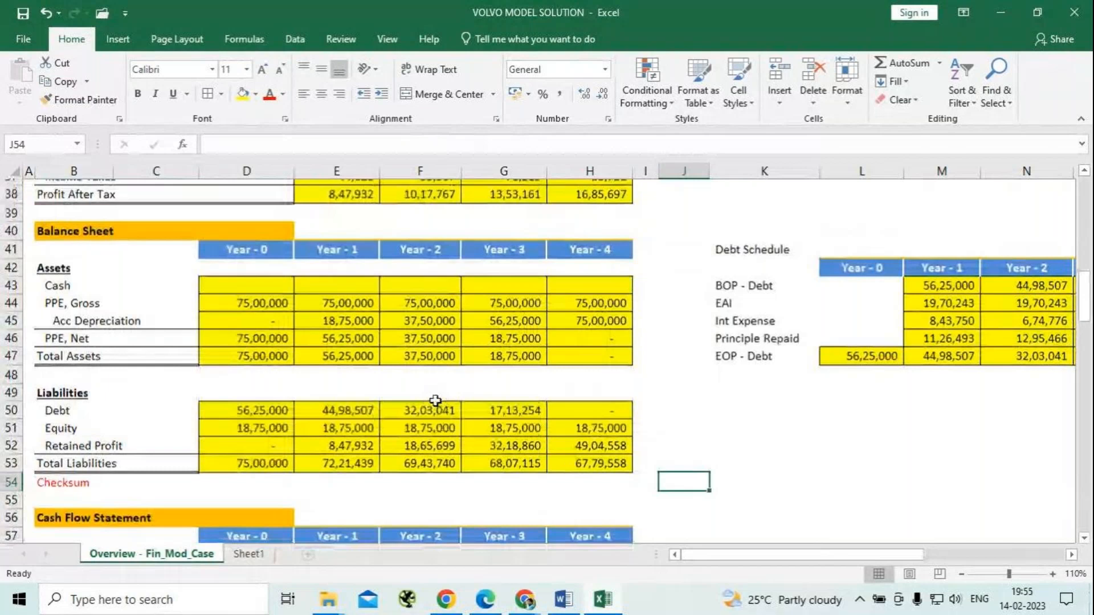
{"action": "scroll", "coordinate": [435, 401], "scroll_direction": "up", "scroll_amount": 7}
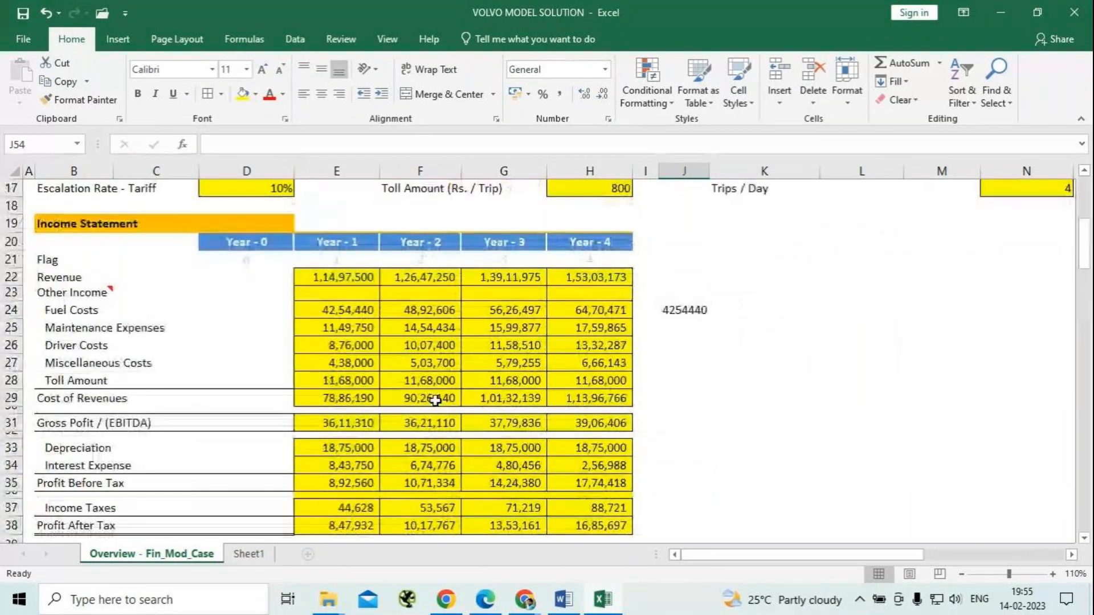
{"action": "scroll", "coordinate": [704, 391], "scroll_direction": "down", "scroll_amount": 5}
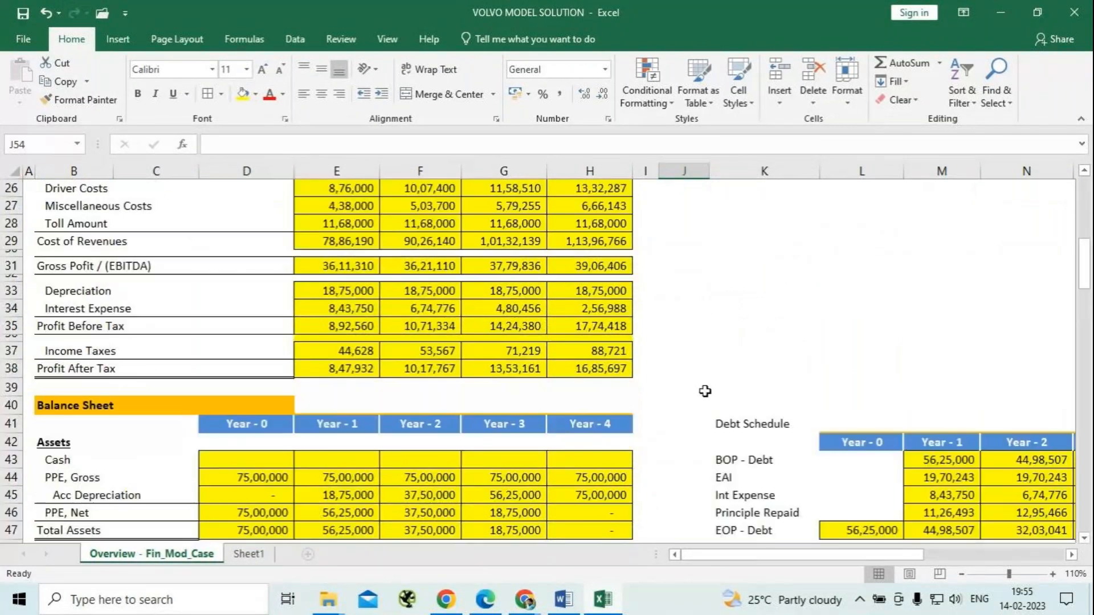
Apply all borders to the Cash Flow From Operations cells D61:H61 in the Cash Flow Statement, and save the workbook.
{"action": "scroll", "coordinate": [703, 391], "scroll_direction": "up", "scroll_amount": 3}
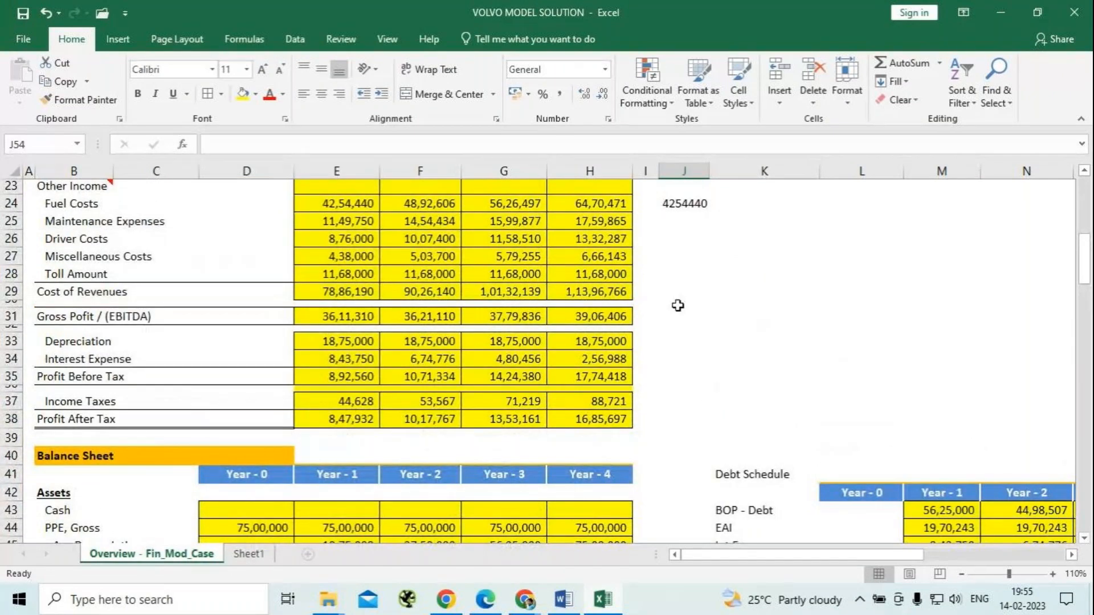
{"action": "scroll", "coordinate": [676, 311], "scroll_direction": "down", "scroll_amount": 2}
{"action": "scroll", "coordinate": [451, 474], "scroll_direction": "down", "scroll_amount": 2}
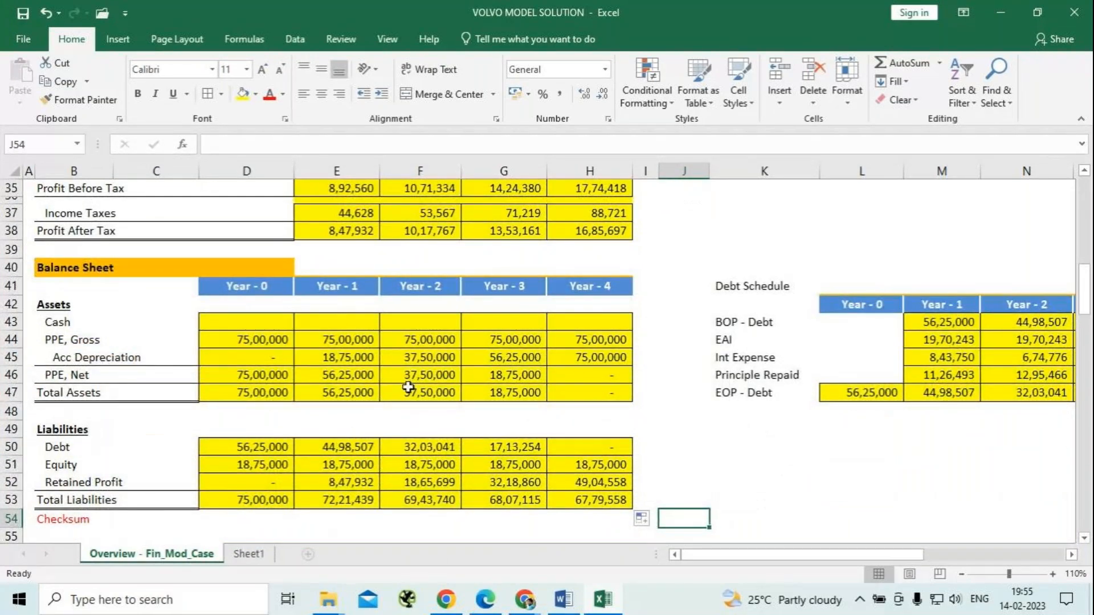
{"action": "scroll", "coordinate": [416, 399], "scroll_direction": "down", "scroll_amount": 7}
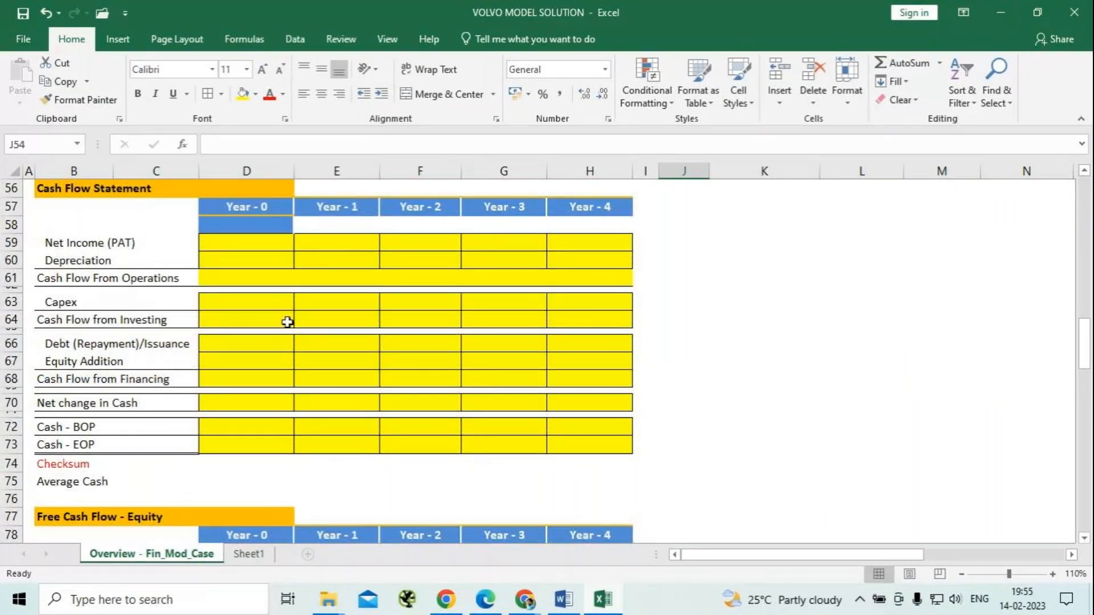
{"action": "left_click_drag", "start_coordinate": [217, 275], "coordinate": [618, 279]}
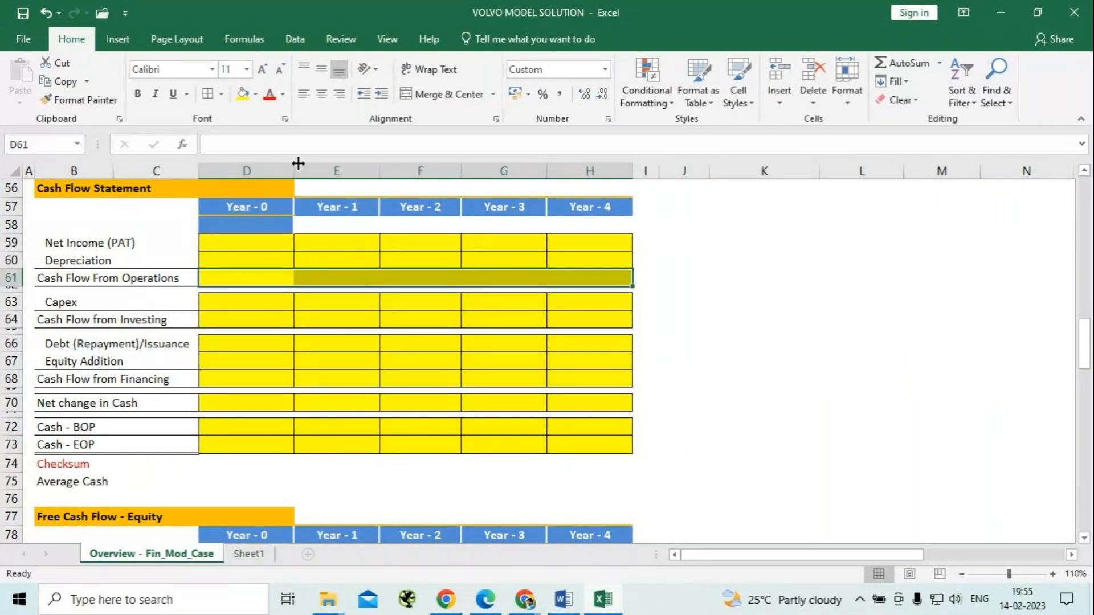
{"action": "left_click", "coordinate": [211, 96]}
{"action": "left_click", "coordinate": [713, 380]}
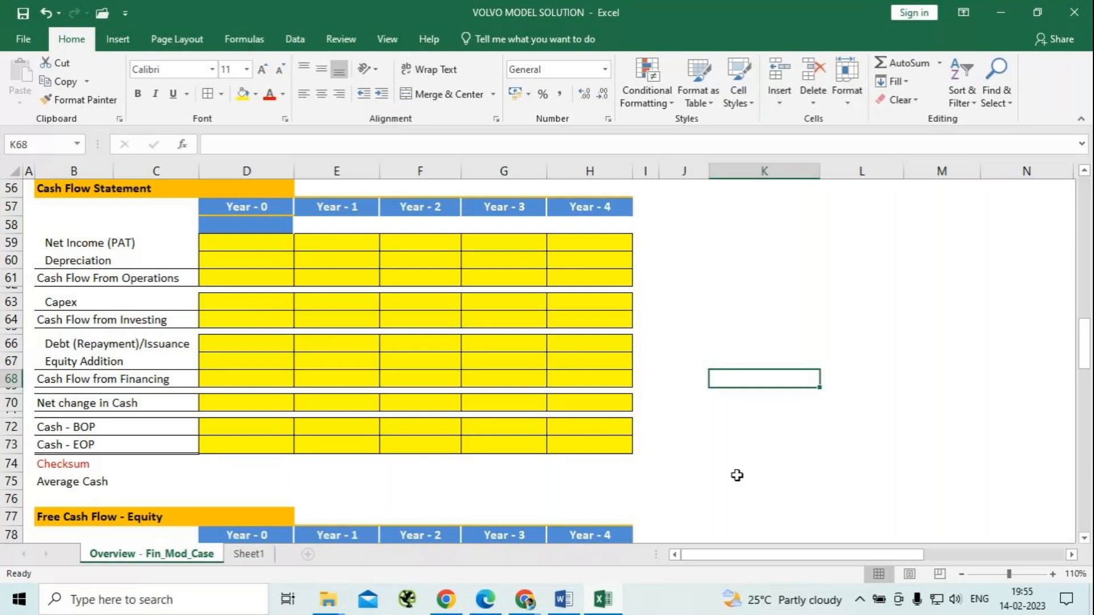
{"action": "key", "text": "ctrl+s"}
{"action": "scroll", "coordinate": [726, 476], "scroll_direction": "down", "scroll_amount": 3}
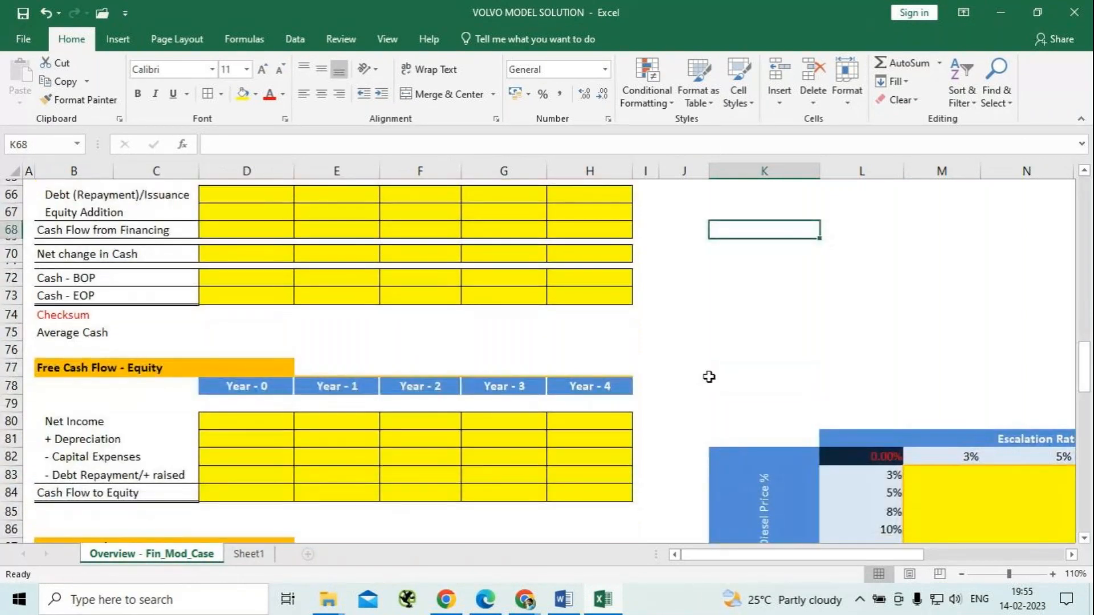
{"action": "scroll", "coordinate": [709, 377], "scroll_direction": "up", "scroll_amount": 10}
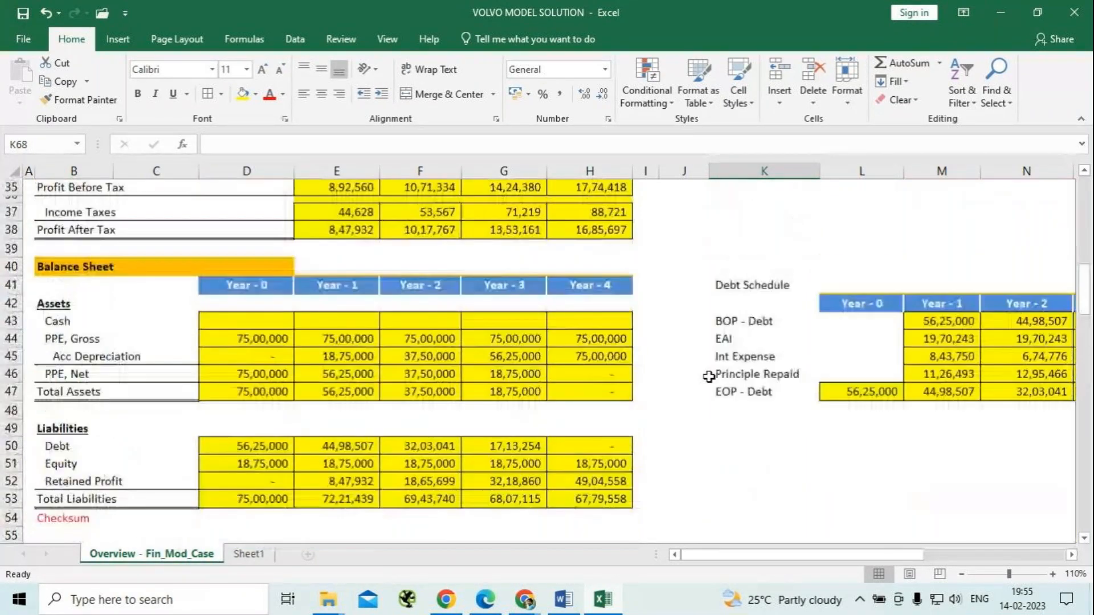
{"action": "scroll", "coordinate": [709, 376], "scroll_direction": "up", "scroll_amount": 2}
{"action": "scroll", "coordinate": [708, 376], "scroll_direction": "up", "scroll_amount": 4}
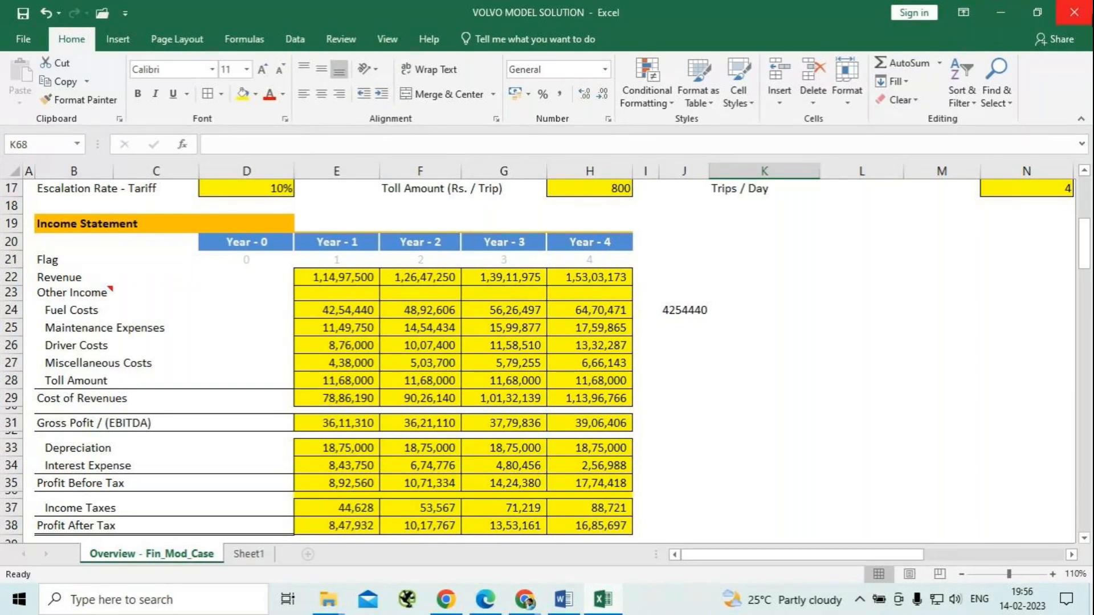
Close the workbook, the Word document and both File Explorer windows, and switch to the online meeting window in Chrome.
{"action": "left_click", "coordinate": [1075, 21]}
{"action": "left_click", "coordinate": [1074, 12]}
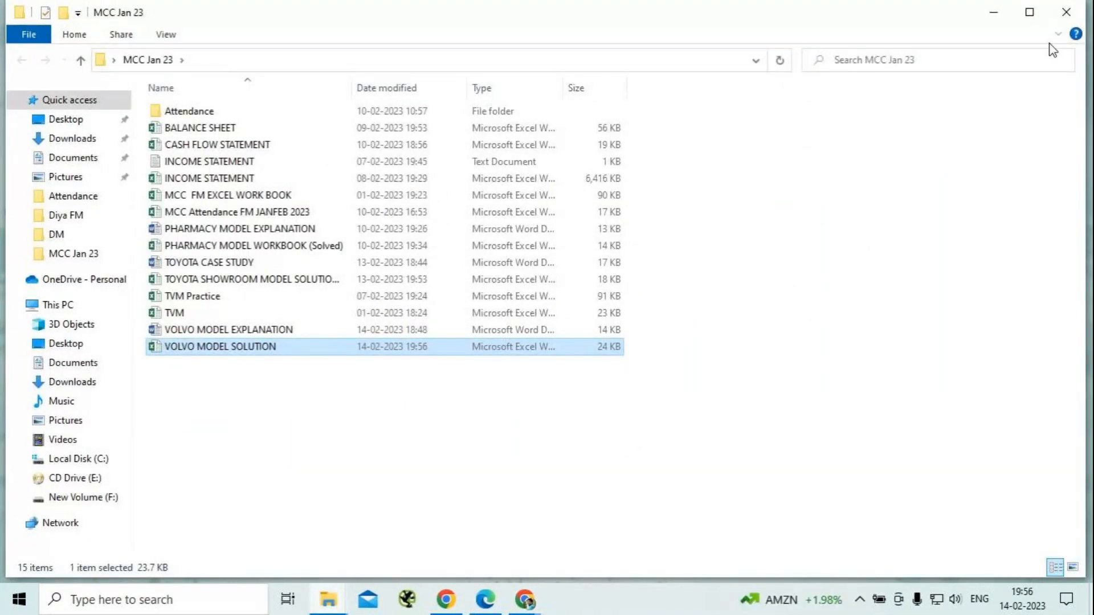
{"action": "left_click", "coordinate": [1070, 18]}
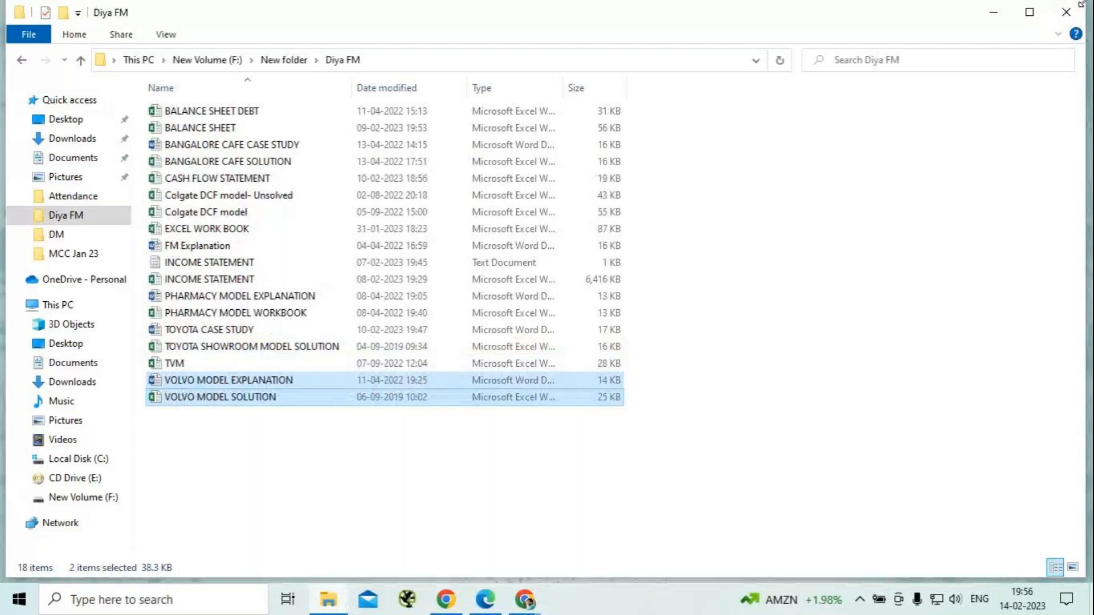
{"action": "left_click", "coordinate": [1069, 14]}
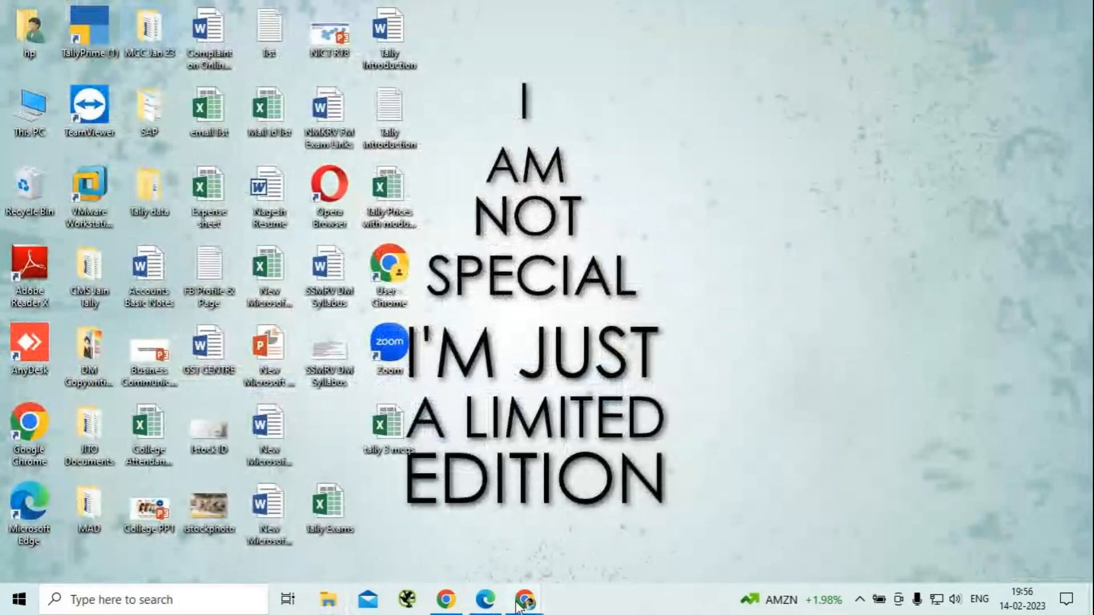
{"action": "left_click", "coordinate": [534, 603]}
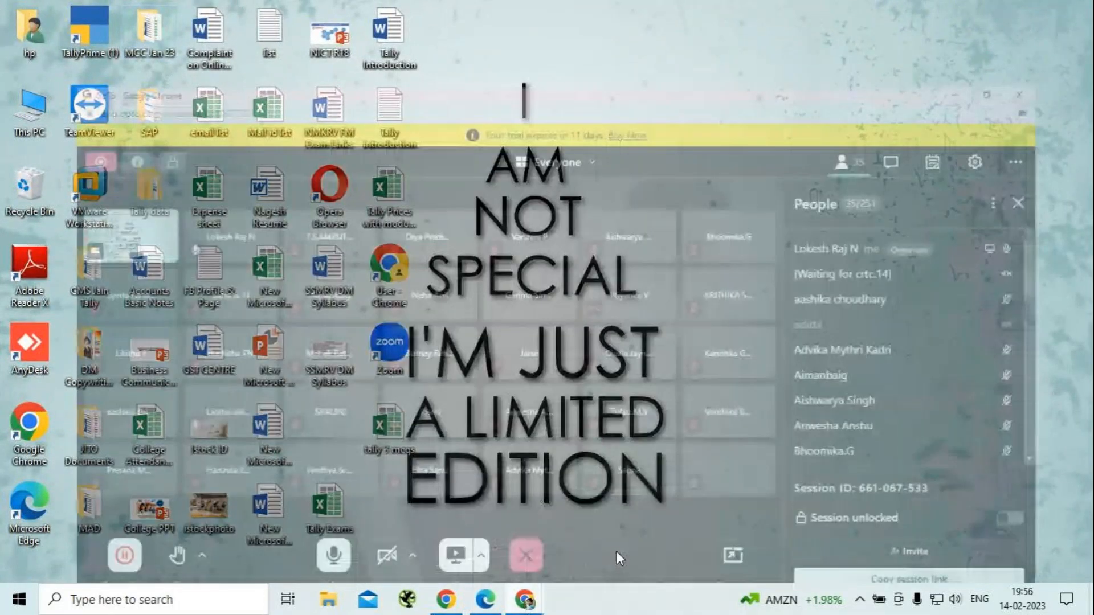